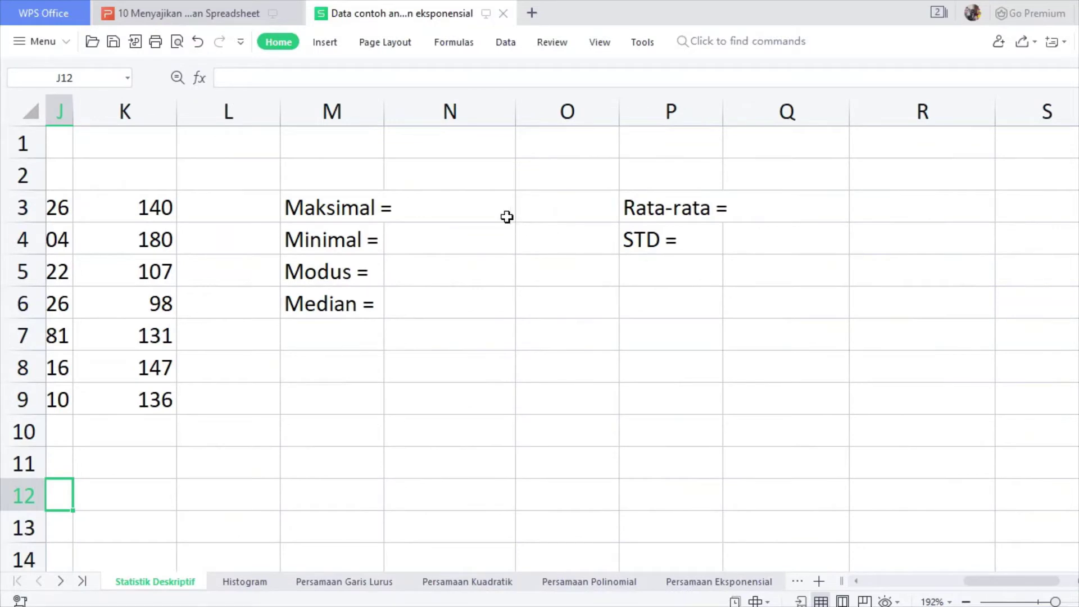
Calculate the maximum of A3:K9 in cell N3, beside the Maksimal label, using the MAX function
{"action": "left_click", "coordinate": [509, 212]}
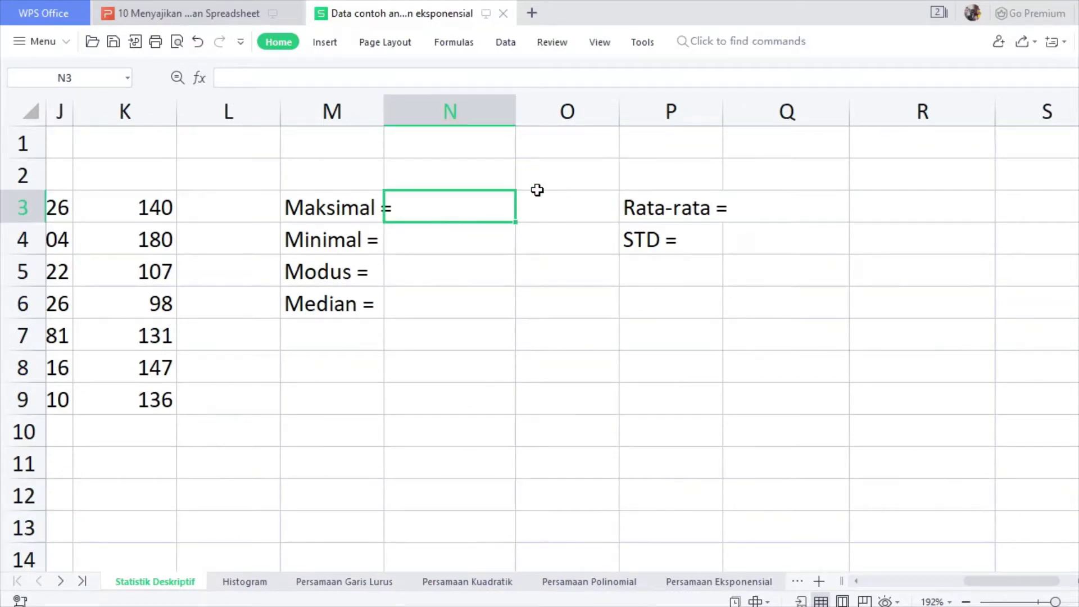
{"action": "type", "text": "="}
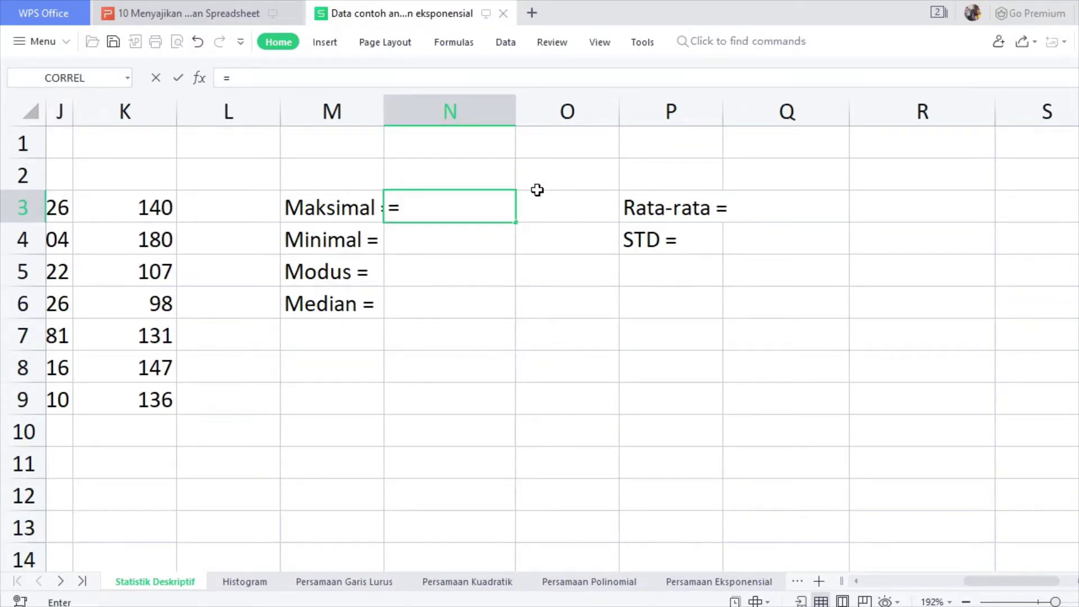
{"action": "type", "text": "max"}
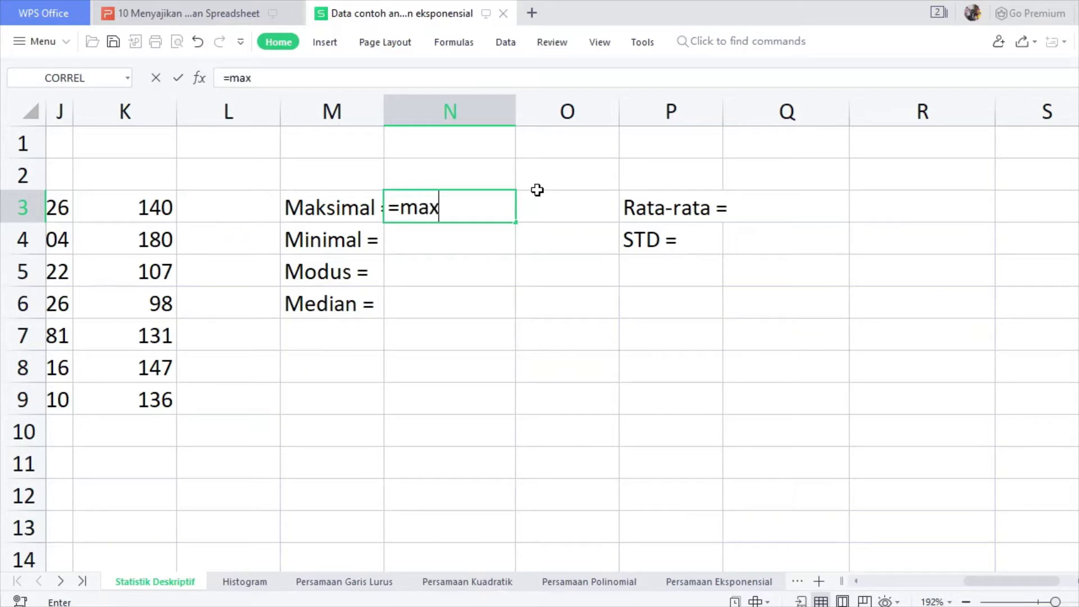
{"action": "type", "text": "("}
{"action": "mouse_move", "coordinate": [175, 393]}
{"action": "left_mouse_down"}
{"action": "mouse_move", "coordinate": [165, 365]}
{"action": "mouse_move", "coordinate": [62, 228]}
{"action": "mouse_move", "coordinate": [67, 200]}
{"action": "mouse_move", "coordinate": [52, 196]}
{"action": "left_mouse_up"}
{"action": "key", "text": "Return"}
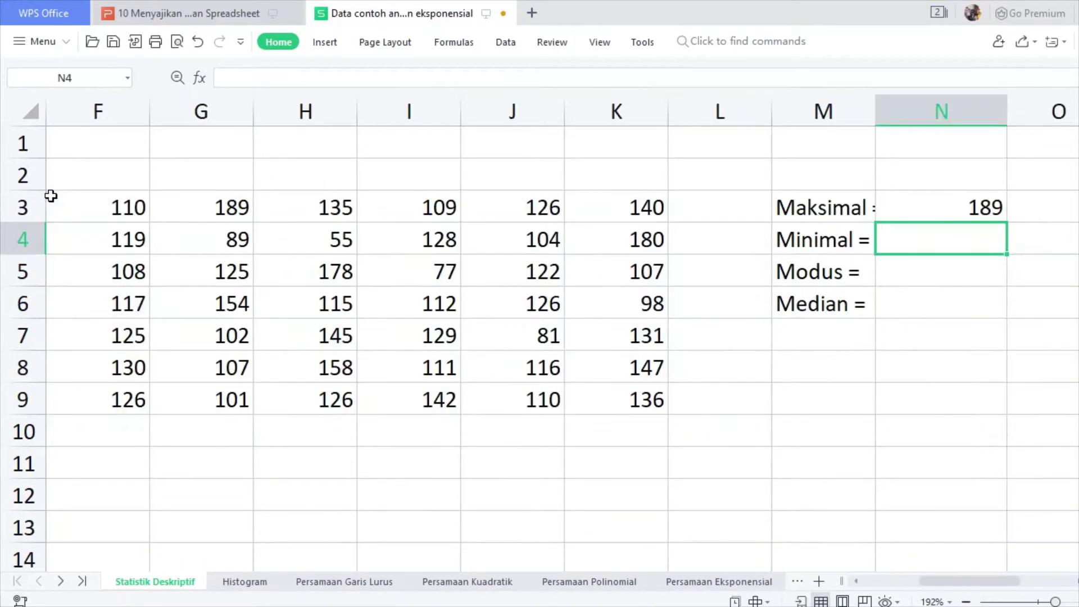
{"action": "left_click", "coordinate": [974, 208]}
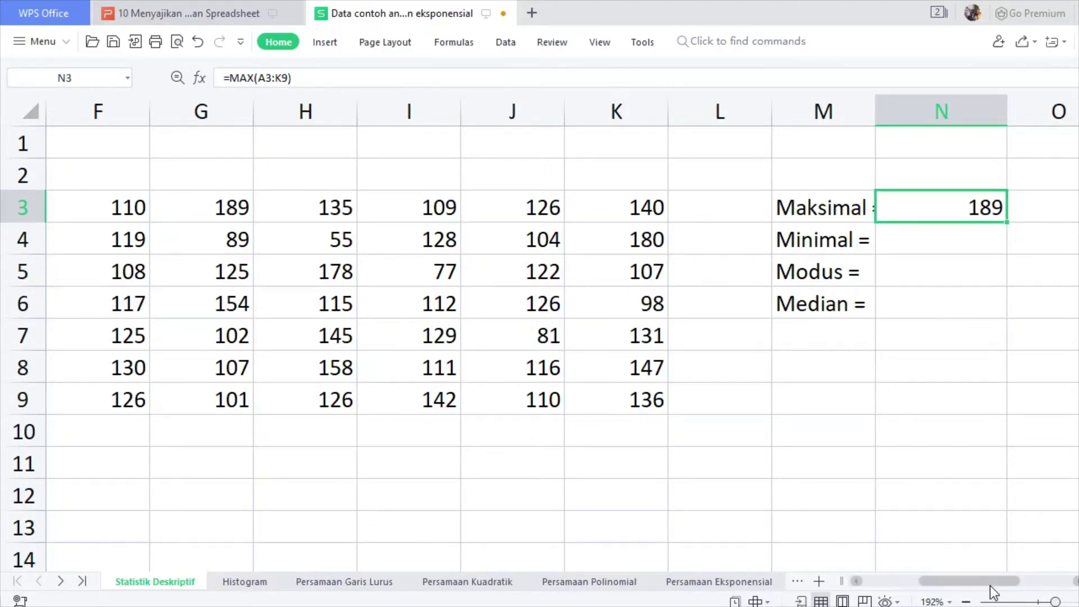
Calculate the minimum of A3:K9 in cell N4, beside the Minimal label, using the MIN function
{"action": "scroll", "coordinate": [1076, 581], "scroll_direction": "right", "scroll_amount": 4}
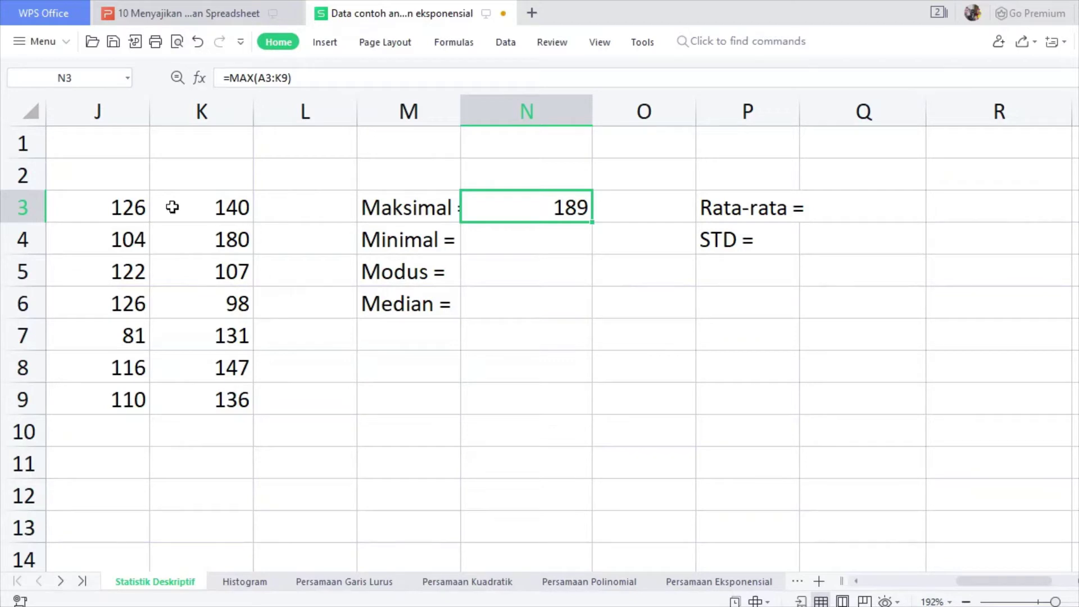
{"action": "left_click", "coordinate": [541, 244]}
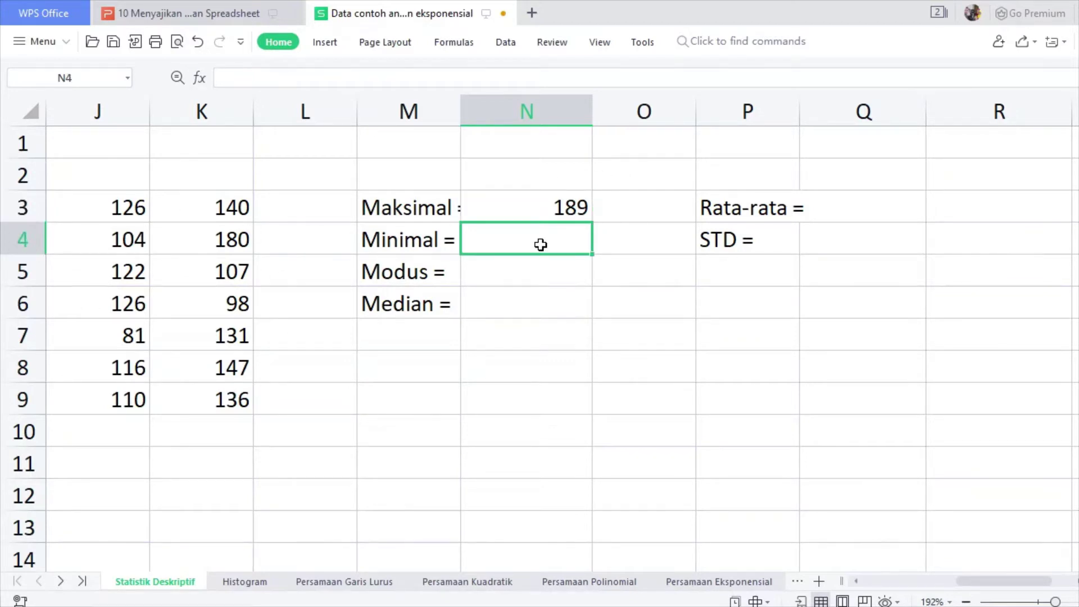
{"action": "type", "text": "mi"}
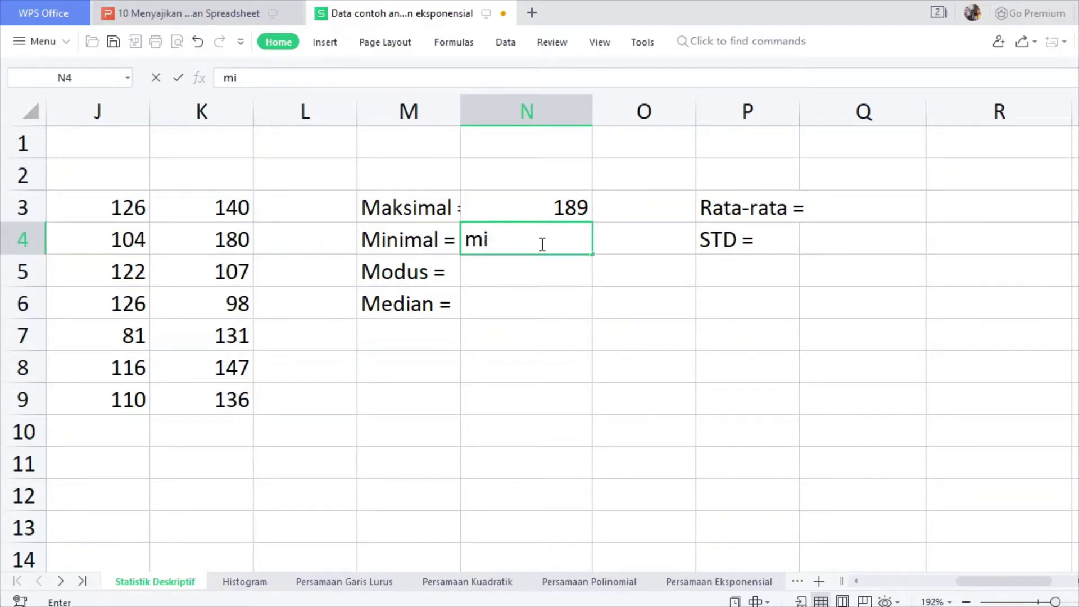
{"action": "key", "text": "BackSpace"}
{"action": "key", "text": "BackSpace"}
{"action": "type", "text": "=min(A"}
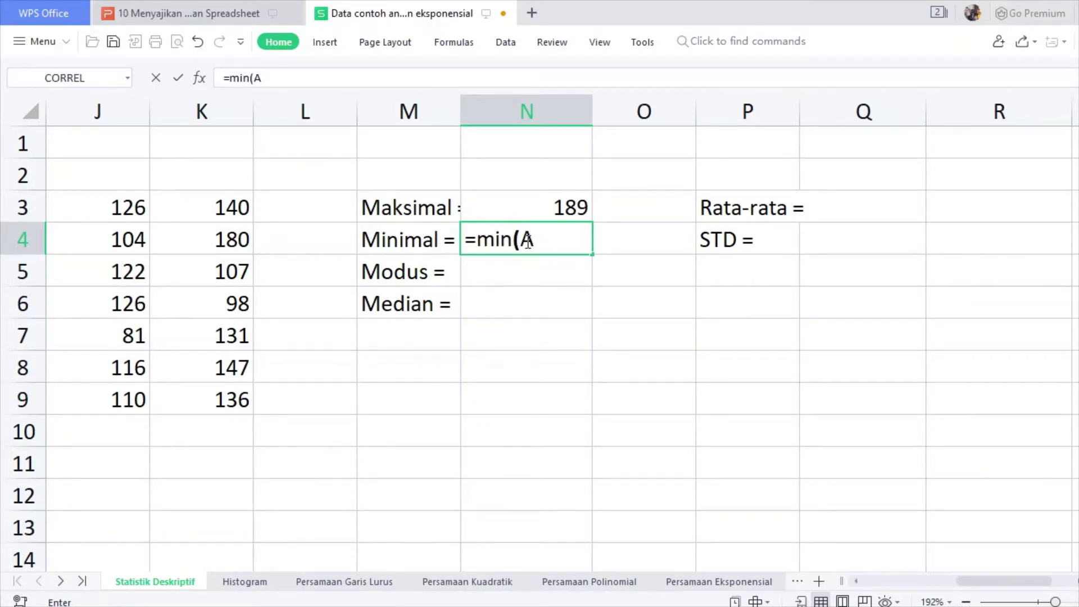
{"action": "type", "text": "3:"}
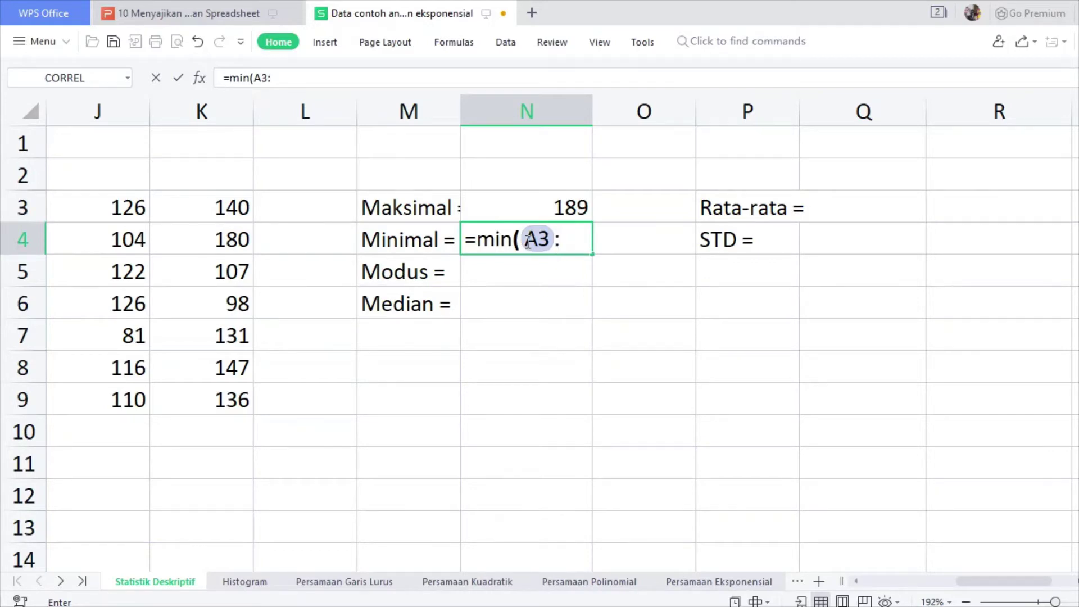
{"action": "key", "text": "BackSpace"}
{"action": "type", "text": ":K9"}
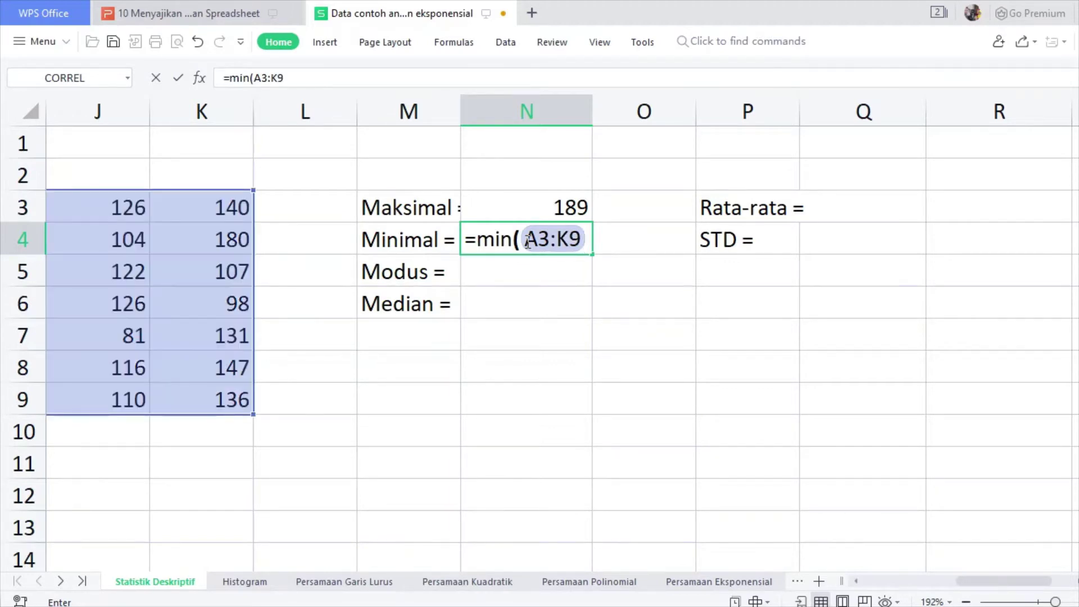
{"action": "type", "text": ")"}
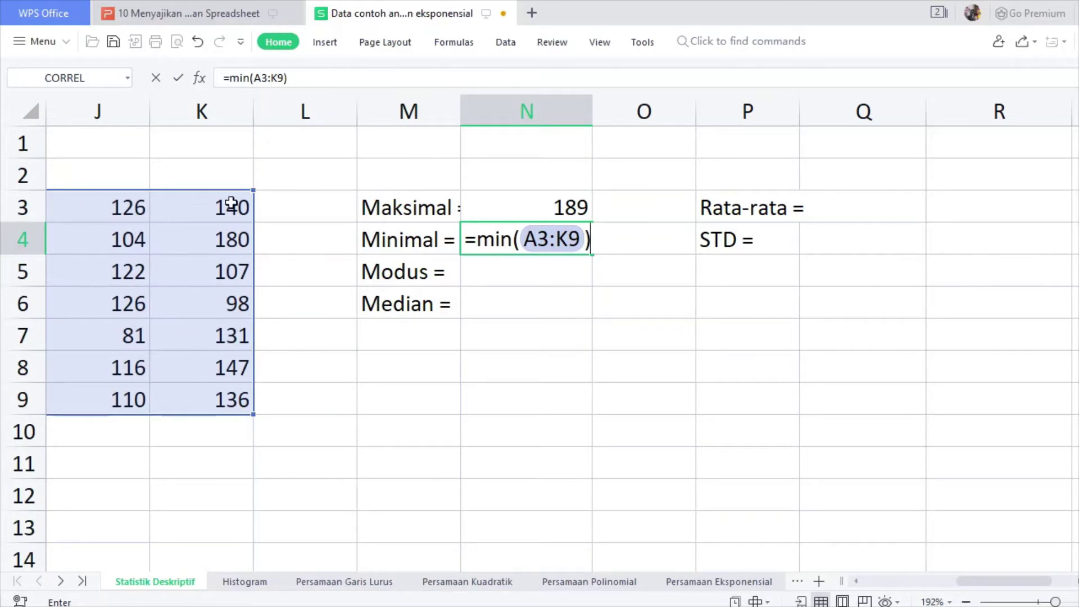
{"action": "key", "text": "Return"}
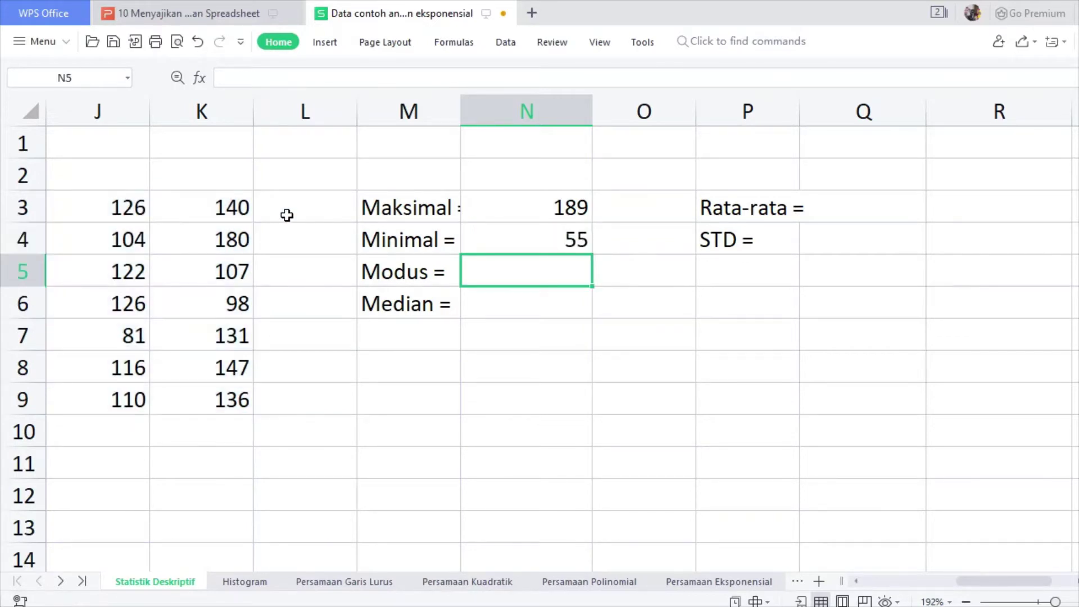
{"action": "left_click", "coordinate": [557, 206]}
{"action": "left_click", "coordinate": [562, 246]}
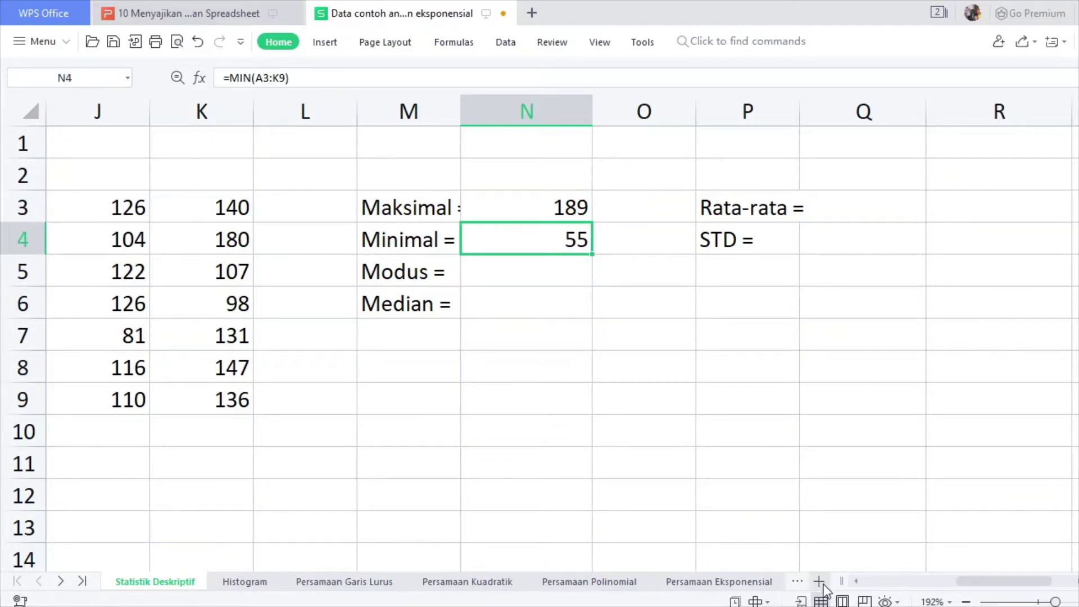
Change the data value in cell H4 to 155 and check the recalculated minimum in N4
{"action": "scroll", "coordinate": [909, 582], "scroll_direction": "left", "scroll_amount": 5}
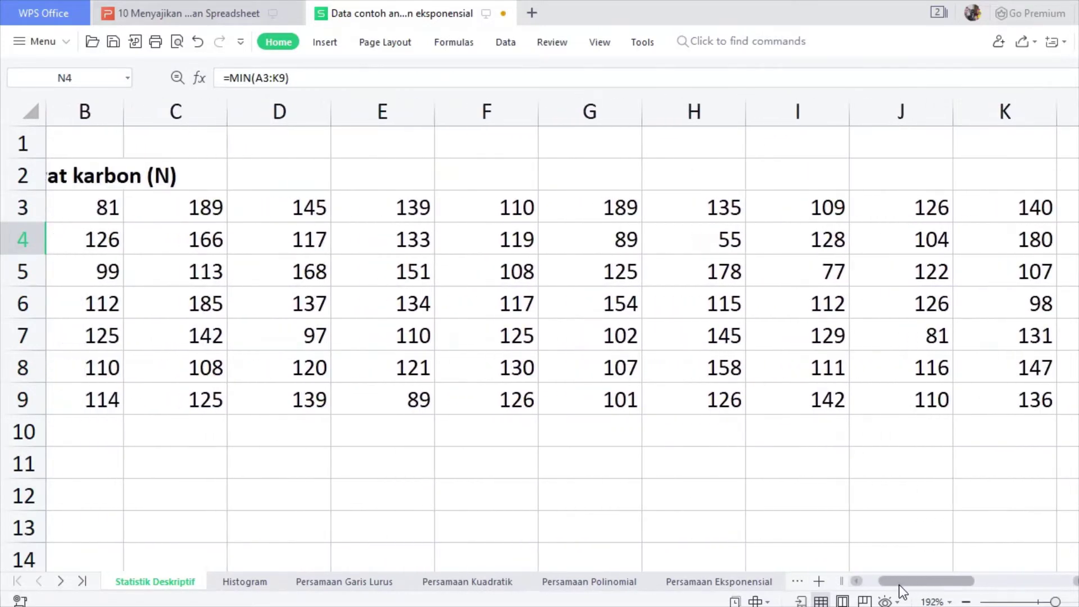
{"action": "scroll", "coordinate": [889, 585], "scroll_direction": "left", "scroll_amount": 1}
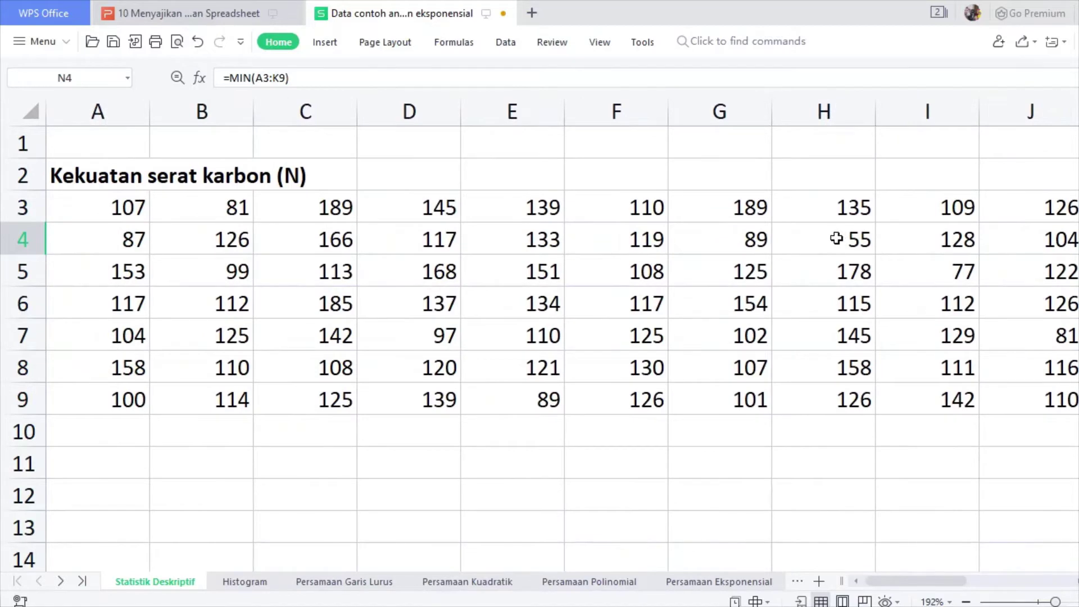
{"action": "left_click", "coordinate": [836, 247]}
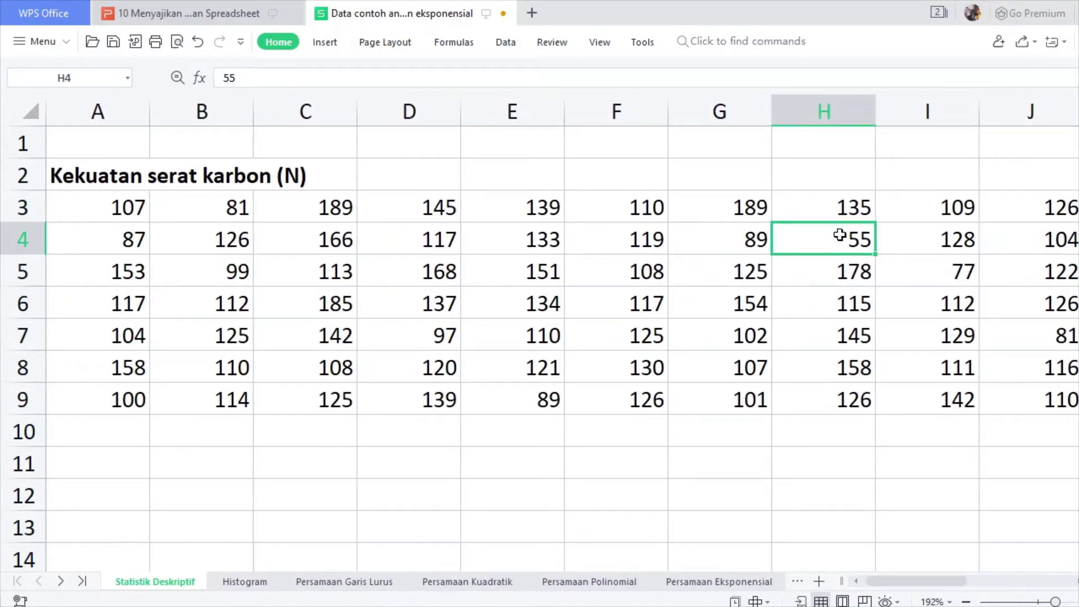
{"action": "double_click", "coordinate": [839, 239]}
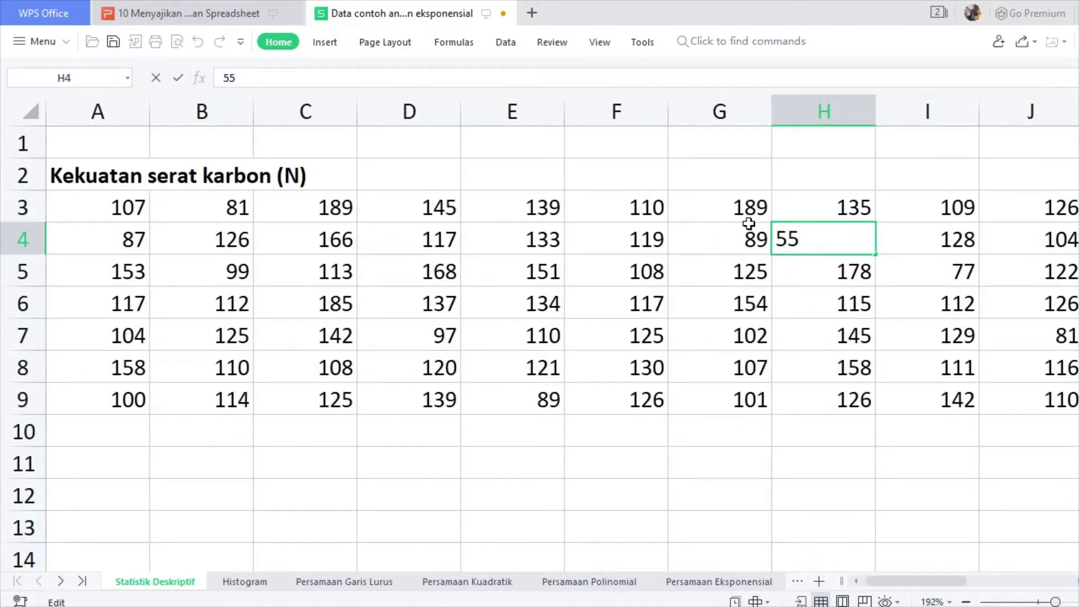
{"action": "key", "text": "Left"}
{"action": "type", "text": "1"}
{"action": "key", "text": "Return"}
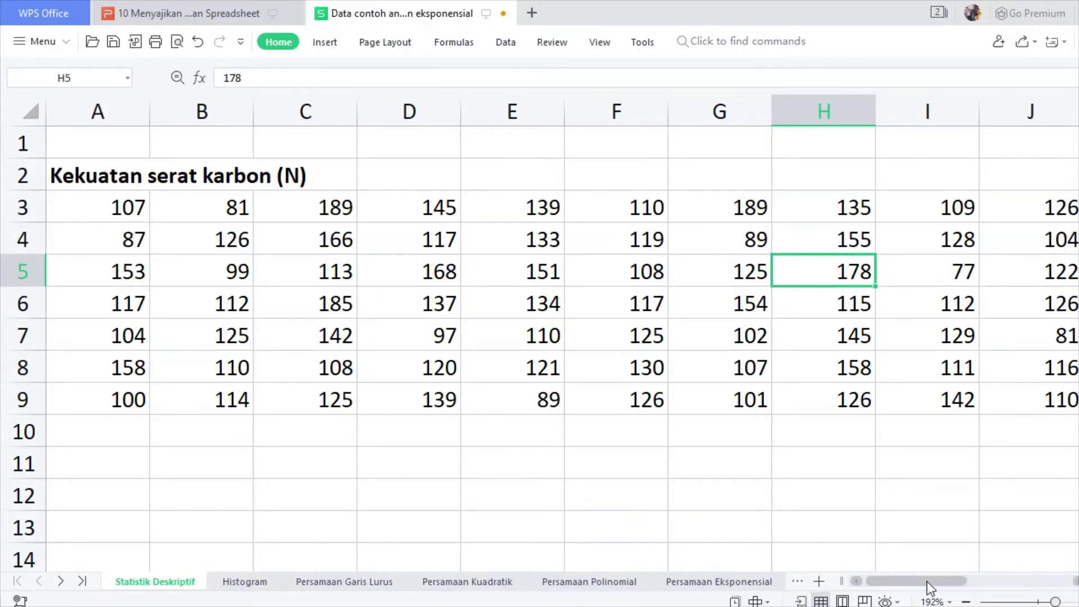
{"action": "left_click_drag", "start_coordinate": [926, 581], "coordinate": [1026, 585]}
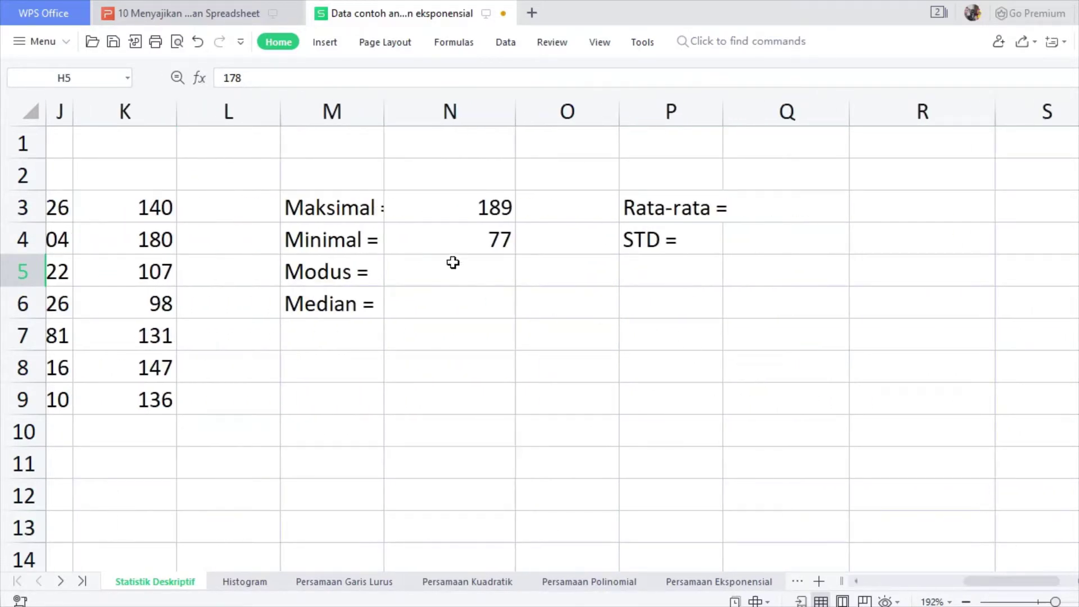
{"action": "left_click", "coordinate": [462, 238]}
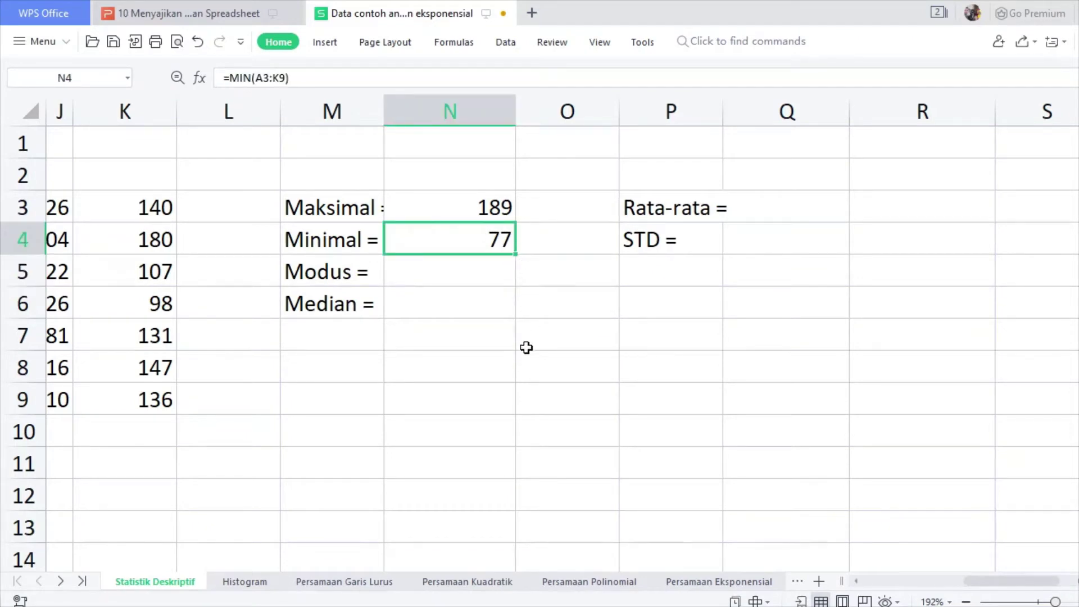
Calculate the mode of A3:K9 in cell N5, beside the Modus label, using the MODE function
{"action": "left_click", "coordinate": [458, 270]}
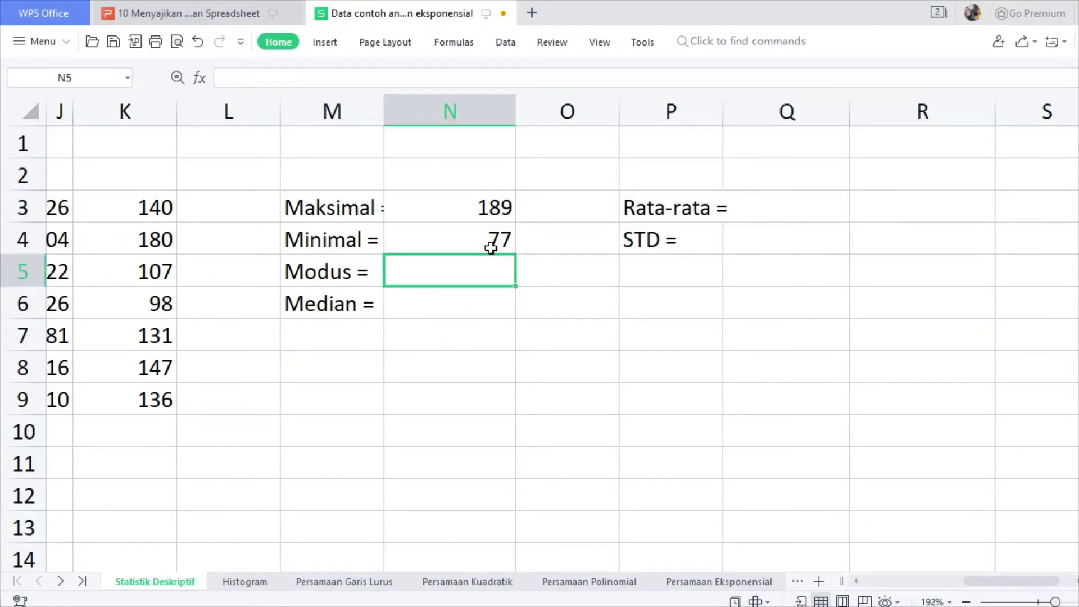
{"action": "type", "text": "Mode"}
{"action": "key", "text": "BackSpace"}
{"action": "key", "text": "BackSpace"}
{"action": "key", "text": "BackSpace"}
{"action": "key", "text": "BackSpace"}
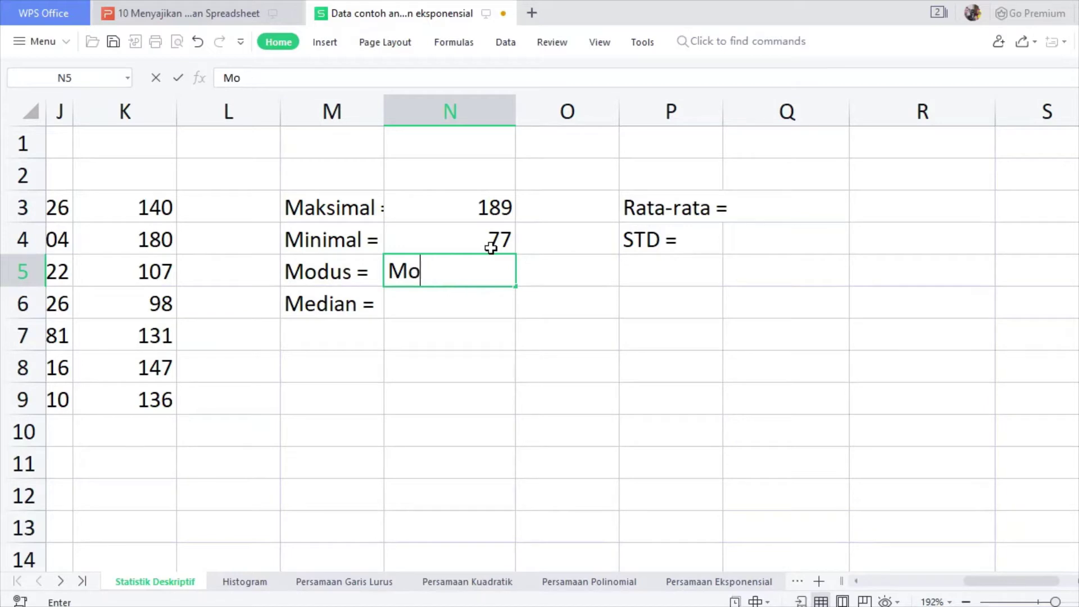
{"action": "type", "text": "="}
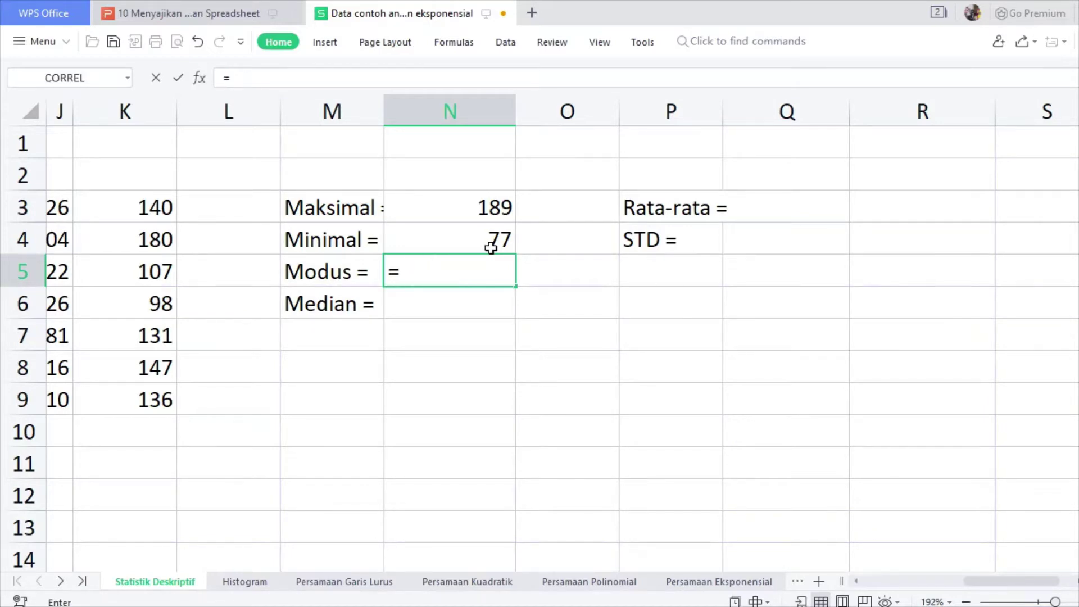
{"action": "type", "text": "mode("}
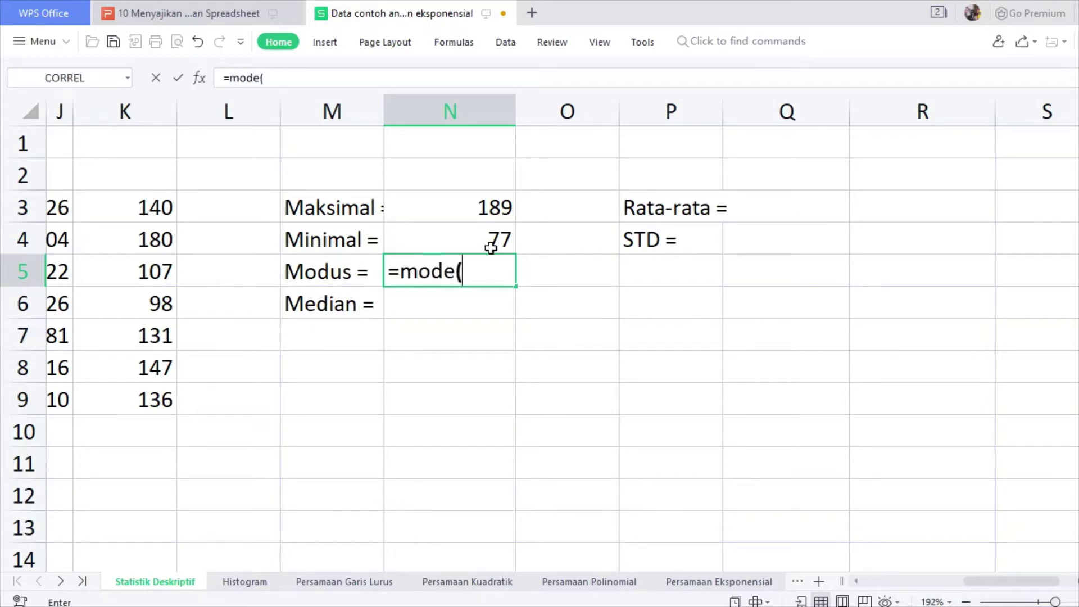
{"action": "type", "text": "A3"}
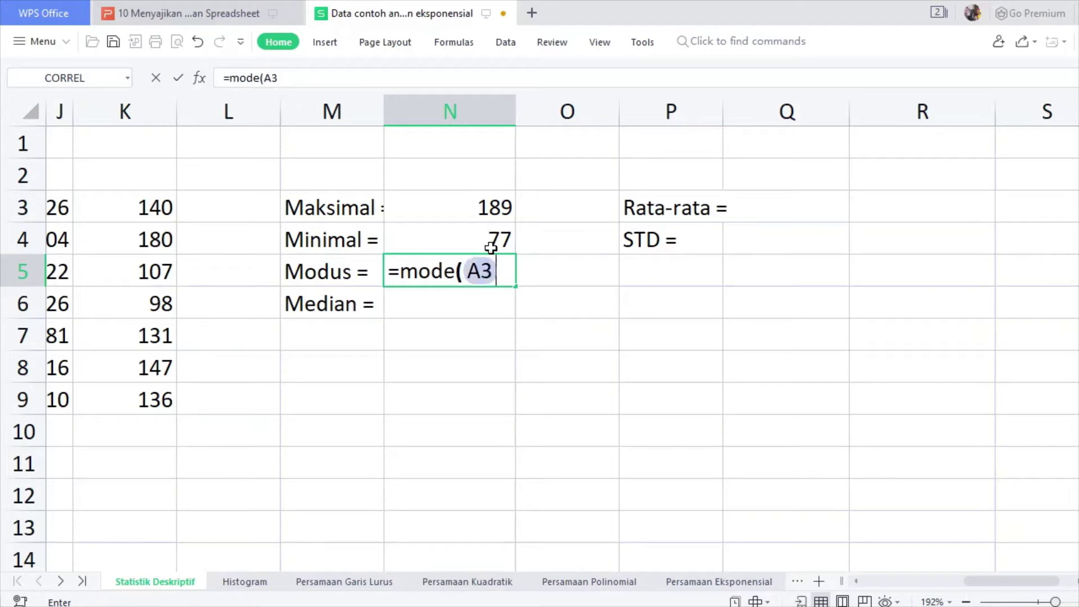
{"action": "type", "text": ":K9)"}
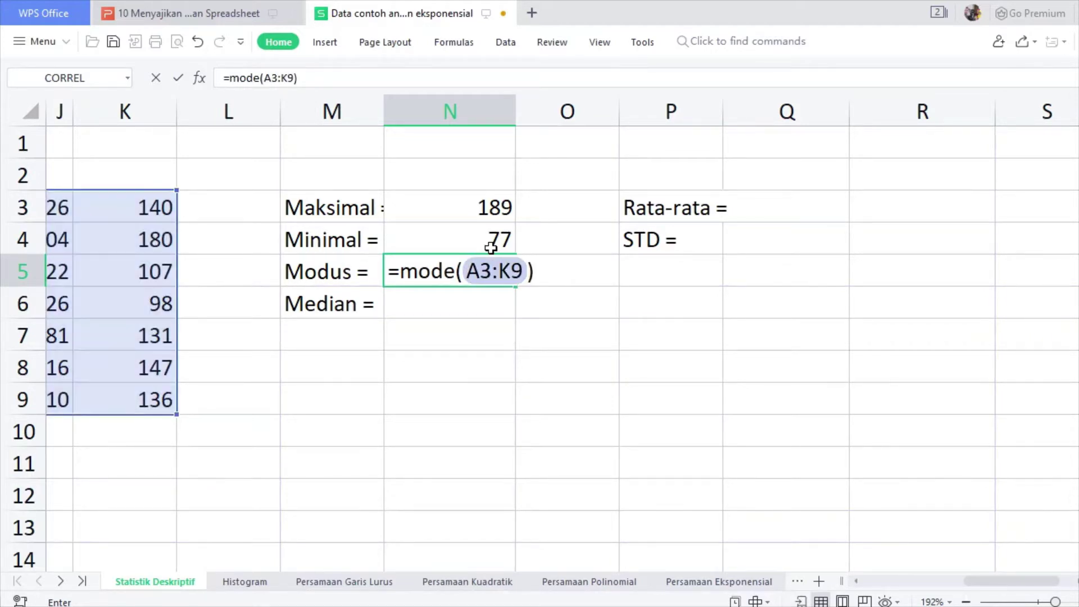
{"action": "left_click_drag", "start_coordinate": [530, 270], "coordinate": [520, 269]}
{"action": "key", "text": "shift+Left"}
{"action": "key", "text": "shift+Left"}
{"action": "key", "text": "shift+Left"}
{"action": "key", "text": "shift+Left"}
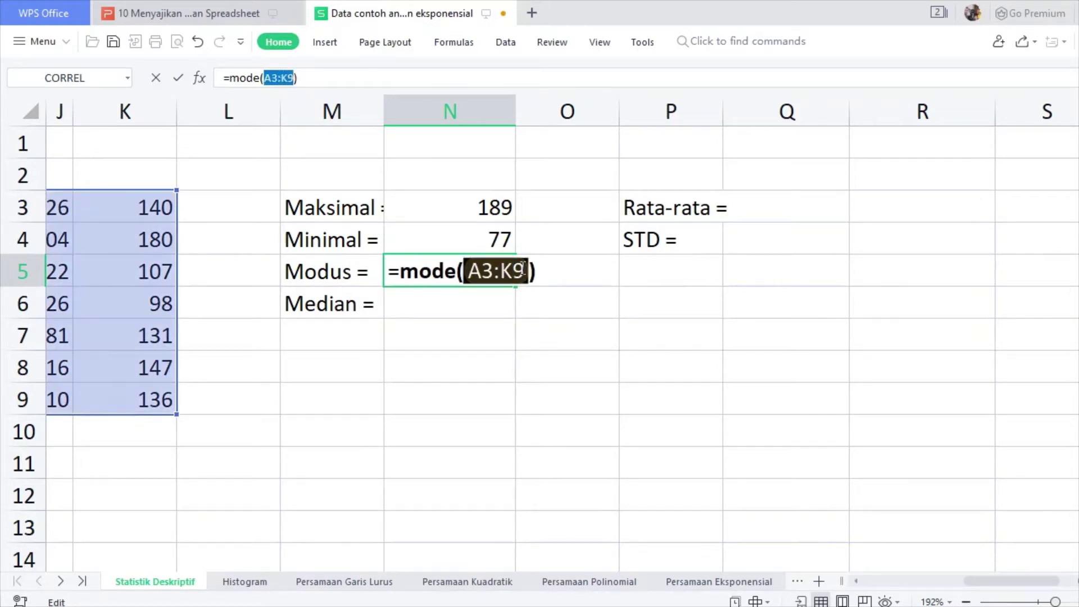
{"action": "key", "text": "Return"}
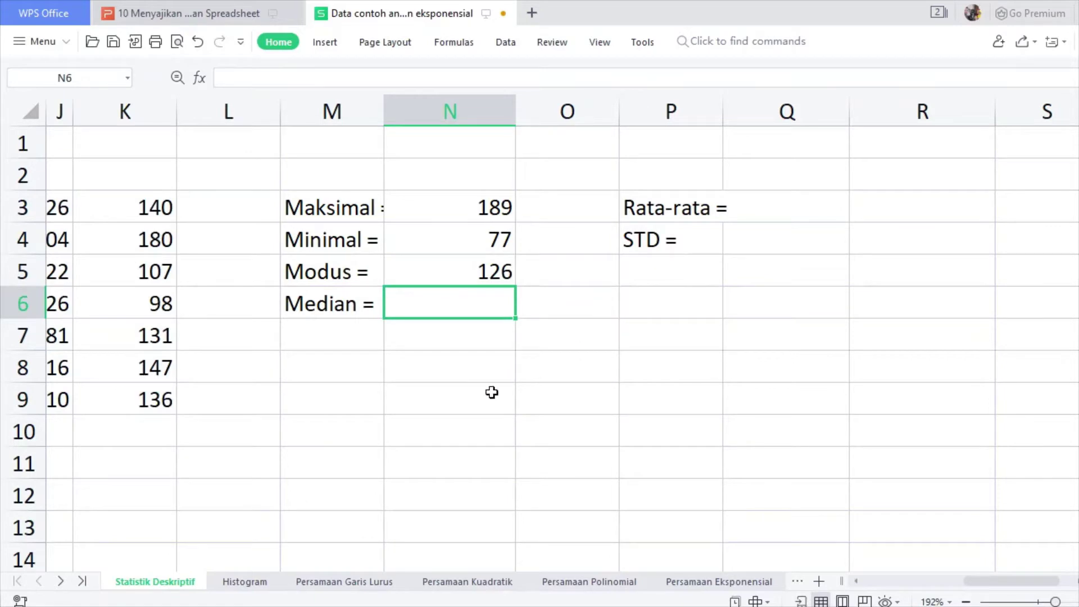
Calculate the median of A3:K9 in cell N6, beside the Median label, using the MEDIAN function
{"action": "type", "text": "=me"}
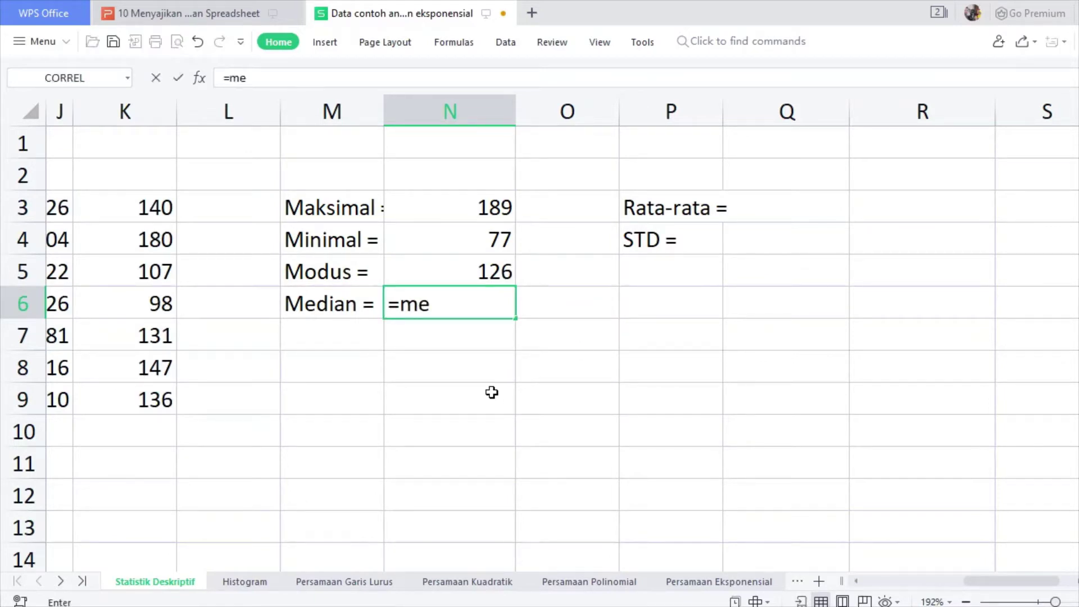
{"action": "type", "text": "dian"}
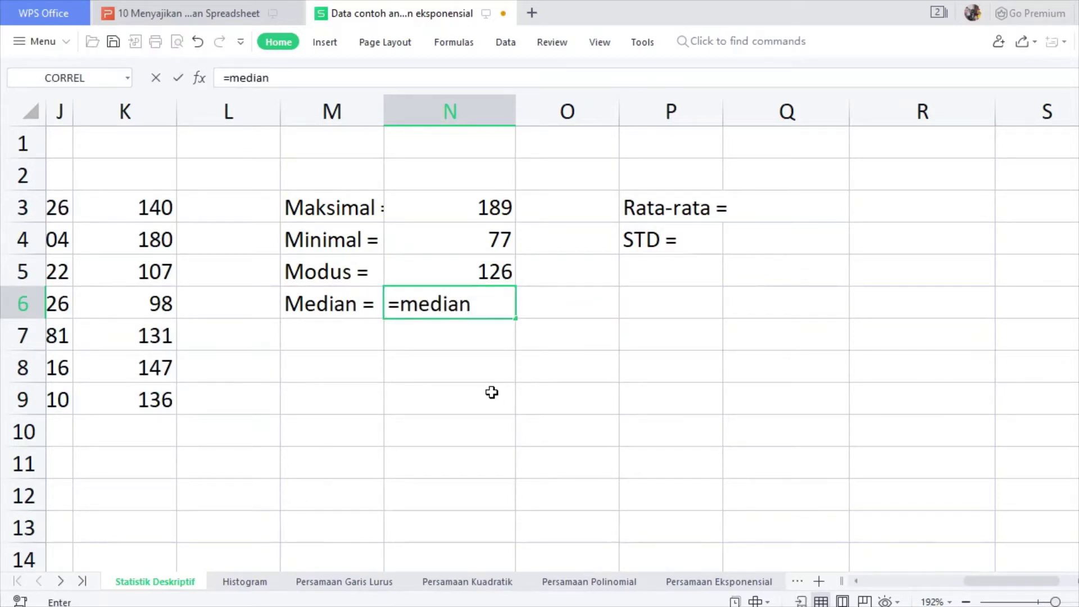
{"action": "type", "text": "(A3:K9"}
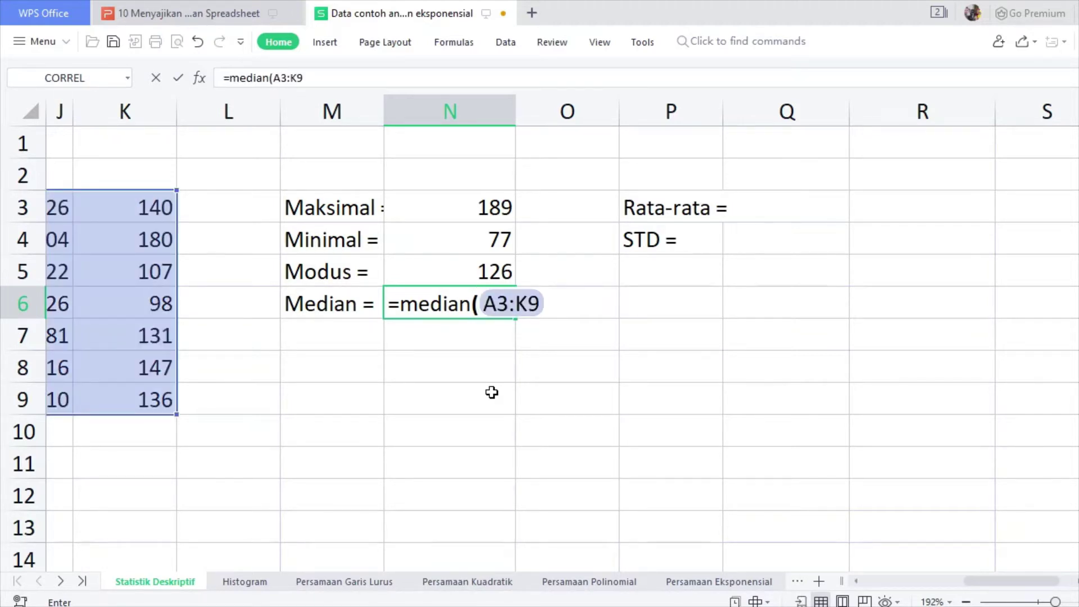
{"action": "type", "text": ")"}
{"action": "key", "text": "Return"}
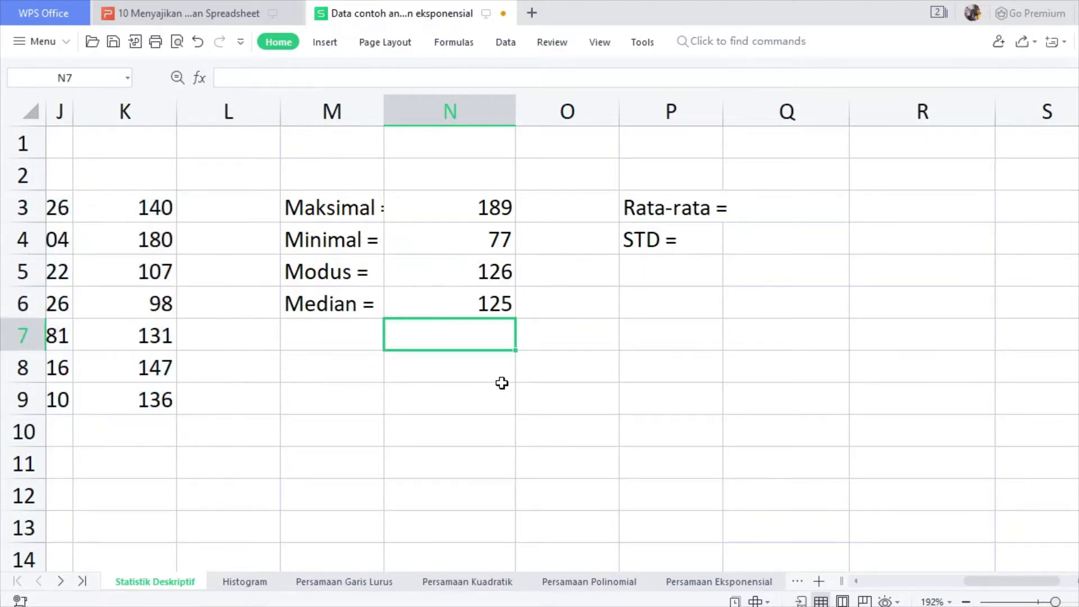
{"action": "left_click", "coordinate": [493, 309]}
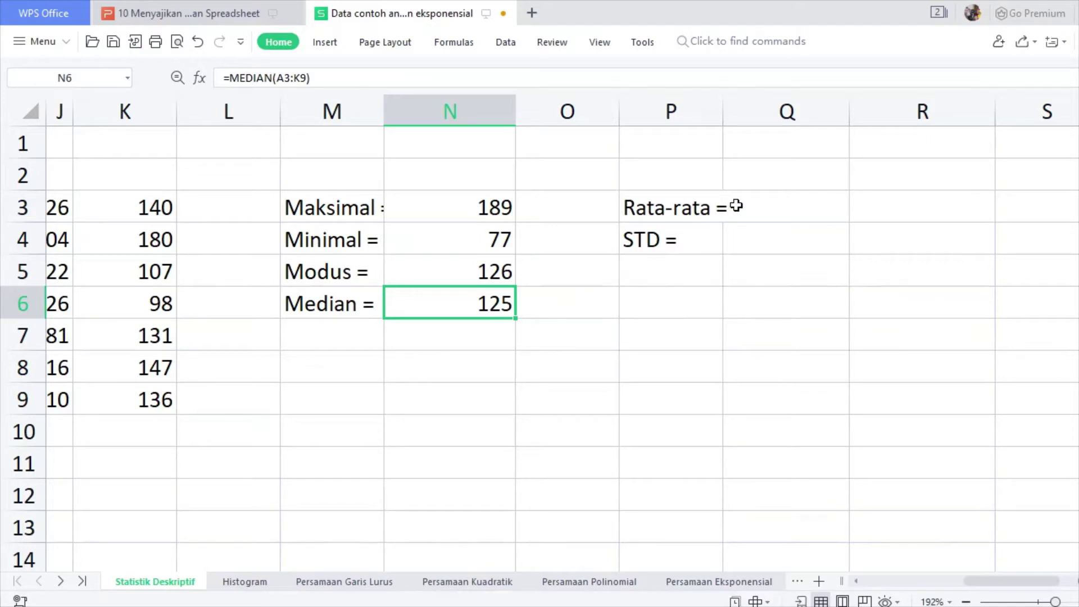
Auto-fit the width of column P to its Rata-rata label
{"action": "double_click", "coordinate": [723, 110]}
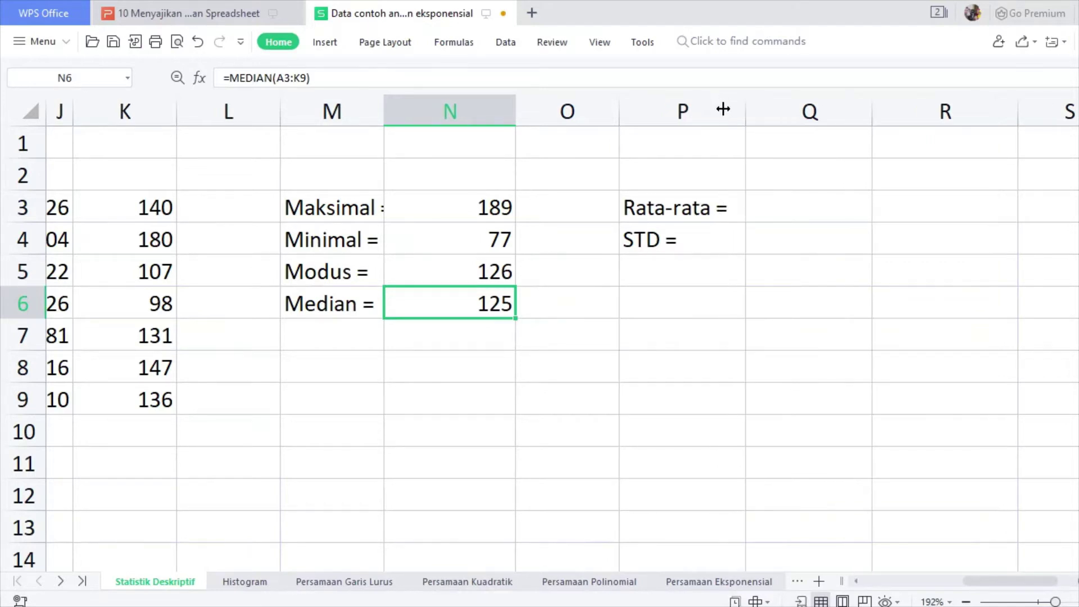
Calculate the mean of A3:K9 in cell Q3, beside the Rata-rata label, using the AVERAGE function
{"action": "left_click", "coordinate": [782, 212]}
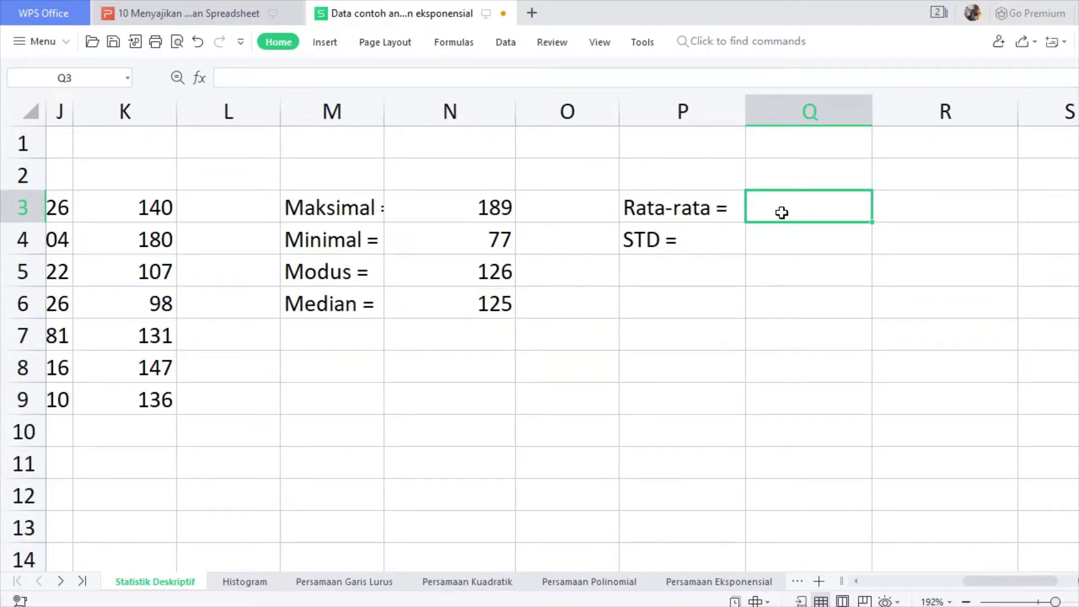
{"action": "type", "text": "=aveg"}
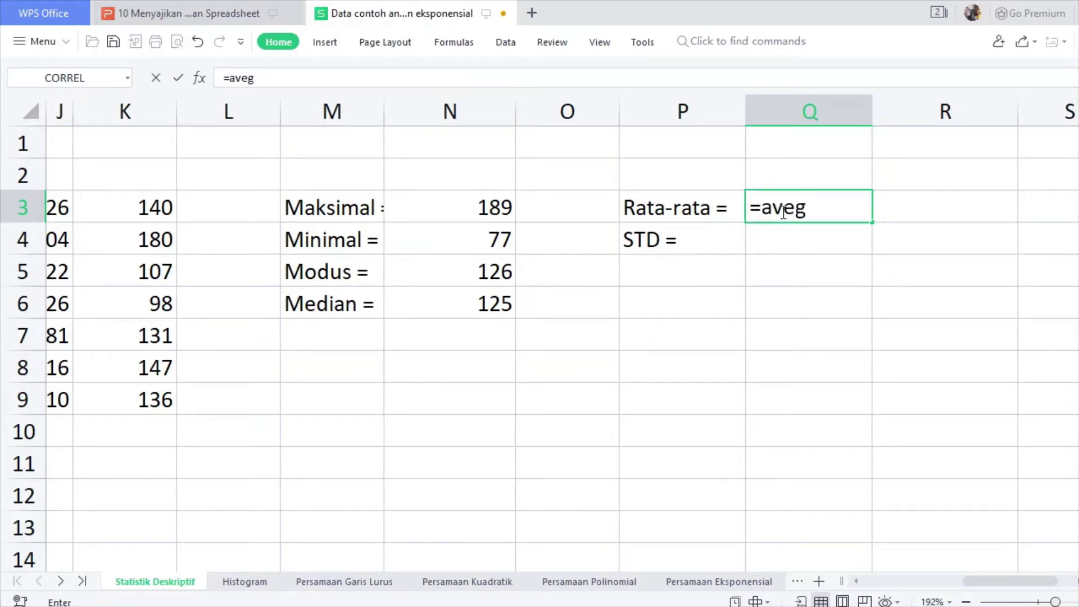
{"action": "key", "text": "BackSpace"}
{"action": "type", "text": "rage"}
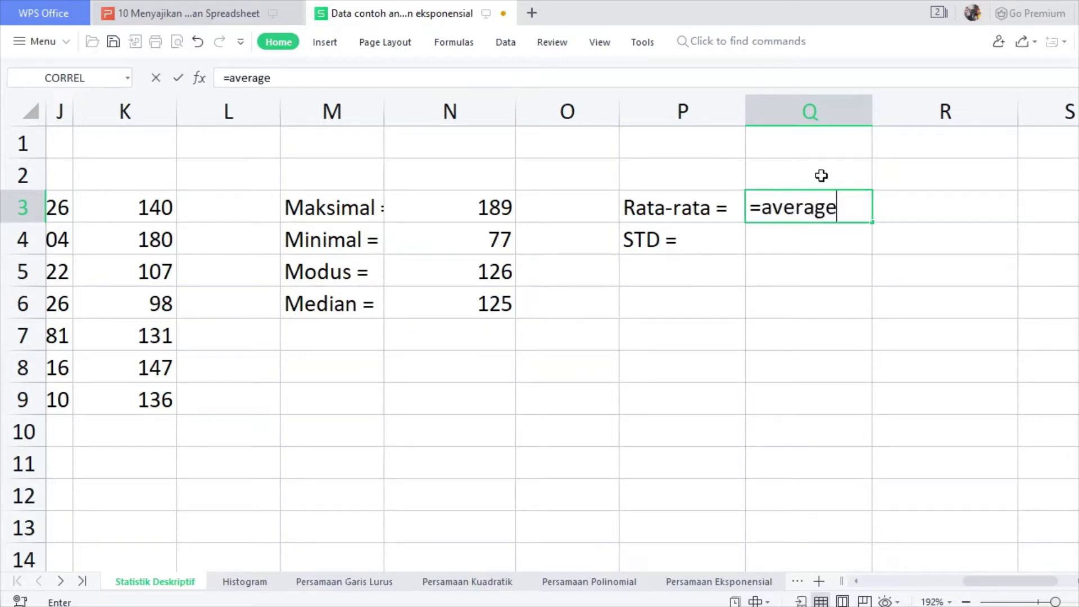
{"action": "type", "text": "(A3:K9"}
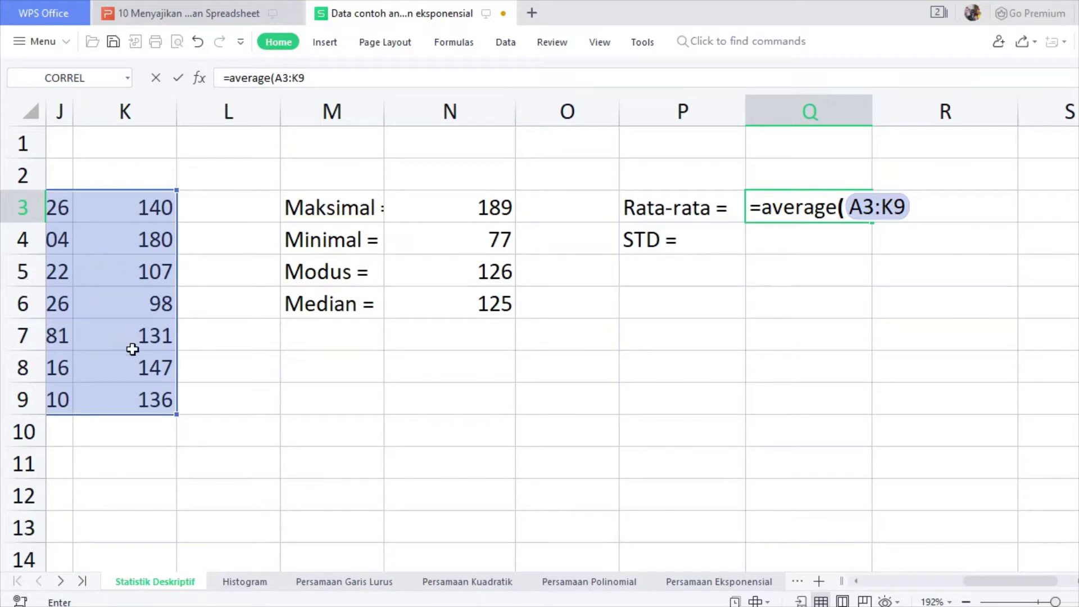
{"action": "type", "text": ")"}
{"action": "key", "text": "Return"}
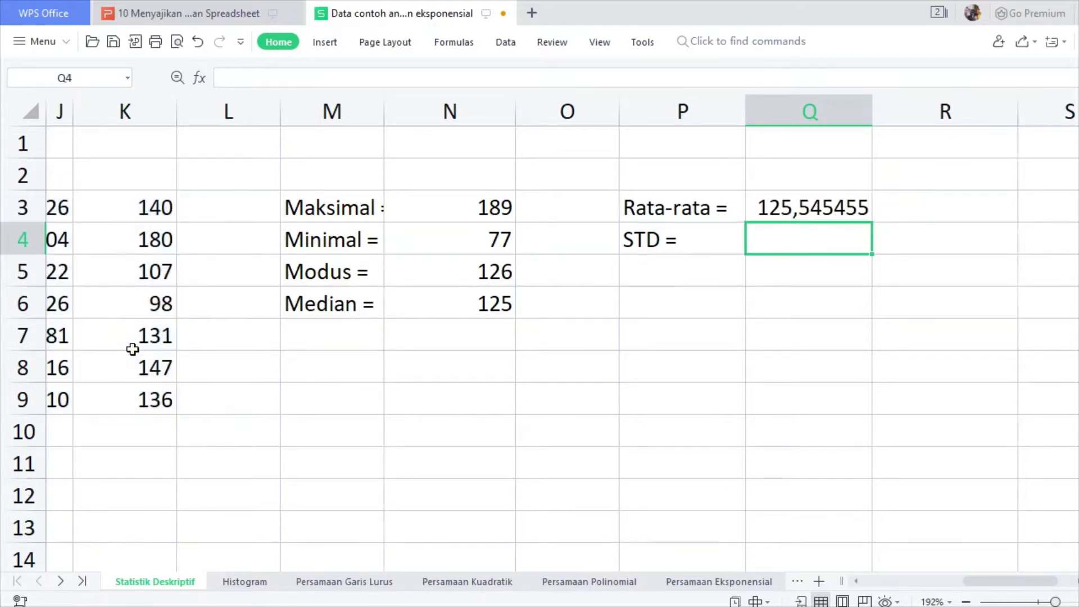
Calculate the sample standard deviation of A3:K9 in cell Q4, beside the STD label, using the STDEV.S function
{"action": "type", "text": "="}
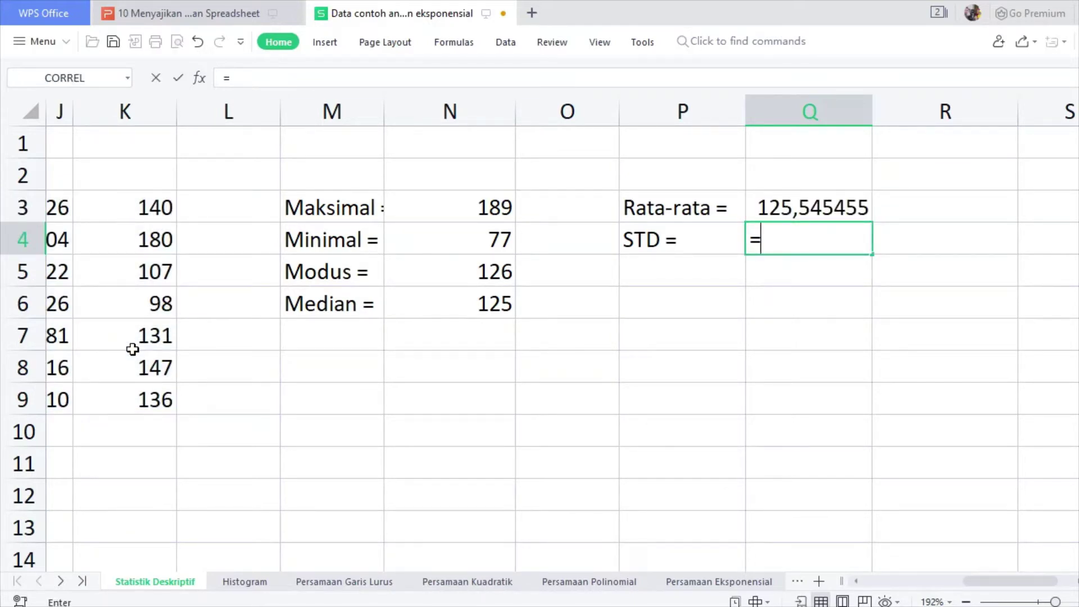
{"action": "type", "text": "std"}
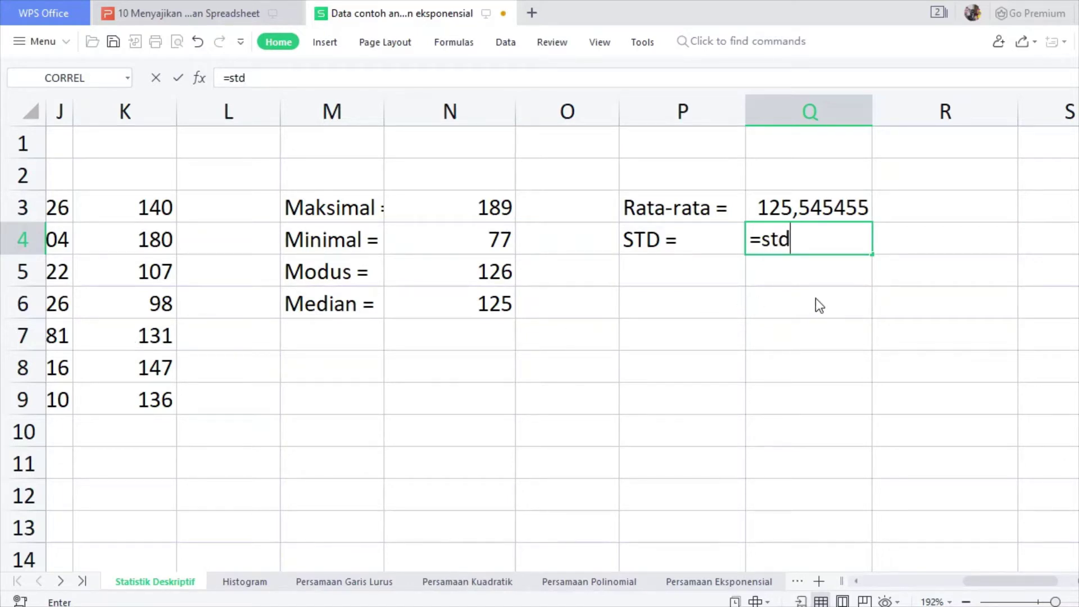
{"action": "key", "text": "Tab"}
{"action": "type", "text": "A3:K9"}
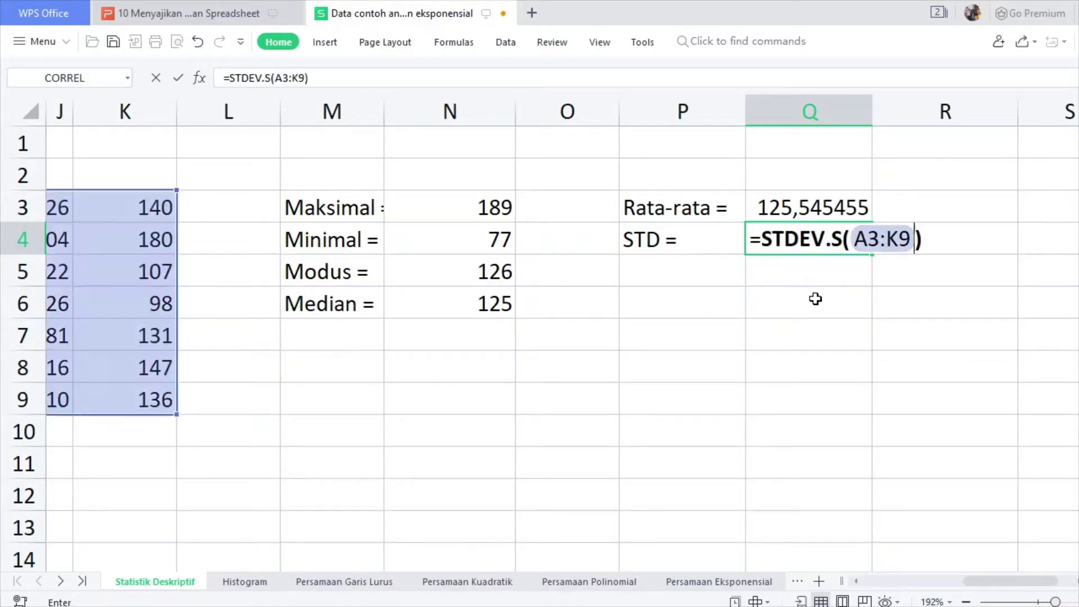
{"action": "key", "text": "Return"}
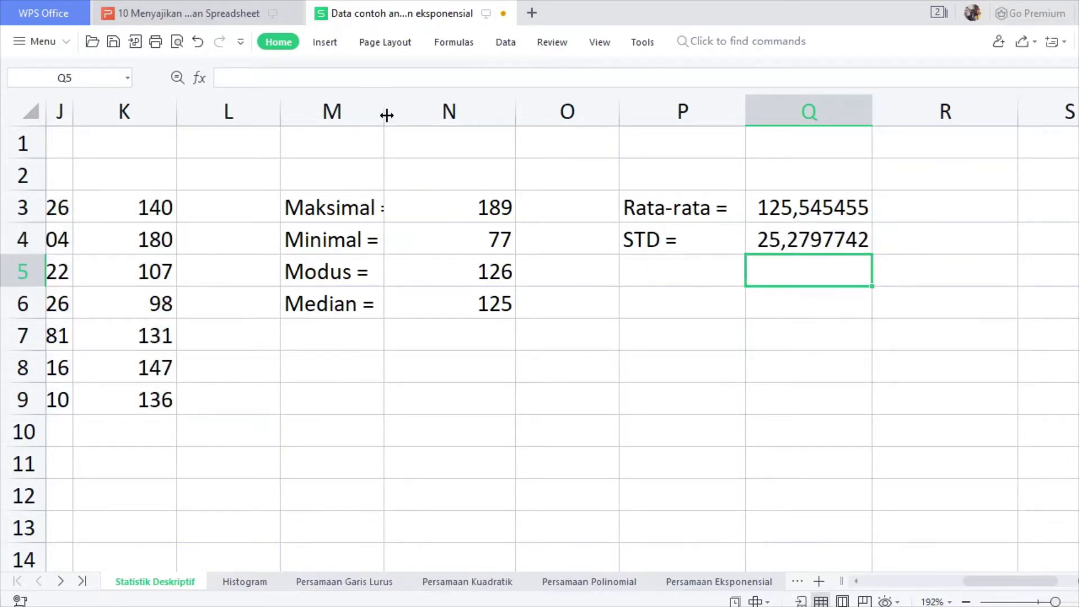
Widen column M to fit the Maksimal label and review the statistic formulas in N3:N6 and Q3:Q4
{"action": "left_click_drag", "start_coordinate": [386, 105], "coordinate": [422, 104]}
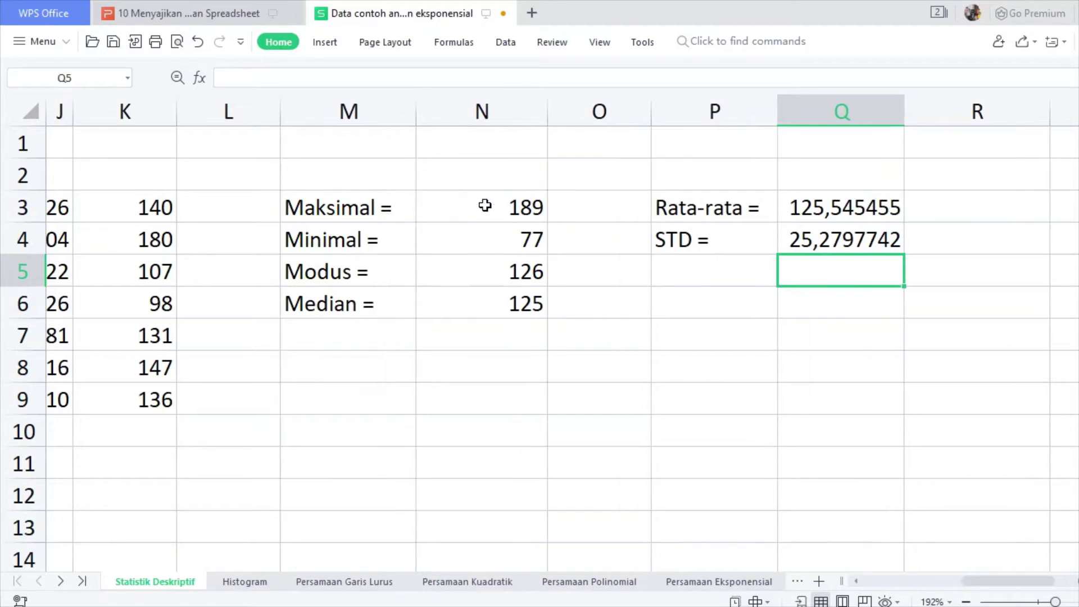
{"action": "left_click", "coordinate": [513, 209]}
{"action": "left_click", "coordinate": [502, 244]}
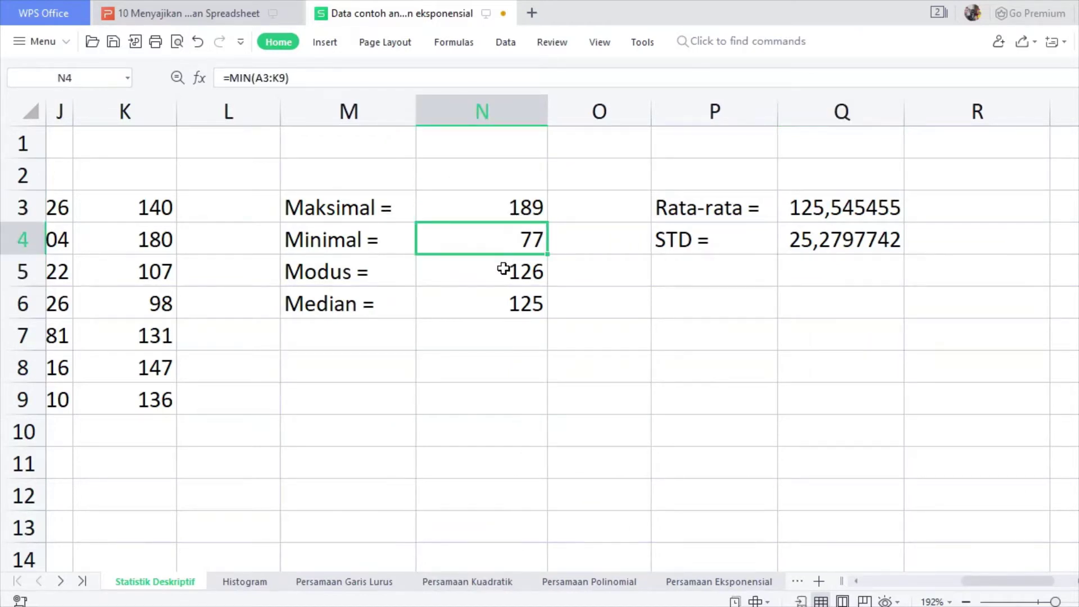
{"action": "left_click", "coordinate": [503, 270]}
{"action": "left_click", "coordinate": [493, 304]}
{"action": "left_click", "coordinate": [815, 209]}
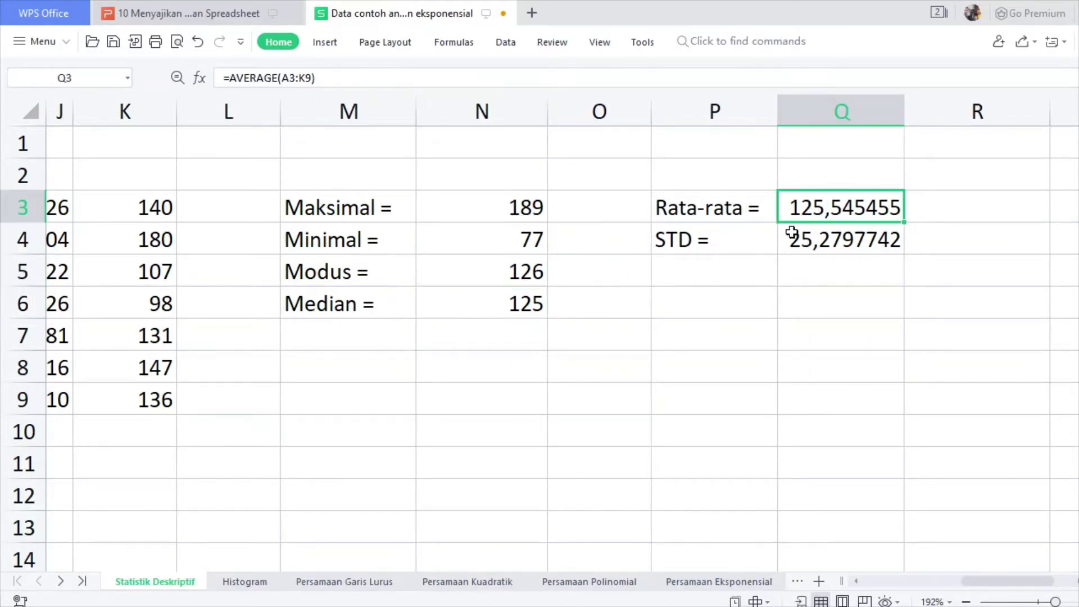
{"action": "left_click", "coordinate": [819, 242]}
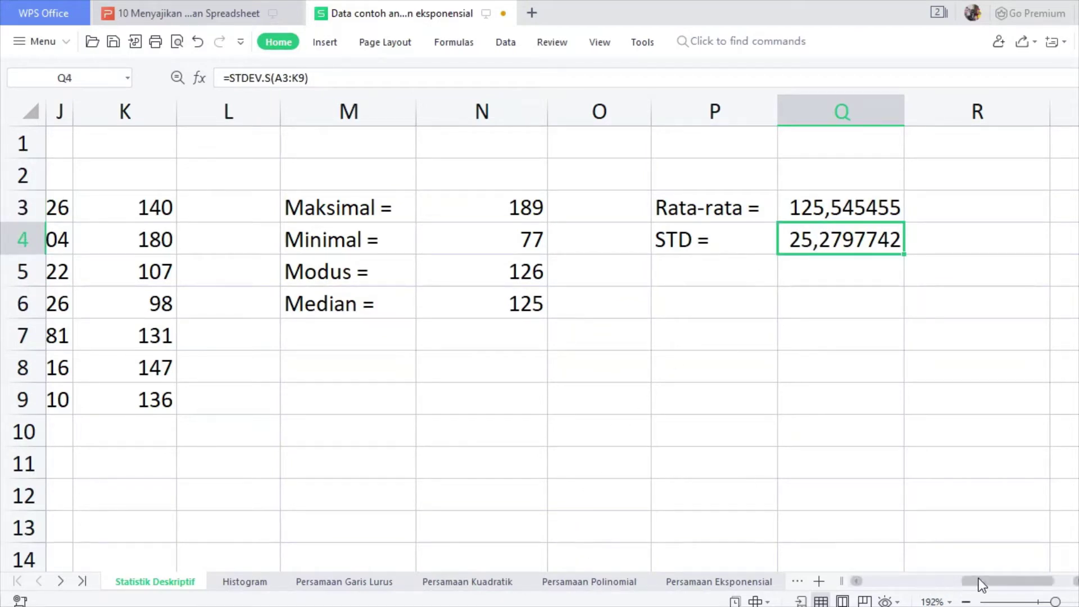
{"action": "left_click_drag", "start_coordinate": [1017, 581], "coordinate": [912, 586]}
Switch to the spreadsheet lecture presentation and read the Latihan exercise about the CORREL function on slide 5
{"action": "left_click", "coordinate": [234, 15]}
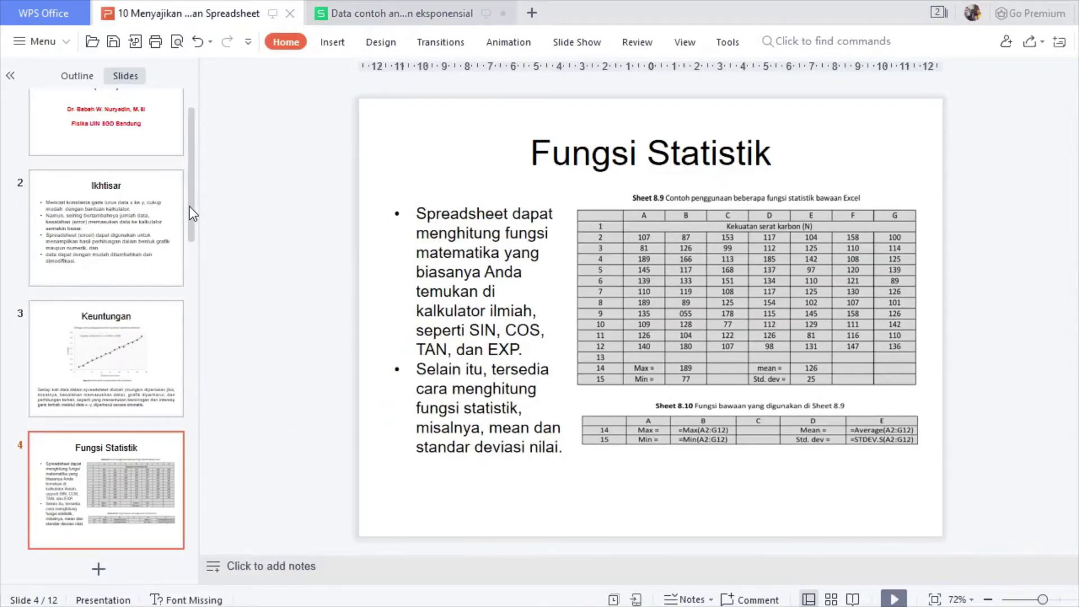
{"action": "left_click_drag", "start_coordinate": [190, 207], "coordinate": [163, 316]}
{"action": "left_click", "coordinate": [119, 324]}
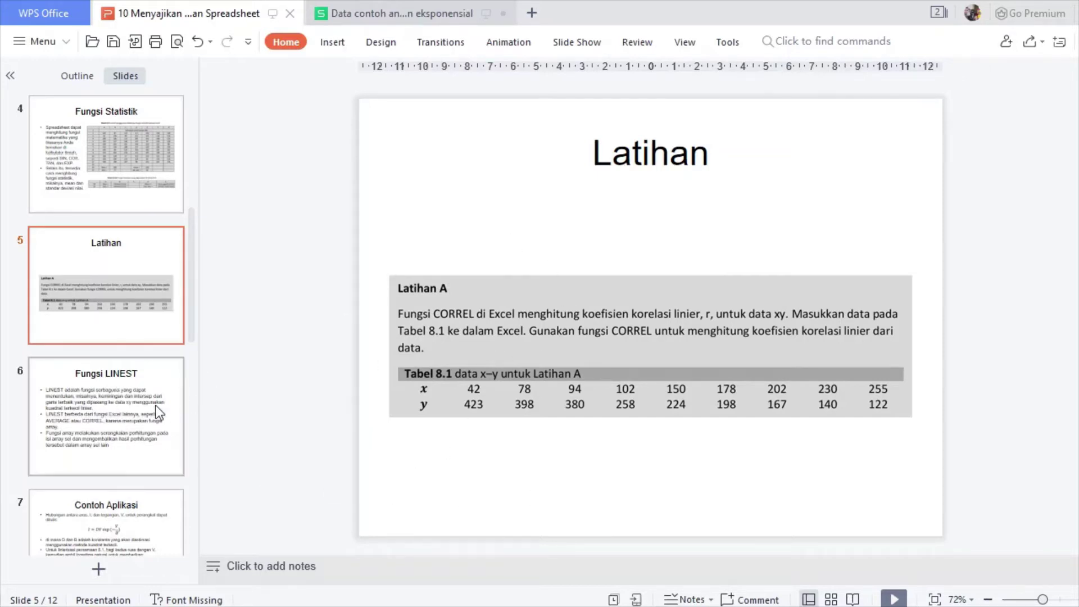
{"action": "left_click", "coordinate": [129, 366]}
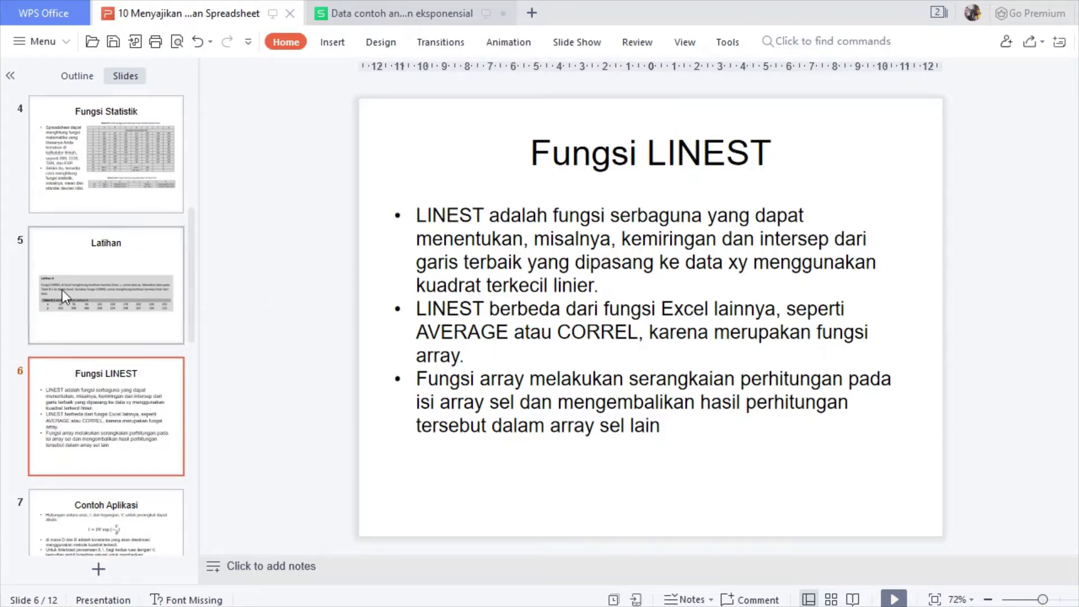
{"action": "left_click", "coordinate": [93, 281]}
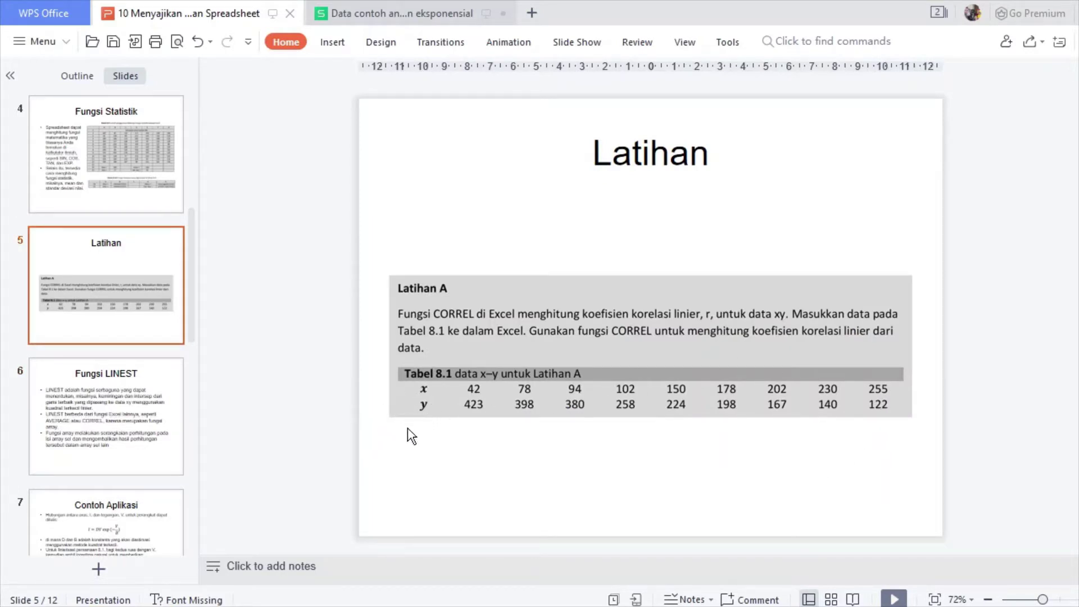
Read the Fungsi LINEST explanation on slide 6, including how it determines slope and intercept
{"action": "left_click", "coordinate": [80, 400]}
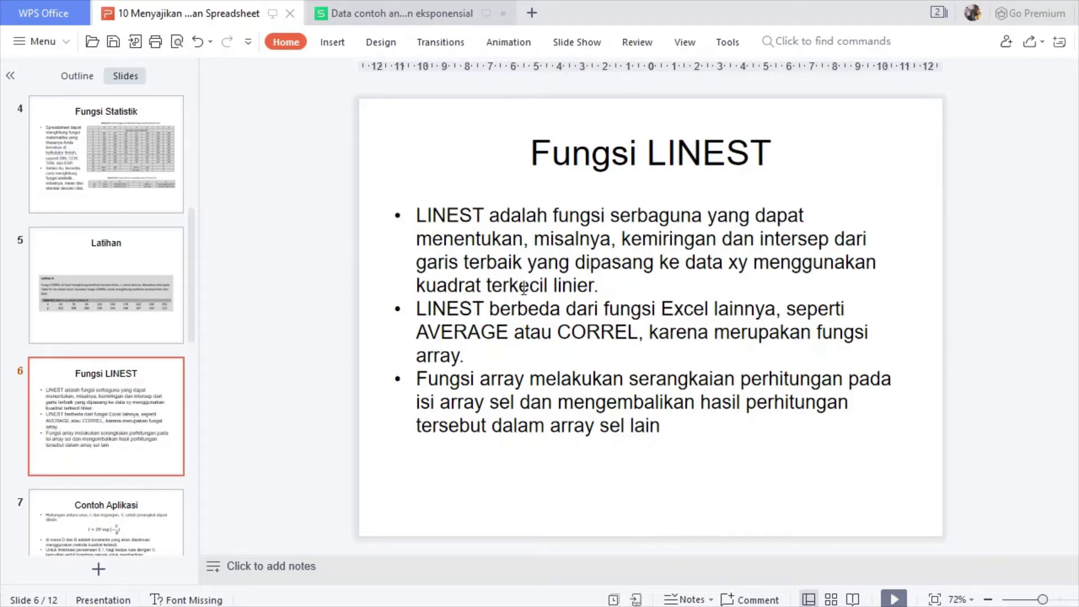
{"action": "left_click", "coordinate": [505, 294]}
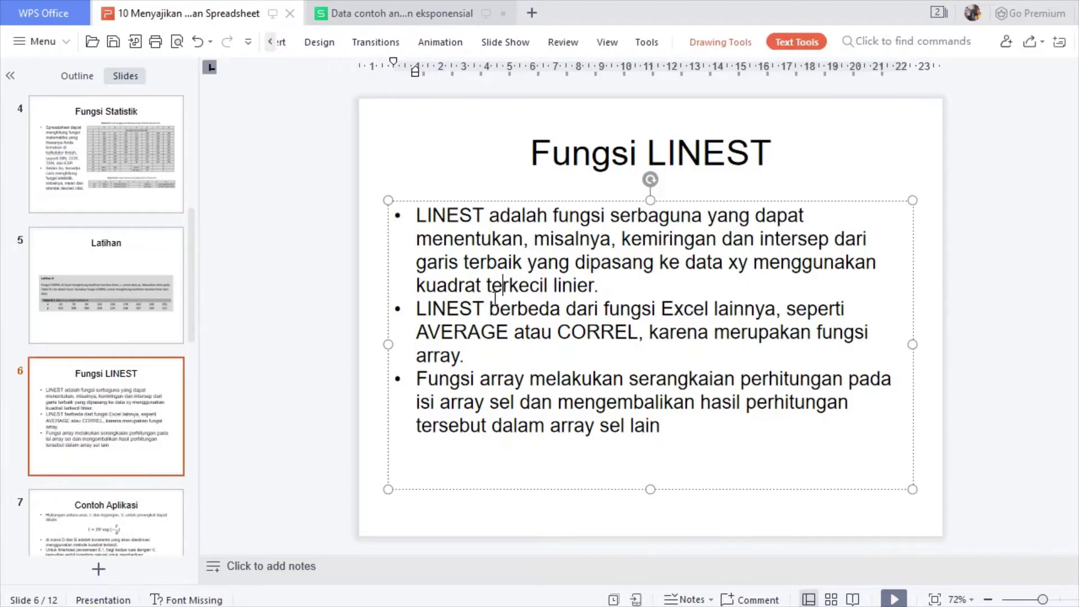
{"action": "left_click", "coordinate": [309, 286]}
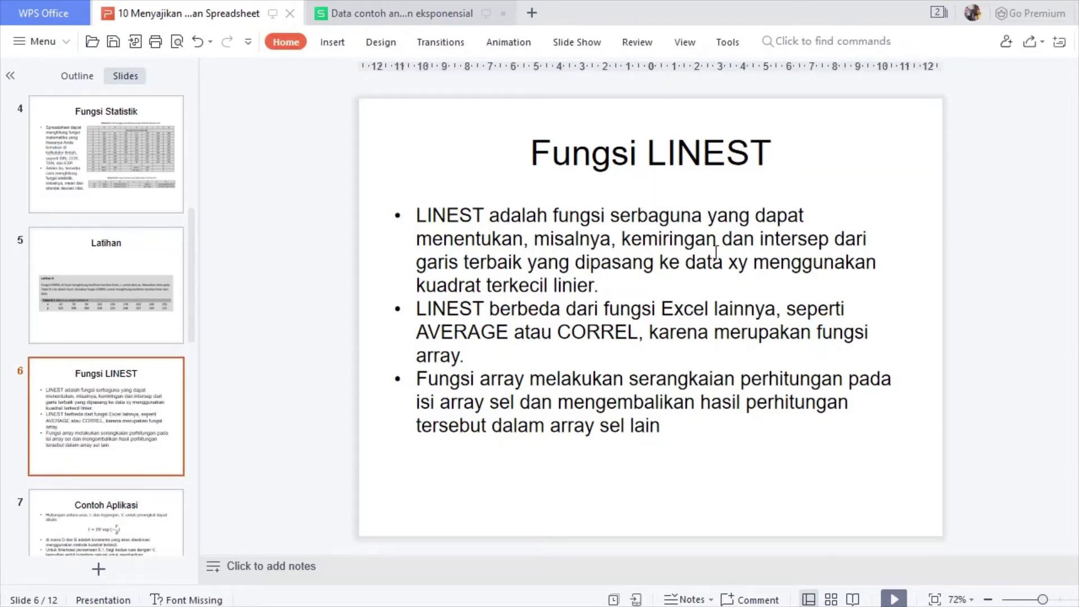
{"action": "left_click", "coordinate": [661, 262]}
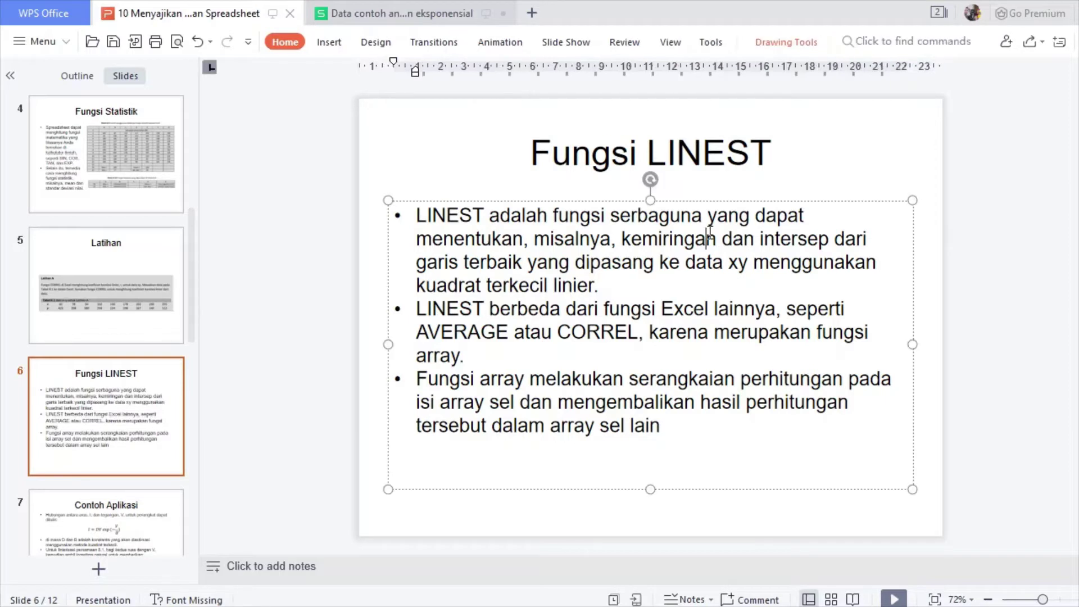
{"action": "left_click", "coordinate": [966, 263]}
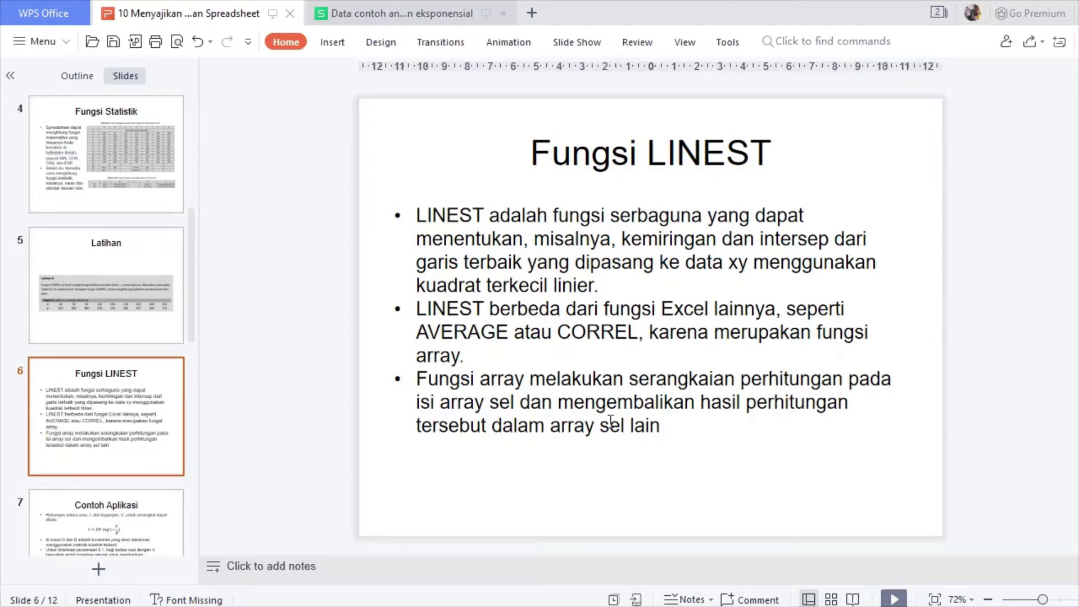
Return to the data workbook and clear the old results in F8:G9 on the Persamaan Garis Lurus sheet
{"action": "left_click", "coordinate": [385, 14]}
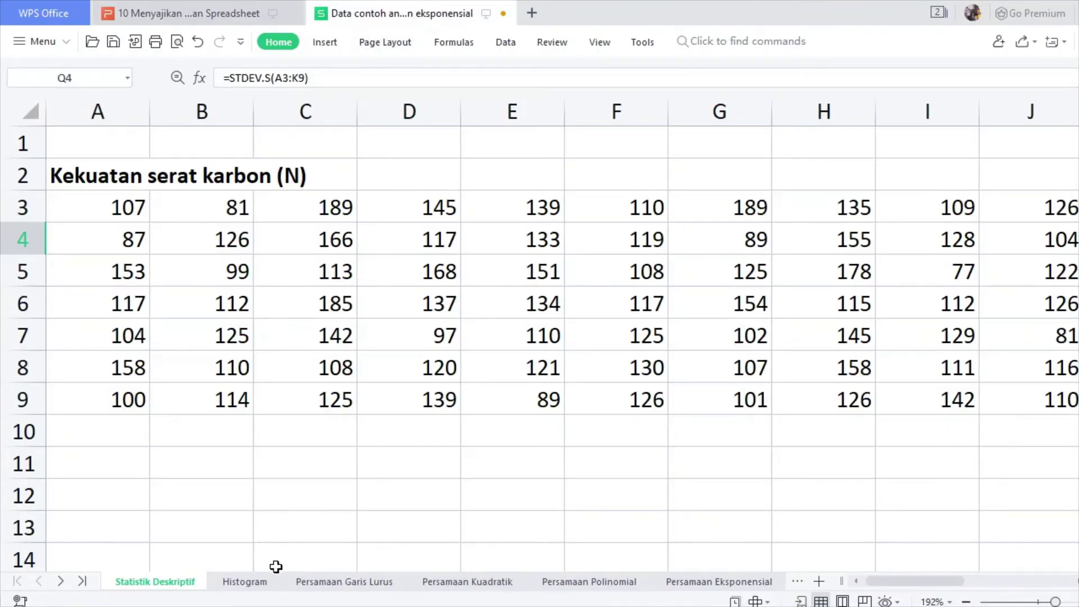
{"action": "left_click", "coordinate": [316, 580]}
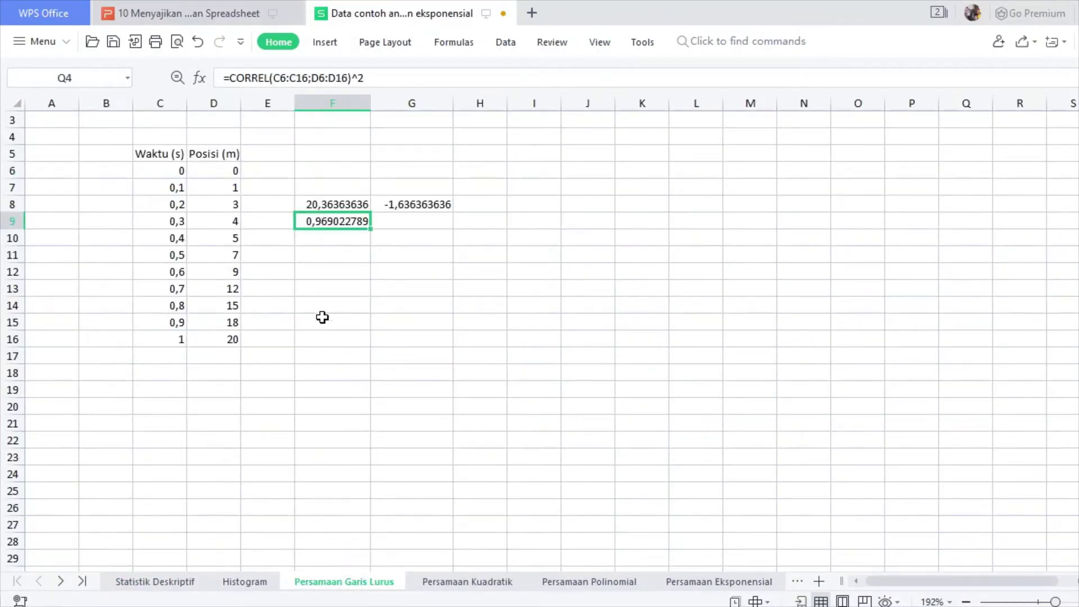
{"action": "left_click", "coordinate": [267, 204]}
{"action": "left_click", "coordinate": [342, 286]}
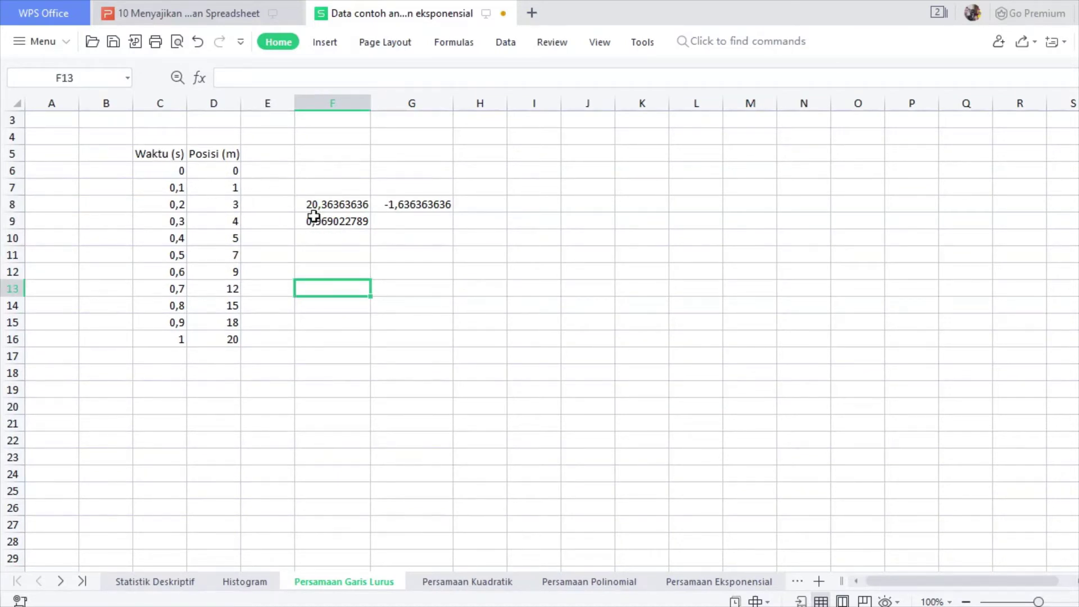
{"action": "left_click_drag", "start_coordinate": [315, 206], "coordinate": [420, 223]}
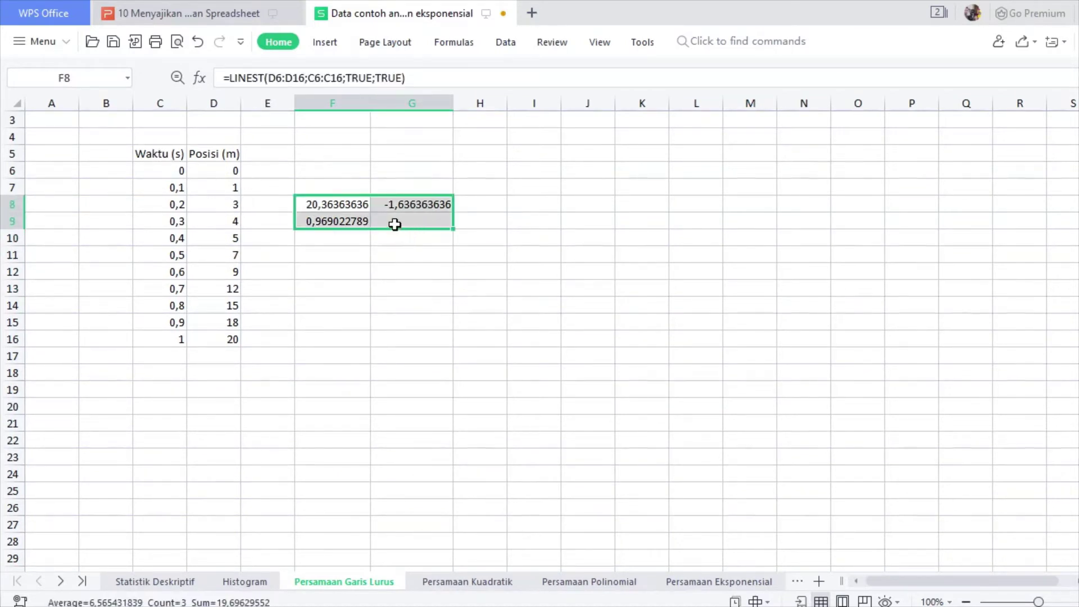
{"action": "key", "text": "Delete"}
Enter a LINEST formula in F8 with D6:D16 as y values, C6:C16 as x values, and both const and stats set to TRUE
{"action": "left_click", "coordinate": [345, 202]}
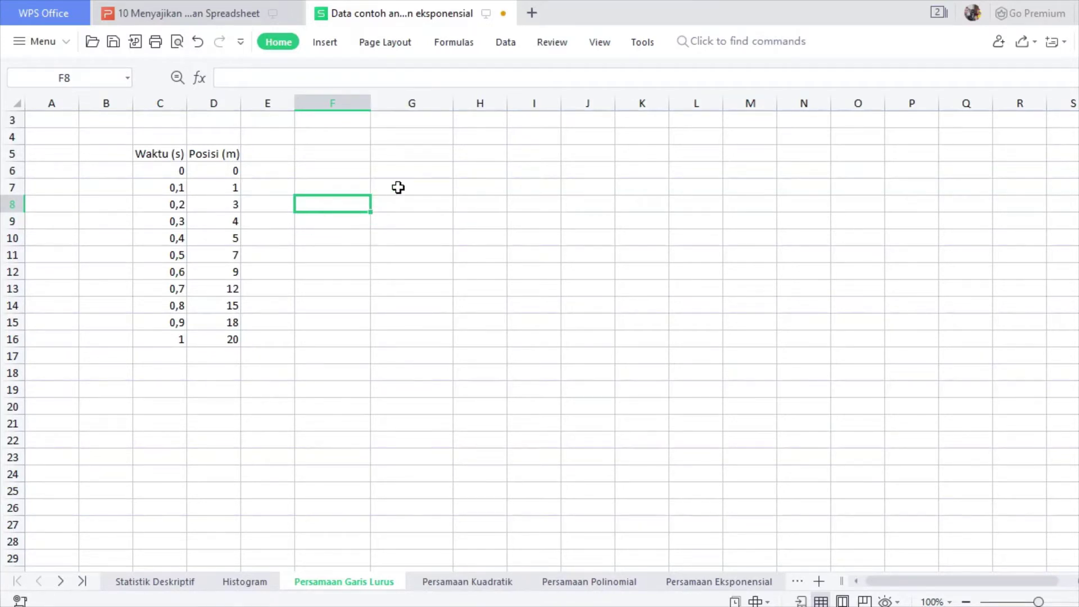
{"action": "type", "text": "=line"}
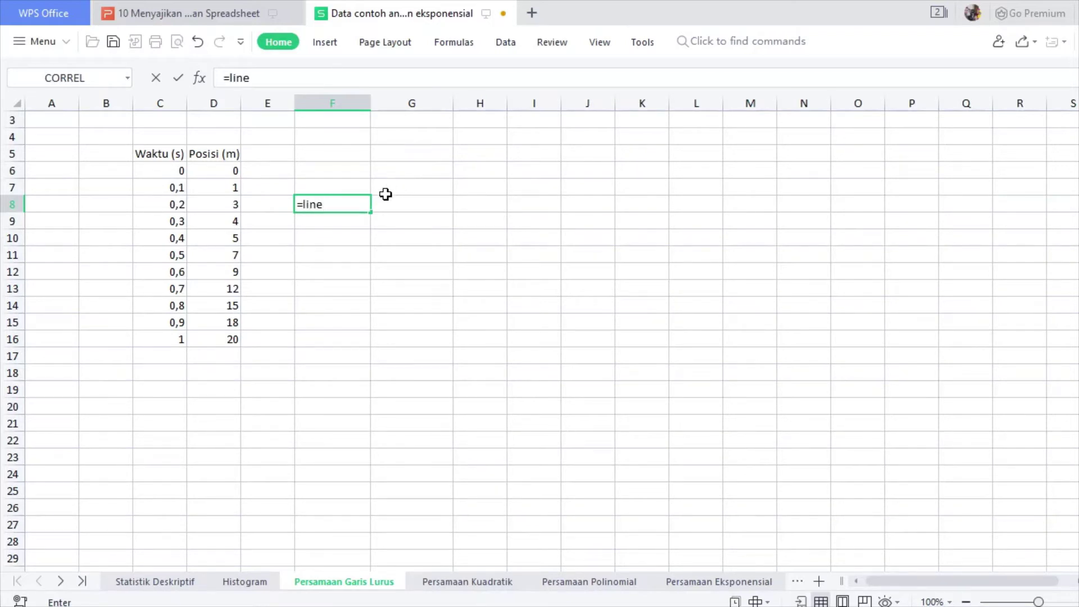
{"action": "type", "text": "st("}
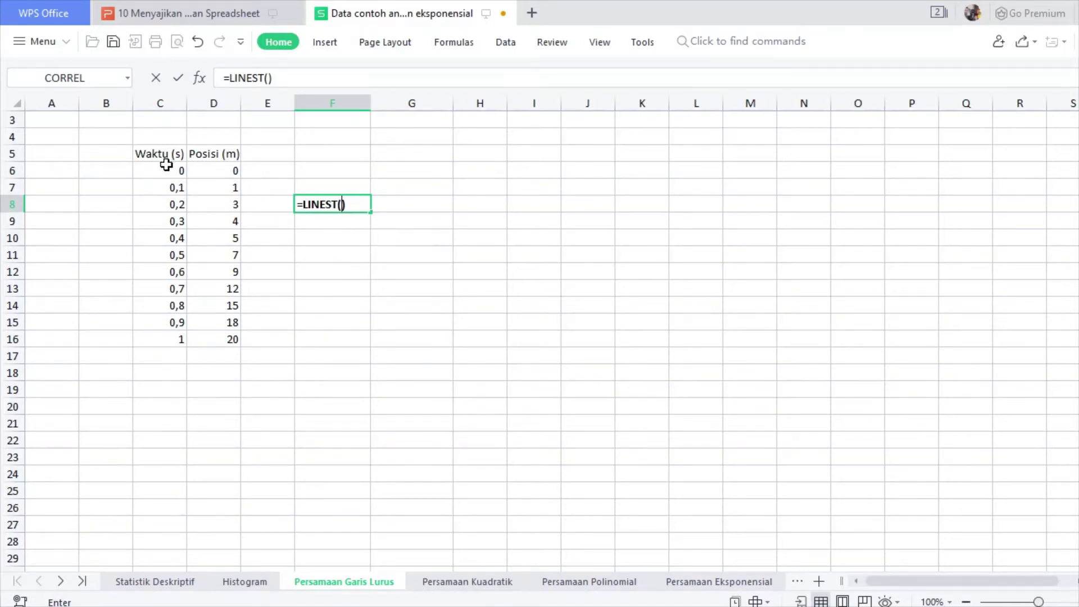
{"action": "left_click", "coordinate": [217, 169]}
{"action": "left_click_drag", "start_coordinate": [218, 170], "coordinate": [234, 340]}
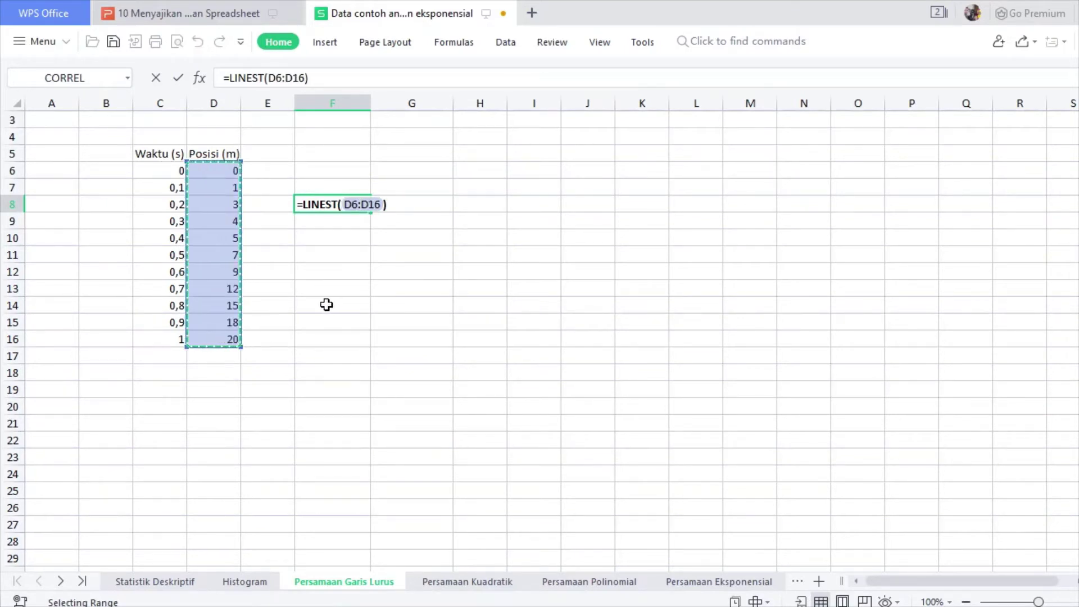
{"action": "type", "text": ";"}
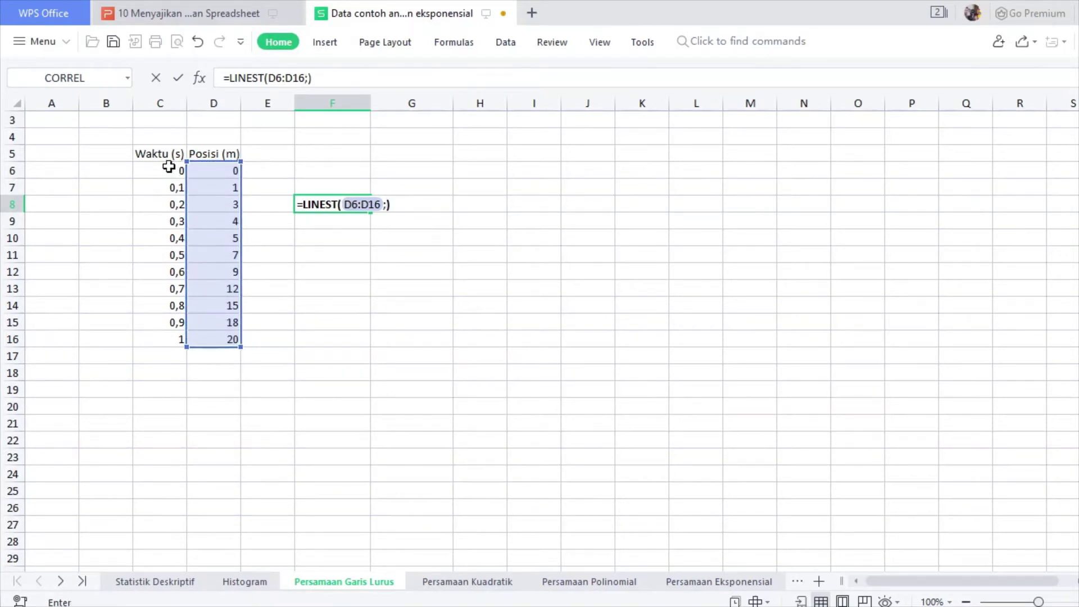
{"action": "left_click_drag", "start_coordinate": [164, 168], "coordinate": [166, 343]}
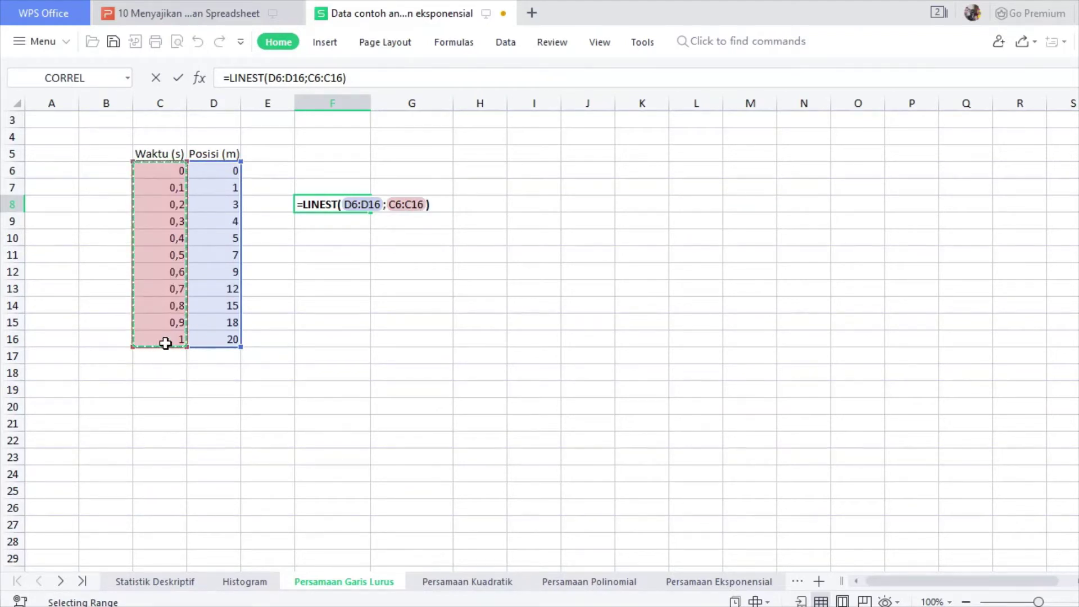
{"action": "type", "text": ";"}
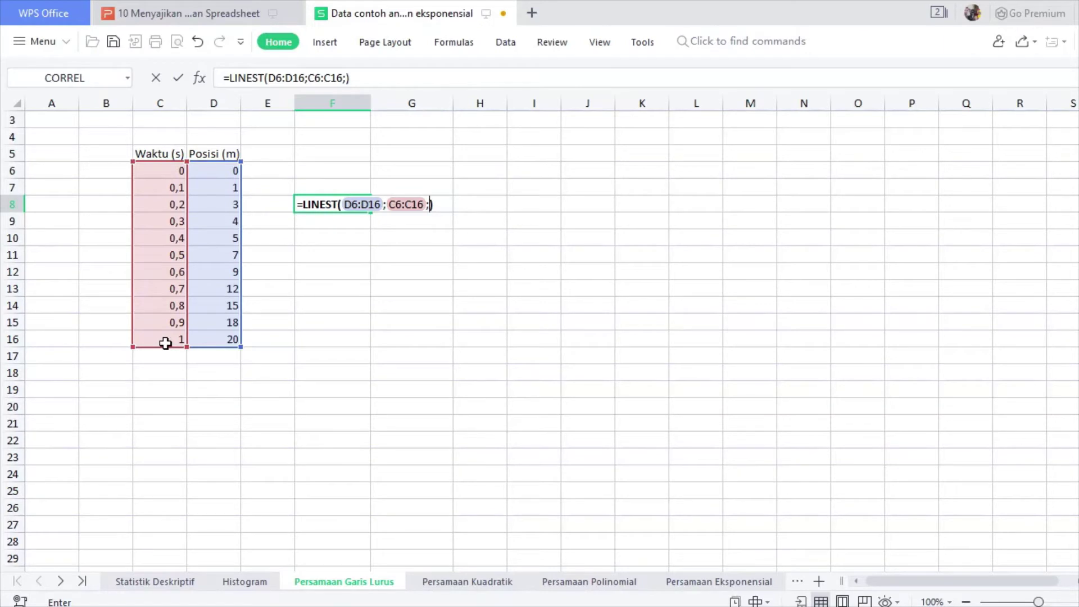
{"action": "type", "text": "true;true"}
{"action": "key", "text": "Tab"}
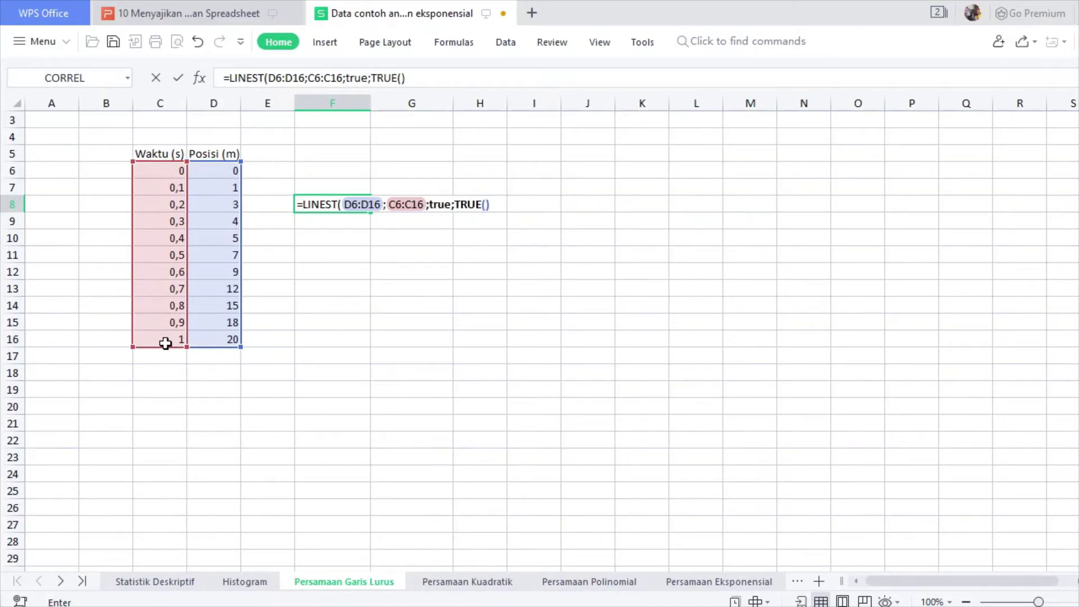
{"action": "key", "text": "Return"}
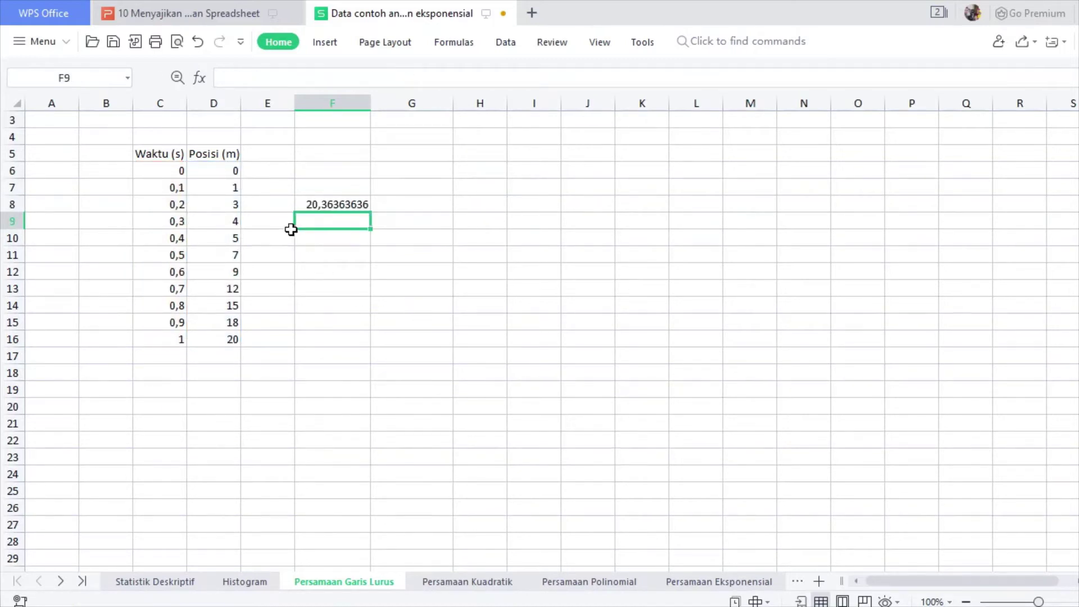
Label the line-fit results by entering "m =" in E8 and "C =" in E9
{"action": "left_click", "coordinate": [276, 204]}
{"action": "type", "text": "m"}
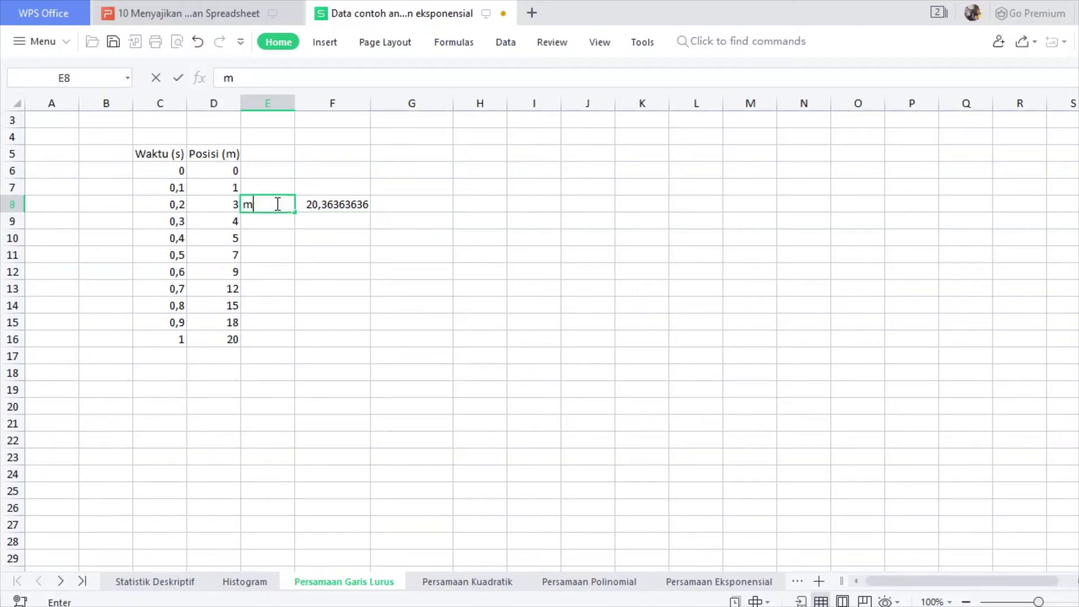
{"action": "type", "text": " ="}
{"action": "key", "text": "Return"}
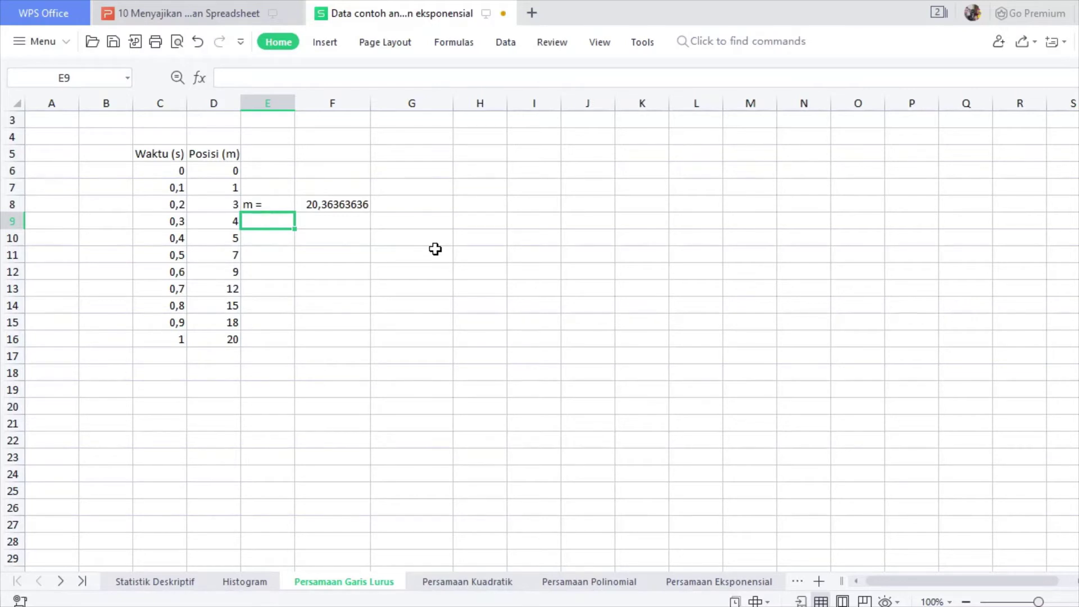
{"action": "type", "text": "="}
{"action": "key", "text": "BackSpace"}
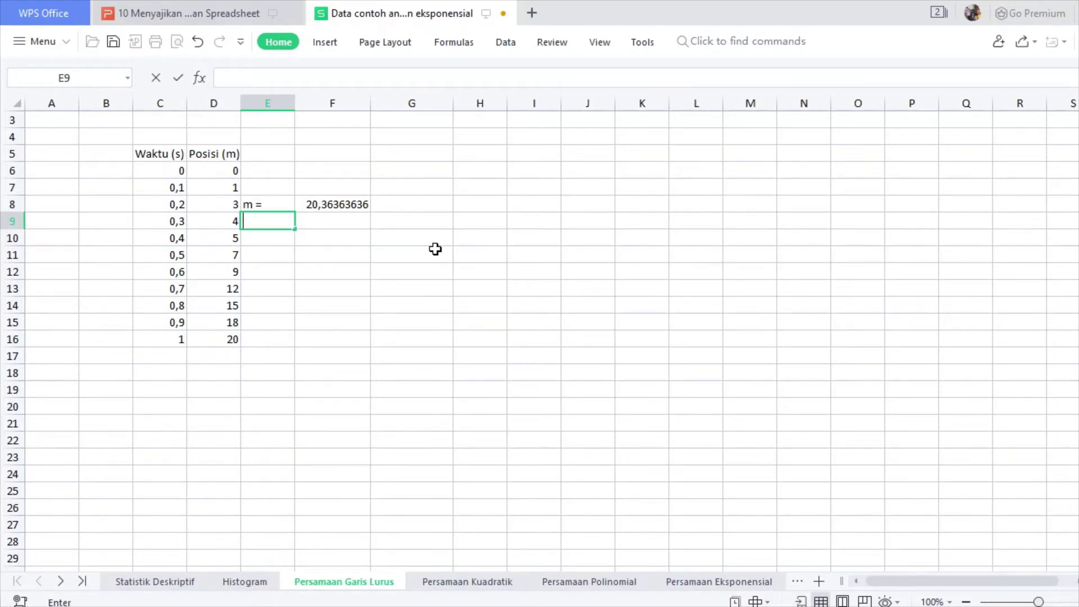
{"action": "type", "text": "C ="}
{"action": "key", "text": "Tab"}
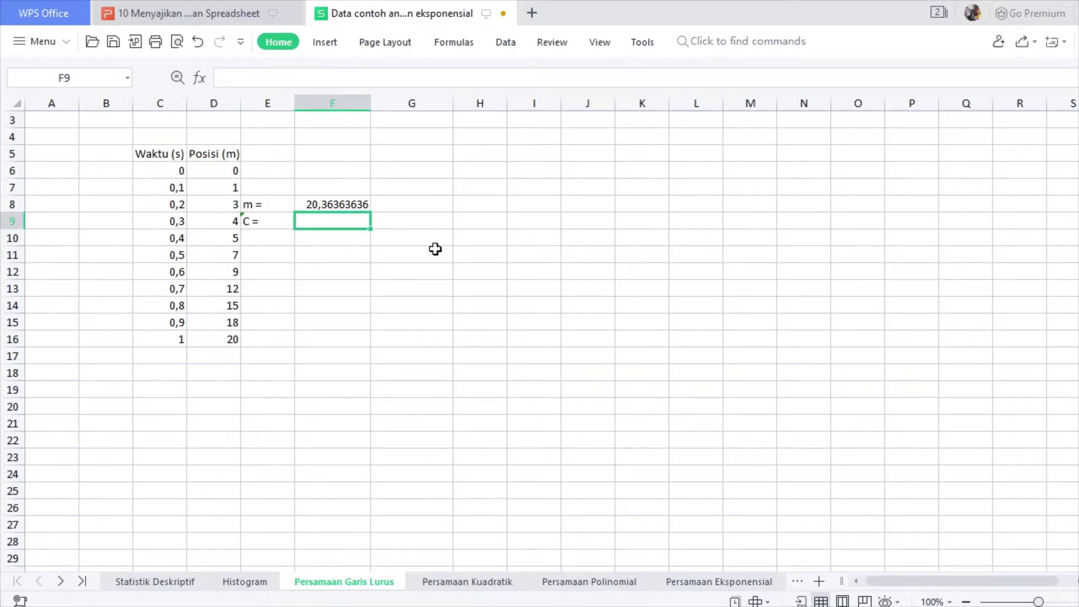
Enter an INTERCEPT formula in F9 with D6:D16 as the y values and C6:C16 as the x values
{"action": "type", "text": "="}
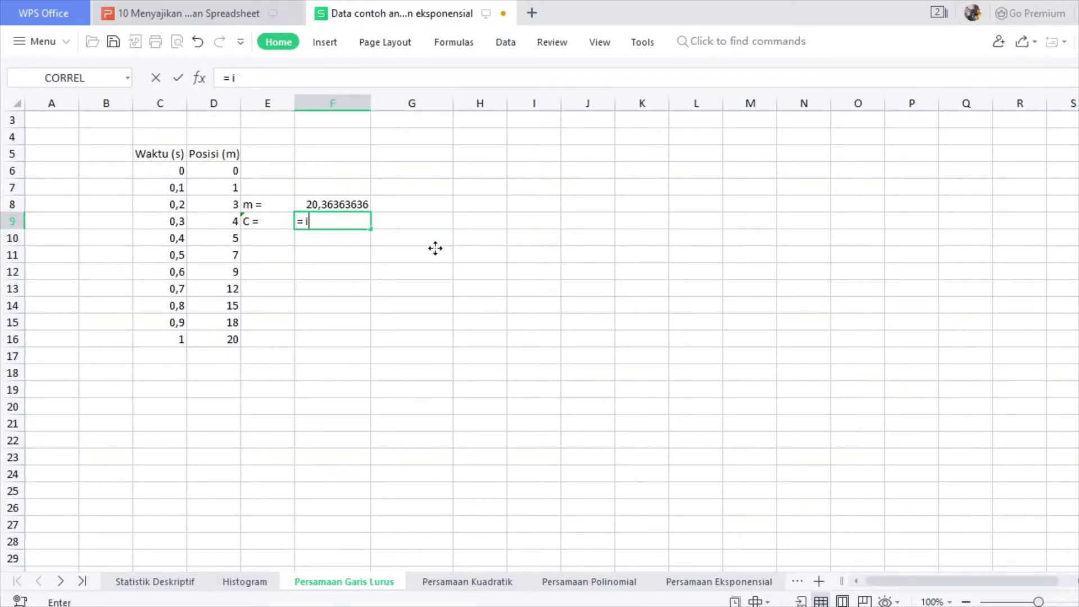
{"action": "type", "text": "inte"}
{"action": "key", "text": "Tab"}
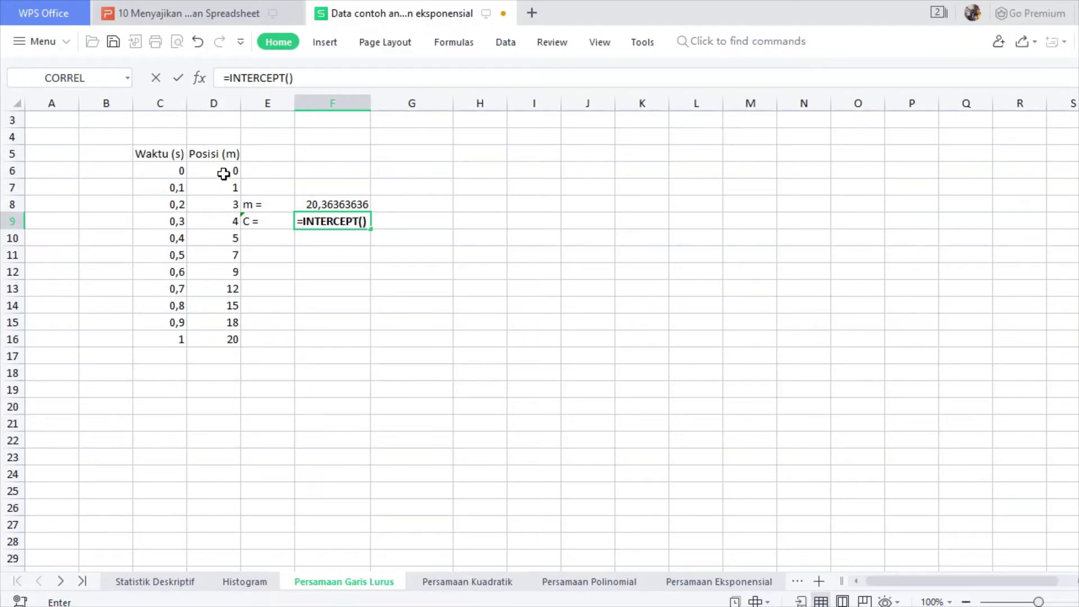
{"action": "left_click_drag", "start_coordinate": [221, 171], "coordinate": [234, 332]}
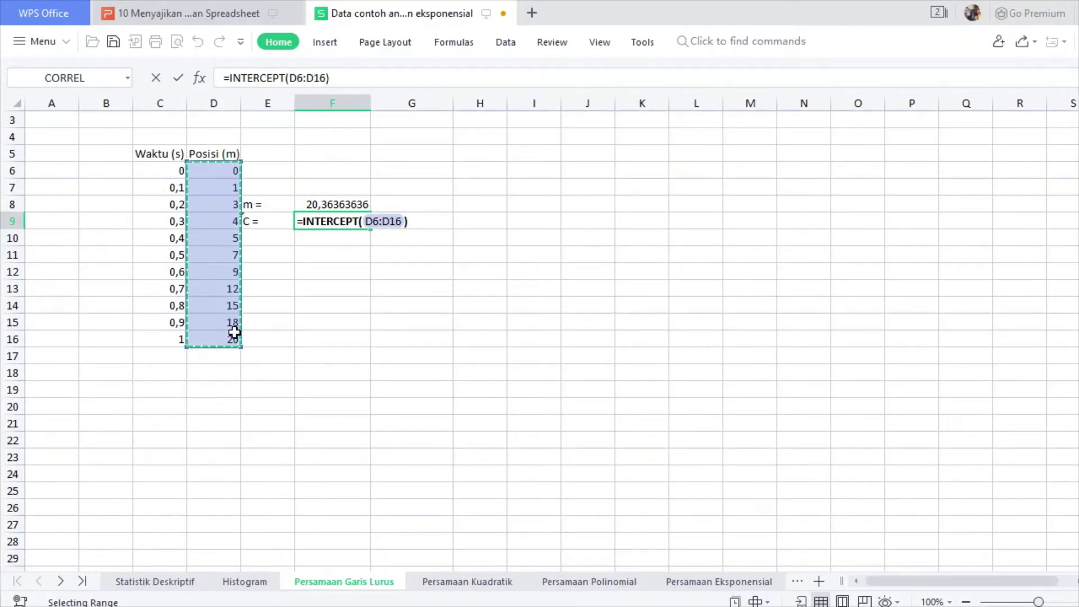
{"action": "type", "text": ";"}
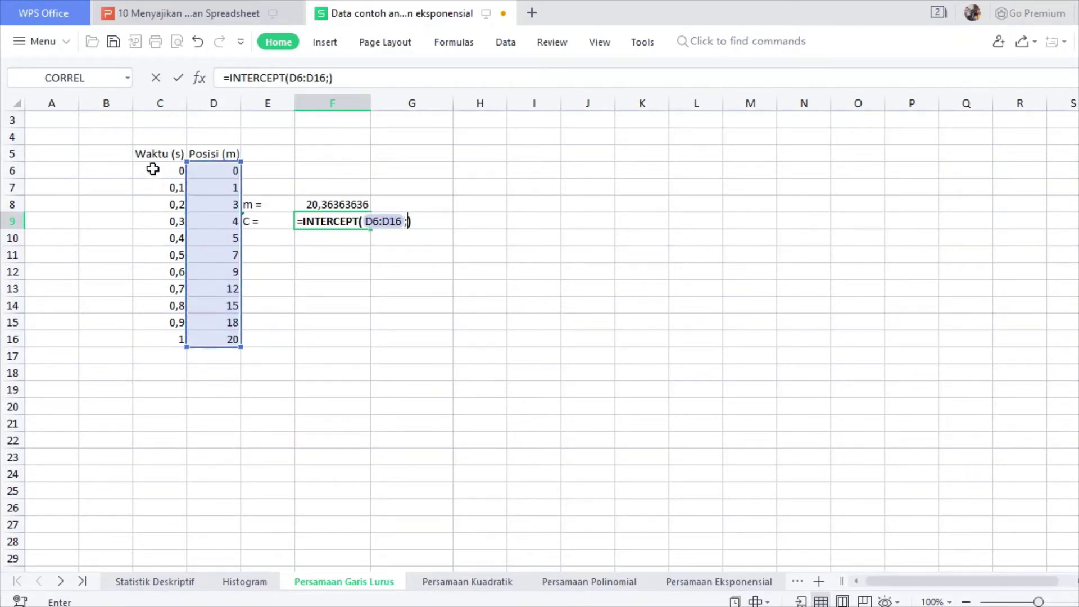
{"action": "left_click_drag", "start_coordinate": [152, 171], "coordinate": [159, 342]}
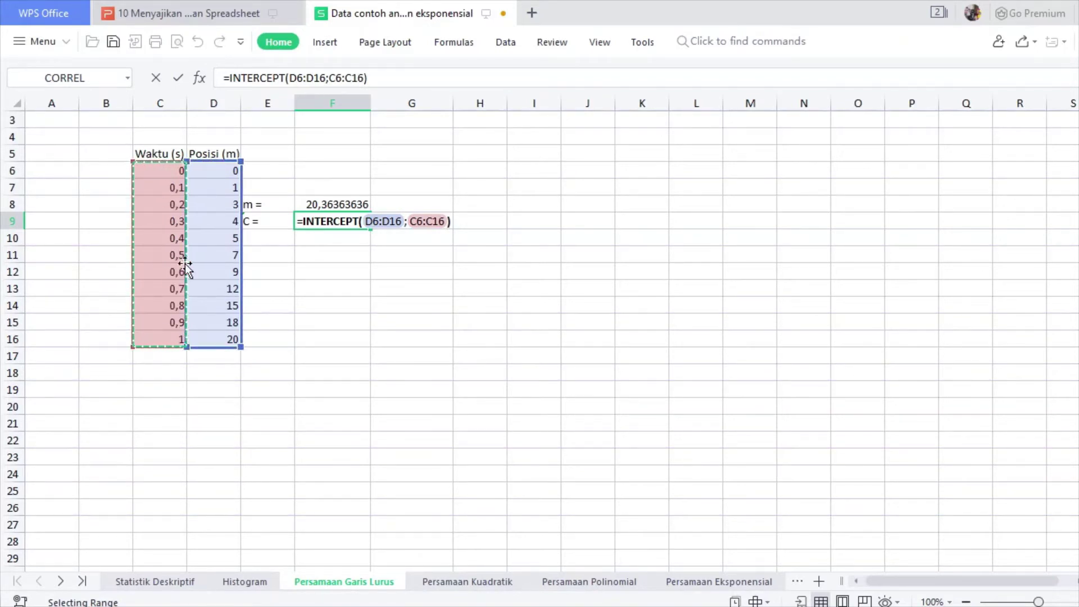
{"action": "key", "text": "Return"}
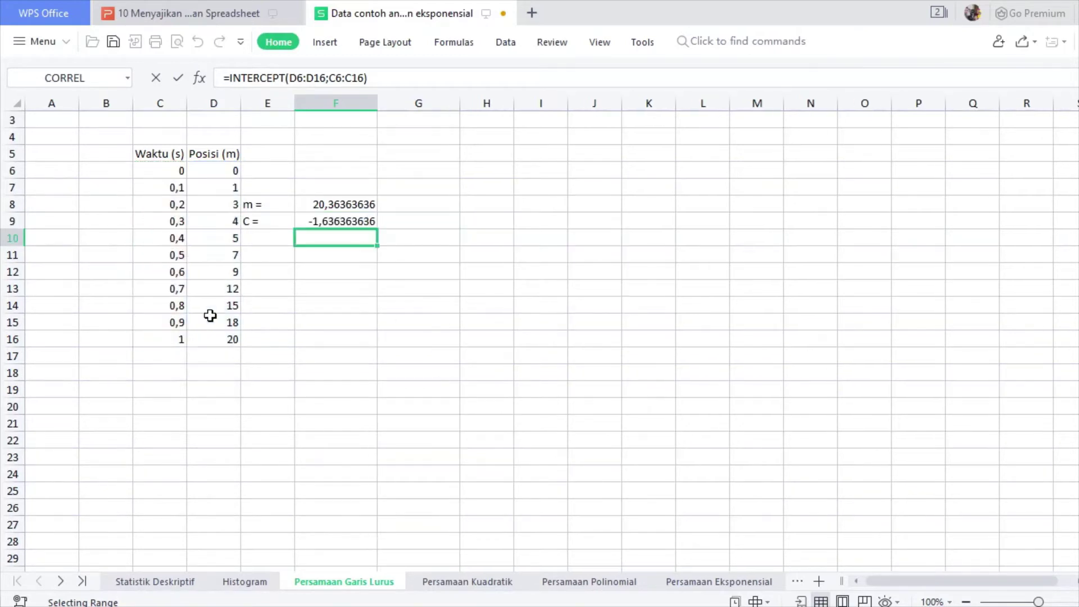
{"action": "left_click", "coordinate": [366, 224]}
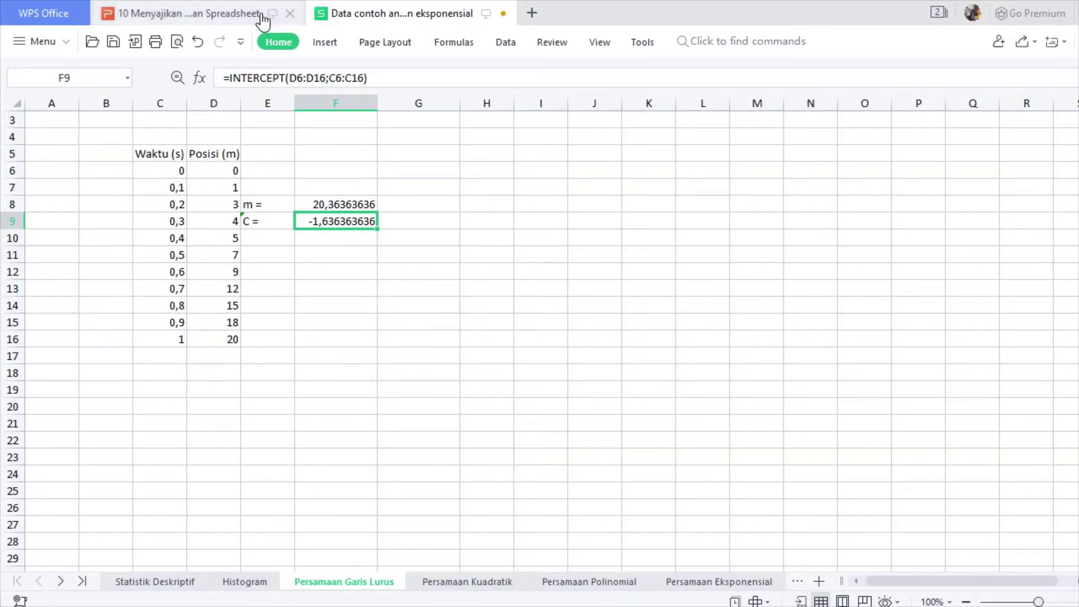
{"action": "left_click", "coordinate": [344, 316]}
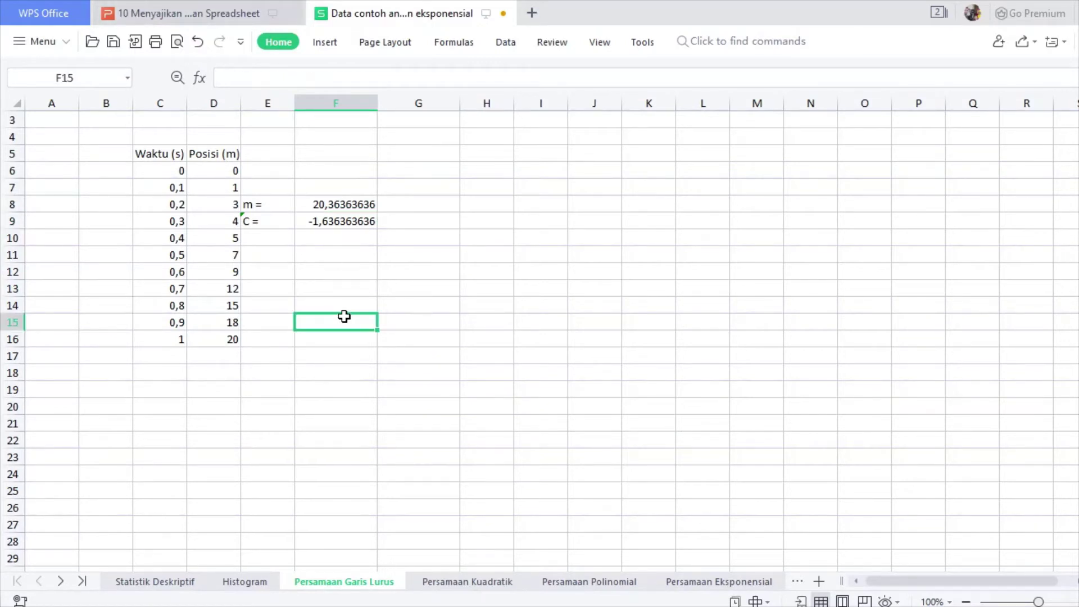
Switch to the lecture presentation, view the Contoh Aplikasi example on slide 7, and return to the data workbook
{"action": "left_click", "coordinate": [179, 11]}
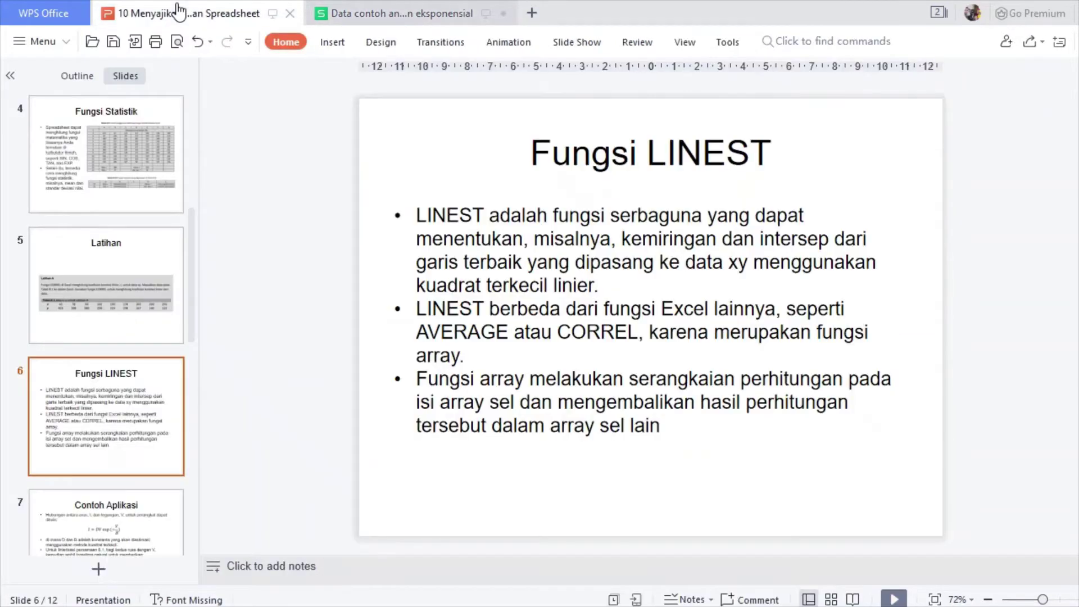
{"action": "left_click", "coordinate": [122, 388]}
{"action": "key", "text": "Down"}
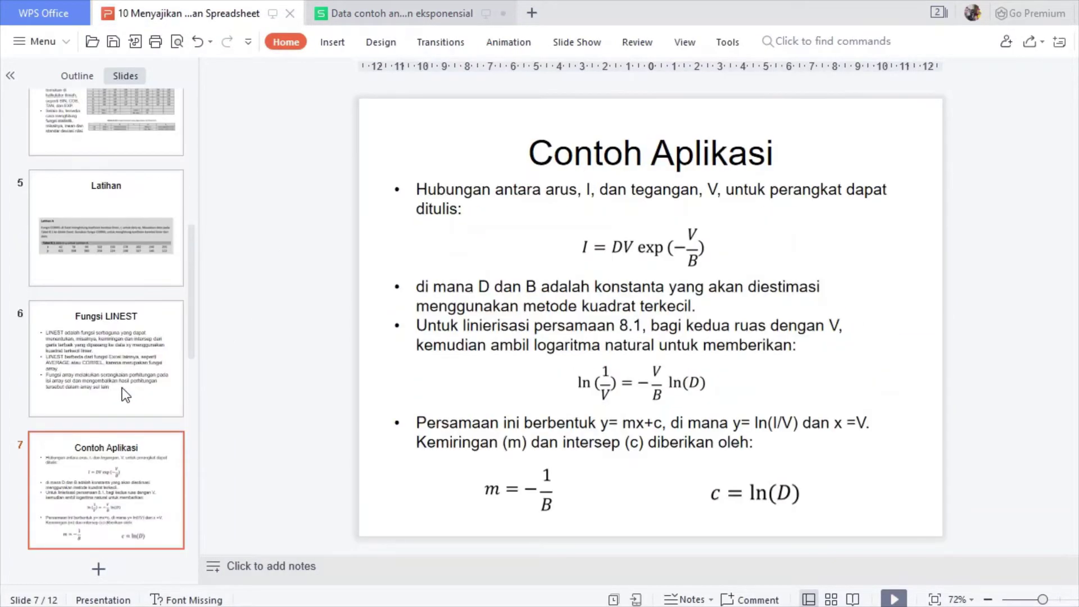
{"action": "key", "text": "Up"}
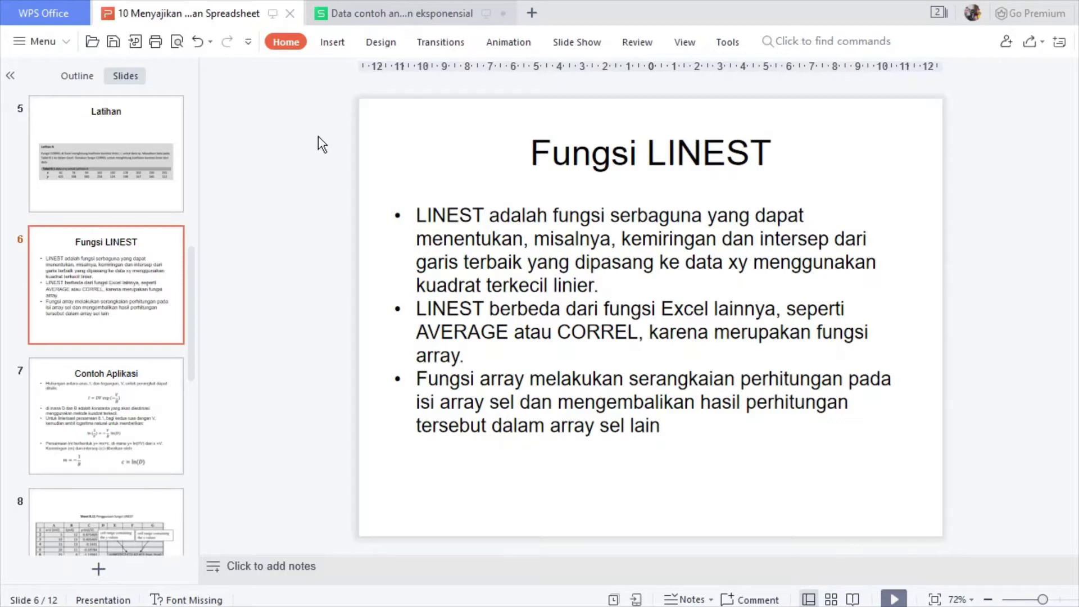
{"action": "left_click", "coordinate": [428, 21]}
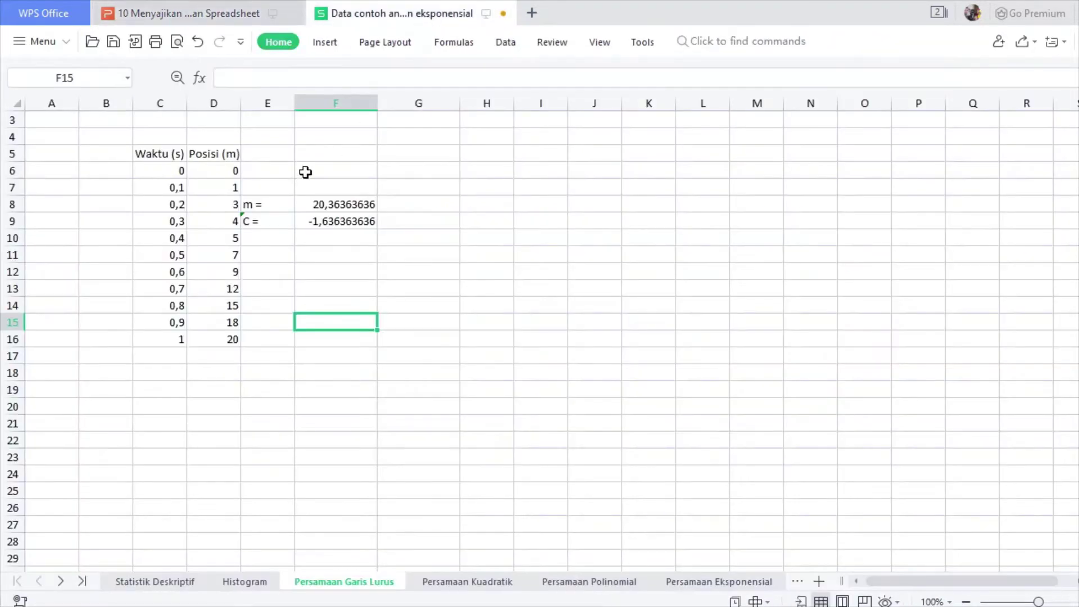
{"action": "left_click_drag", "start_coordinate": [174, 162], "coordinate": [234, 339]}
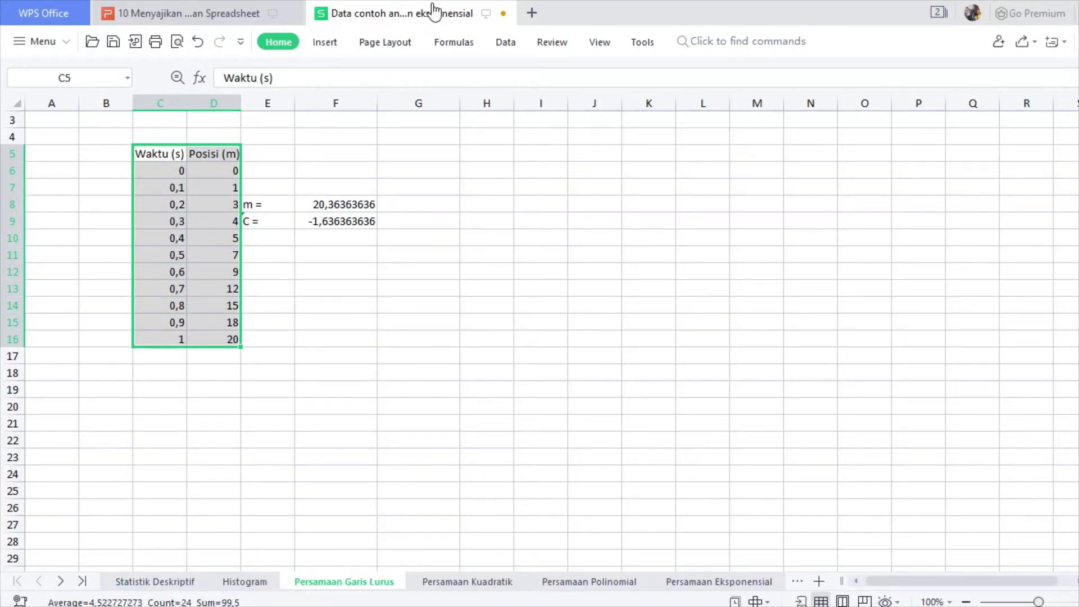
{"action": "left_click", "coordinate": [354, 242]}
{"action": "left_click", "coordinate": [159, 160]}
{"action": "left_click_drag", "start_coordinate": [160, 160], "coordinate": [222, 344]}
{"action": "left_click", "coordinate": [329, 42]}
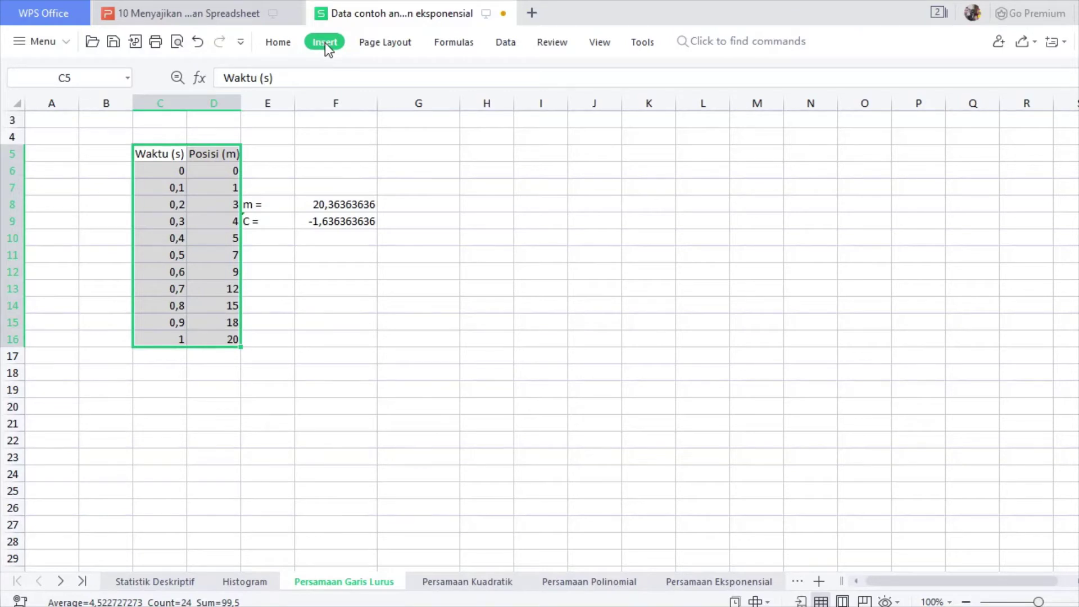
{"action": "left_click", "coordinate": [370, 291]}
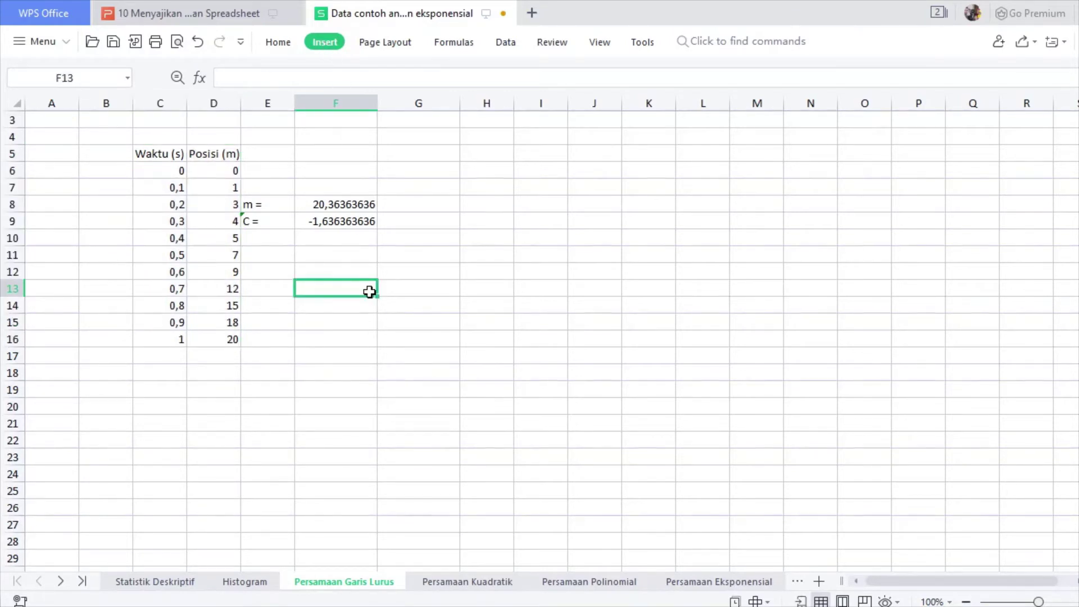
{"action": "scroll", "coordinate": [369, 292], "scroll_direction": "up", "scroll_amount": 5}
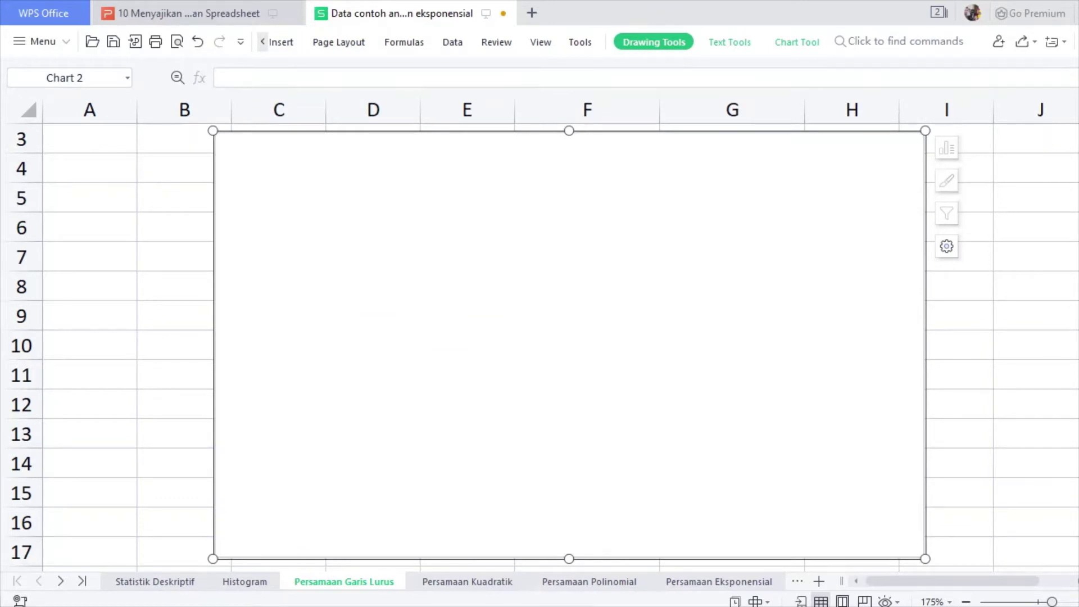
{"action": "left_click", "coordinate": [1006, 393]}
{"action": "key", "text": "ctrl+z"}
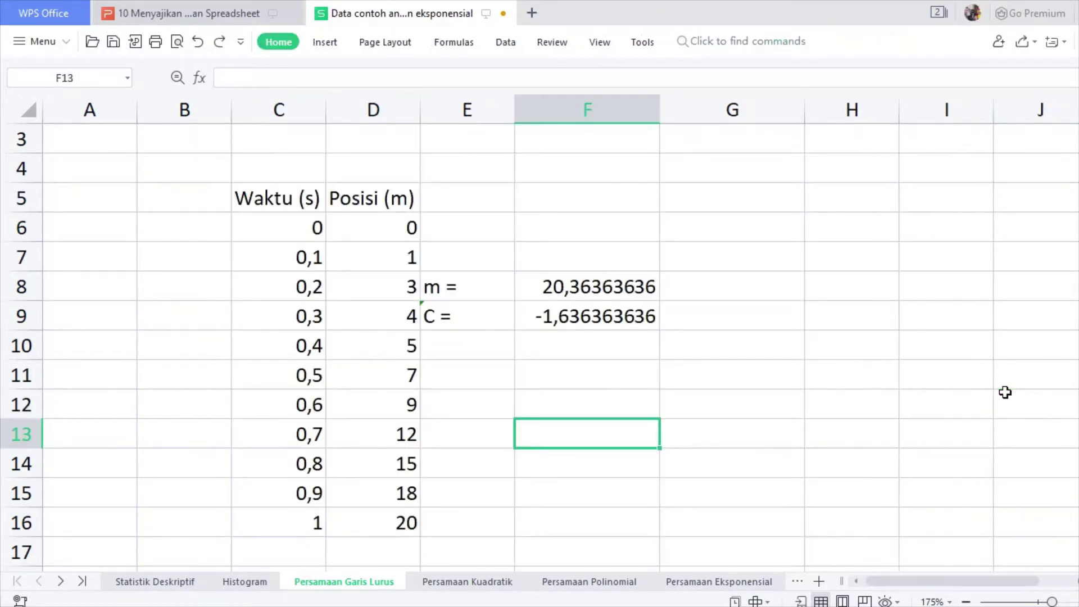
Insert a markers-only scatter chart of the time-position data in C5:D16 and move it beside the m and C results
{"action": "left_click_drag", "start_coordinate": [308, 203], "coordinate": [411, 522]}
{"action": "left_click", "coordinate": [334, 44]}
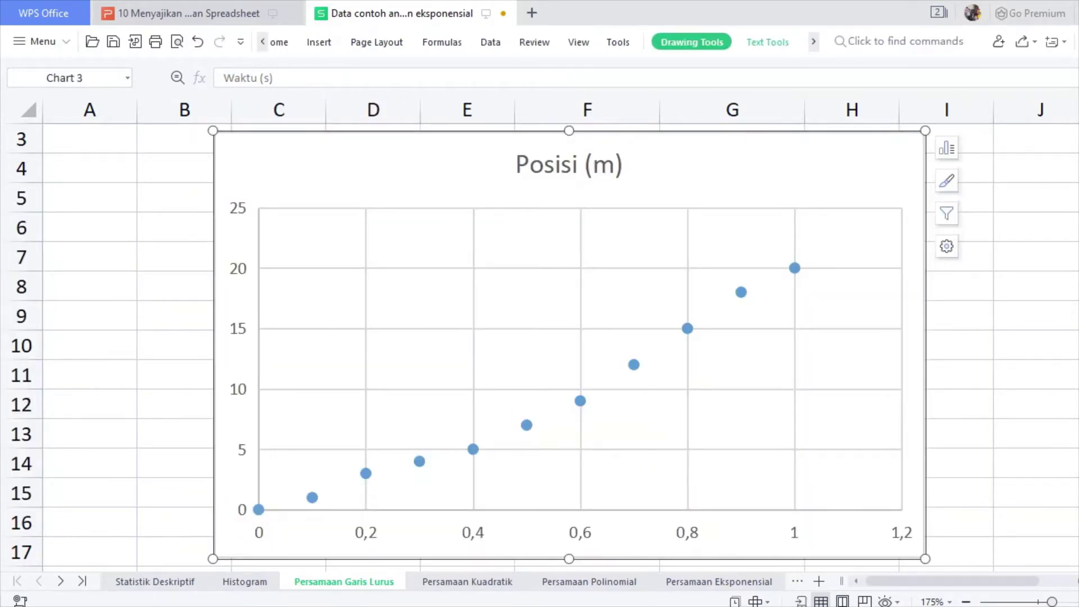
{"action": "left_click", "coordinate": [987, 294]}
{"action": "scroll", "coordinate": [990, 297], "scroll_direction": "down", "scroll_amount": 6}
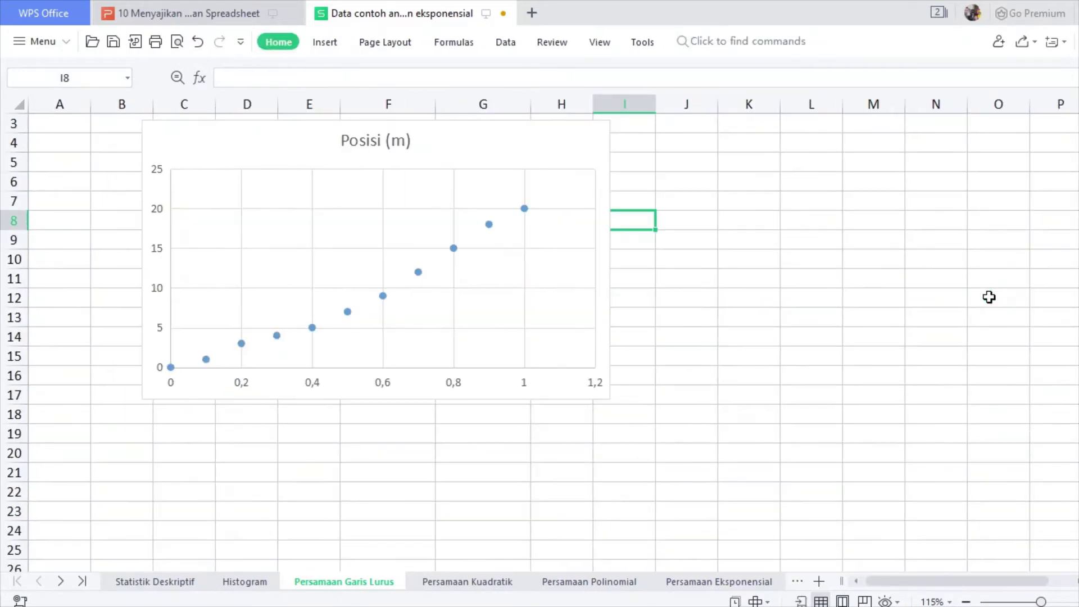
{"action": "left_click", "coordinate": [450, 154]}
{"action": "left_click_drag", "start_coordinate": [450, 154], "coordinate": [783, 154]}
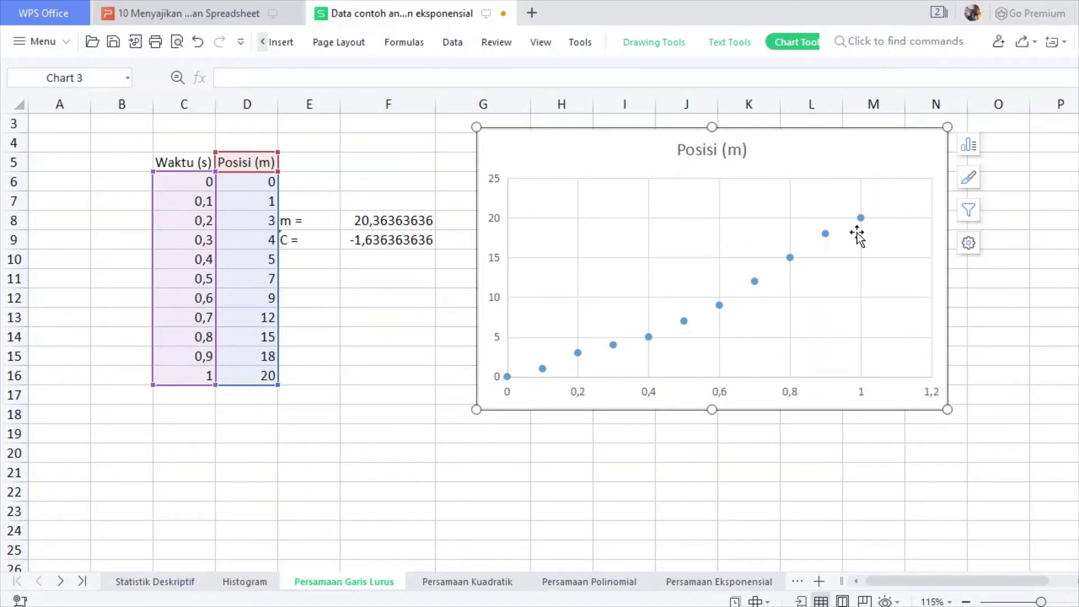
Add axis titles to the scatter chart and set the horizontal axis title to "Waktu (s)"
{"action": "left_click", "coordinate": [826, 236]}
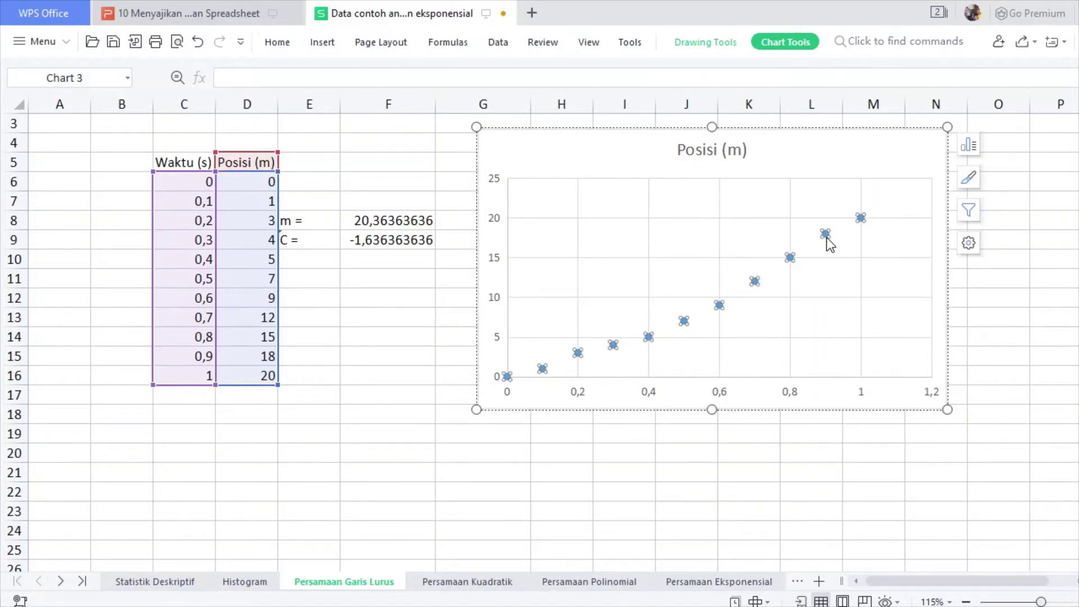
{"action": "left_click", "coordinate": [813, 159]}
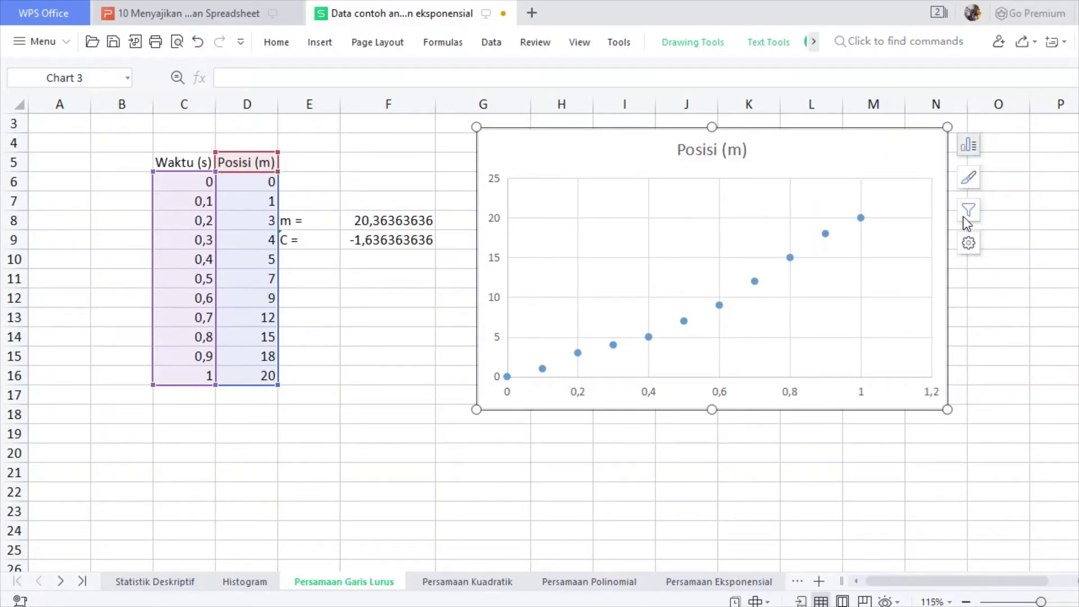
{"action": "left_click", "coordinate": [737, 386]}
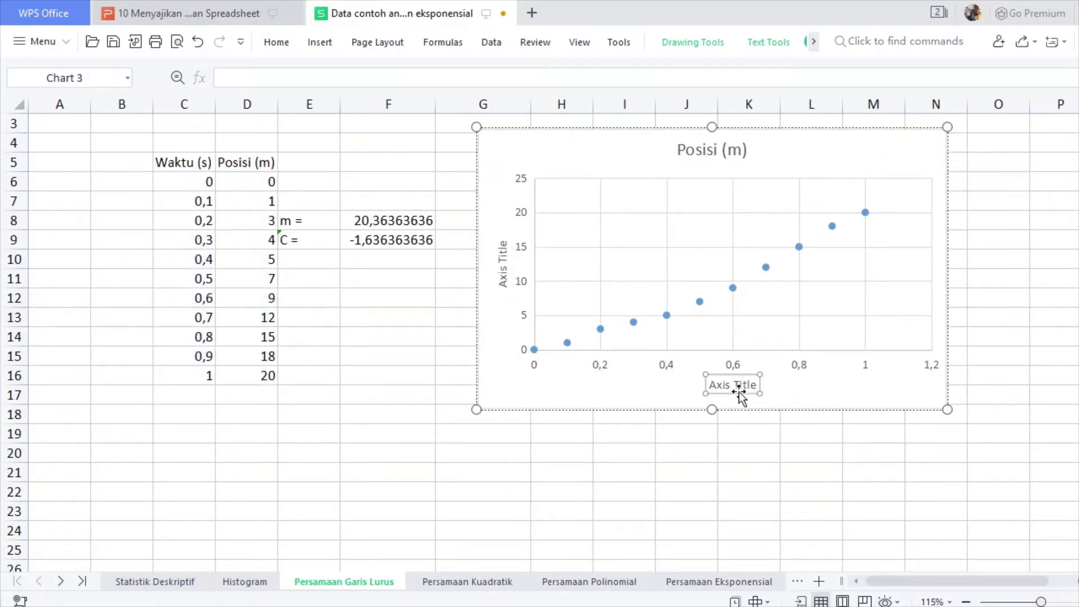
{"action": "double_click", "coordinate": [737, 386]}
{"action": "left_click", "coordinate": [737, 386]}
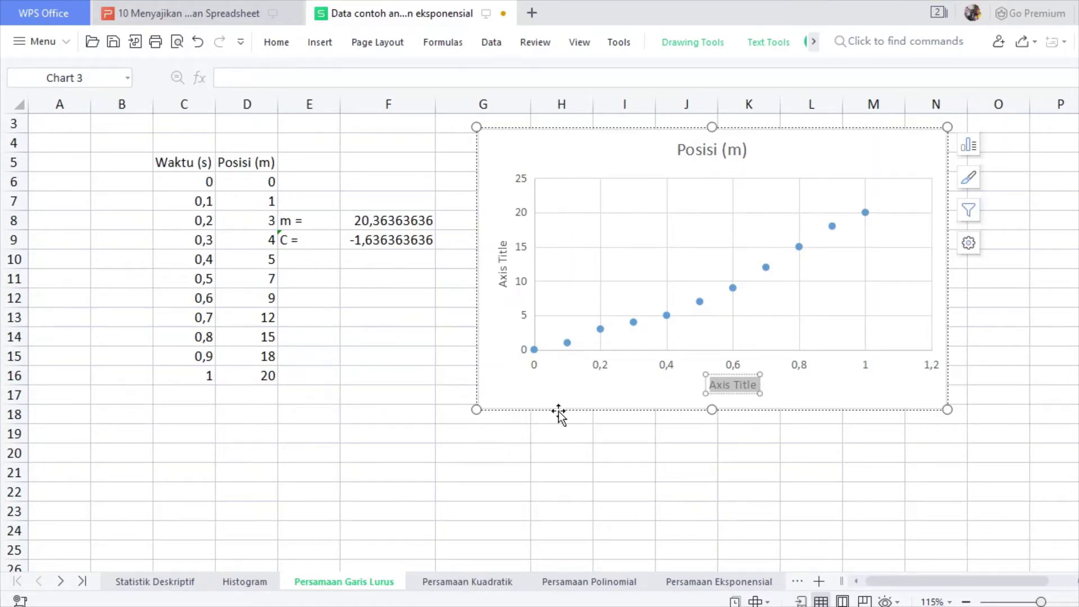
{"action": "left_click_drag", "start_coordinate": [559, 411], "coordinate": [565, 392]}
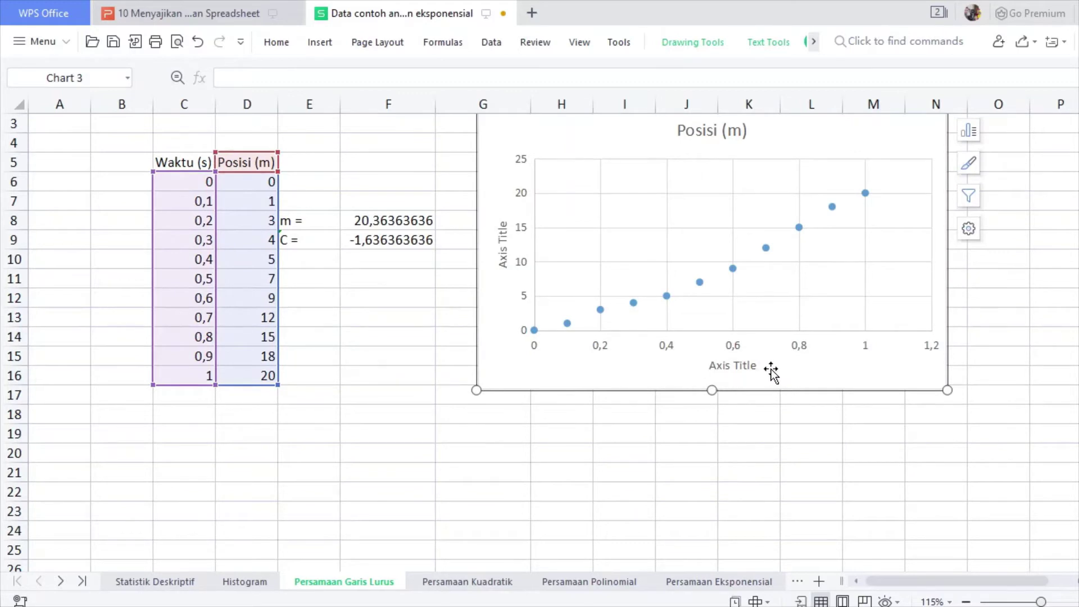
{"action": "left_click", "coordinate": [743, 365]}
{"action": "left_click", "coordinate": [740, 364]}
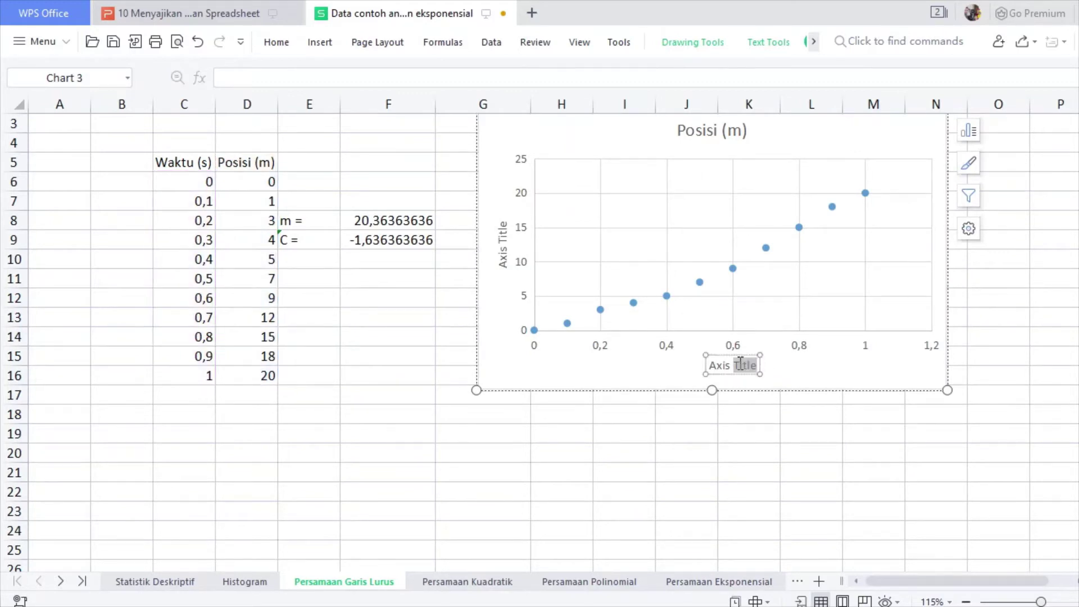
{"action": "type", "text": "Wakt"}
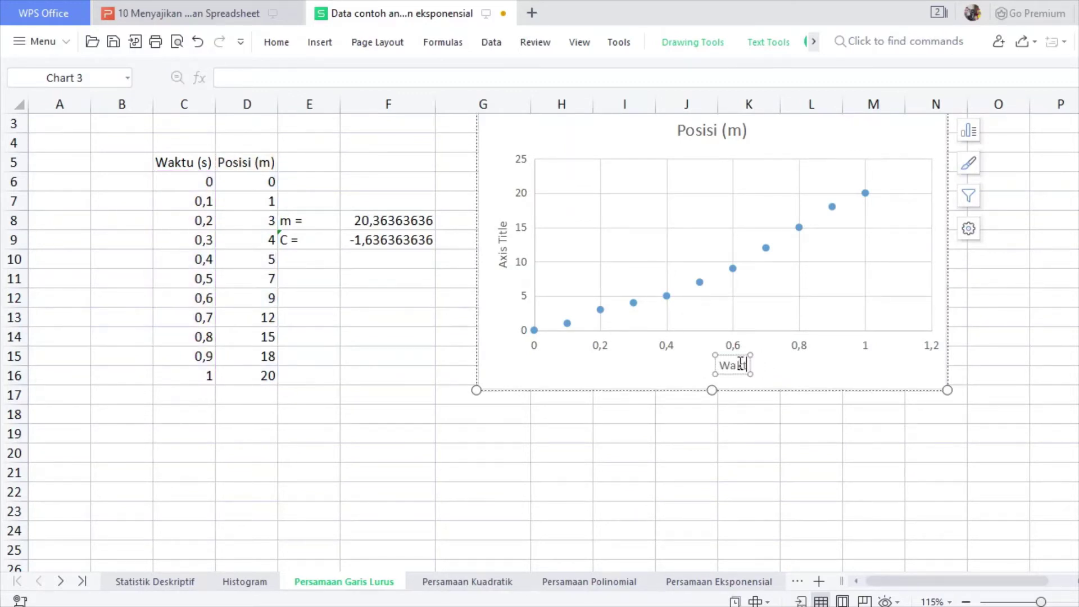
{"action": "type", "text": "u (s)"}
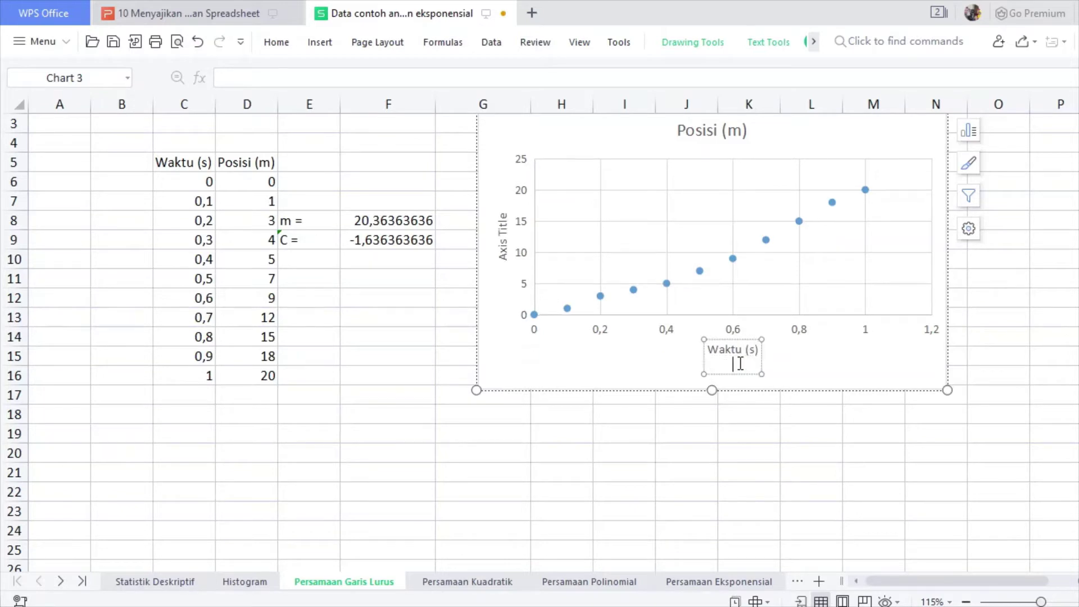
Set the scatter chart's vertical axis title to "Posisi (s)"
{"action": "left_click", "coordinate": [504, 241]}
{"action": "triple_click", "coordinate": [504, 245]}
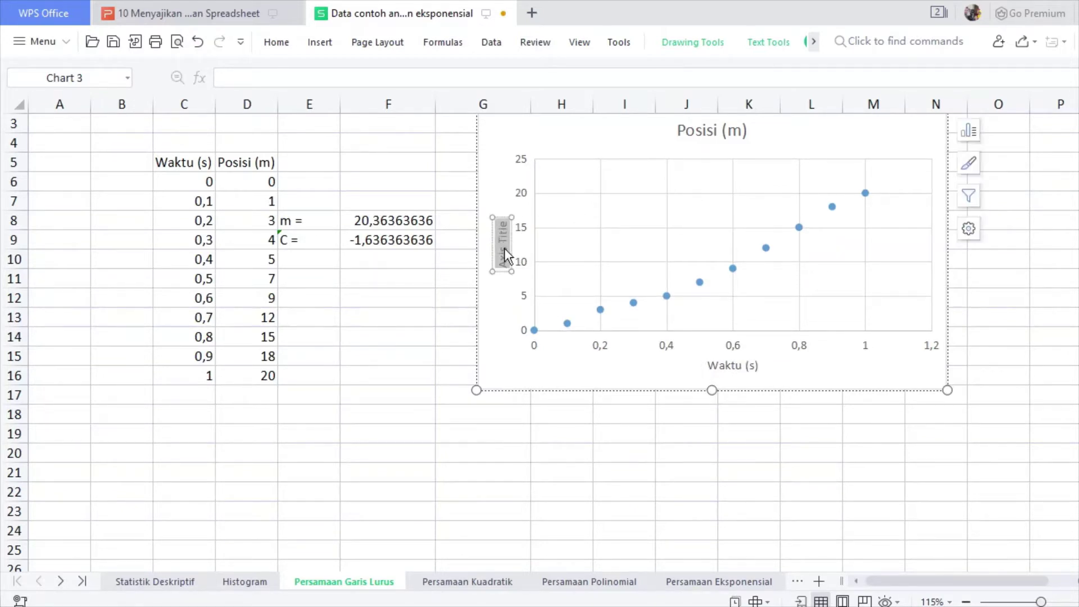
{"action": "type", "text": "Posisi ("}
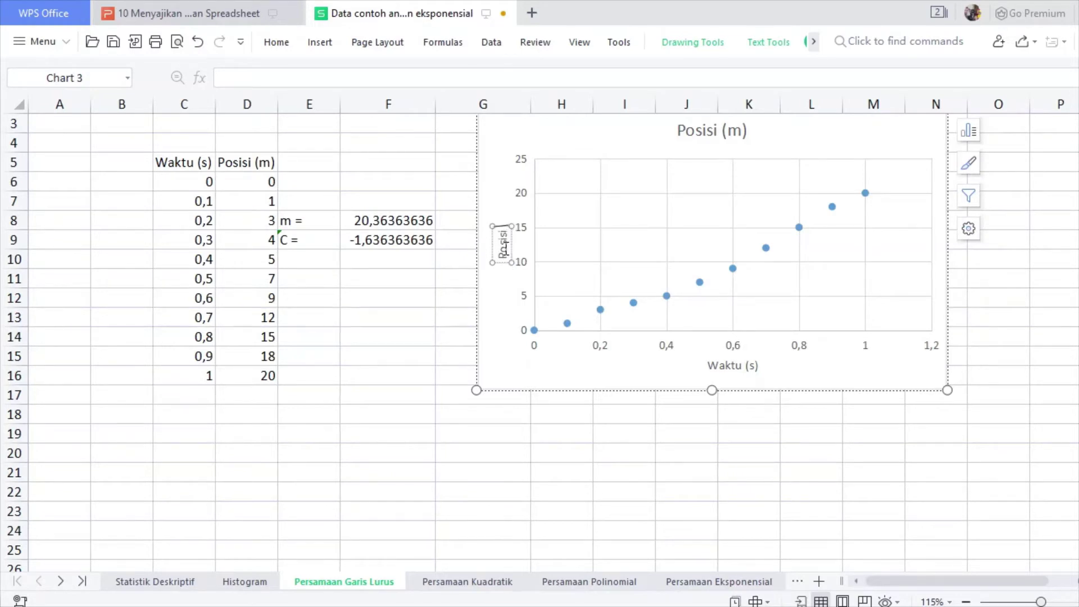
{"action": "type", "text": "s)"}
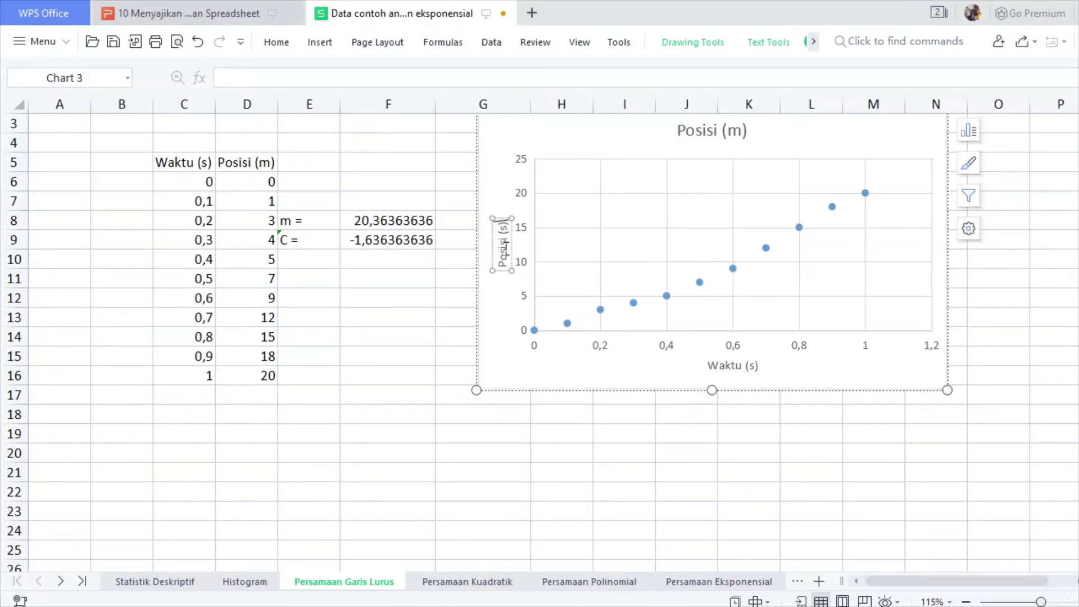
Add a linear trendline to the scatter chart's data series and open its formatting options
{"action": "left_click", "coordinate": [840, 367]}
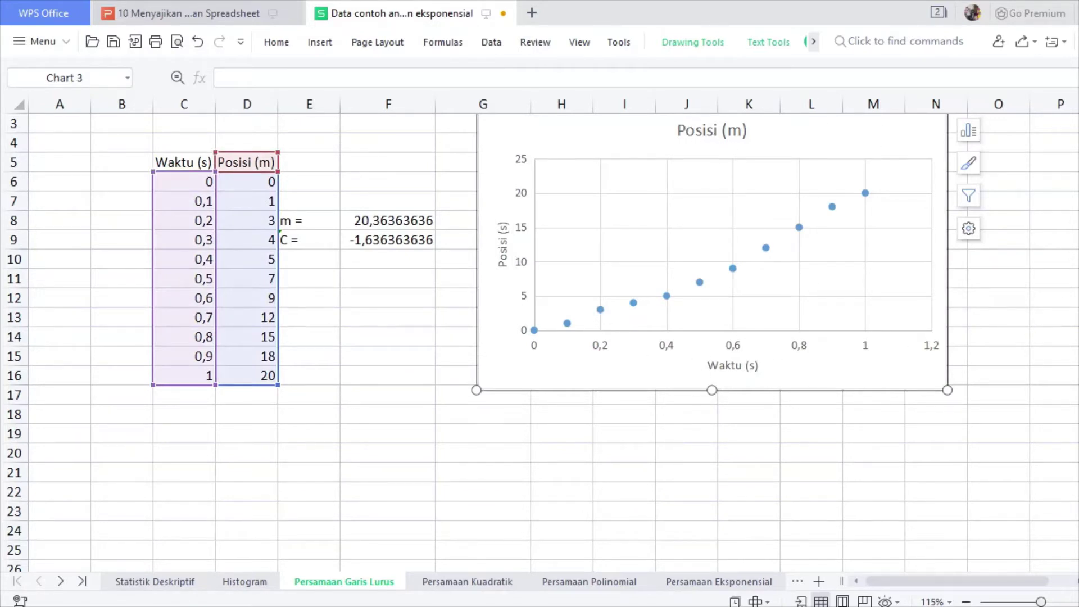
{"action": "scroll", "coordinate": [540, 337], "scroll_direction": "up", "scroll_amount": 1}
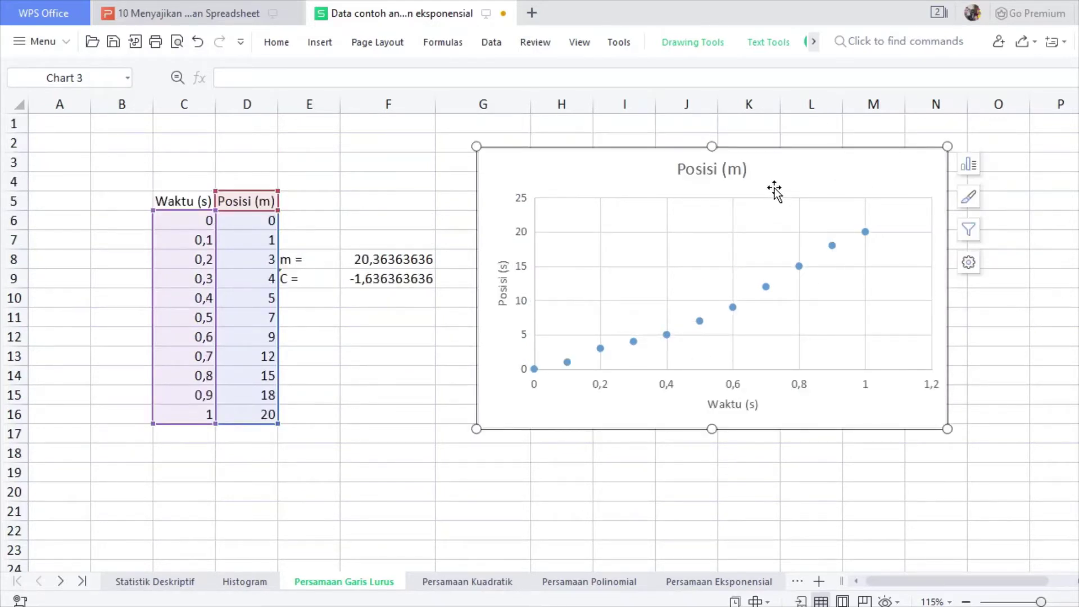
{"action": "left_click", "coordinate": [665, 335]}
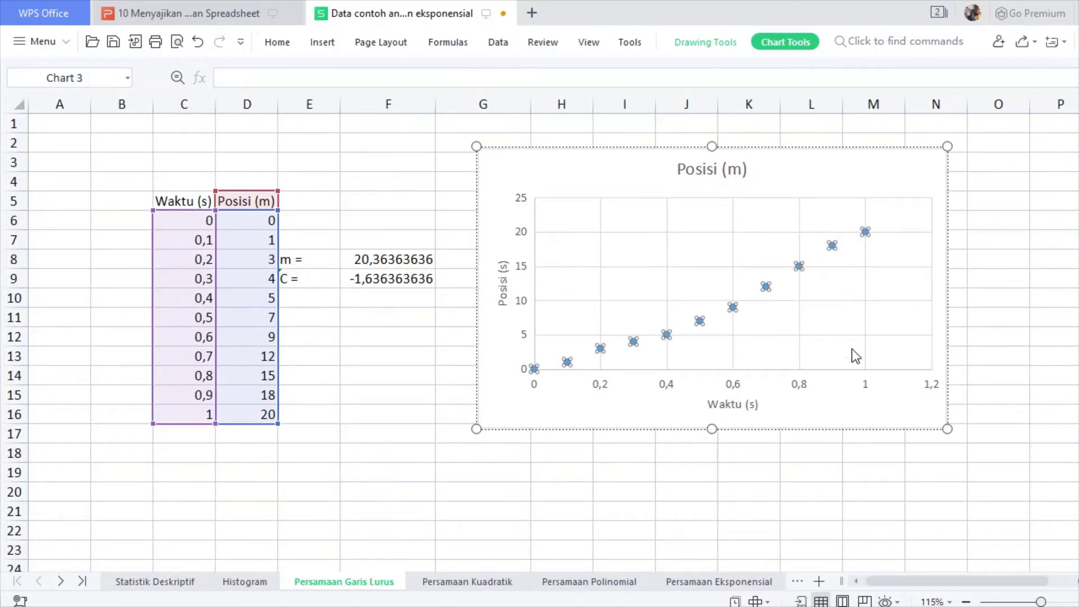
{"action": "left_click", "coordinate": [856, 423]}
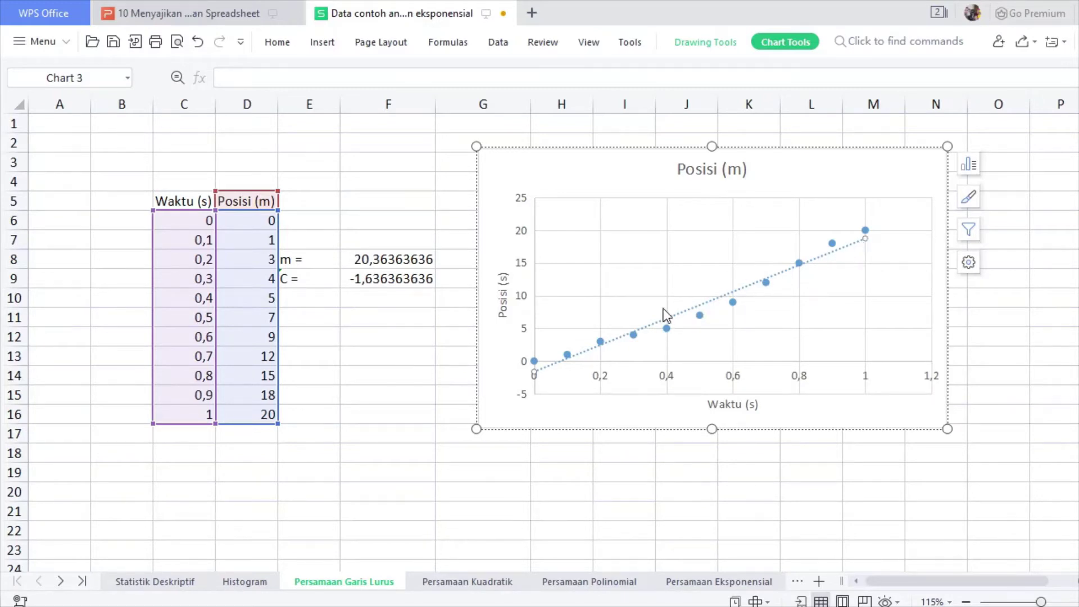
{"action": "double_click", "coordinate": [839, 258]}
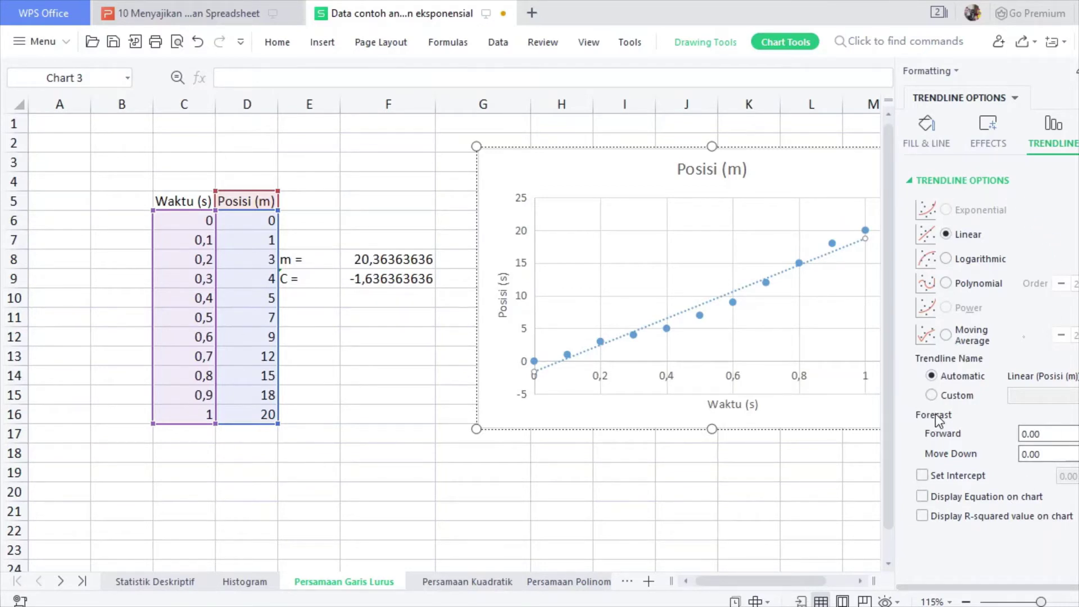
Try the Logarithmic and Polynomial trendline types and a set intercept of 0, returning to Linear without a set intercept
{"action": "left_click", "coordinate": [1001, 261]}
{"action": "left_click", "coordinate": [978, 284]}
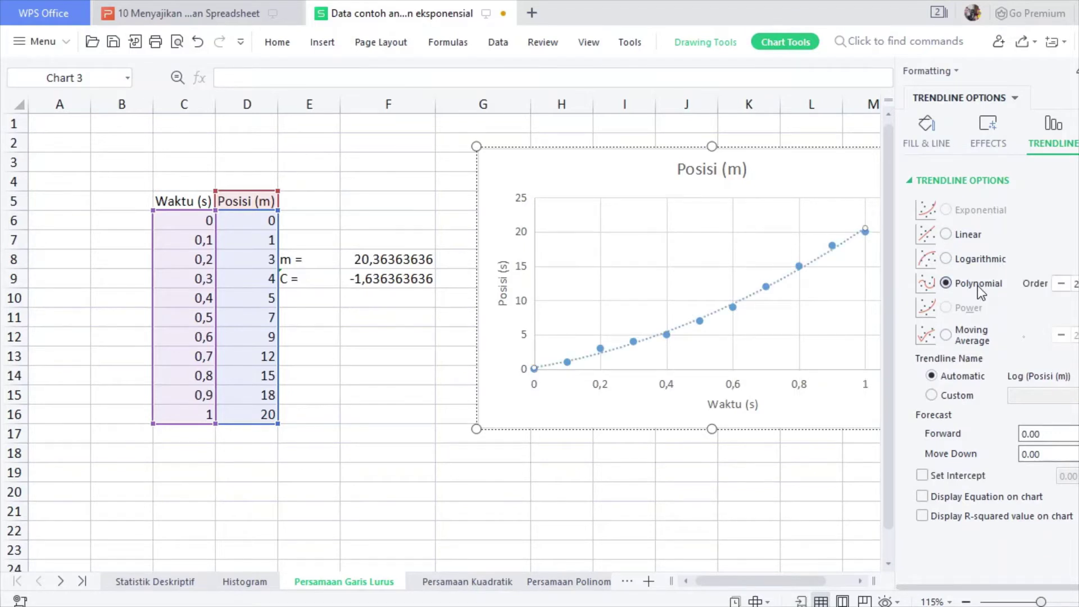
{"action": "left_click", "coordinate": [966, 239]}
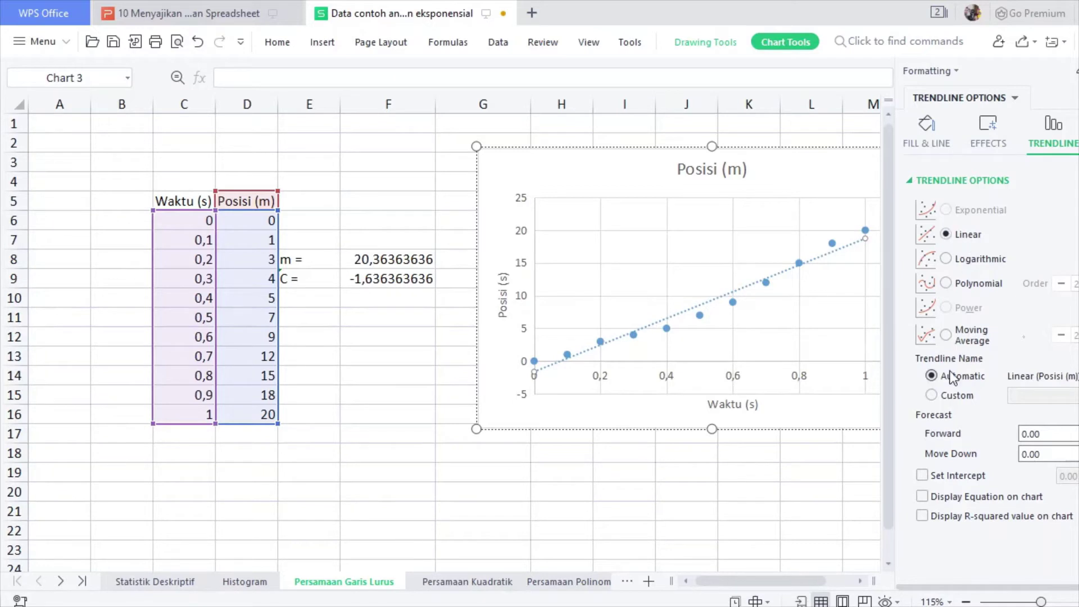
{"action": "left_click", "coordinate": [943, 481]}
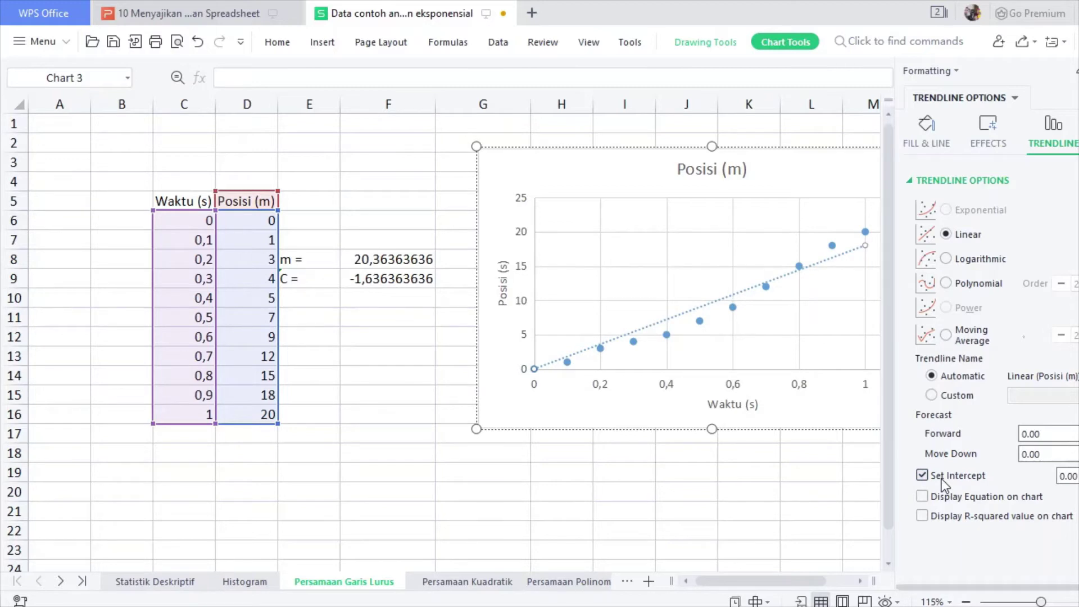
{"action": "left_click", "coordinate": [942, 481]}
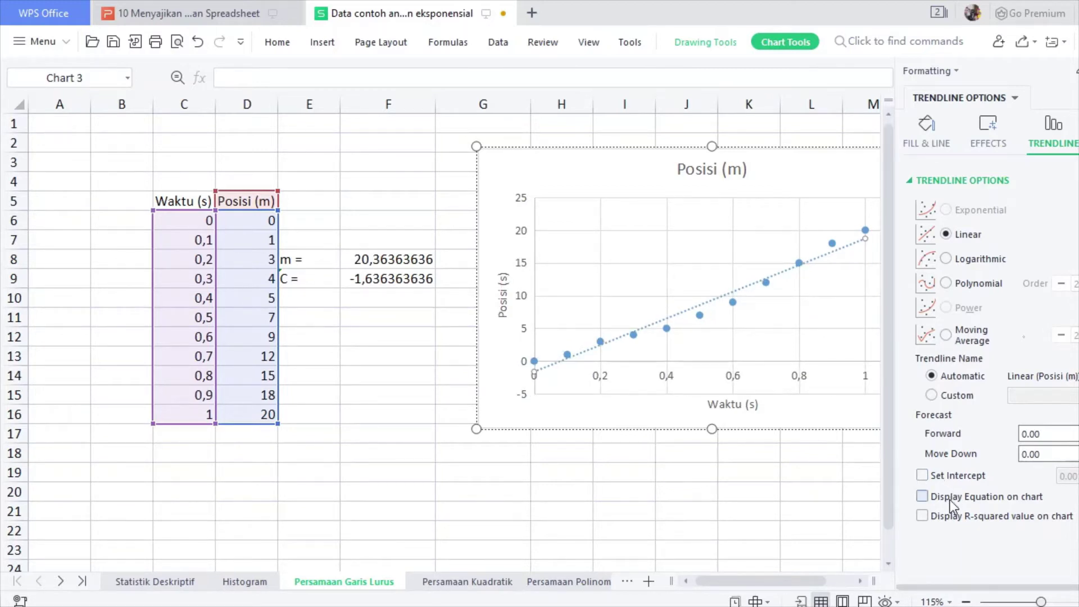
Display the trendline's equation and R-squared value on the chart and move their label to the upper-left part of the plot area
{"action": "left_click", "coordinate": [950, 499]}
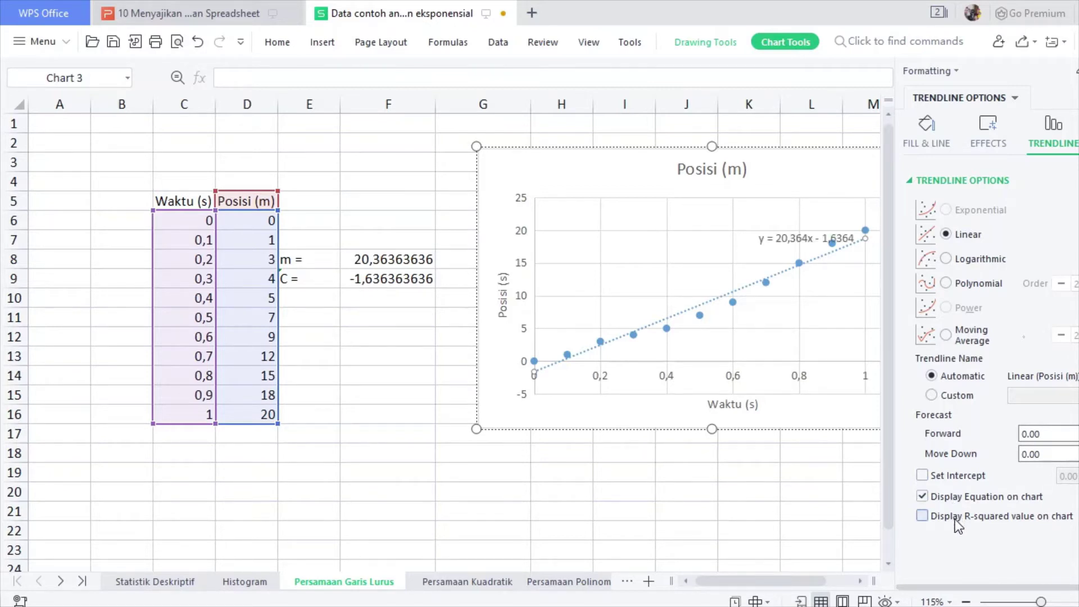
{"action": "left_click", "coordinate": [958, 526]}
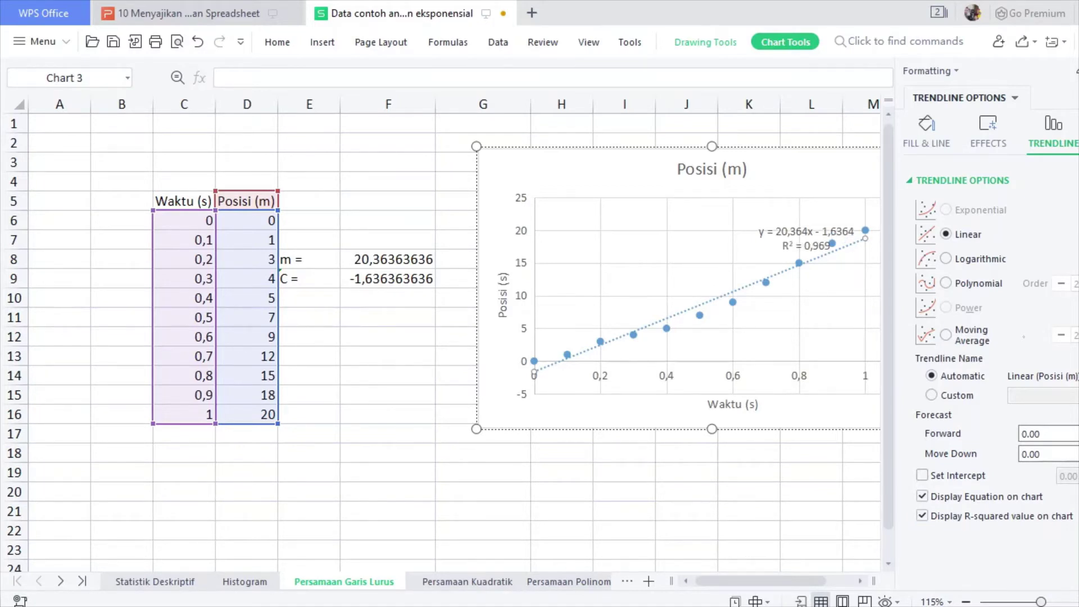
{"action": "left_click", "coordinate": [1078, 71]}
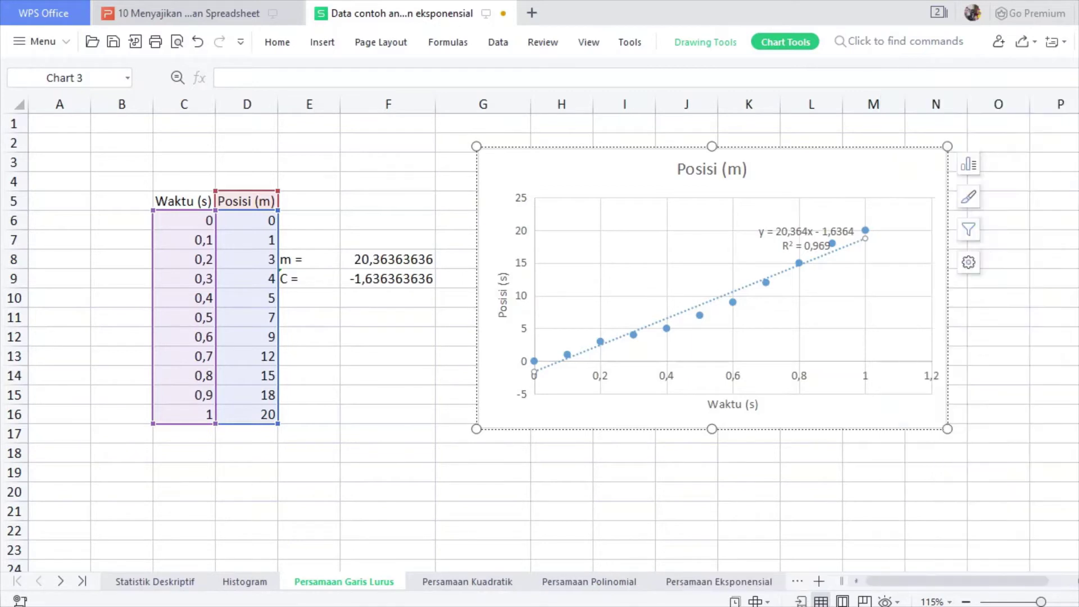
{"action": "left_click", "coordinate": [831, 226]}
{"action": "left_click_drag", "start_coordinate": [830, 227], "coordinate": [683, 199]}
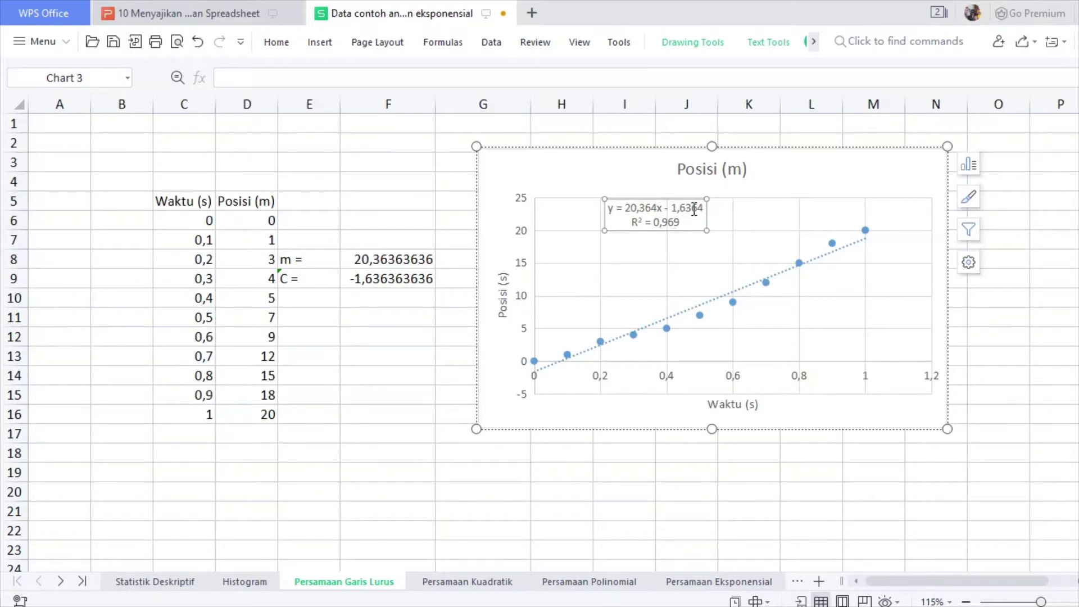
Label cell E10 "R =" and calculate the correlation in F10 with =CORREL(D6:D16;C6:C16)
{"action": "left_click_drag", "start_coordinate": [311, 259], "coordinate": [385, 286]}
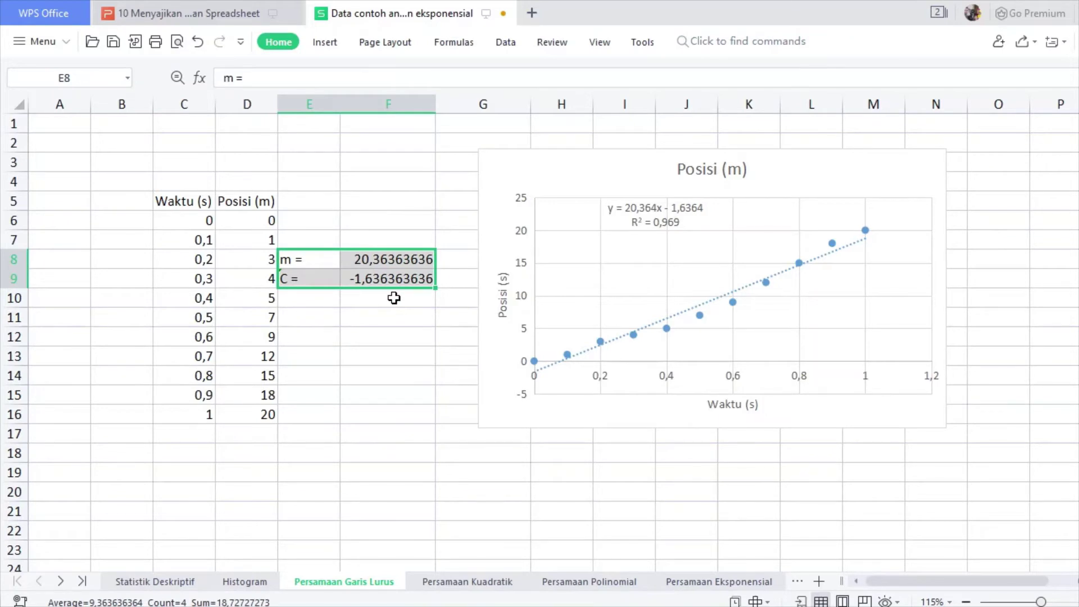
{"action": "left_click", "coordinate": [382, 410]}
{"action": "left_click", "coordinate": [327, 299]}
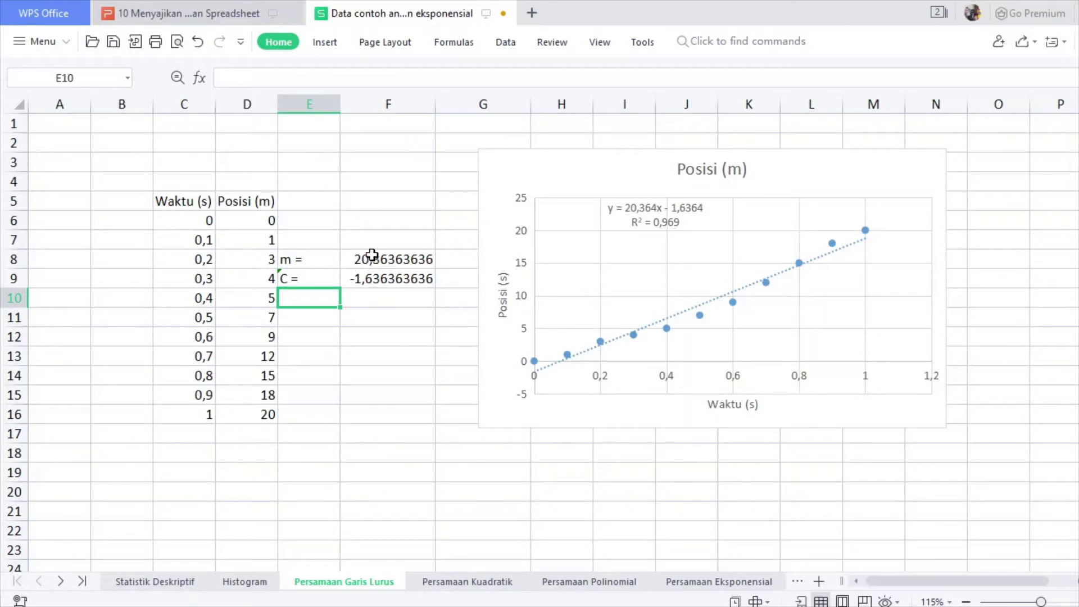
{"action": "type", "text": "R ="}
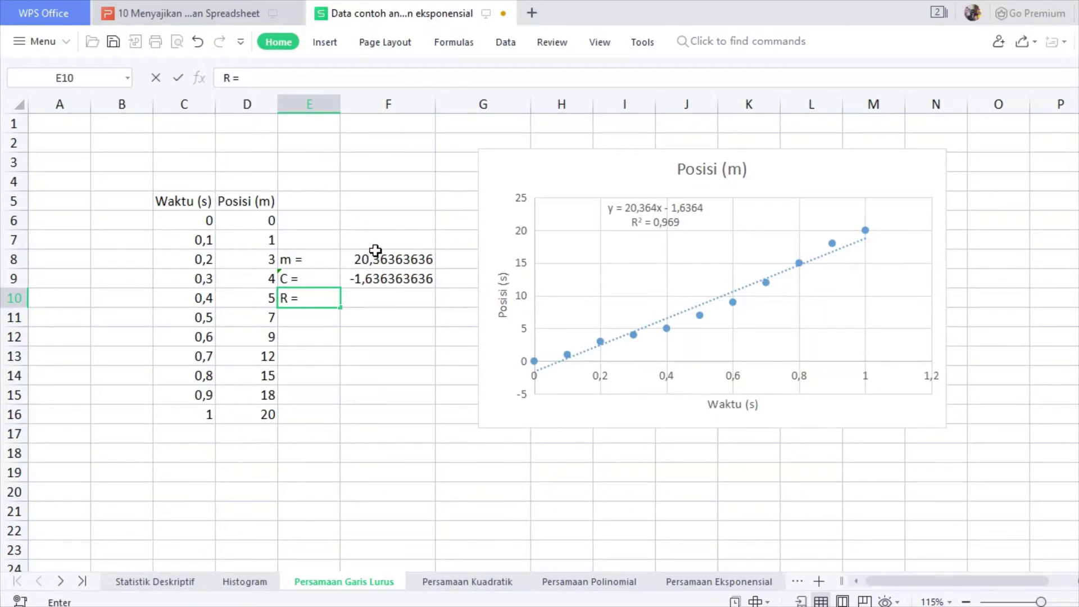
{"action": "key", "text": "Tab"}
{"action": "type", "text": "="}
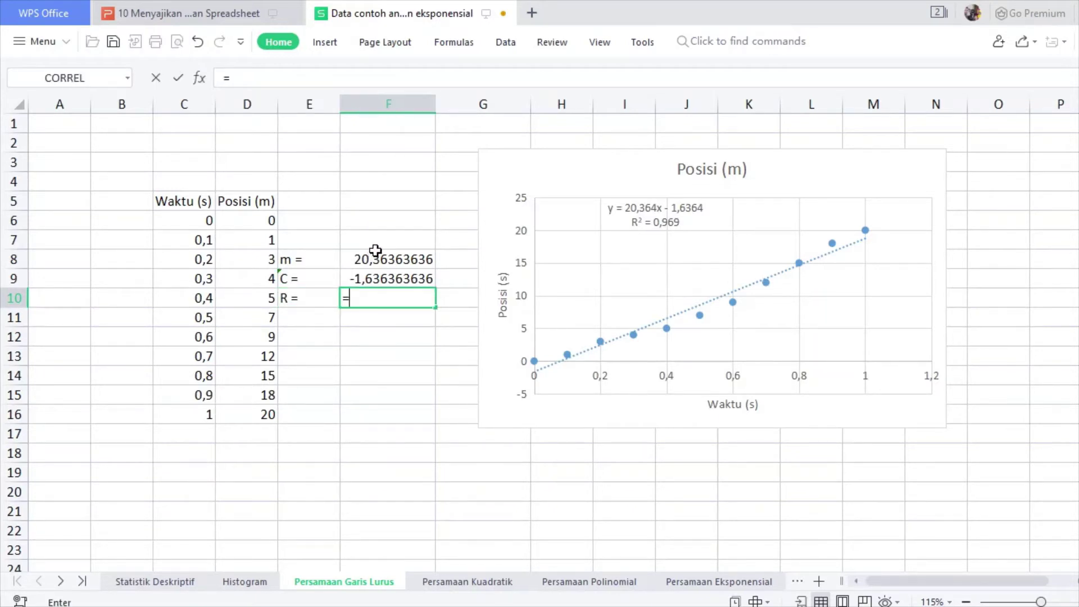
{"action": "type", "text": "corre"}
{"action": "key", "text": "Tab"}
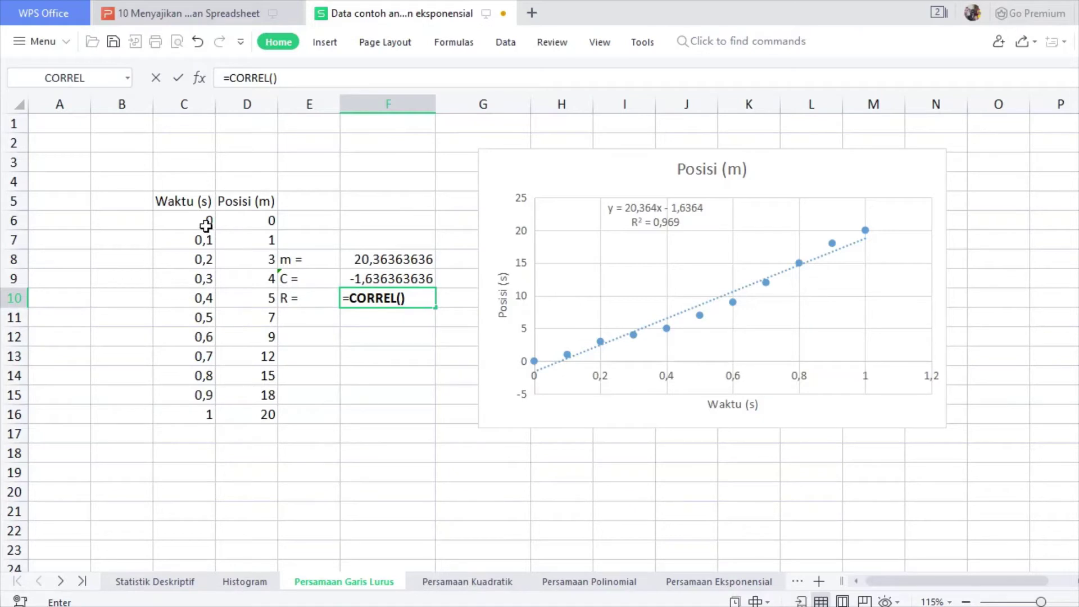
{"action": "left_click_drag", "start_coordinate": [249, 218], "coordinate": [274, 426]}
{"action": "type", "text": ";"}
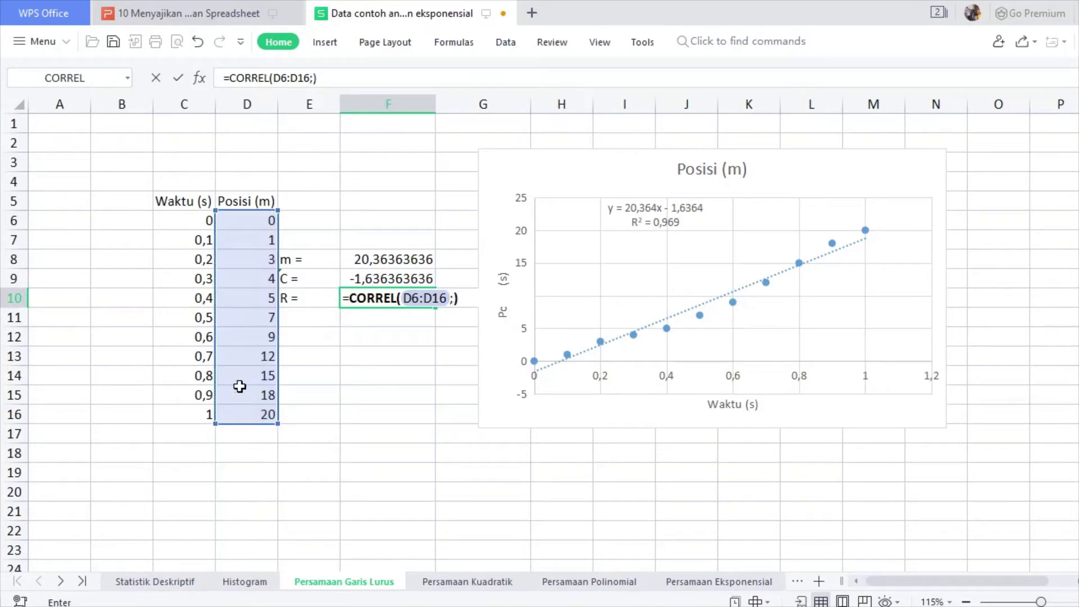
{"action": "mouse_move", "coordinate": [180, 214]}
{"action": "left_mouse_down"}
{"action": "mouse_move", "coordinate": [193, 423]}
{"action": "mouse_move", "coordinate": [194, 411]}
{"action": "left_mouse_up"}
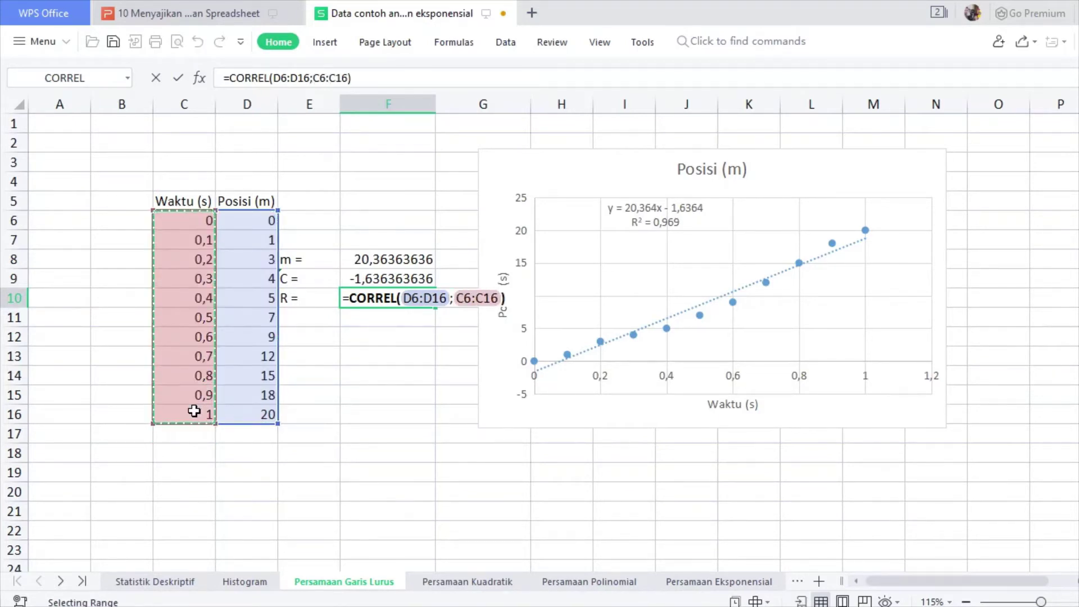
{"action": "key", "text": "Return"}
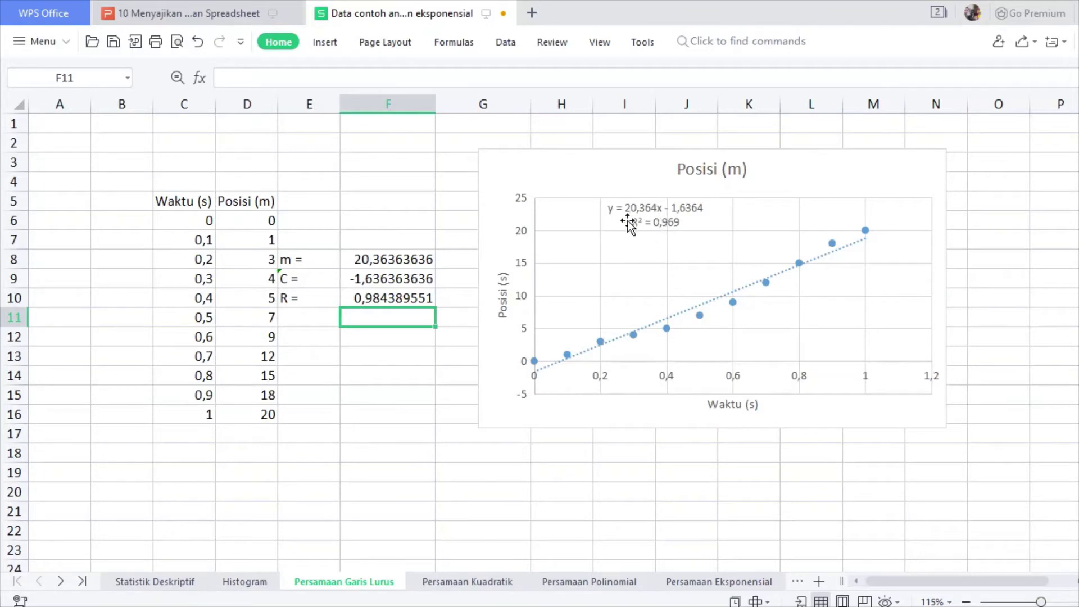
Change the label in E10 to "Correlation =" and widen column E to fit it
{"action": "left_click", "coordinate": [288, 300]}
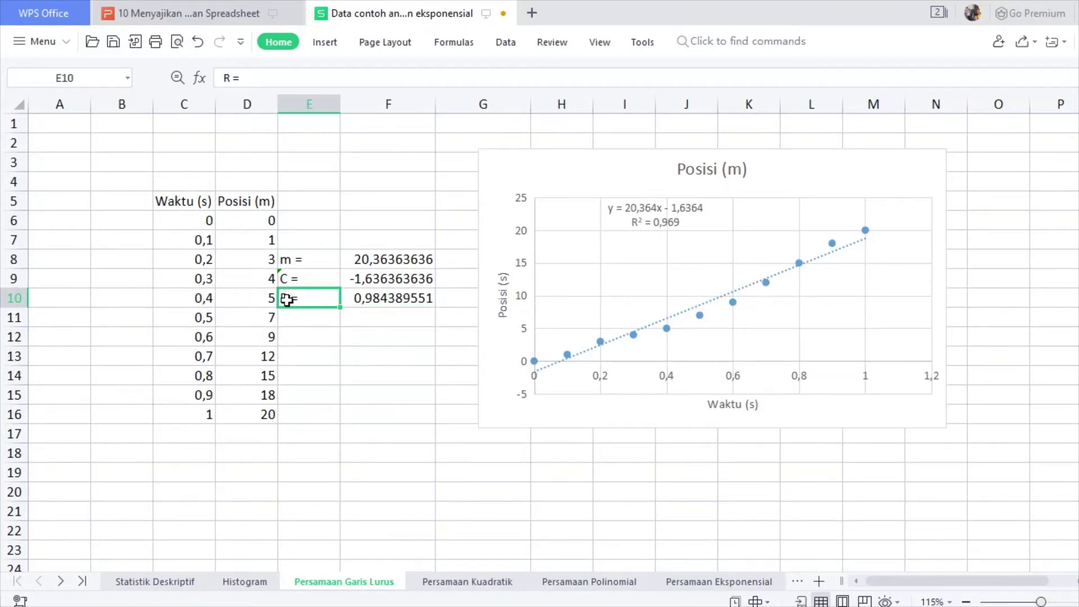
{"action": "double_click", "coordinate": [287, 300]}
{"action": "key", "text": "BackSpace"}
{"action": "type", "text": "Corre"}
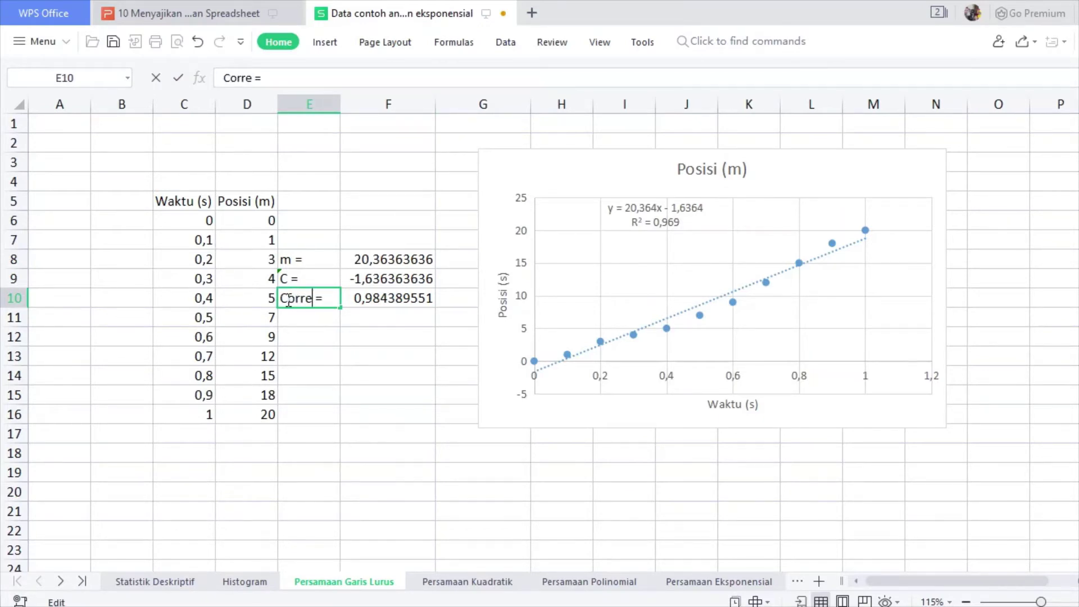
{"action": "key", "text": "BackSpace"}
{"action": "key", "text": "BackSpace"}
{"action": "type", "text": "re"}
{"action": "key", "text": "BackSpace"}
{"action": "type", "text": "elation"}
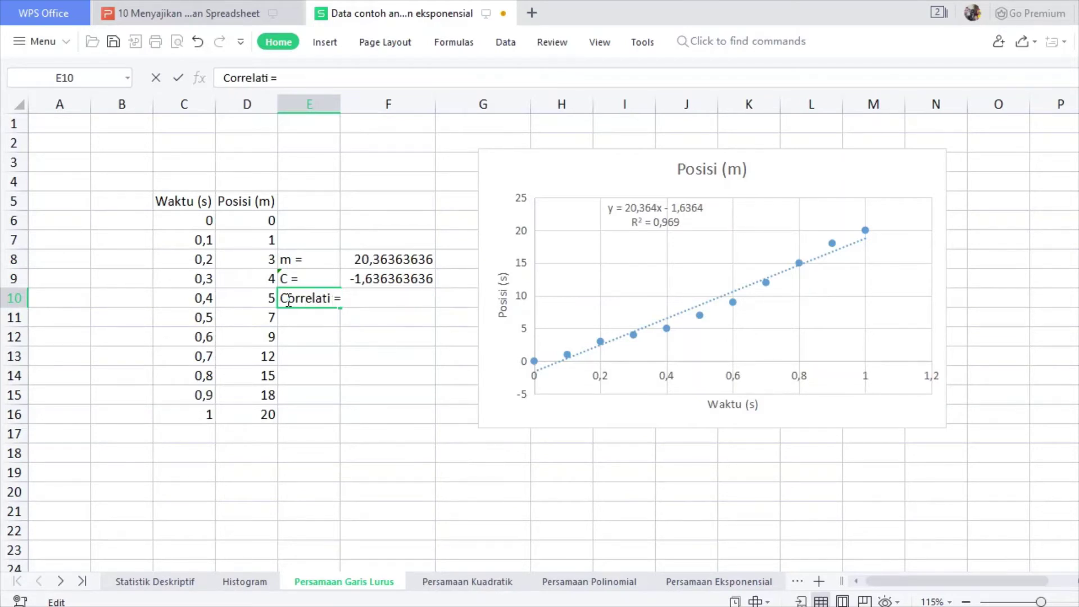
{"action": "key", "text": "BackSpace"}
{"action": "type", "text": "n"}
{"action": "key", "text": "Return"}
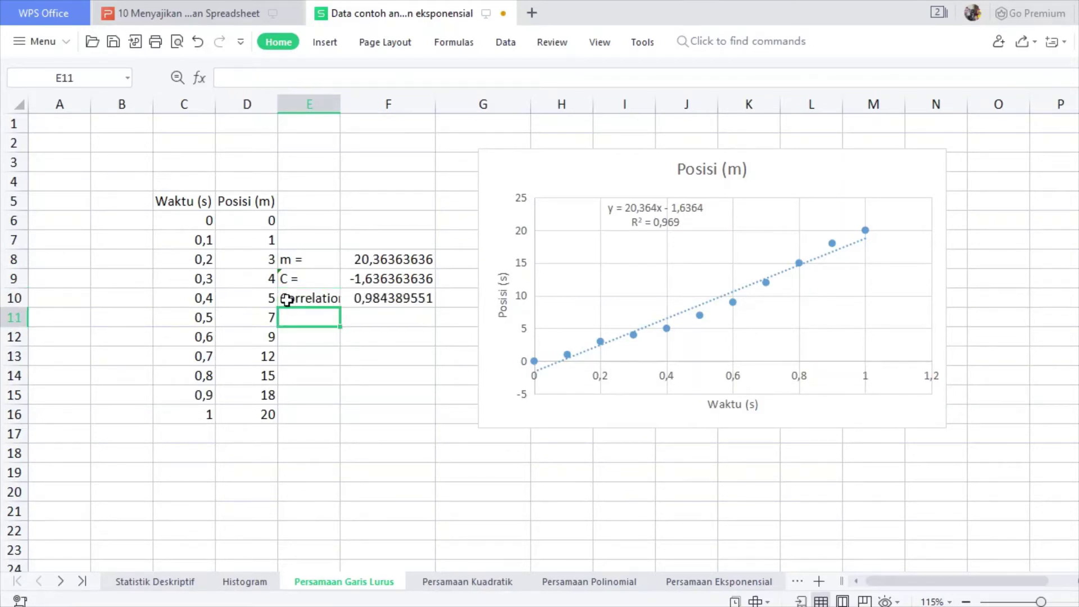
{"action": "double_click", "coordinate": [341, 105]}
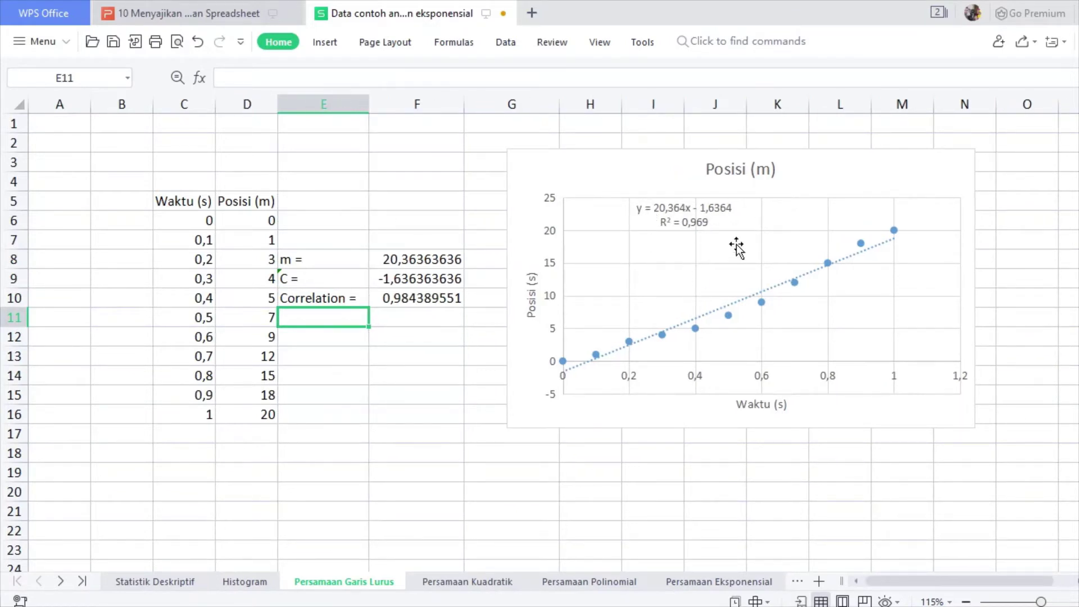
Enter the label "R^2" in cell E11
{"action": "type", "text": "R"}
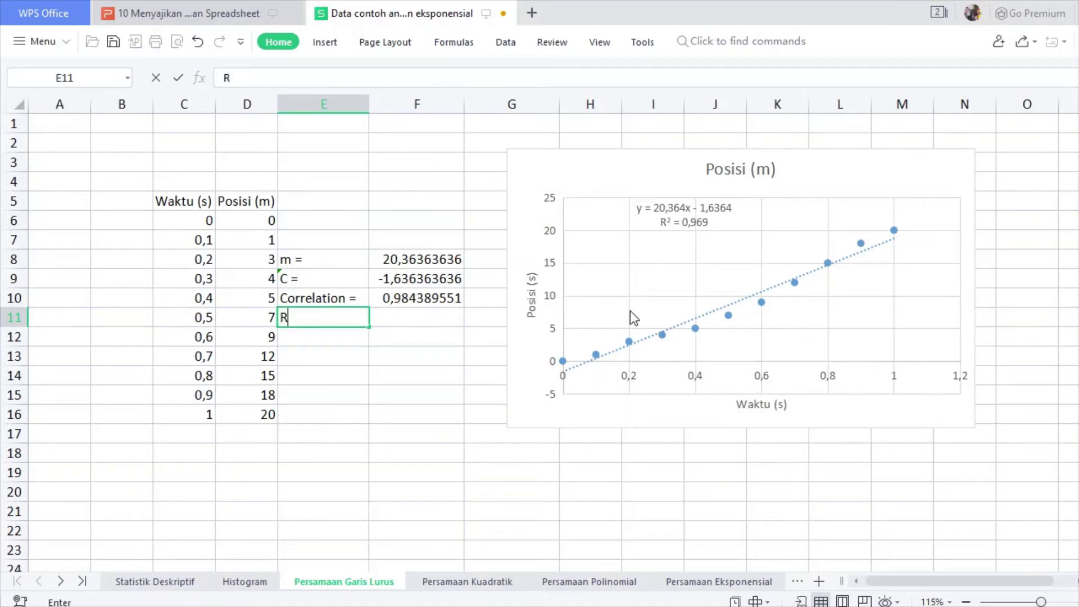
{"action": "type", "text": "^2"}
{"action": "key", "text": "Tab"}
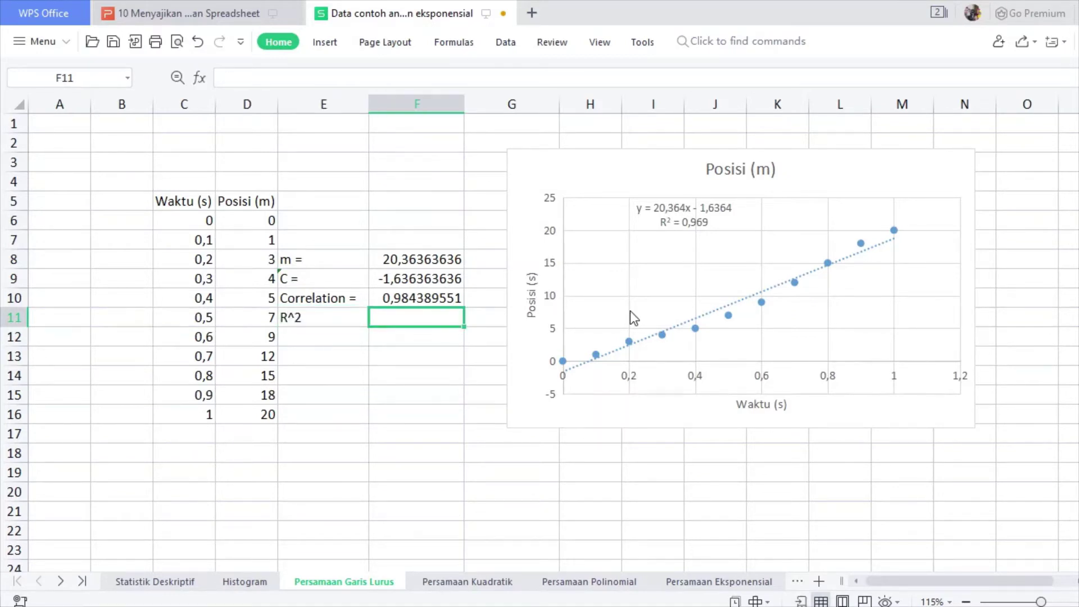
{"action": "type", "text": "="}
{"action": "key", "text": "Up"}
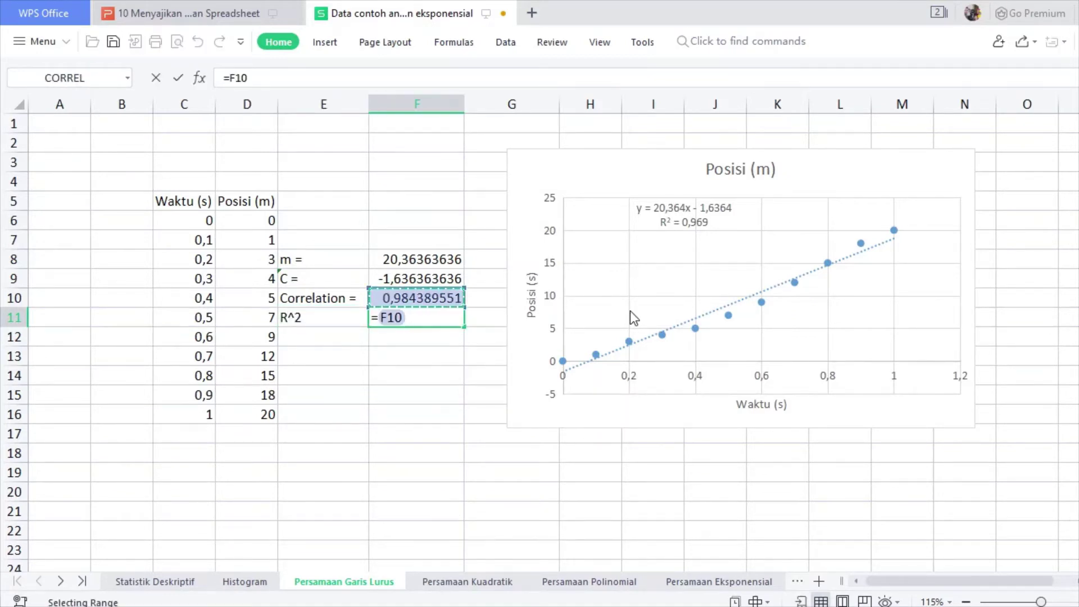
{"action": "key", "text": "BackSpace"}
{"action": "key", "text": "BackSpace"}
{"action": "key", "text": "BackSpace"}
{"action": "key", "text": "BackSpace"}
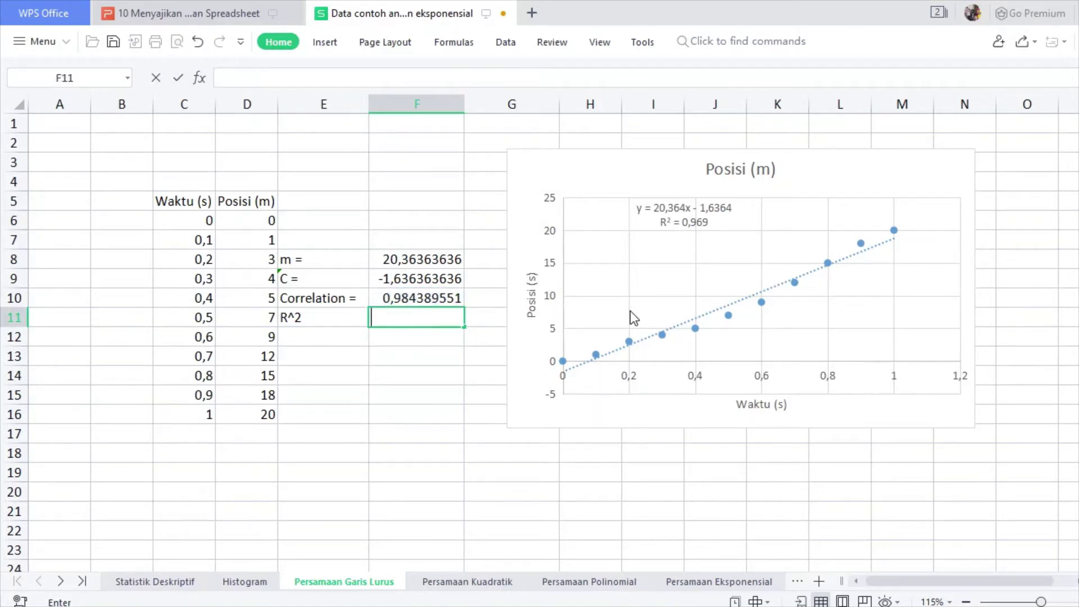
Calculate the squared correlation in F11 with =F10^2 and check the formula
{"action": "type", "text": "="}
{"action": "left_click", "coordinate": [432, 296]}
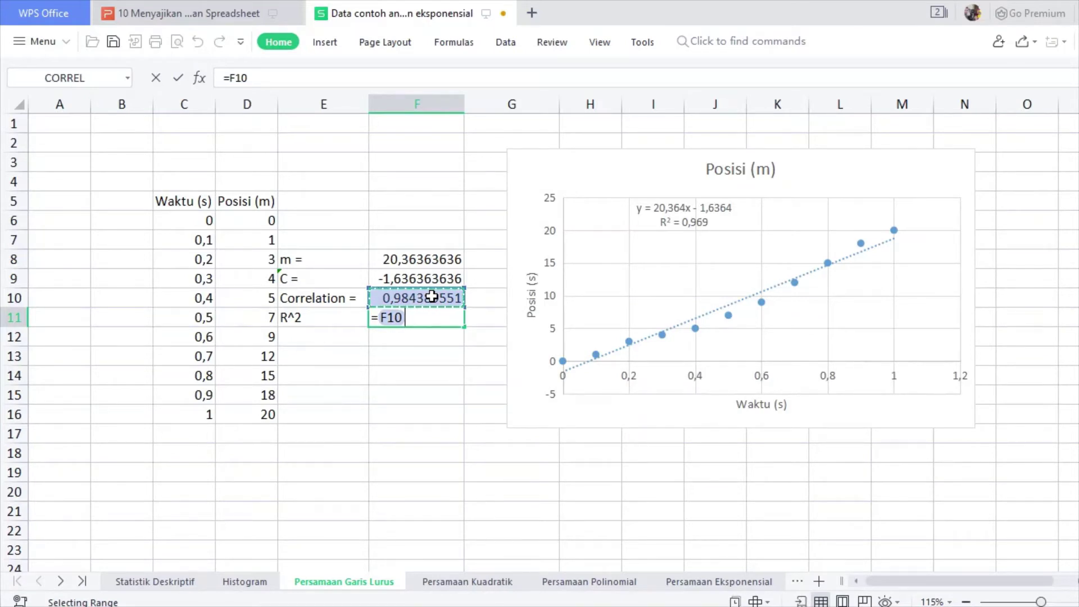
{"action": "type", "text": "^"}
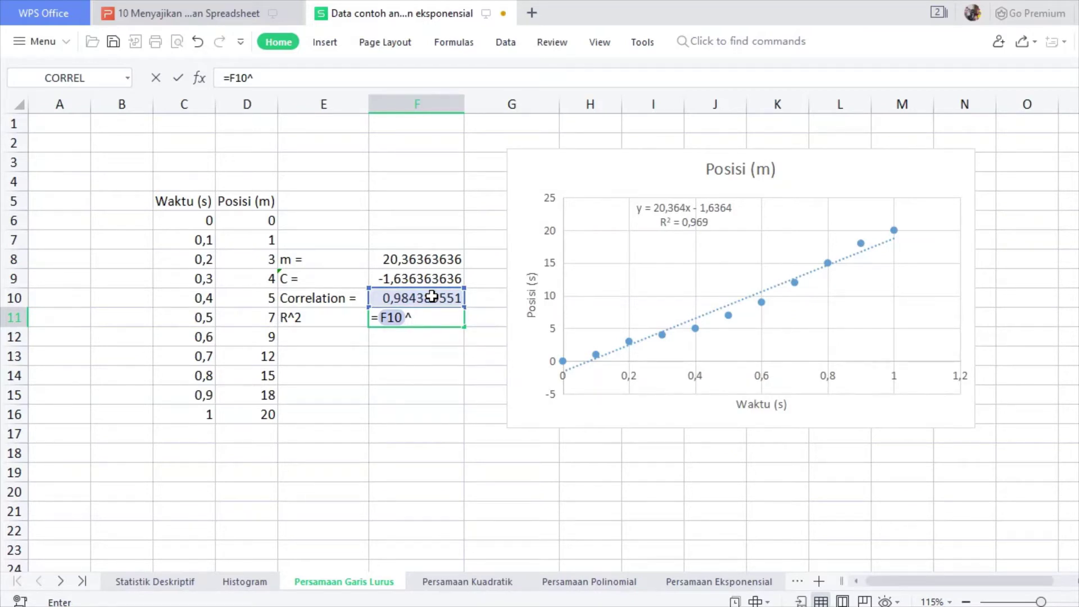
{"action": "type", "text": "2"}
{"action": "key", "text": "Return"}
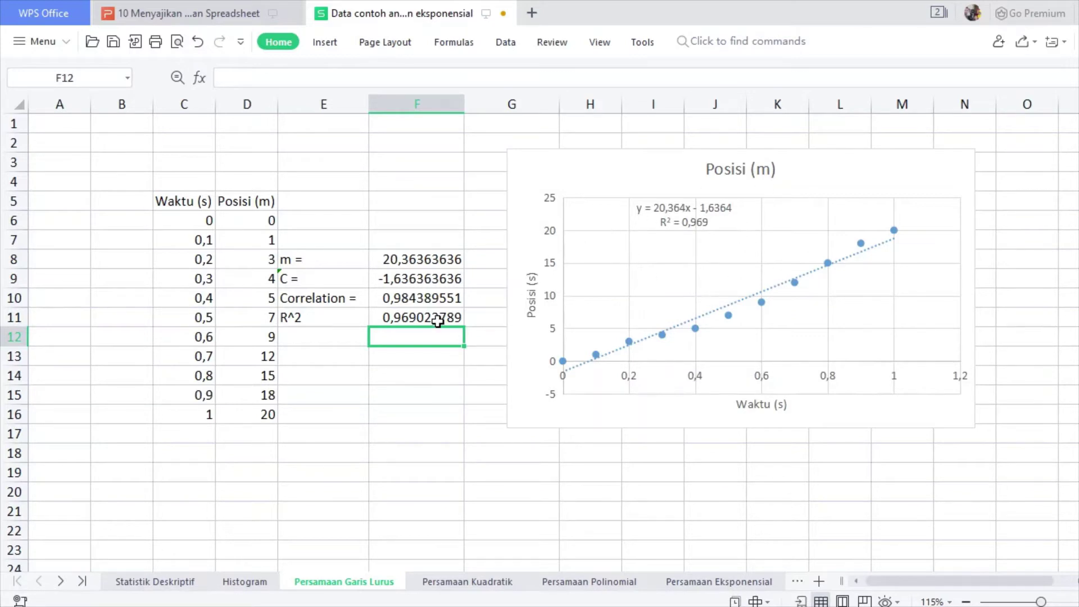
{"action": "left_click", "coordinate": [421, 318]}
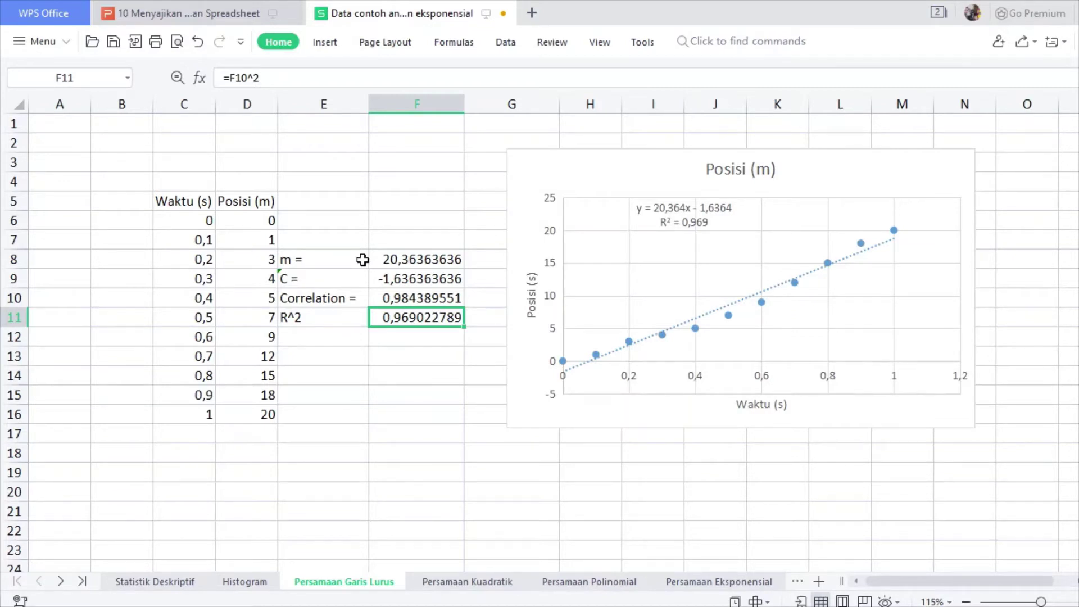
Set the maximum bound of the chart's horizontal Waktu (s) axis to 1
{"action": "left_click", "coordinate": [764, 376]}
{"action": "double_click", "coordinate": [764, 375]}
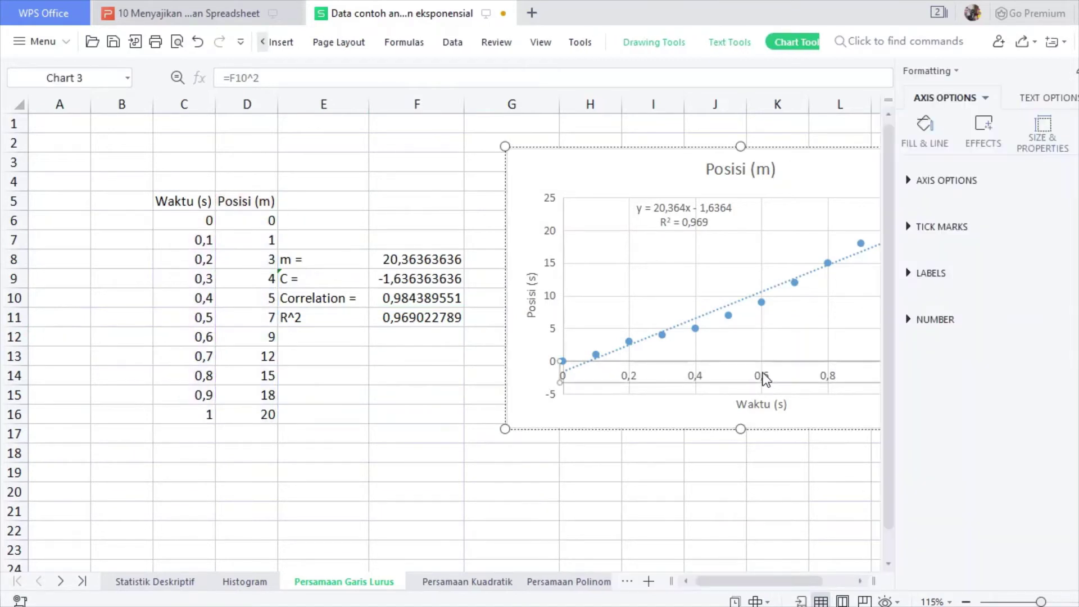
{"action": "left_click", "coordinate": [966, 181]}
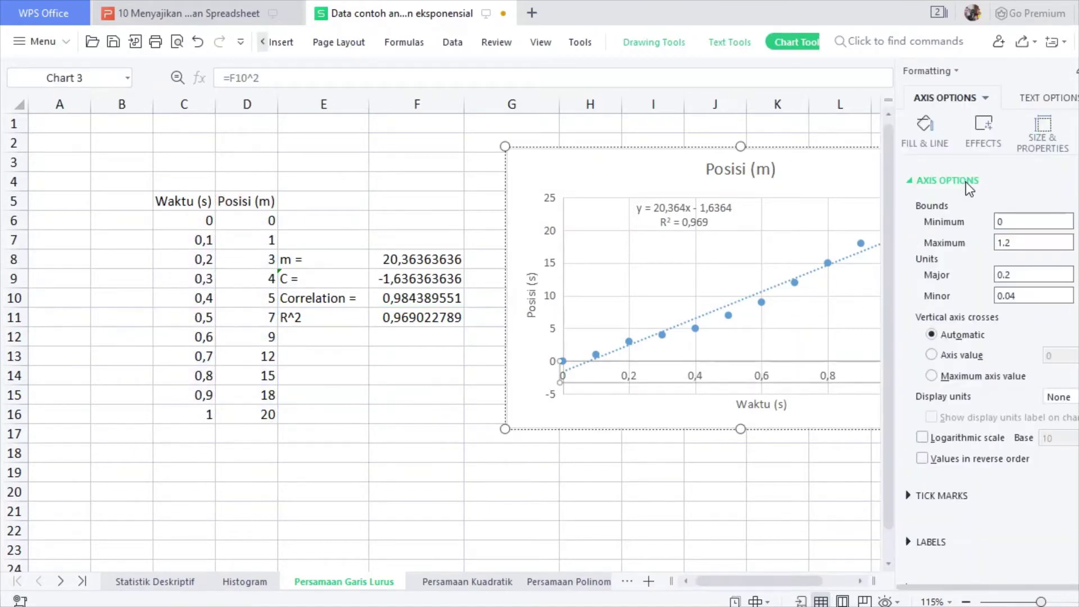
{"action": "left_click", "coordinate": [1029, 243]}
{"action": "key", "text": "BackSpace"}
{"action": "key", "text": "Return"}
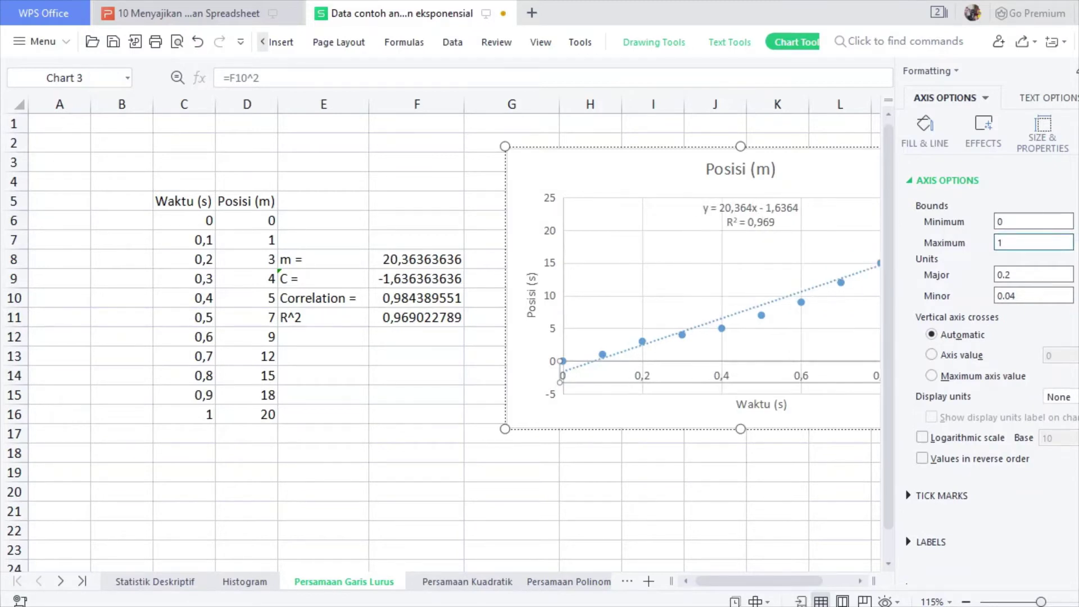
{"action": "left_click", "coordinate": [1078, 71]}
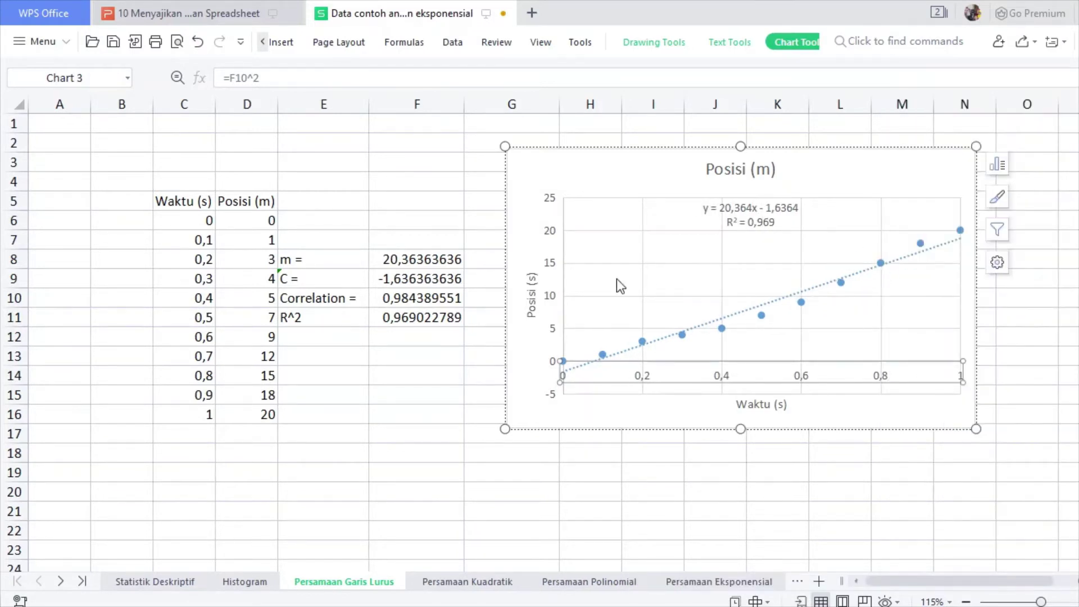
Set the chart's vertical axis maximum to 20 and move the trendline equation label into the empty upper-left area of the plot
{"action": "double_click", "coordinate": [549, 238]}
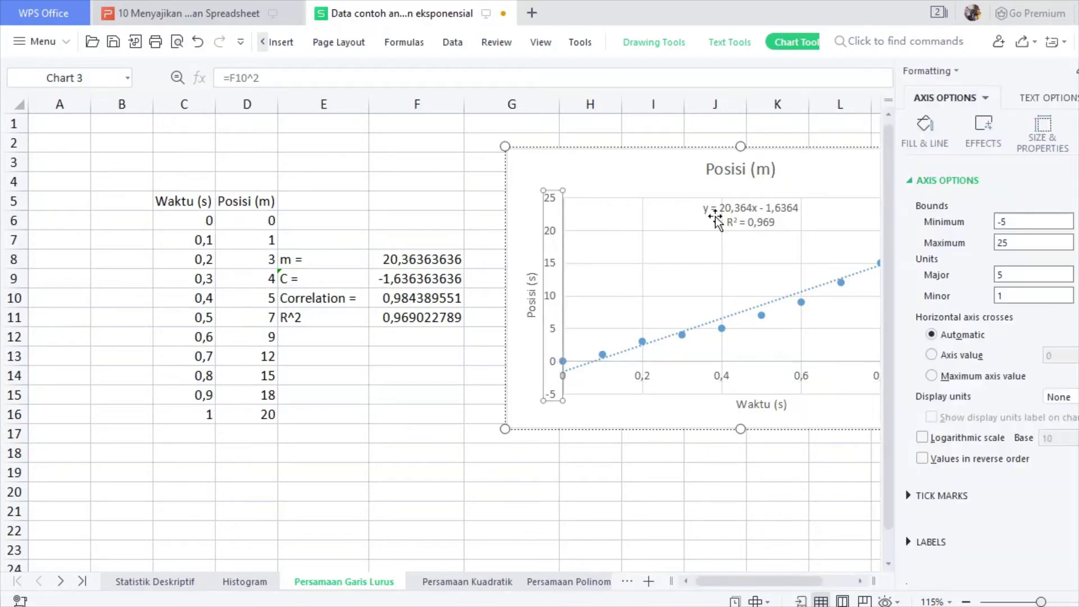
{"action": "left_click", "coordinate": [1014, 243]}
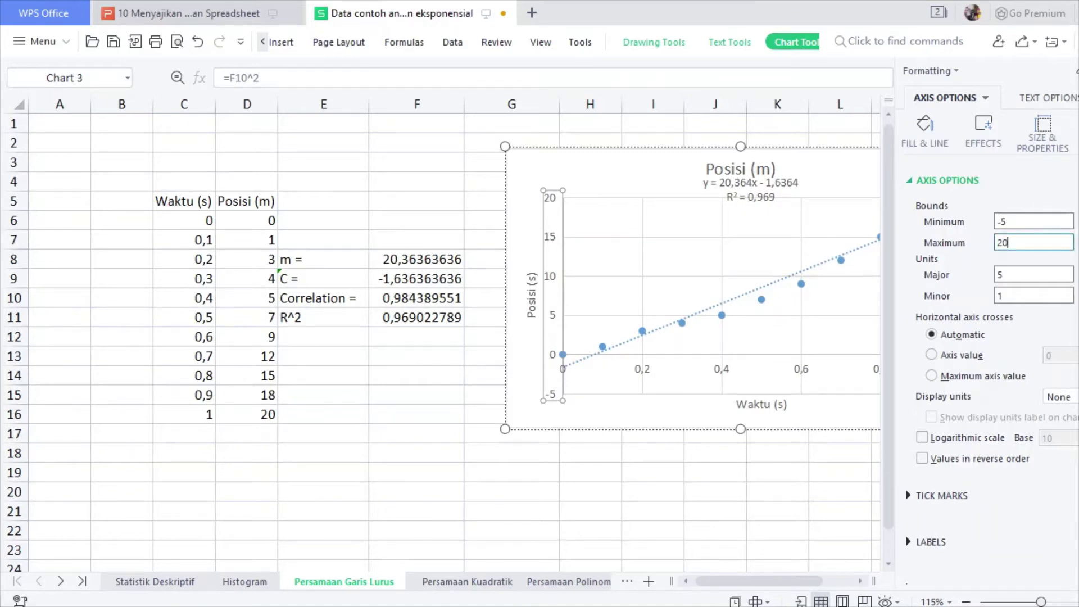
{"action": "left_click", "coordinate": [1078, 71]}
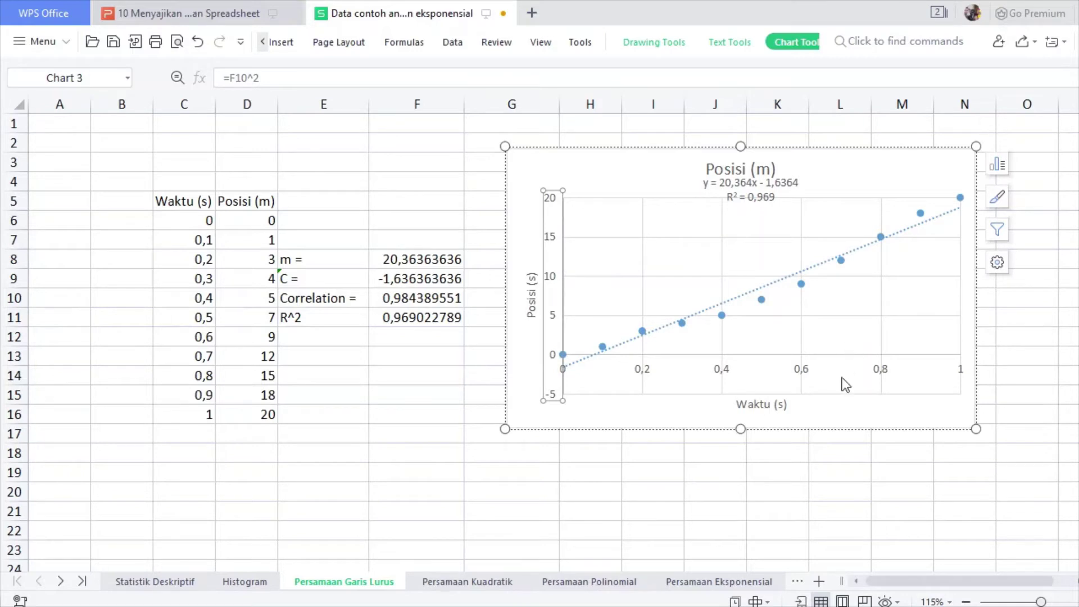
{"action": "left_click", "coordinate": [735, 194]}
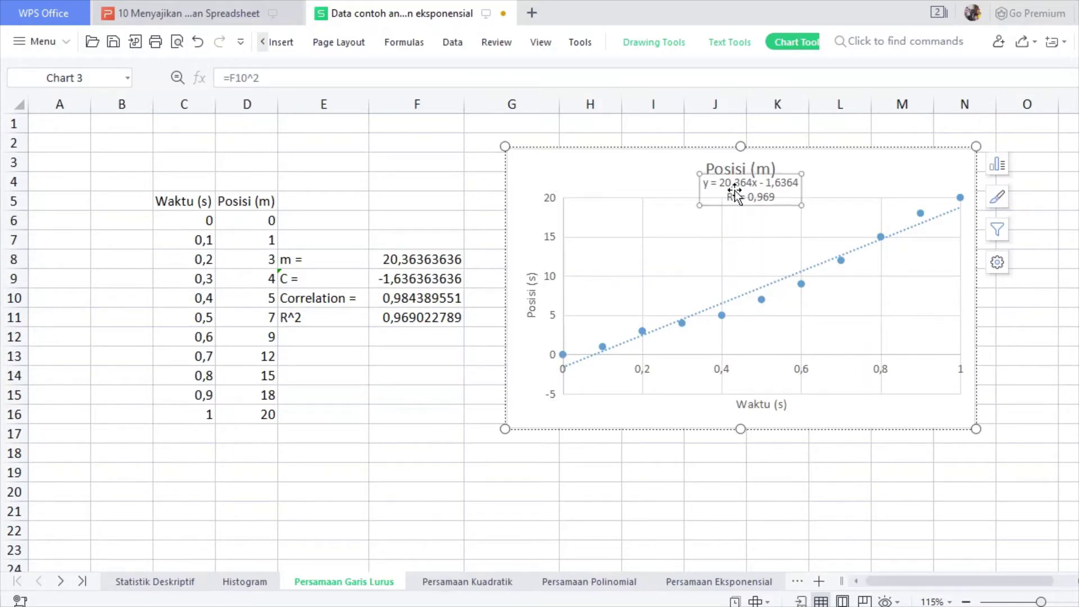
{"action": "left_click_drag", "start_coordinate": [781, 174], "coordinate": [664, 226]}
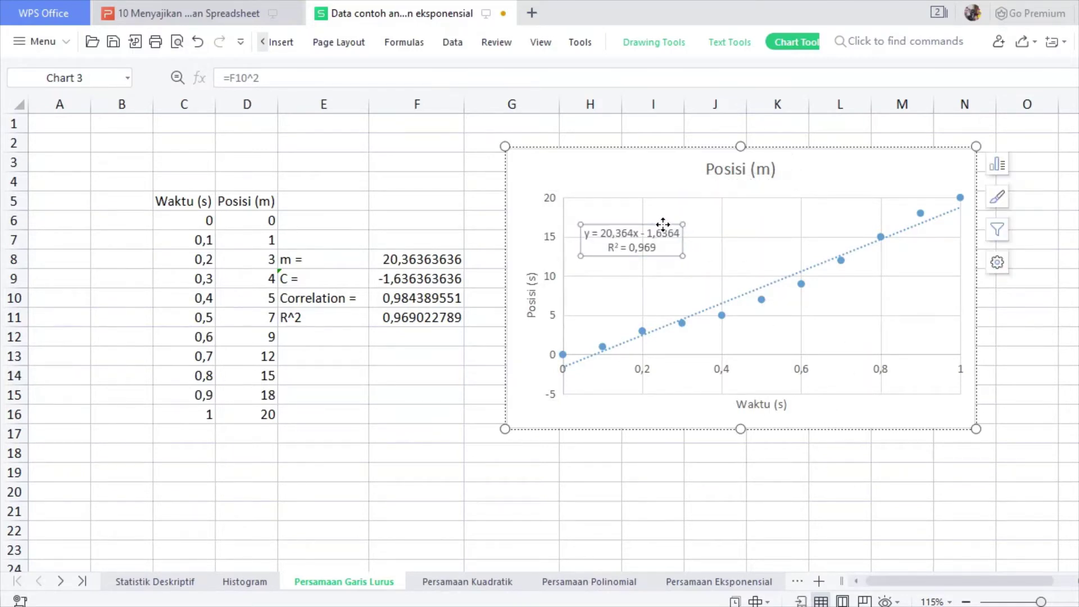
Change the chart title to "Perubahan Posisi (m) terhadap Waktu (s)"
{"action": "left_click", "coordinate": [742, 161]}
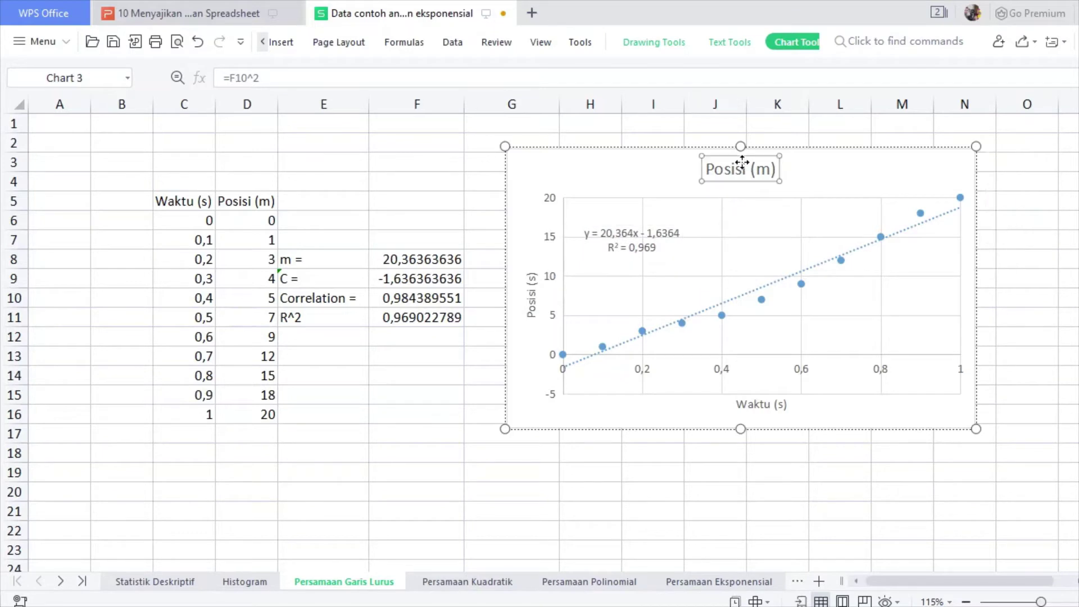
{"action": "left_click", "coordinate": [710, 169]}
{"action": "type", "text": "Perubahan"}
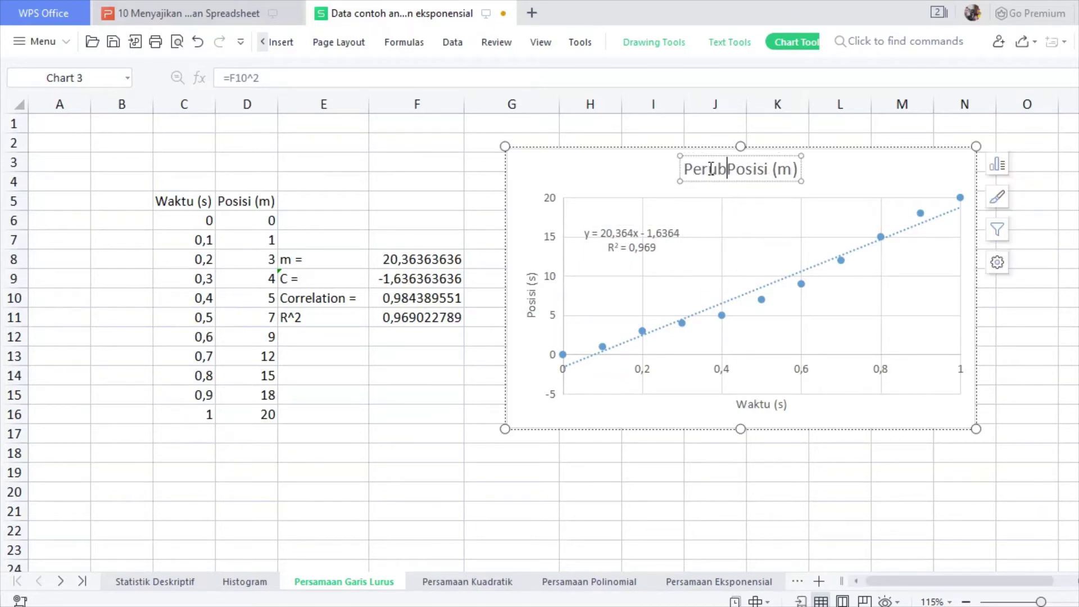
{"action": "key", "text": "Right"}
{"action": "key", "text": "Right"}
{"action": "key", "text": "Right"}
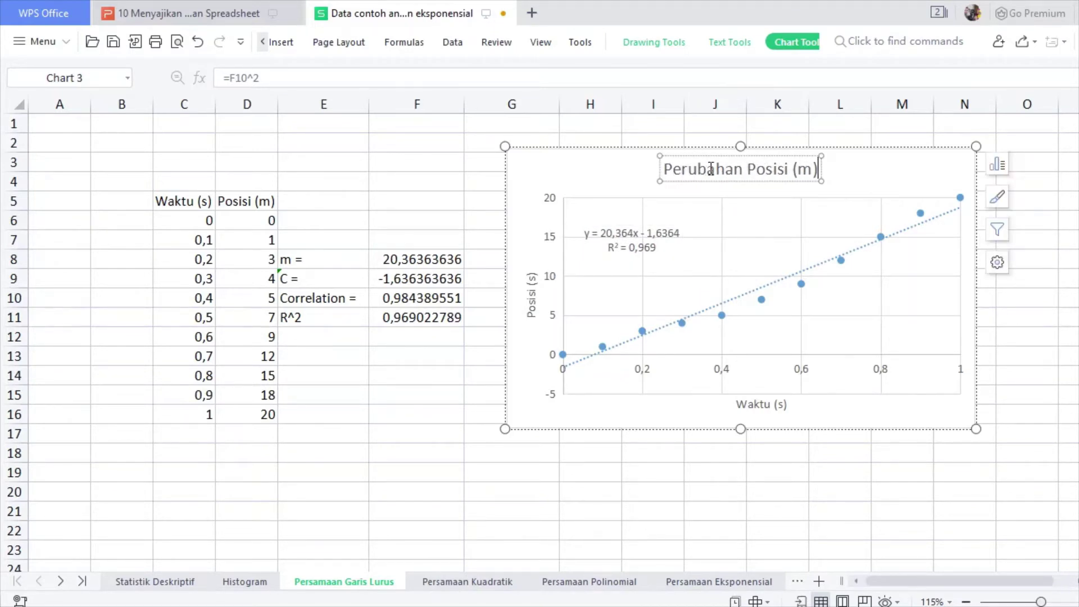
{"action": "type", "text": "terhadap"}
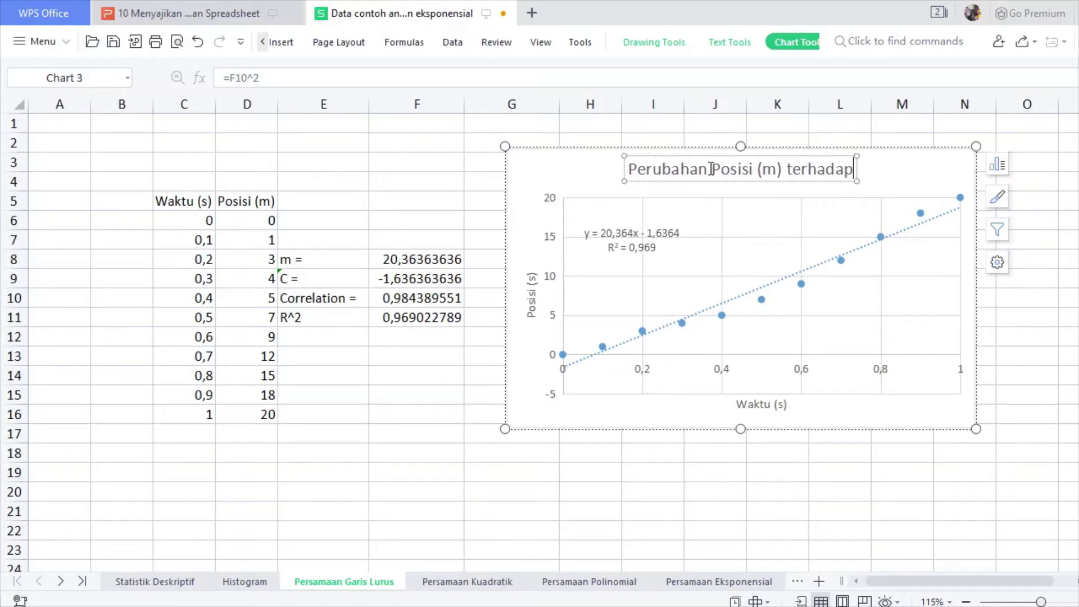
{"action": "type", "text": " Waktu ("}
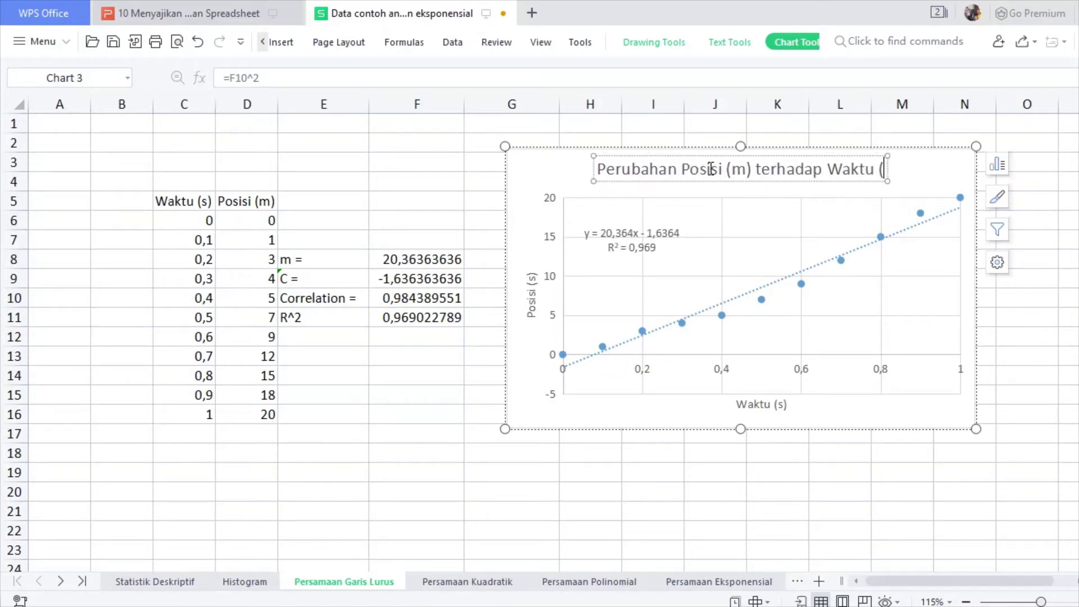
{"action": "type", "text": "s)"}
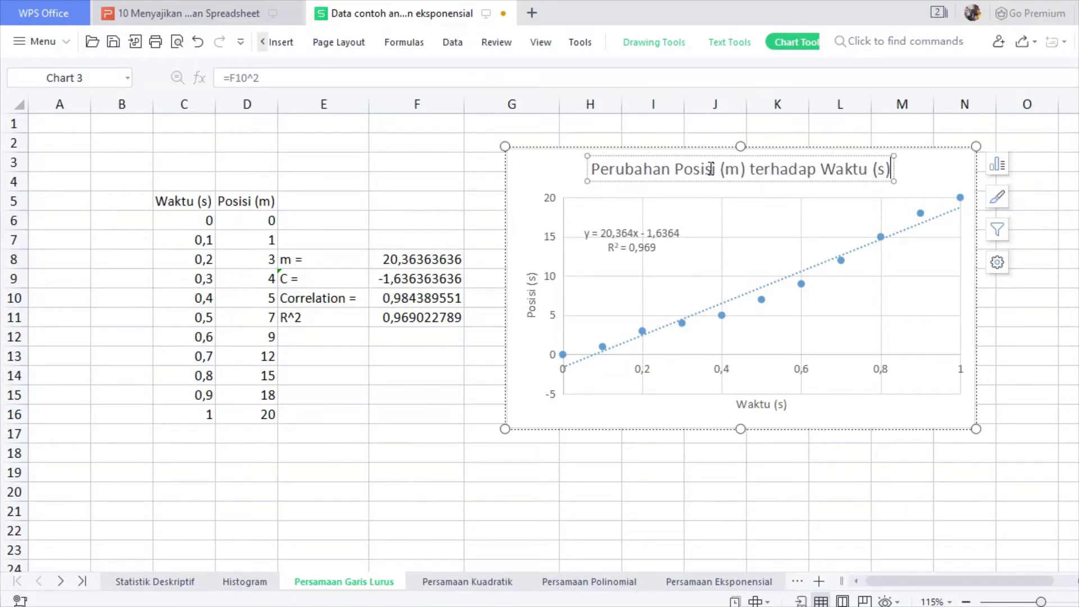
{"action": "left_click", "coordinate": [864, 473]}
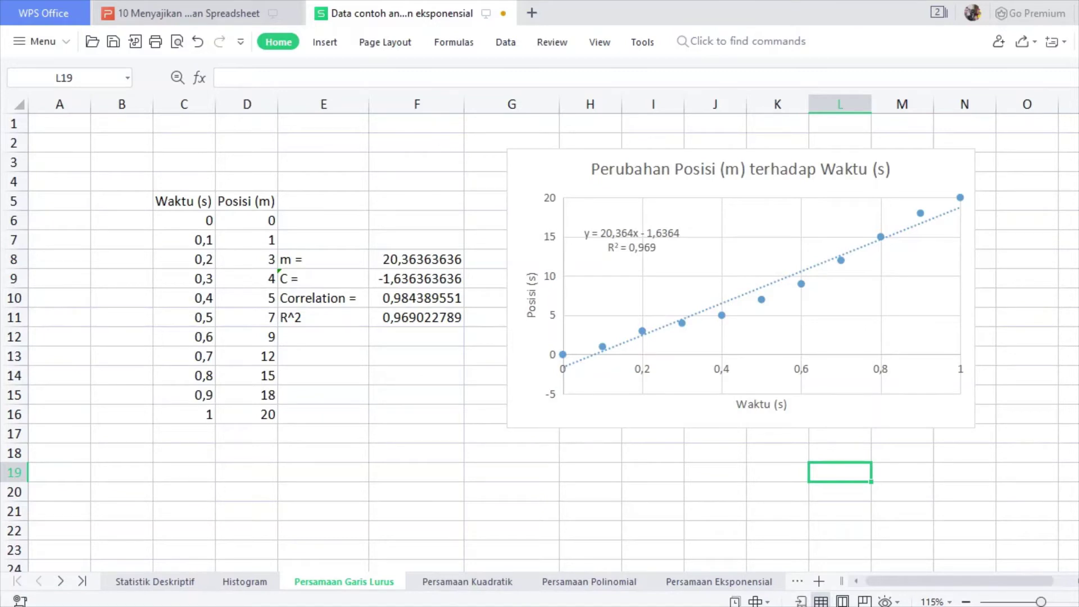
Switch to the spreadsheet presentation and review slides 7 to 9, from Contoh Aplikasi through the LINEST examples
{"action": "left_click", "coordinate": [242, 13]}
{"action": "left_click", "coordinate": [134, 428]}
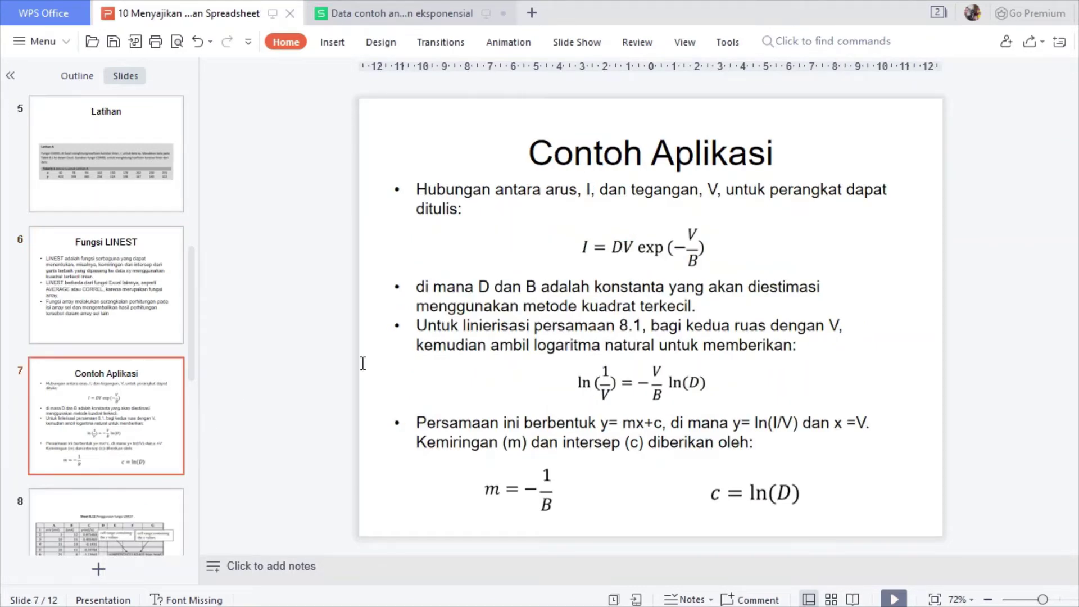
{"action": "left_click", "coordinate": [102, 529]}
{"action": "scroll", "coordinate": [191, 386], "scroll_direction": "down", "scroll_amount": 5}
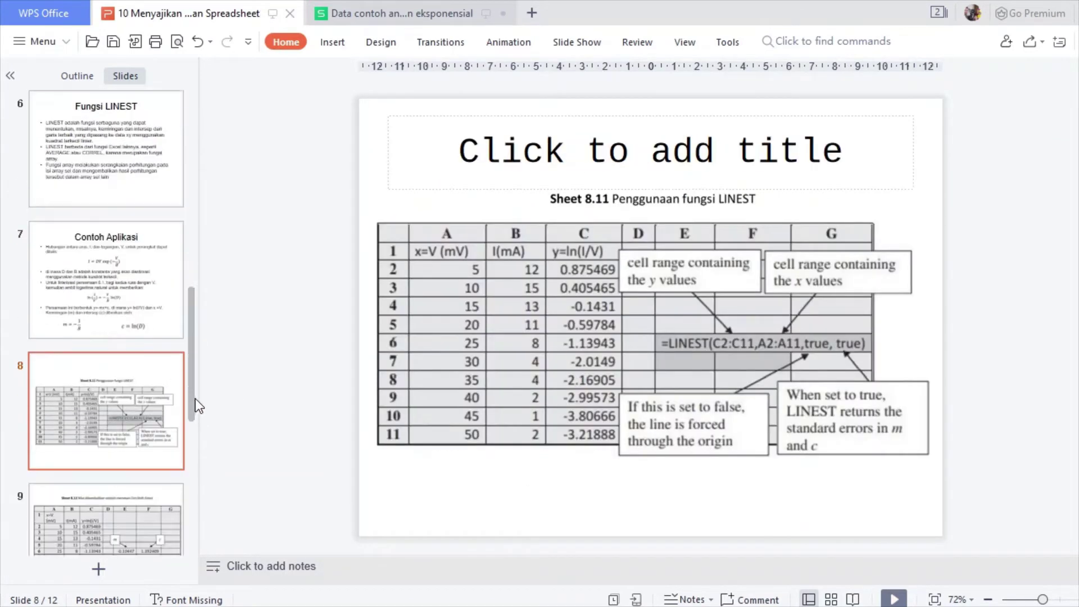
{"action": "key", "text": "Down"}
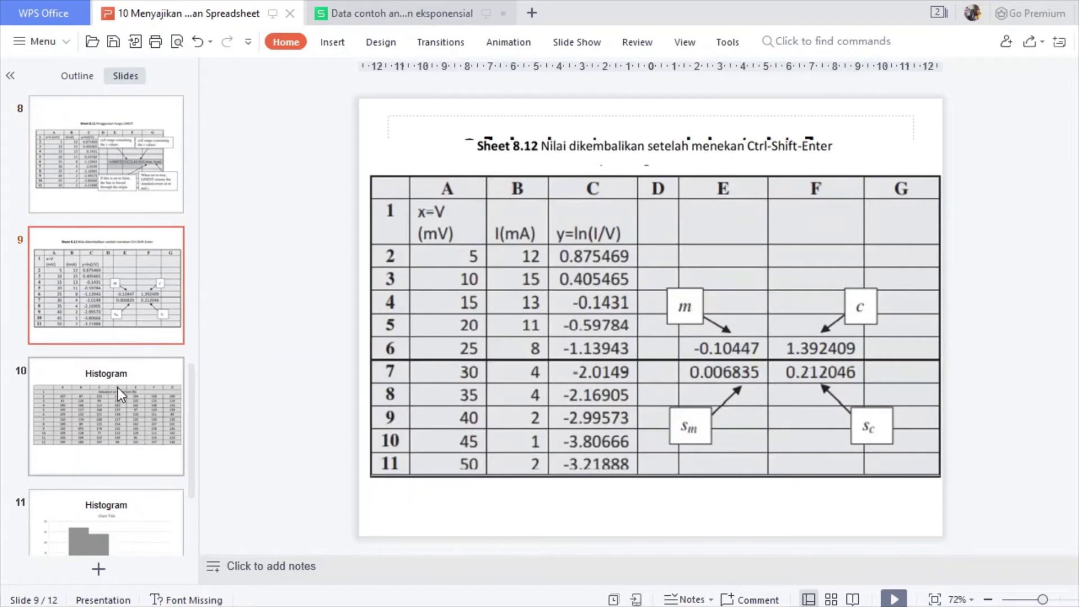
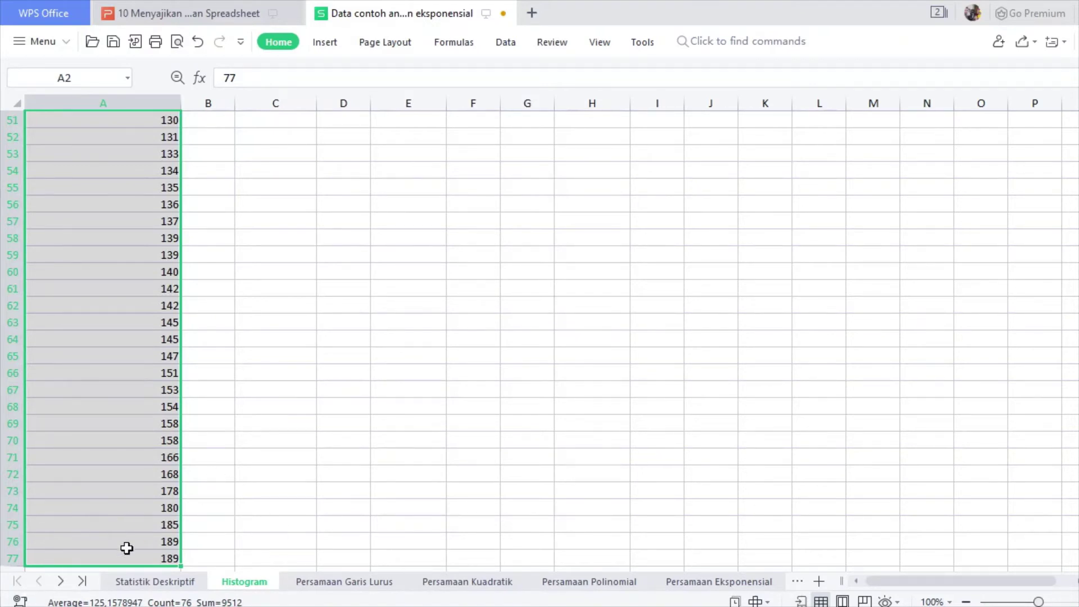
Count the carbon fibre strength values in D1 of the Histogram sheet with =COUNT(A2:A77) and fit column D to its contents
{"action": "left_click", "coordinate": [207, 372]}
{"action": "key", "text": "ctrl+Home"}
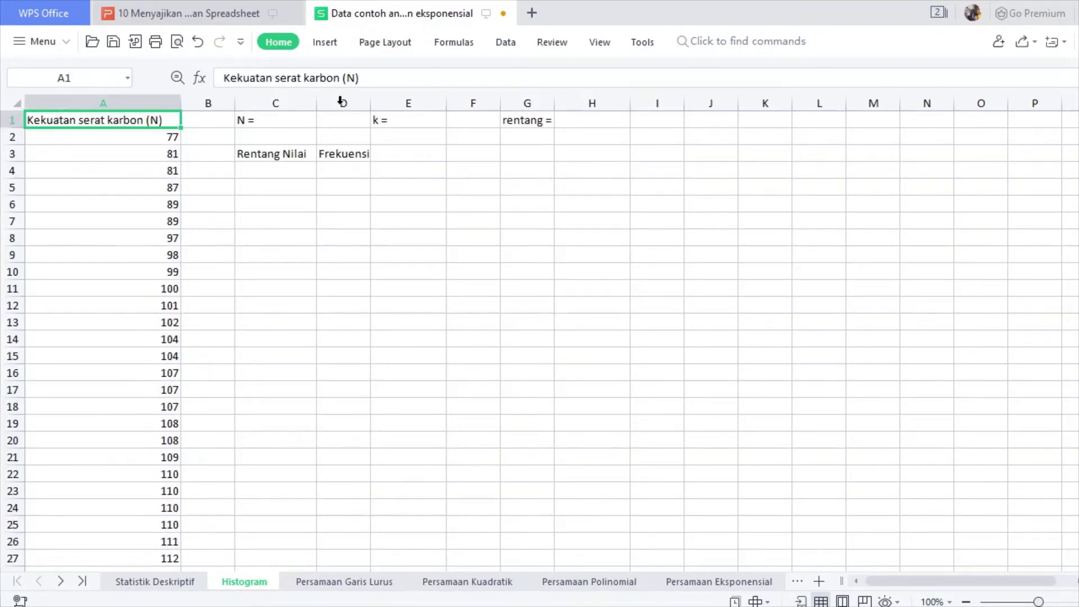
{"action": "left_click", "coordinate": [339, 125]}
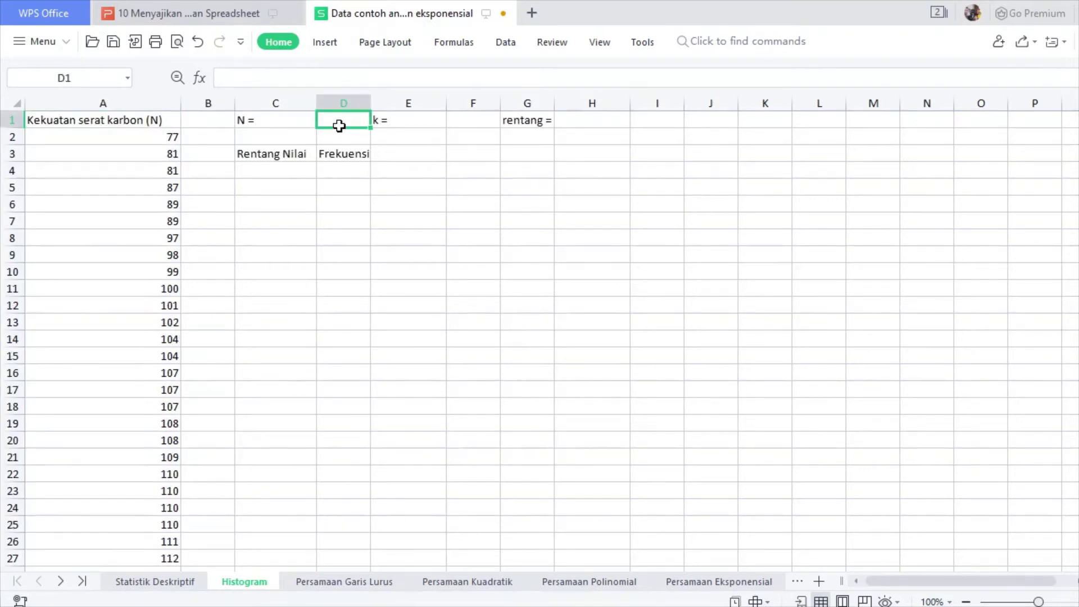
{"action": "type", "text": "=coun"}
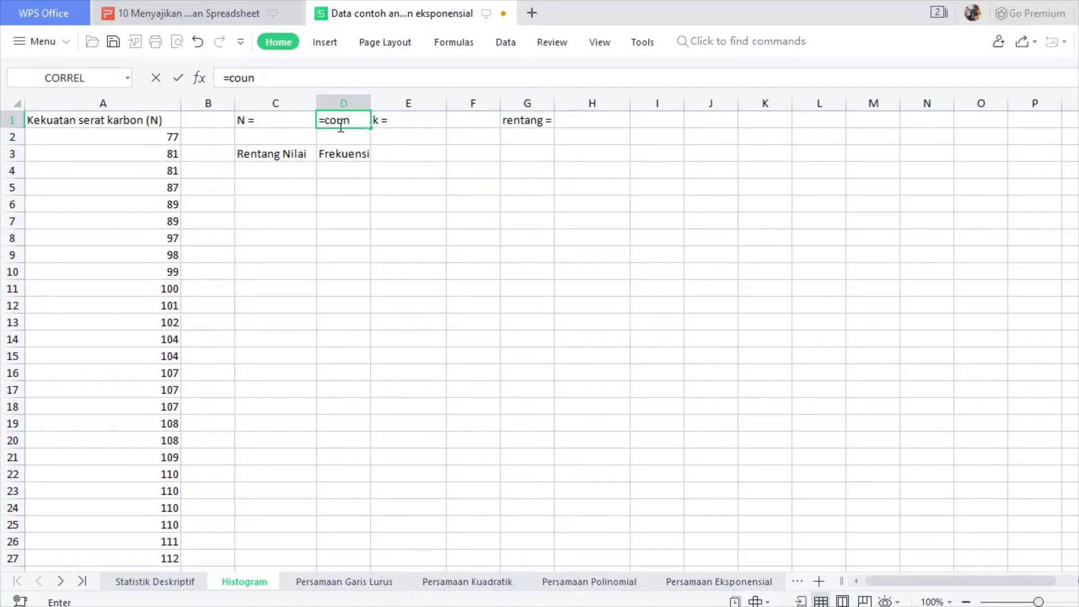
{"action": "type", "text": "t("}
{"action": "left_click", "coordinate": [139, 140]}
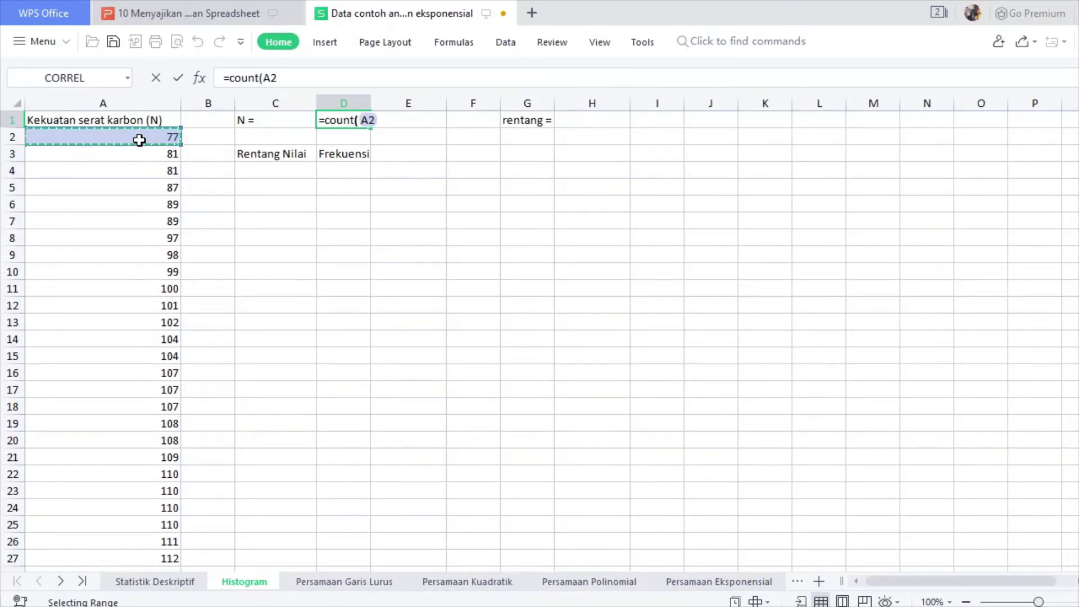
{"action": "key", "text": "ctrl+shift+Down"}
{"action": "key", "text": "Return"}
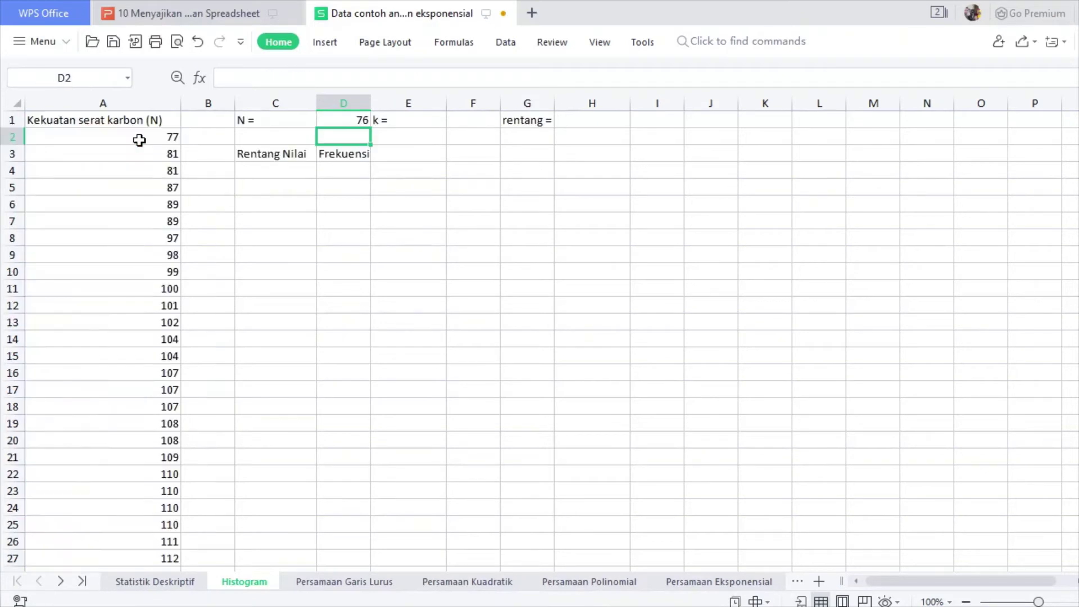
{"action": "double_click", "coordinate": [374, 103]}
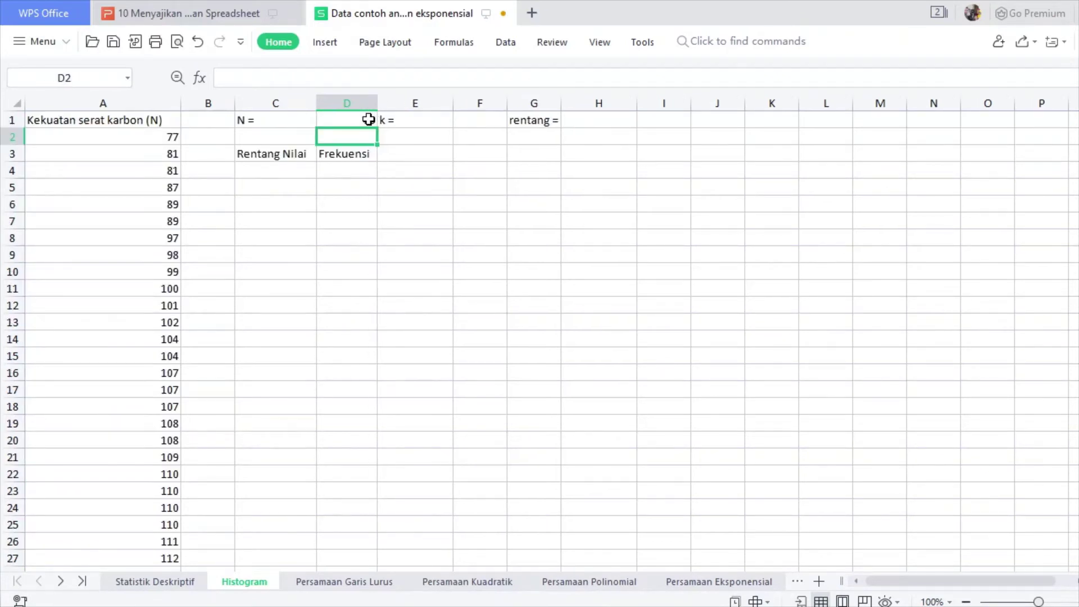
{"action": "left_click", "coordinate": [369, 118]}
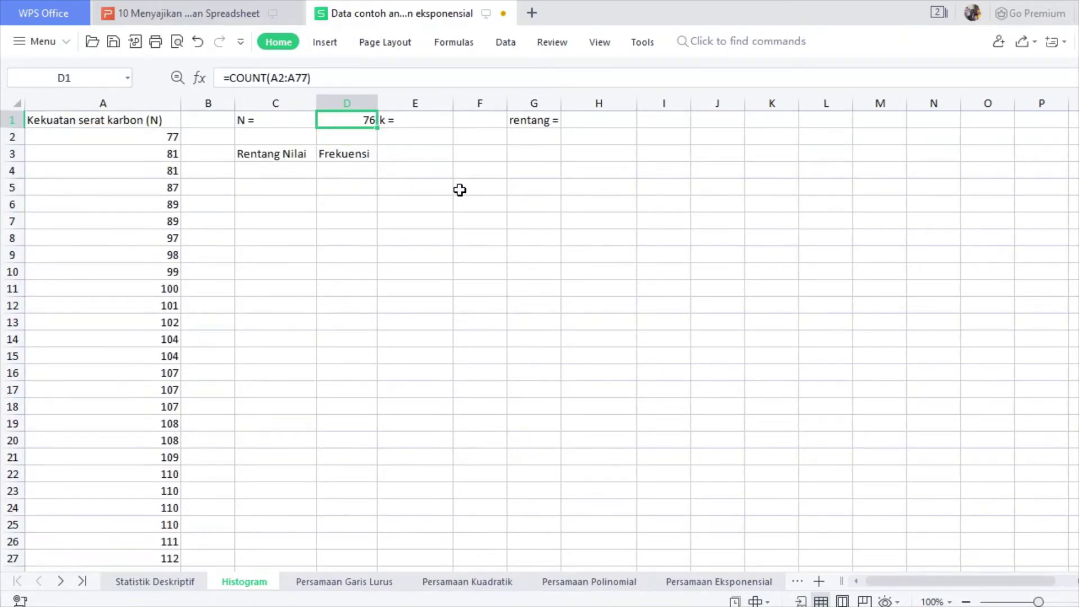
Calculate k in cell F1 with =SQRT(D1) and fit column F to the result
{"action": "left_click", "coordinate": [464, 120]}
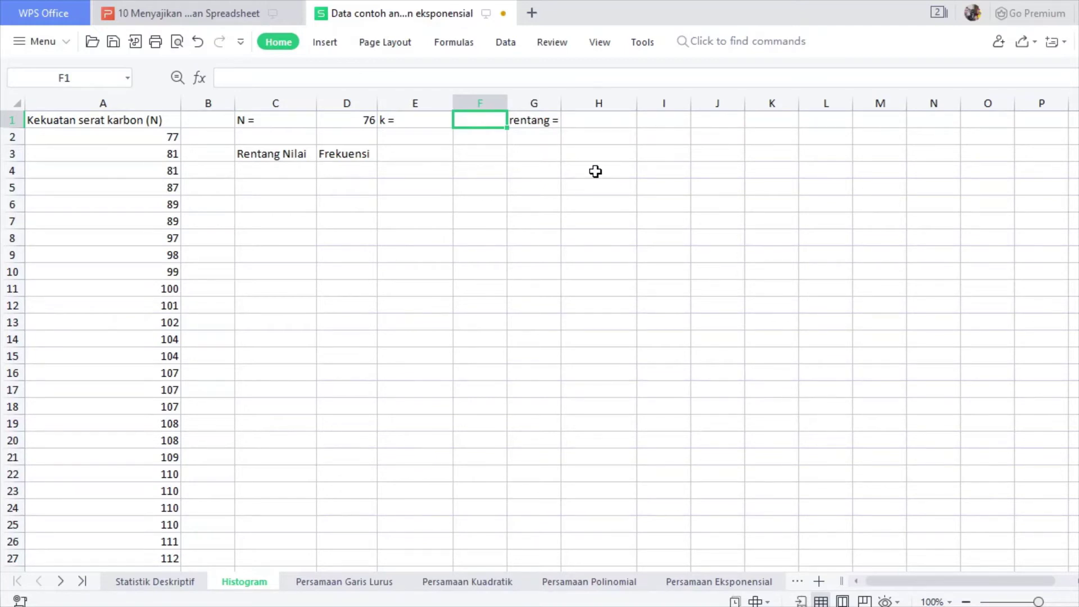
{"action": "type", "text": "="}
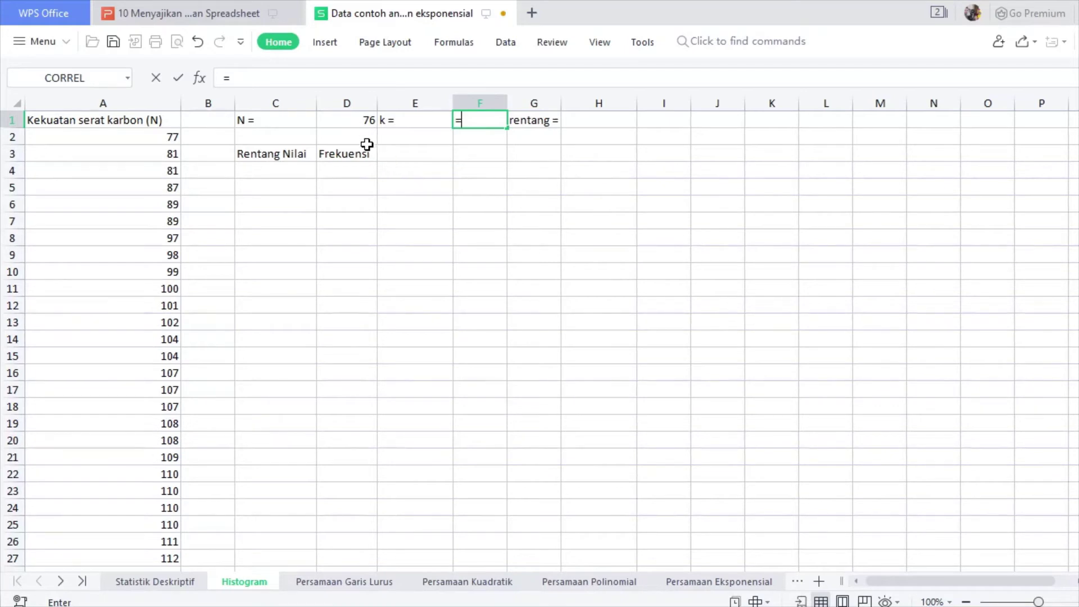
{"action": "type", "text": "sqrt("}
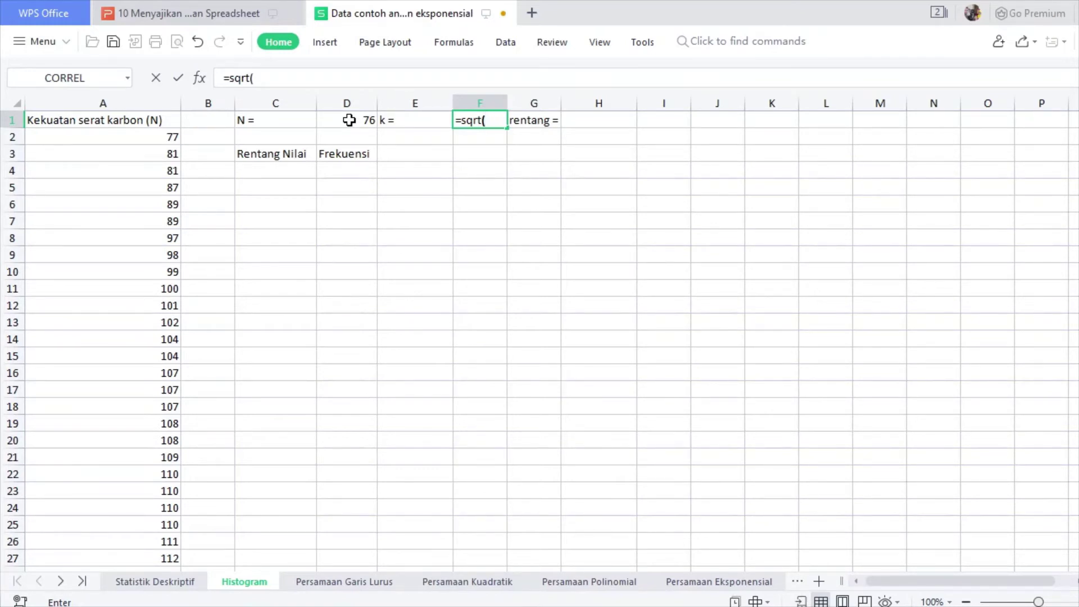
{"action": "left_click", "coordinate": [349, 120]}
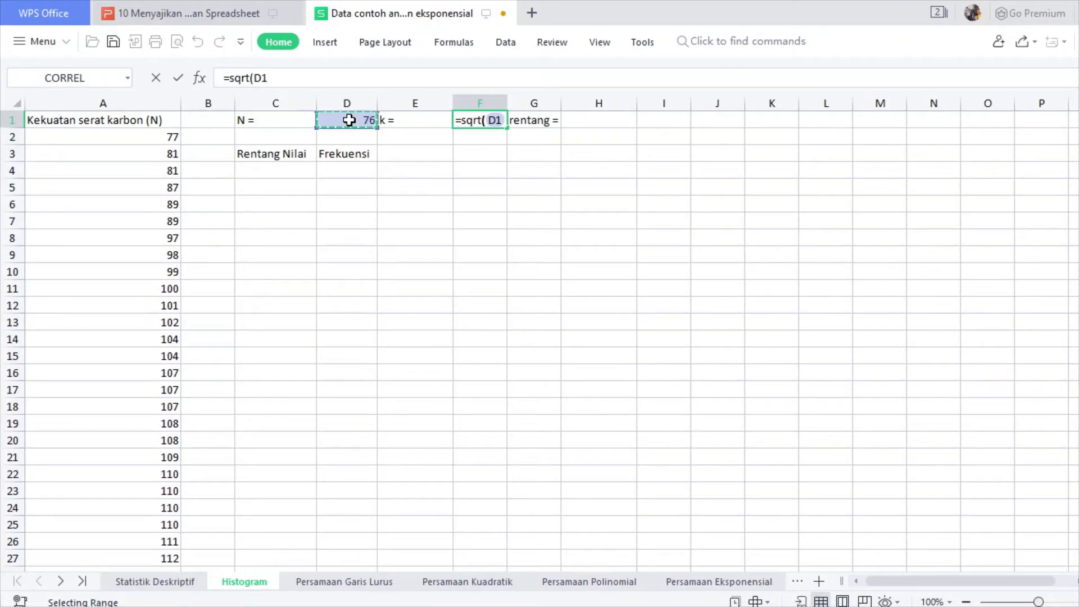
{"action": "type", "text": ")"}
{"action": "key", "text": "Return"}
{"action": "double_click", "coordinate": [533, 104]}
{"action": "left_click", "coordinate": [491, 118]}
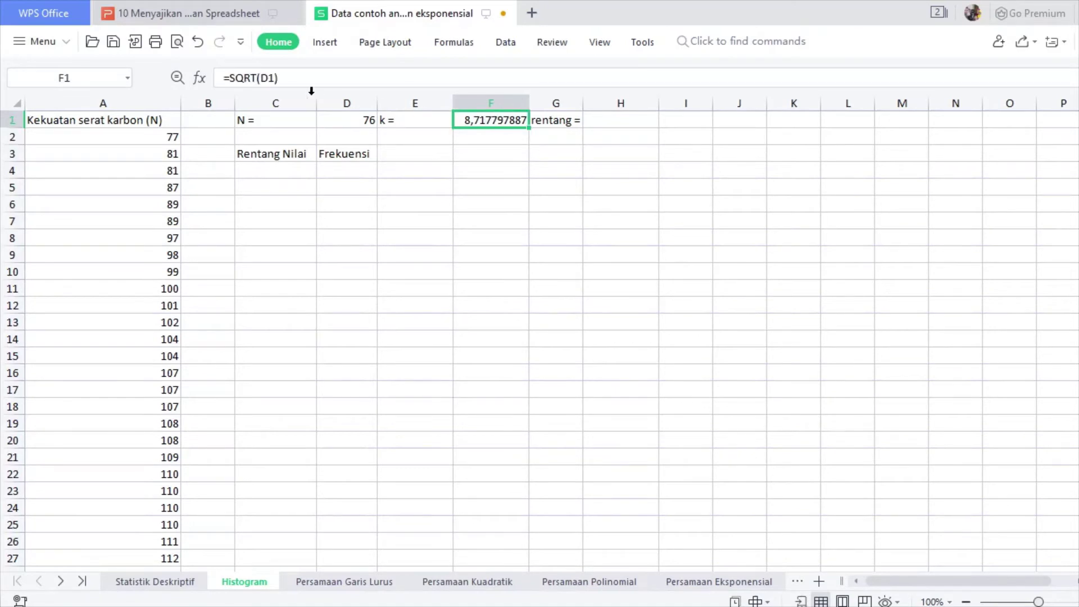
{"action": "left_click", "coordinate": [255, 77]}
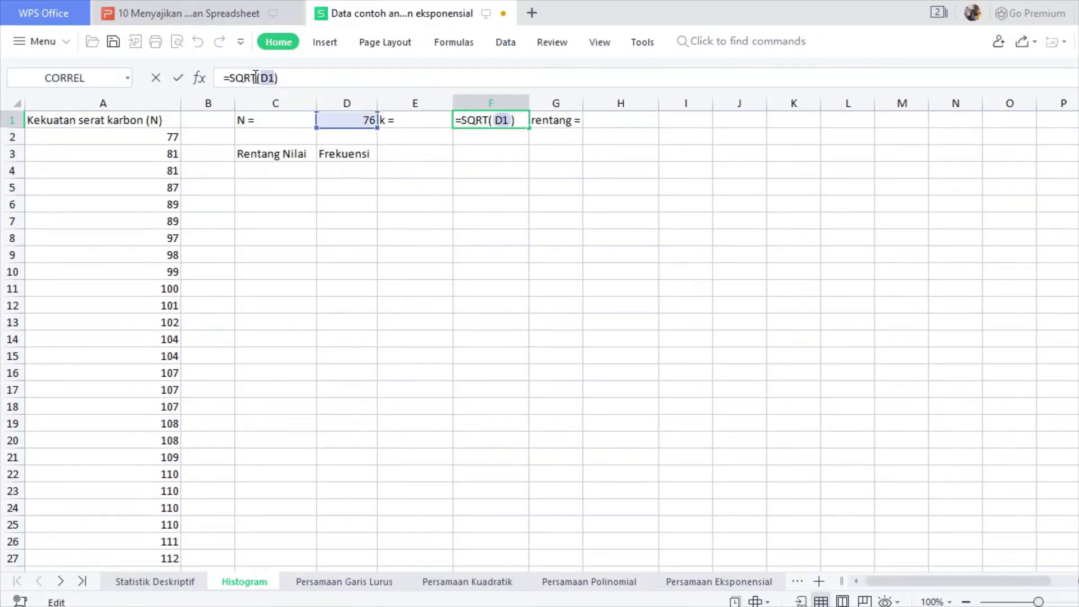
{"action": "key", "text": "Return"}
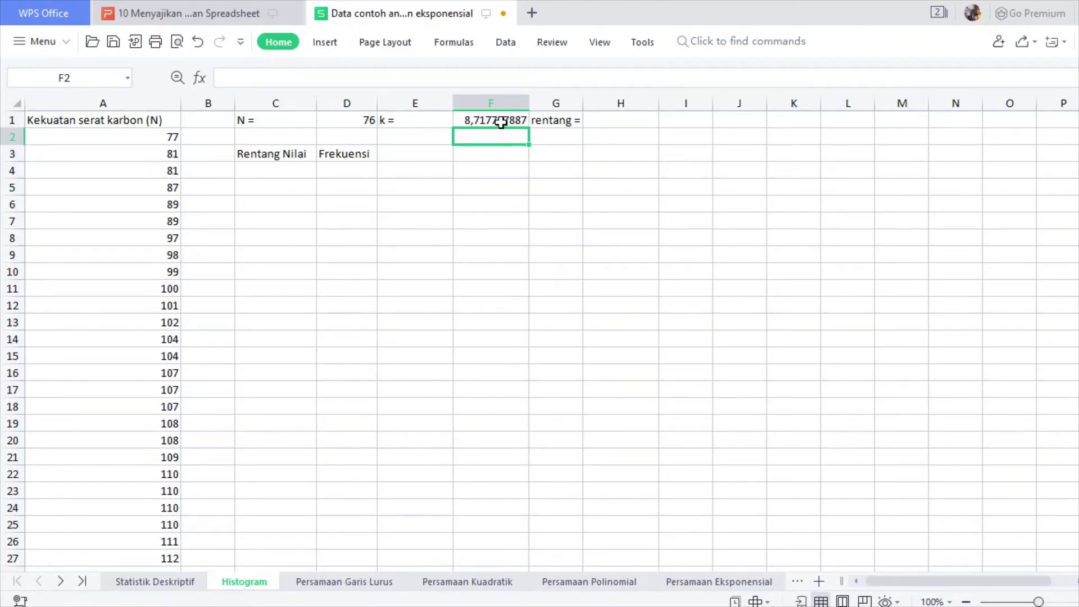
{"action": "left_click", "coordinate": [502, 122]}
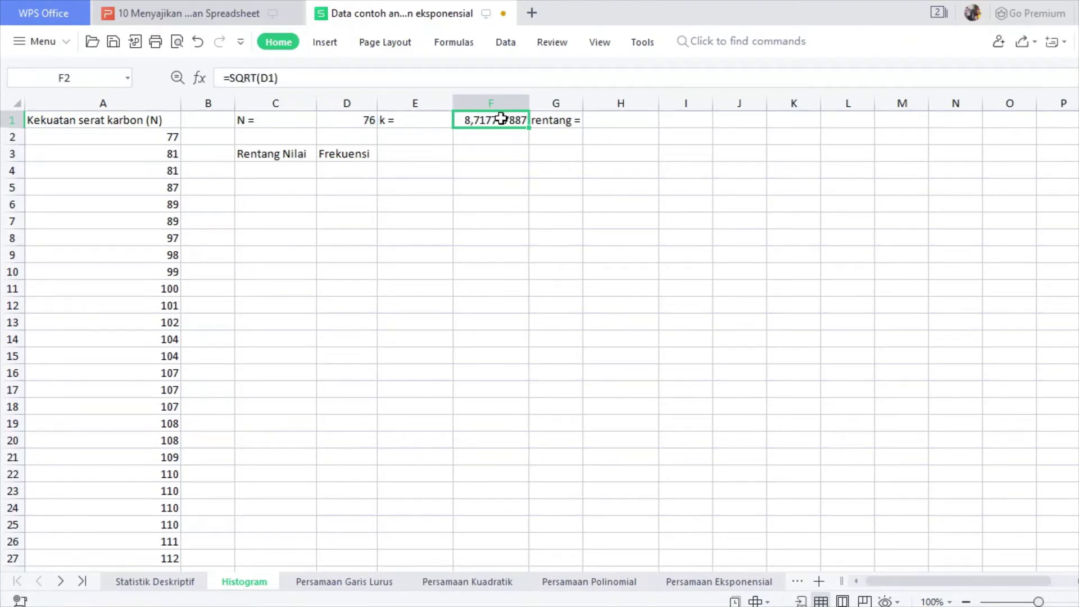
Replace the D1 reference in F1's square root formula with 77, giving =SQRT(77)
{"action": "double_click", "coordinate": [270, 78]}
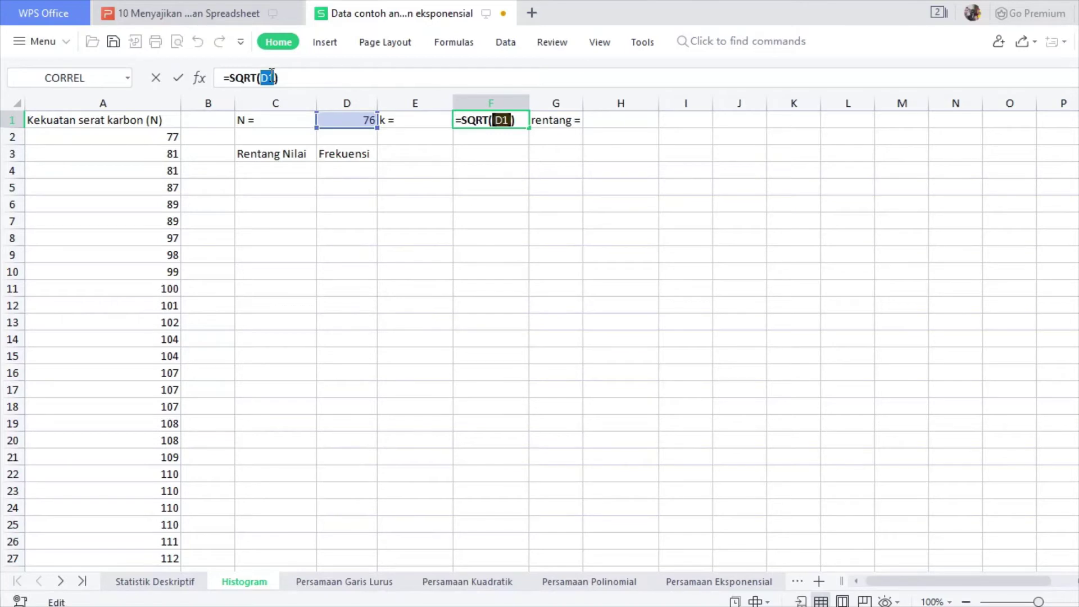
{"action": "type", "text": "77"}
{"action": "key", "text": "Return"}
{"action": "key", "text": "Up"}
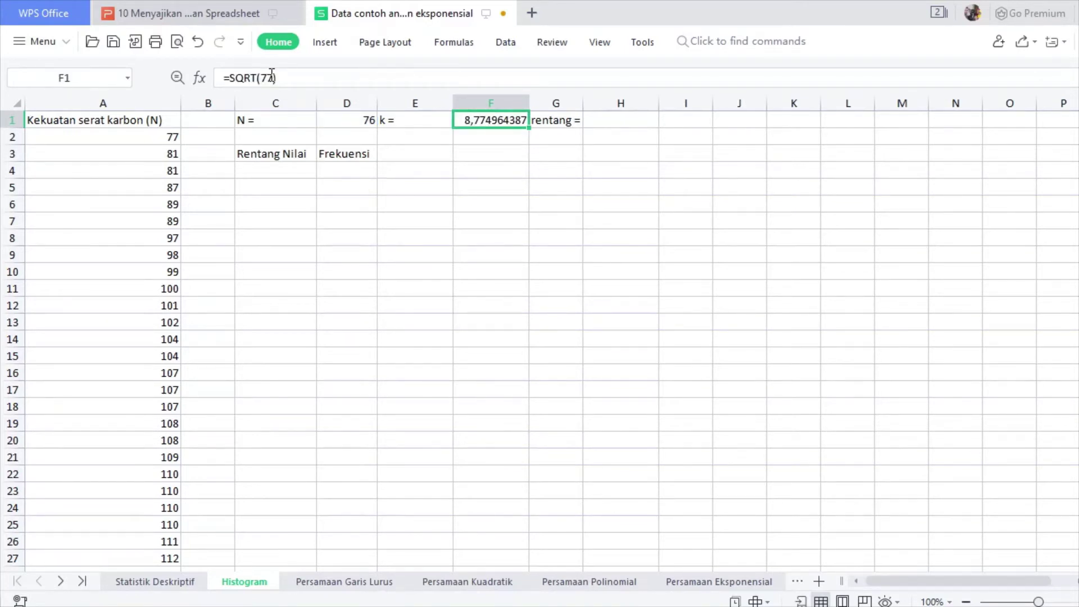
Replace the SQRT function in cell F1 with the natural logarithm, making the formula =LN(77)
{"action": "left_click", "coordinate": [272, 77]}
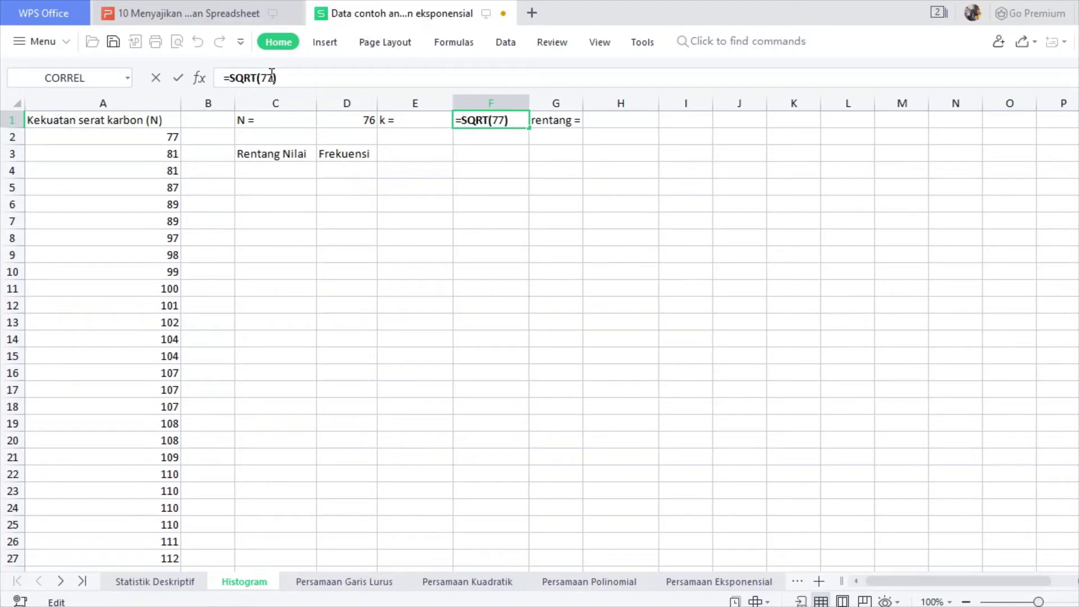
{"action": "double_click", "coordinate": [246, 77]}
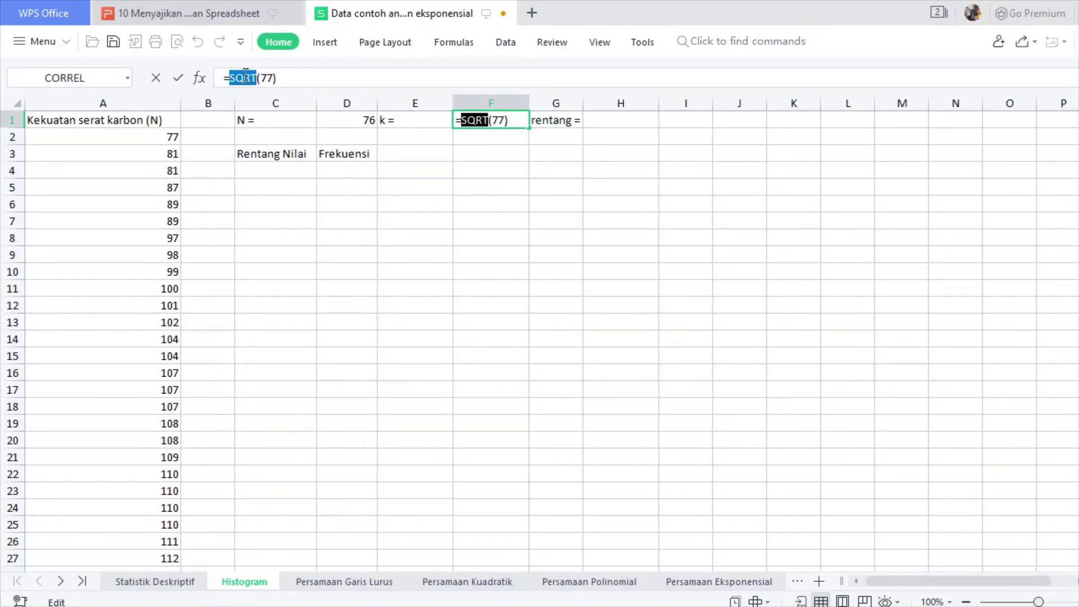
{"action": "key", "text": "BackSpace"}
{"action": "type", "text": "ln"}
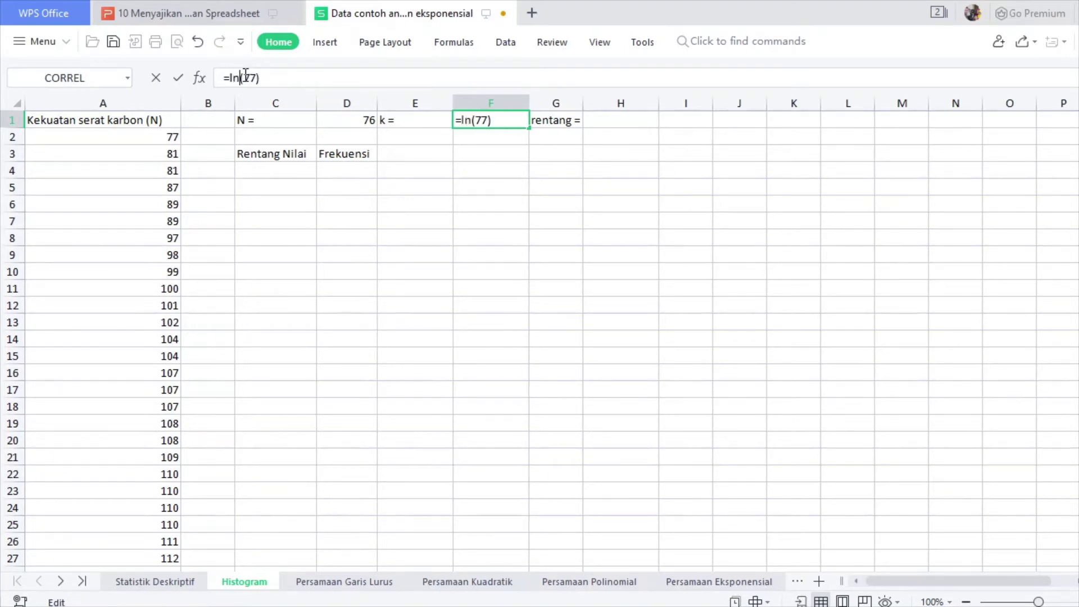
{"action": "key", "text": "Return"}
{"action": "key", "text": "Up"}
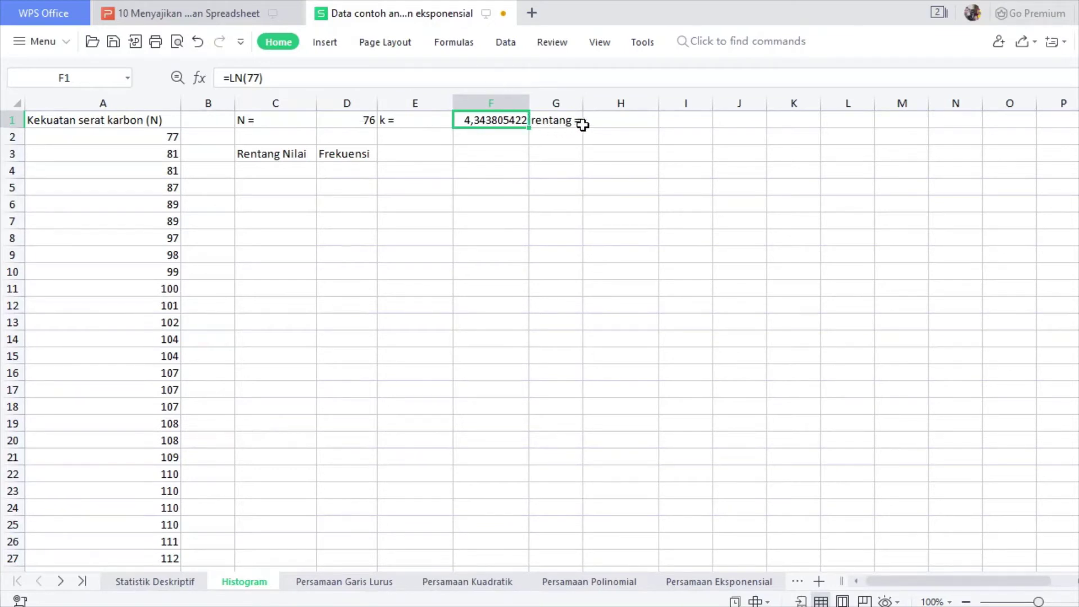
Fit column G to its label and start the rentang formula in H1 with =(MAX(A2:A77)-
{"action": "double_click", "coordinate": [582, 103]}
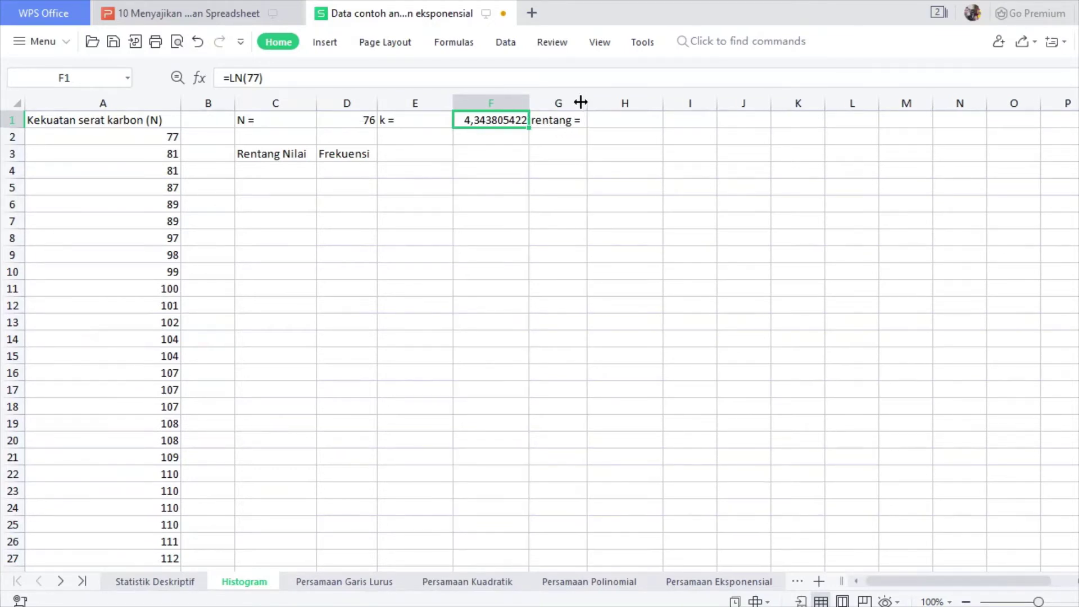
{"action": "left_click", "coordinate": [608, 122]}
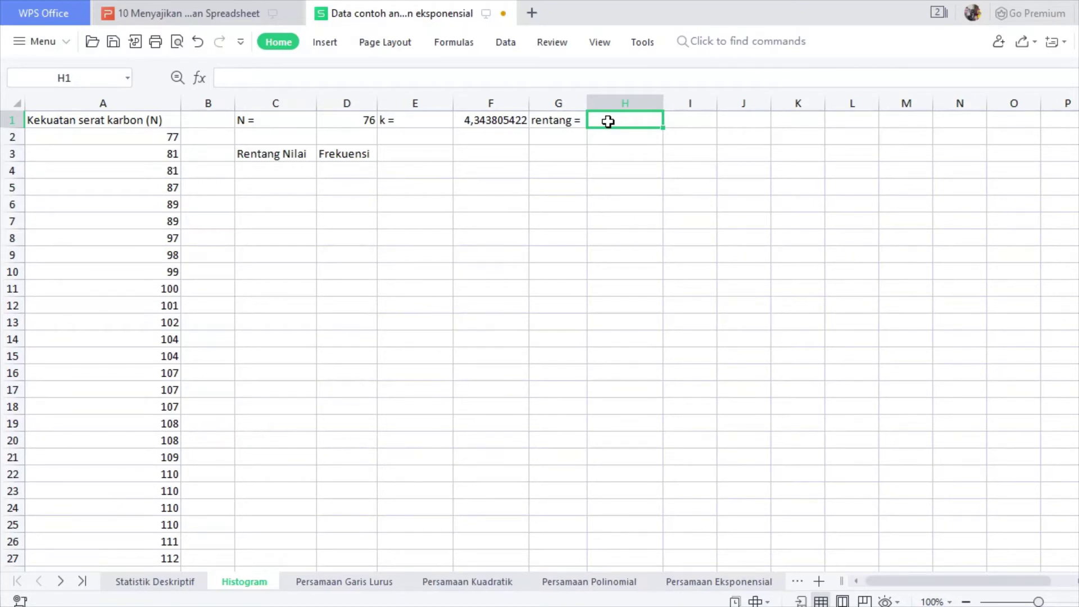
{"action": "type", "text": "(max("}
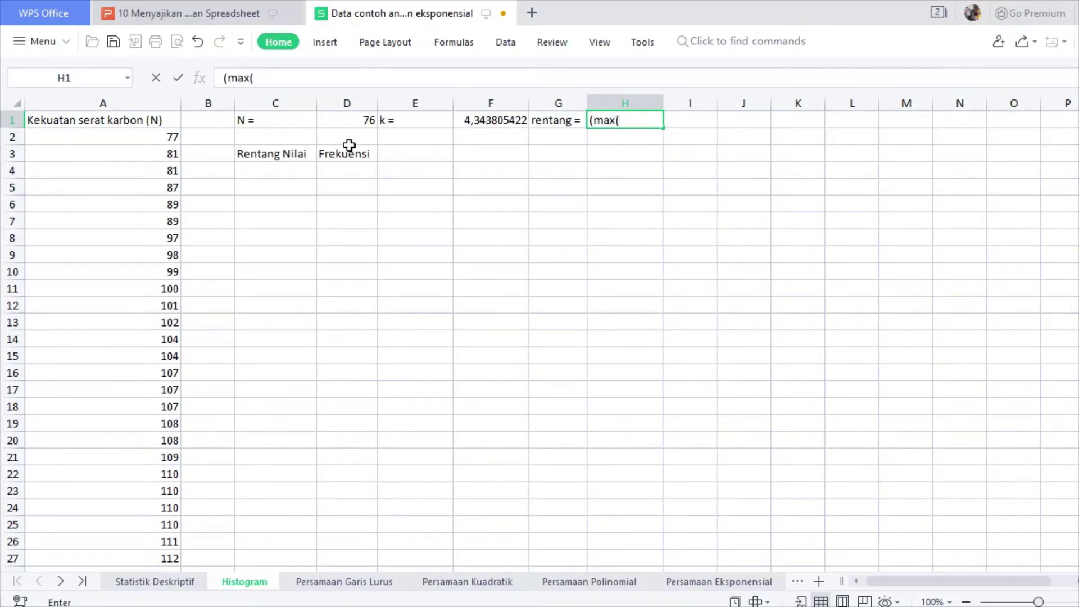
{"action": "left_click", "coordinate": [159, 139]}
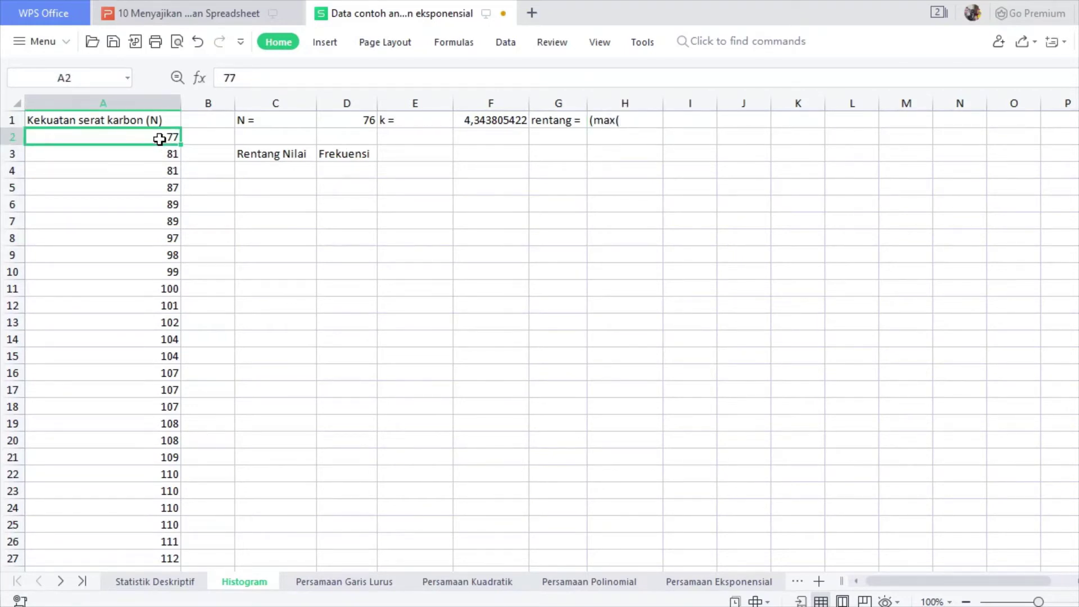
{"action": "double_click", "coordinate": [594, 118]}
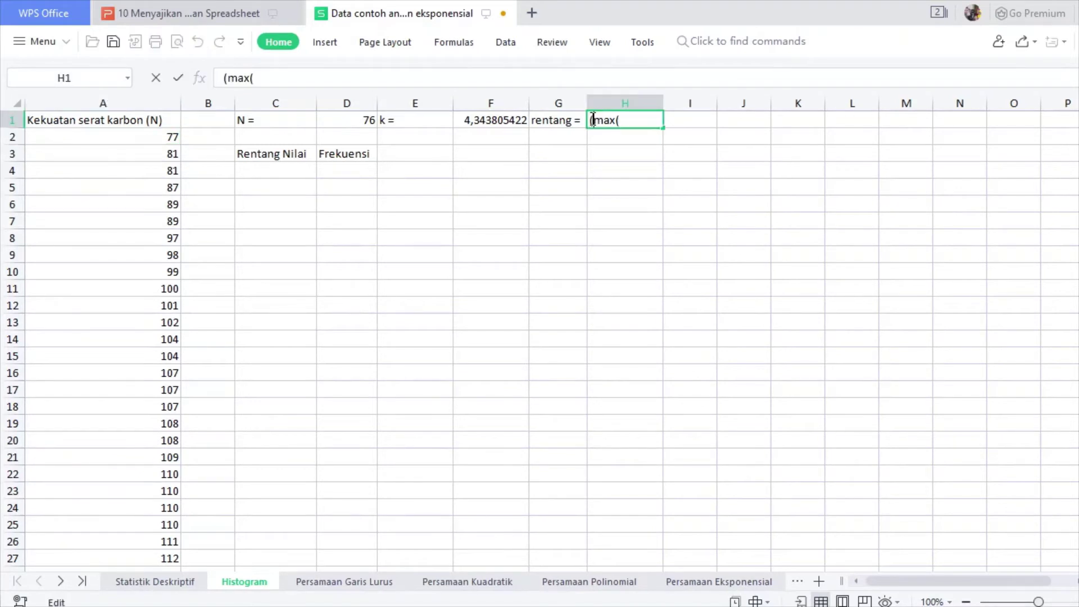
{"action": "type", "text": "="}
{"action": "key", "text": "End"}
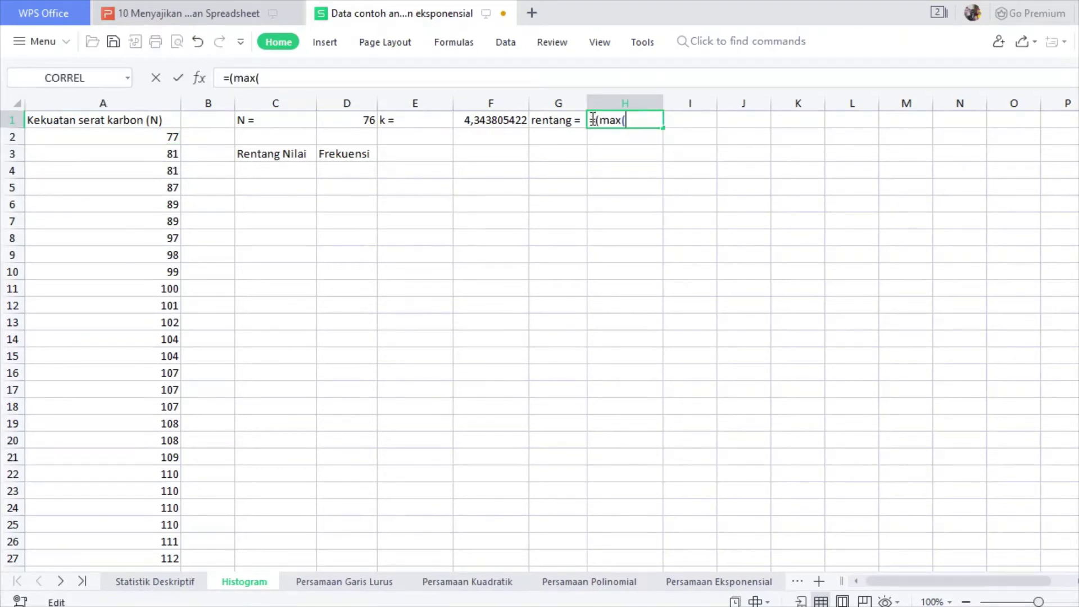
{"action": "left_click", "coordinate": [168, 139]}
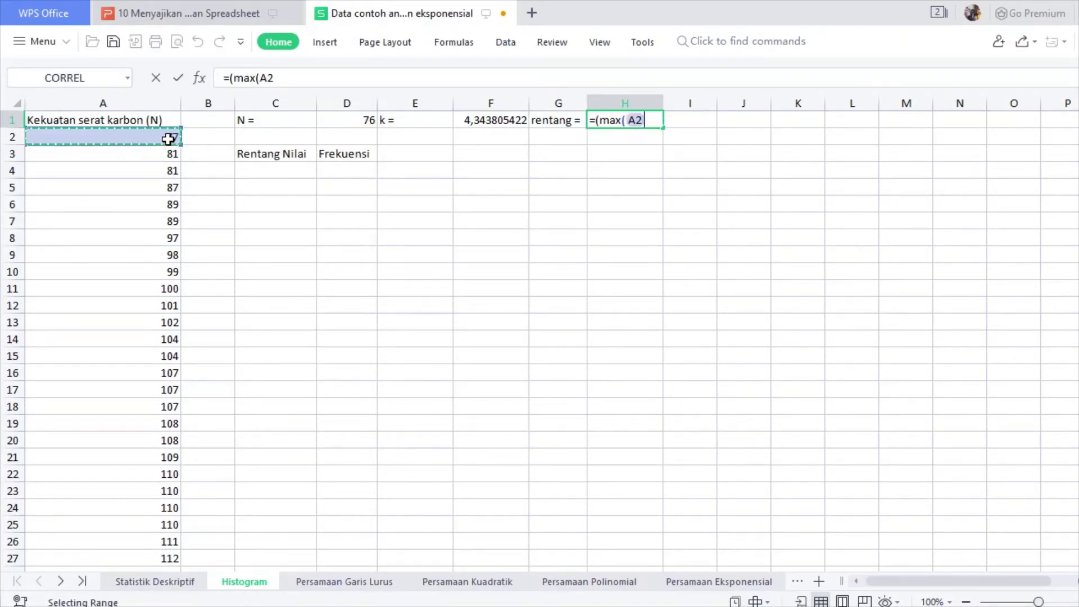
{"action": "key", "text": "ctrl+shift+Down"}
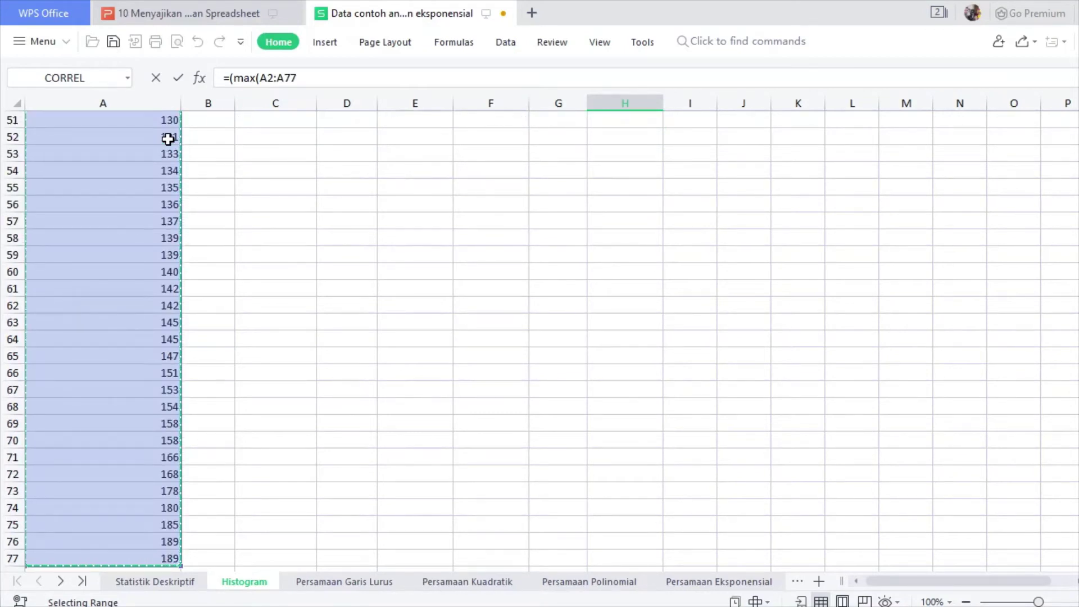
{"action": "type", "text": ")-"}
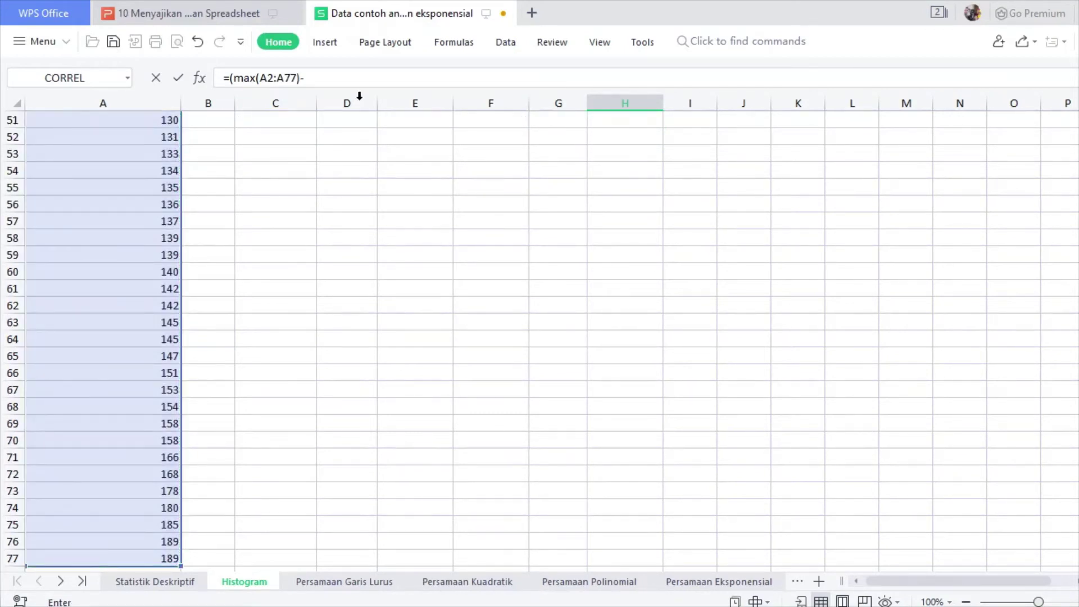
Complete the rentang formula in H1 by subtracting MIN(A2:A77) and dividing the difference by 5
{"action": "scroll", "coordinate": [540, 338], "scroll_direction": "up", "scroll_amount": 17}
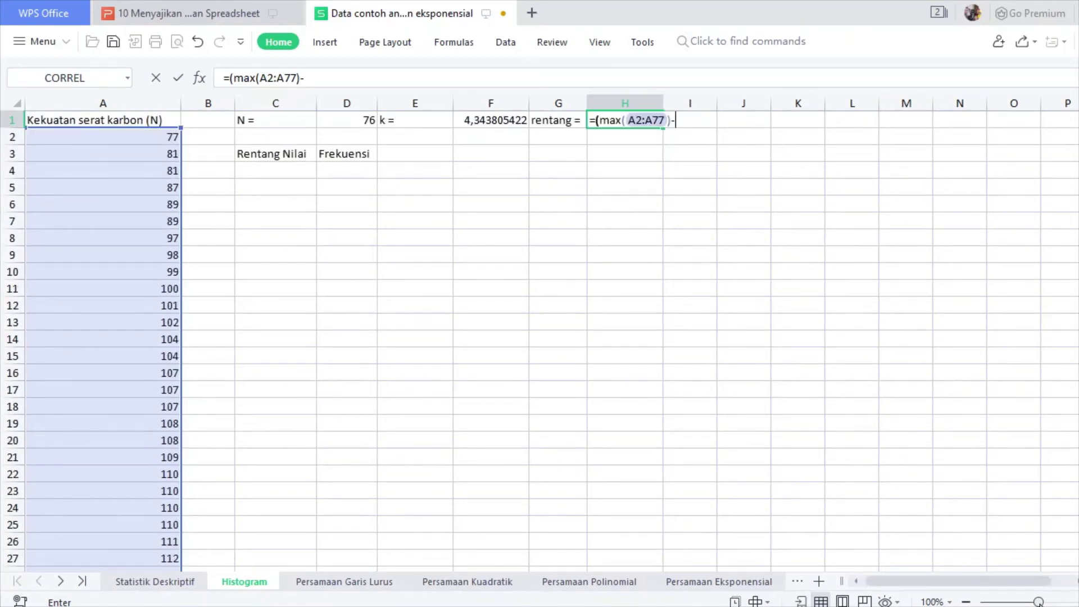
{"action": "type", "text": "min(A2"}
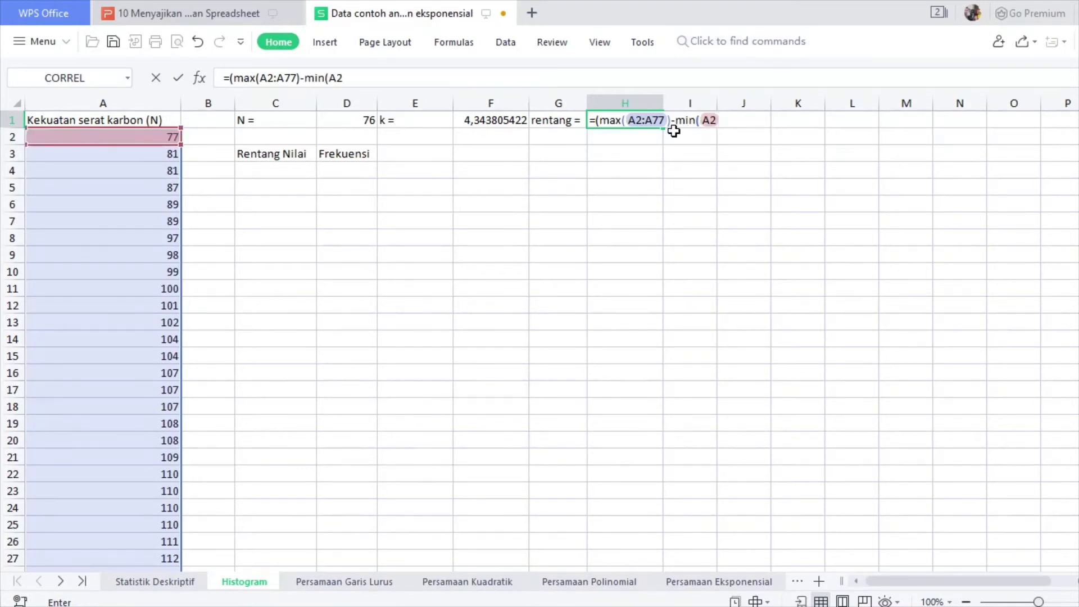
{"action": "type", "text": ":"}
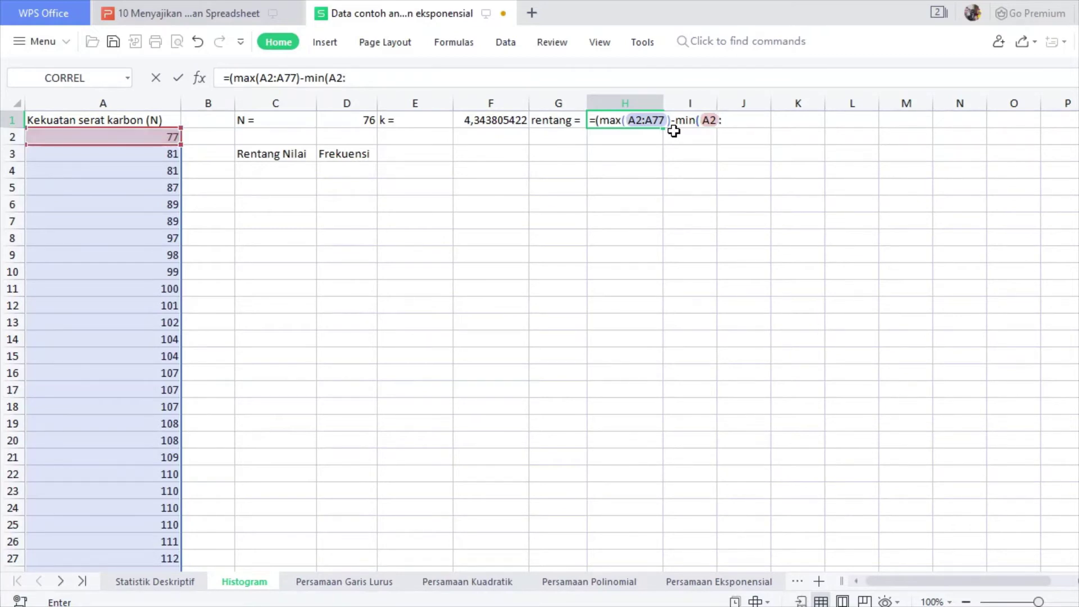
{"action": "type", "text": "A77"}
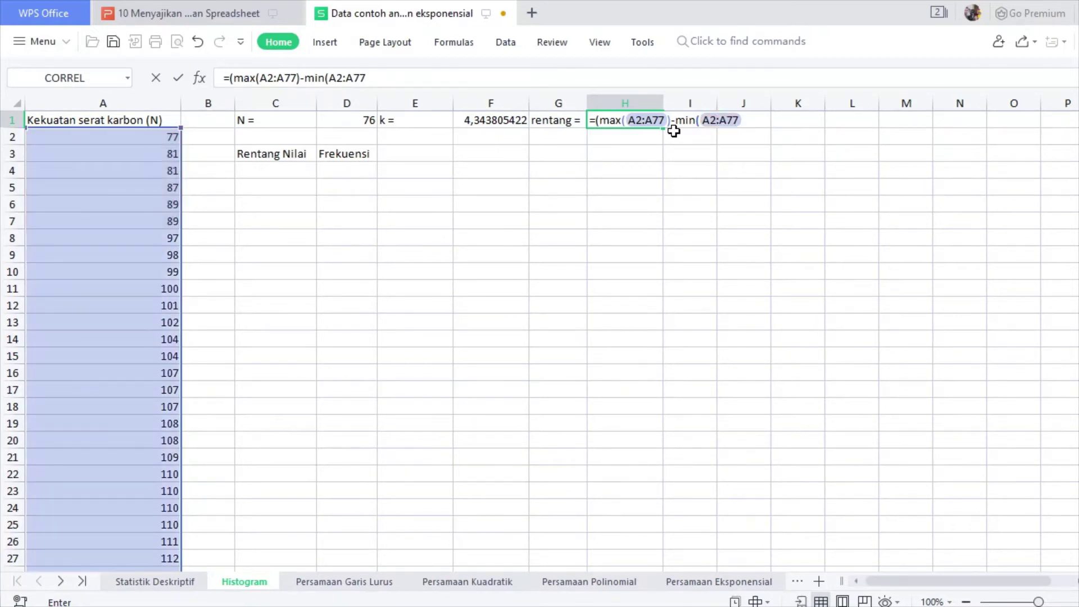
{"action": "type", "text": ")"}
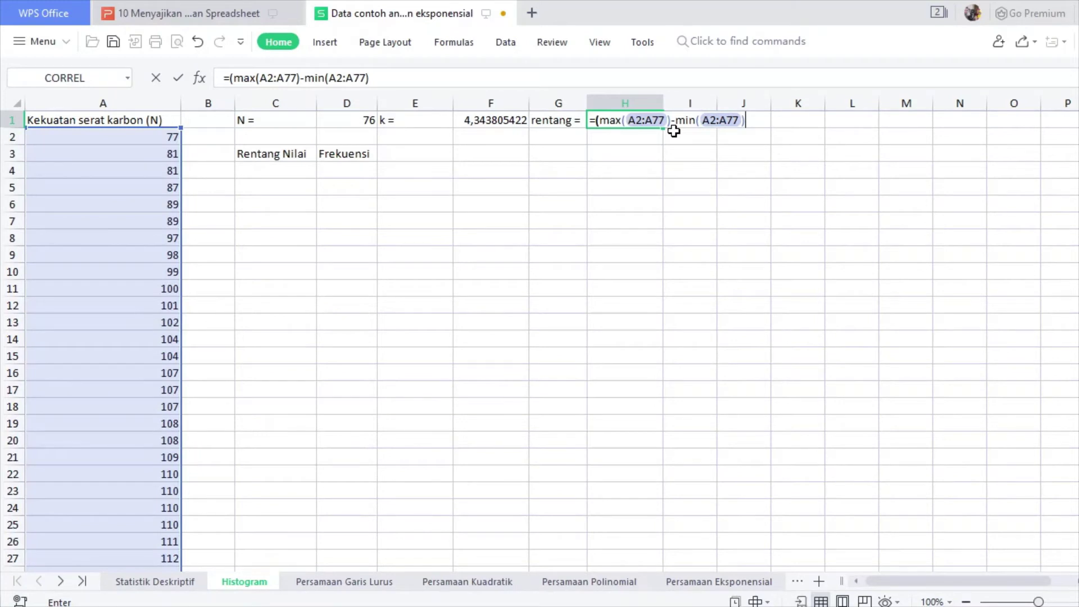
{"action": "type", "text": ")/"}
{"action": "type", "text": "5"}
{"action": "key", "text": "Return"}
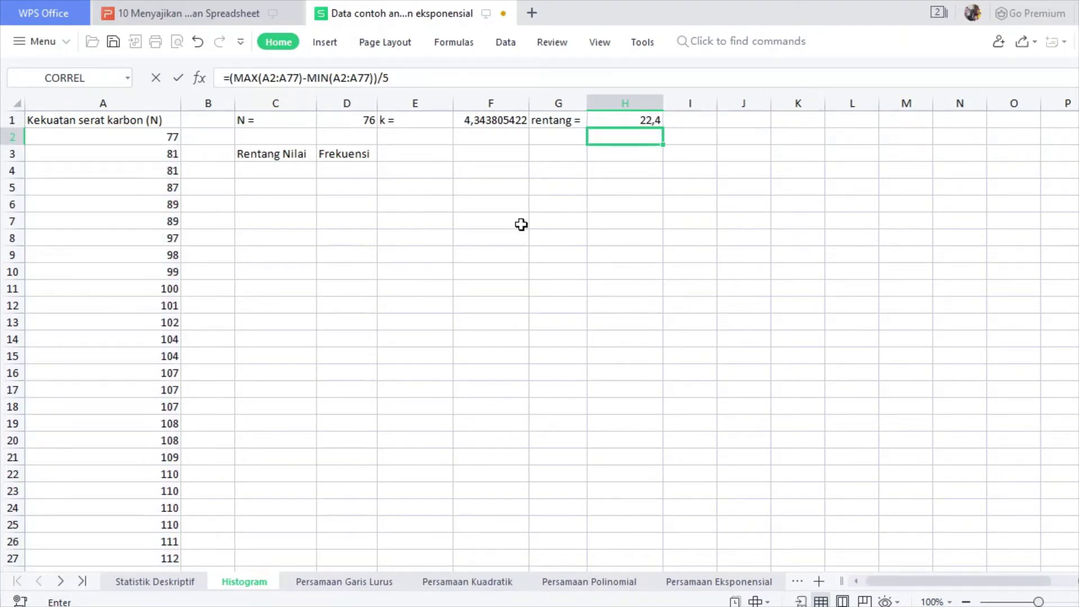
{"action": "left_click", "coordinate": [636, 120]}
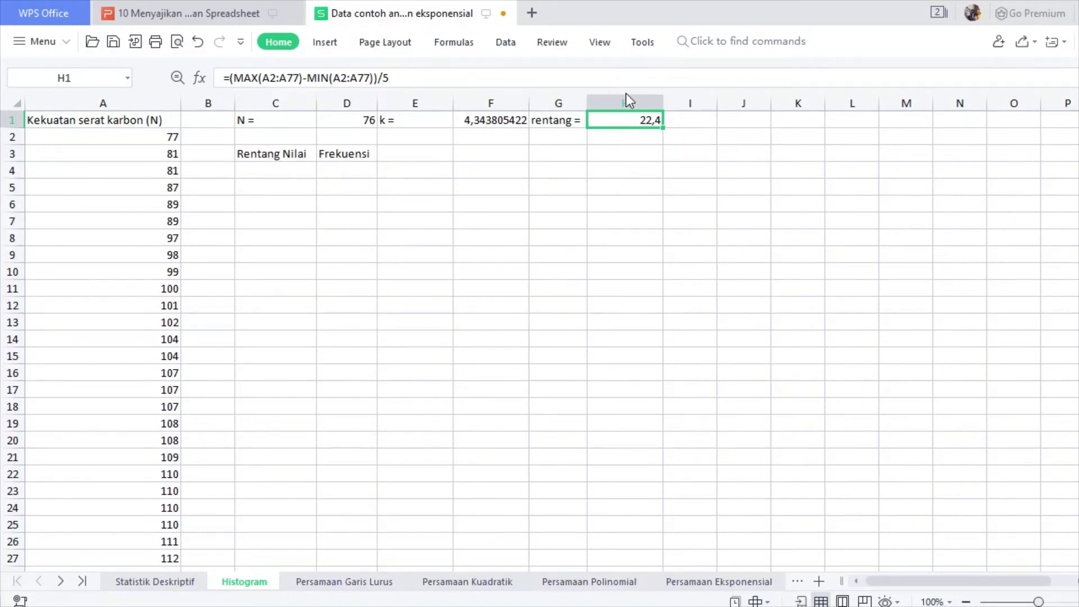
Enter the first two class intervals under Rentang Nilai: 77-98 in C4 and 99 - 121 in C5
{"action": "left_click", "coordinate": [261, 173]}
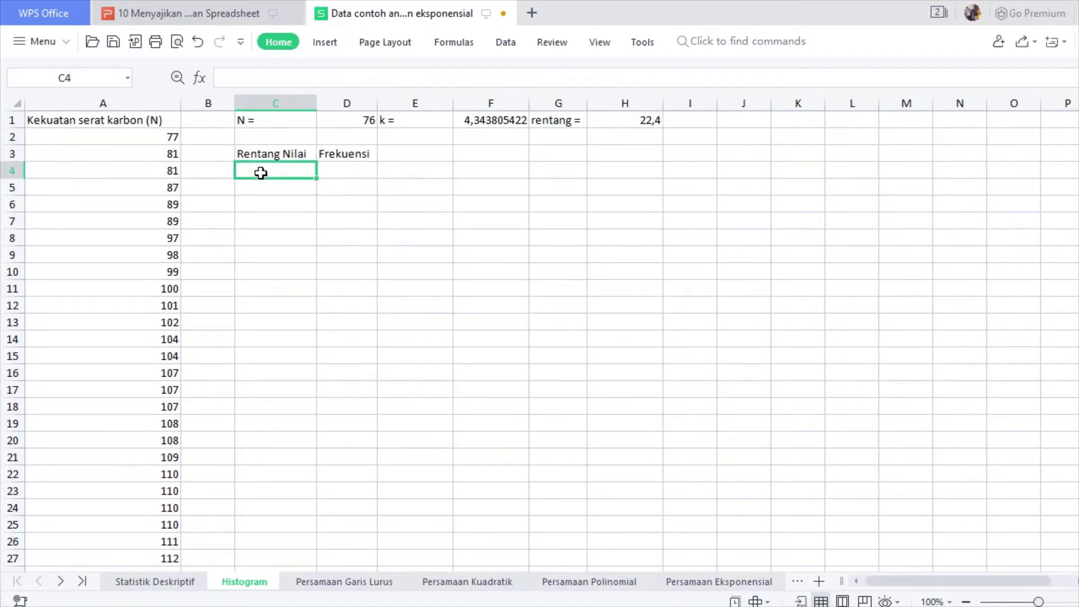
{"action": "type", "text": "7"}
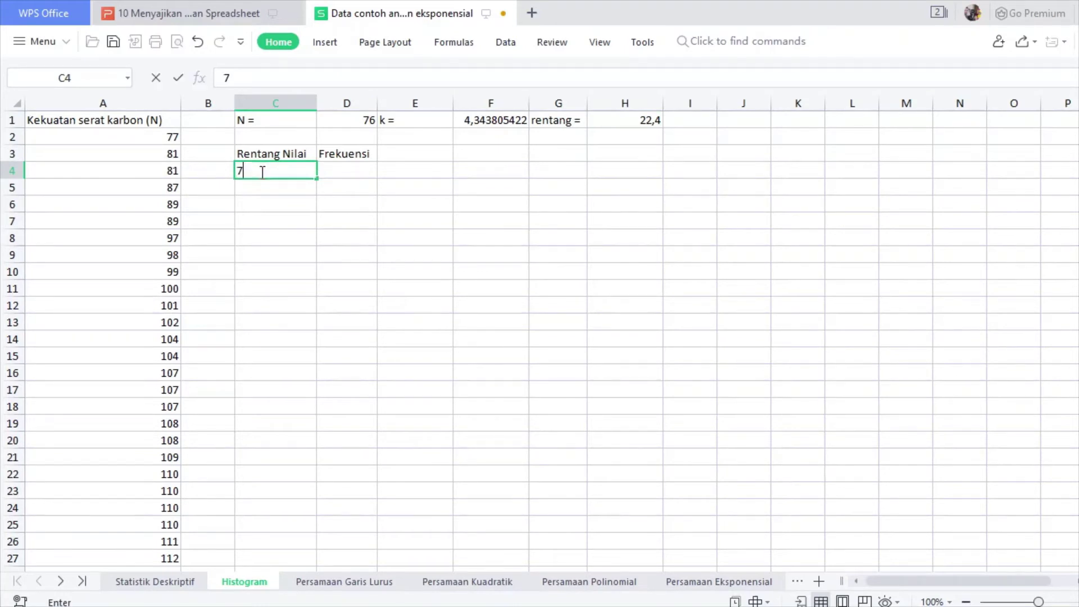
{"action": "type", "text": "7-98"}
{"action": "key", "text": "Return"}
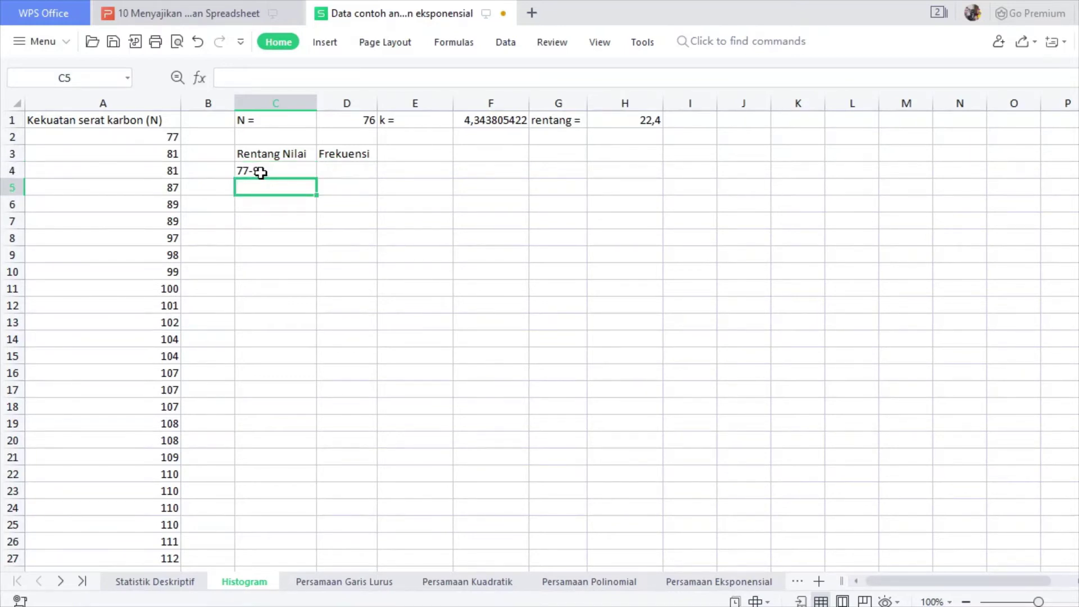
{"action": "type", "text": "99 -"}
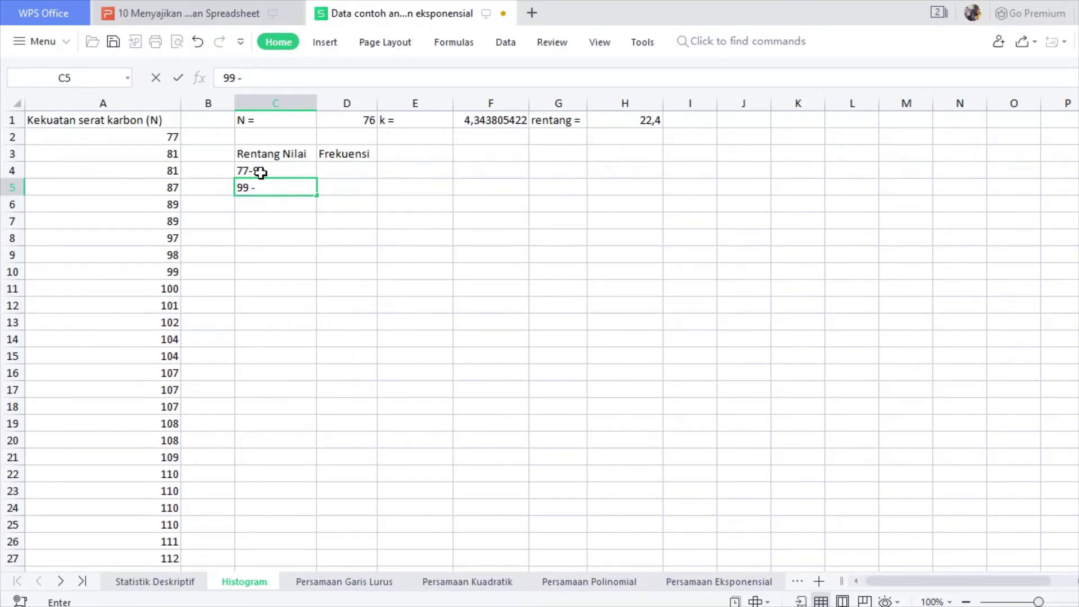
{"action": "type", "text": "121"}
{"action": "key", "text": "Return"}
Add the class intervals 122 - 144 in C6 and 145 - 167 in C7
{"action": "type", "text": "12"}
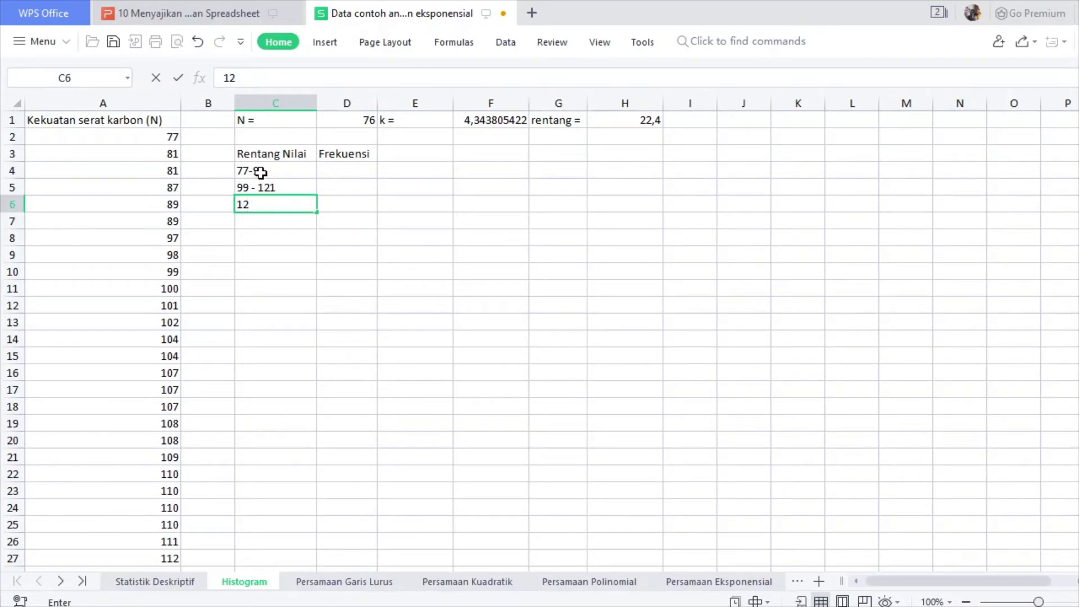
{"action": "type", "text": "2 - 144"}
{"action": "key", "text": "Return"}
{"action": "type", "text": "1"}
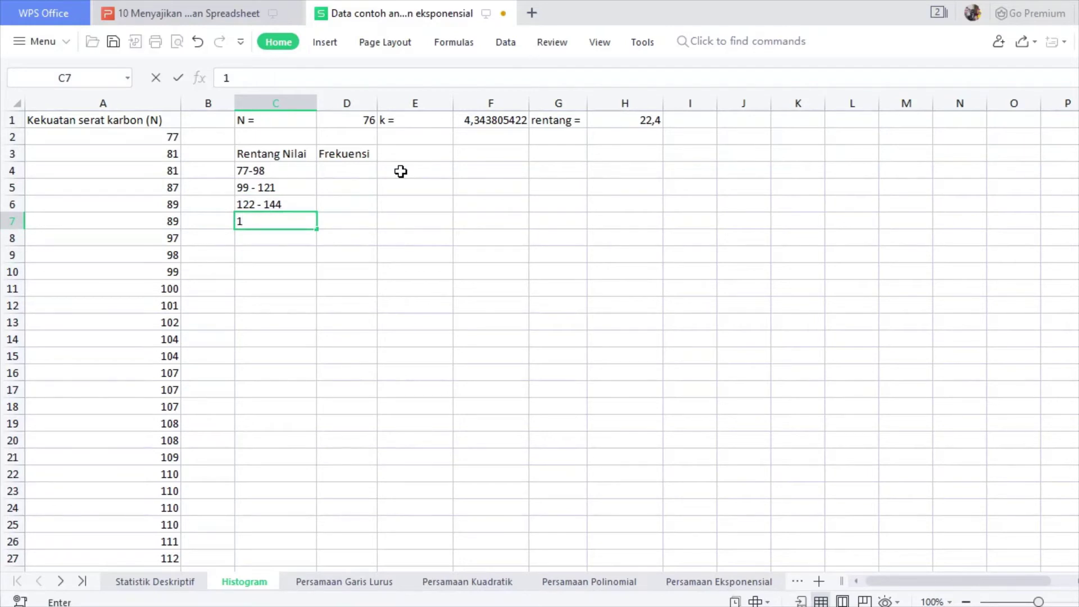
{"action": "type", "text": "45 - 167"}
{"action": "key", "text": "Return"}
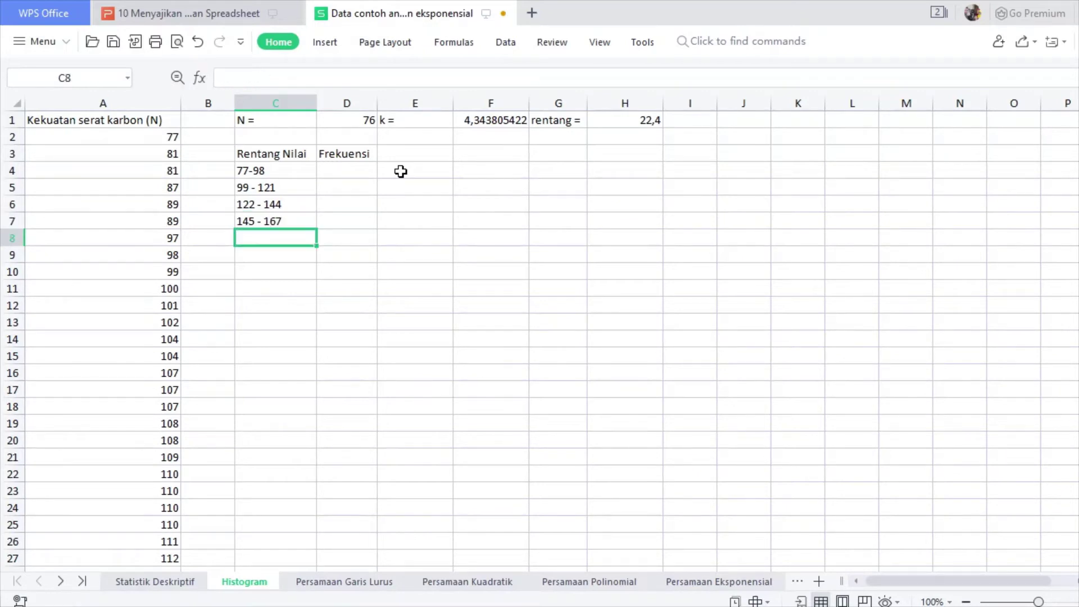
Add the class intervals 168 - 190 in C8 and 191 - 2013 in C9
{"action": "type", "text": "168 -"}
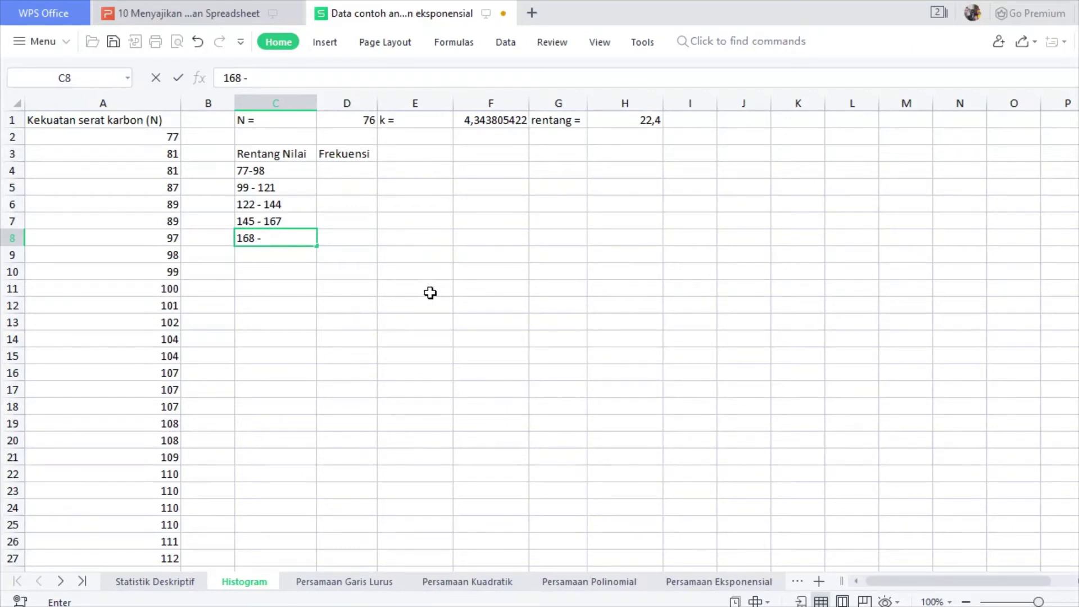
{"action": "type", "text": "190"}
{"action": "key", "text": "Return"}
{"action": "type", "text": "191 -"}
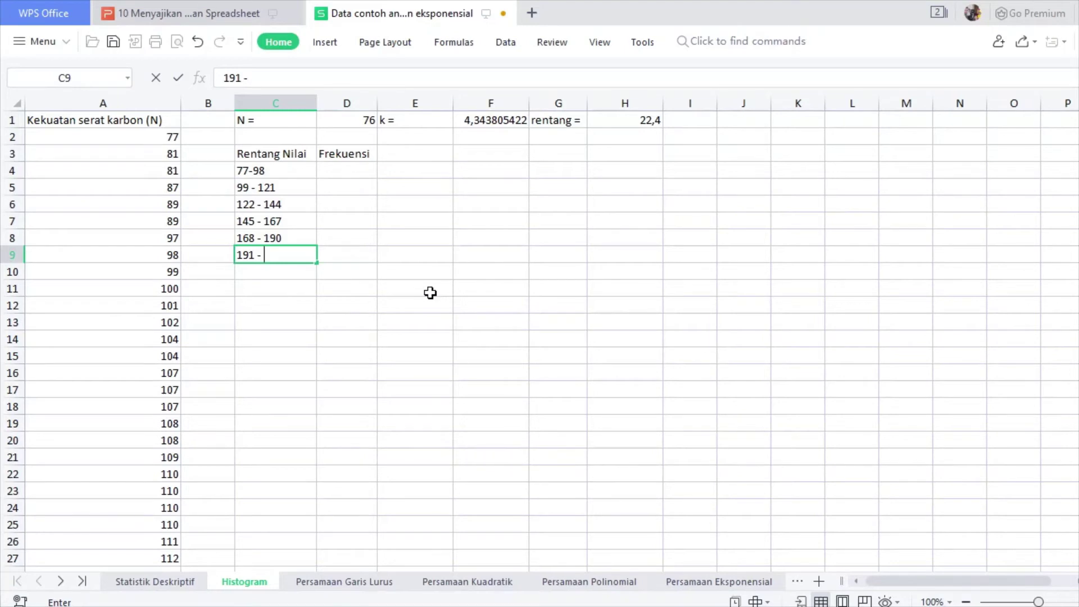
{"action": "type", "text": "2"}
{"action": "type", "text": "023"}
{"action": "type", "text": "1"}
{"action": "type", "text": "3"}
{"action": "key", "text": "Return"}
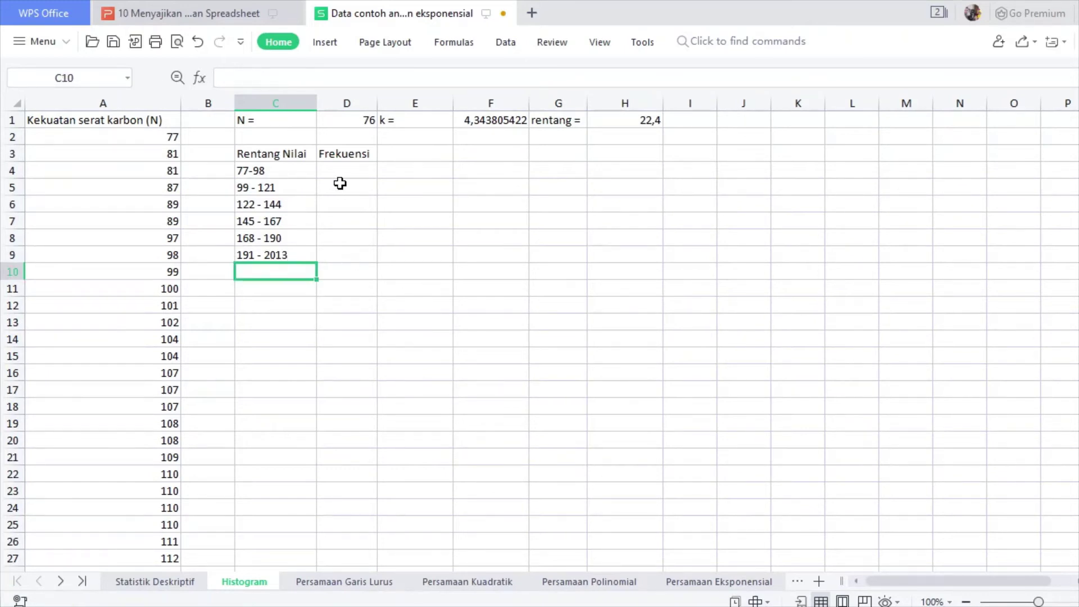
{"action": "left_click", "coordinate": [350, 165]}
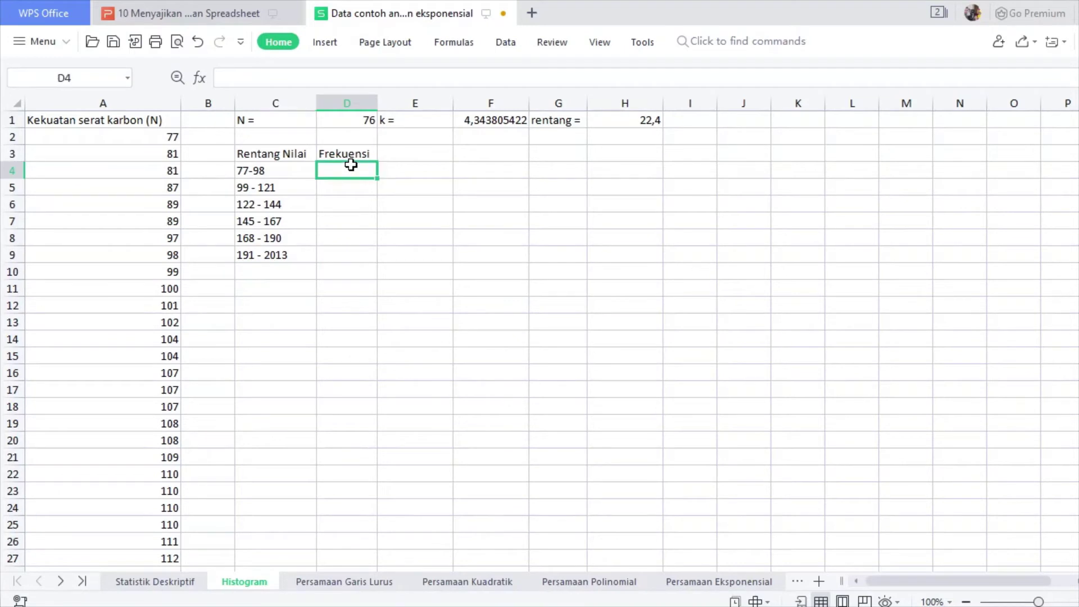
{"action": "left_click", "coordinate": [295, 157]}
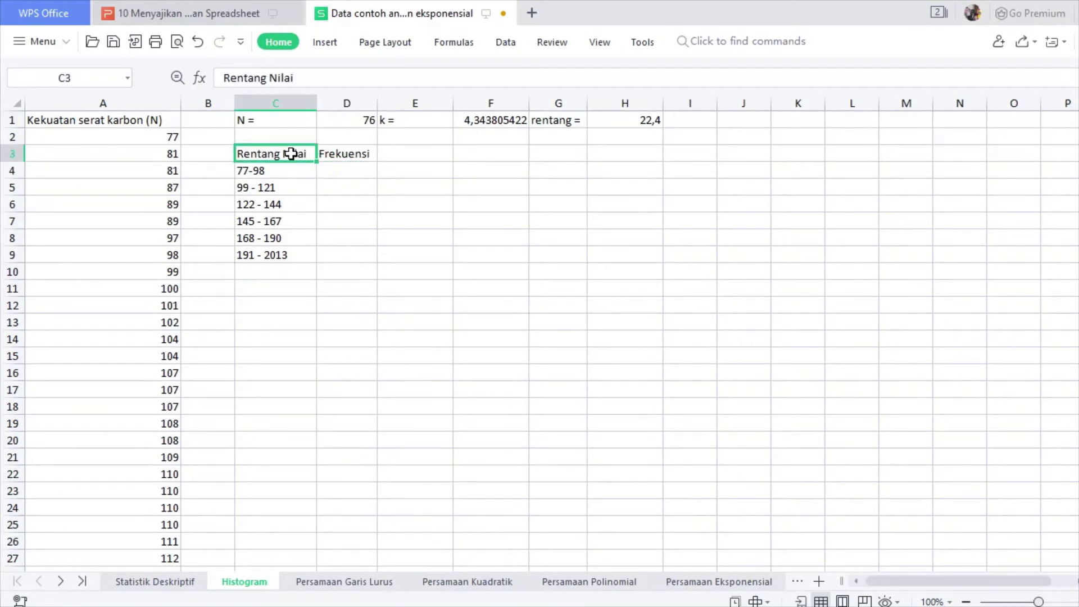
{"action": "left_click", "coordinate": [294, 258], "text": "shift"}
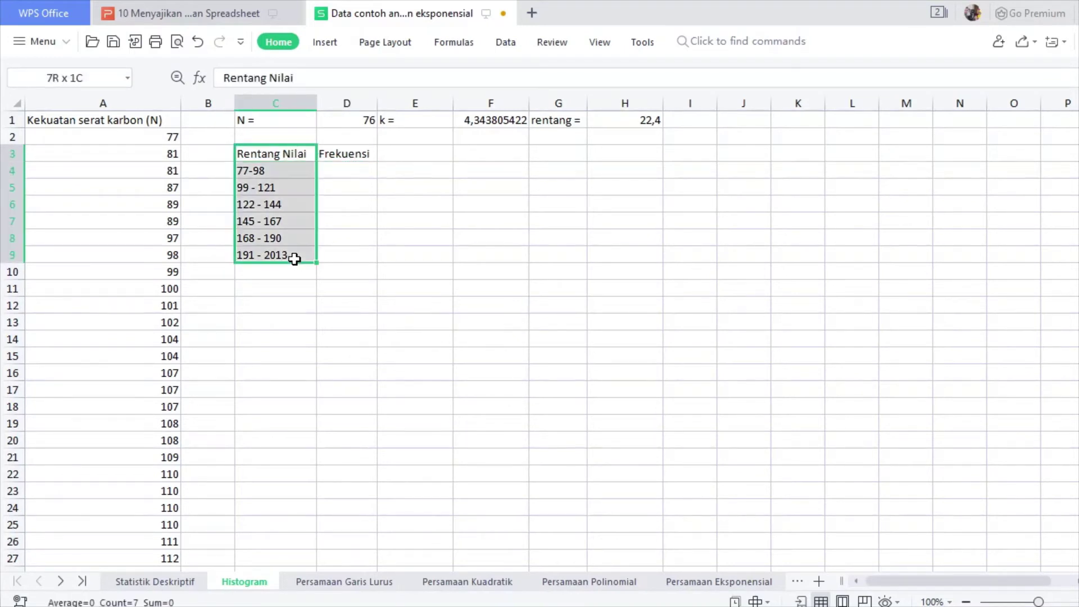
{"action": "left_click", "coordinate": [335, 155]}
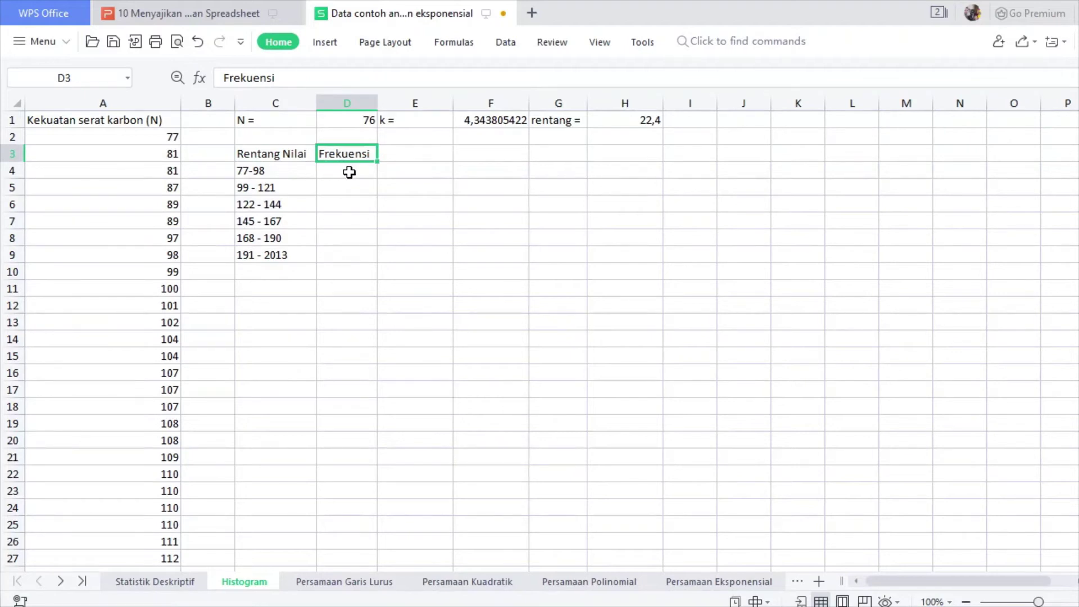
{"action": "left_click", "coordinate": [282, 174]}
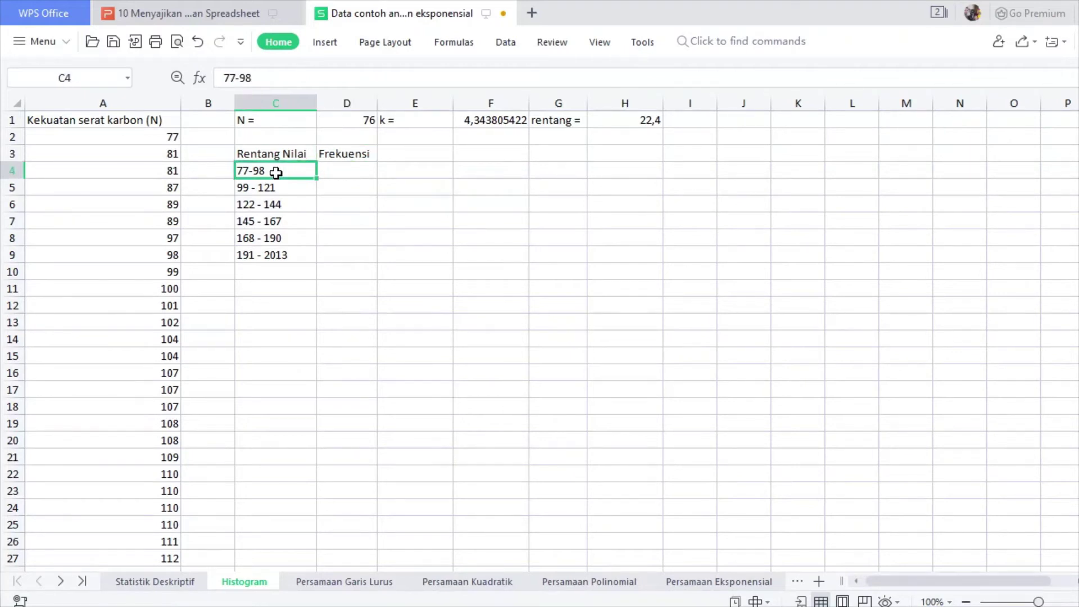
Count the carbon fibre values from 77 to 98 in A2:A9 and enter 8 as their Frekuensi in D4
{"action": "left_click", "coordinate": [345, 169]}
{"action": "left_click_drag", "start_coordinate": [156, 137], "coordinate": [151, 258]}
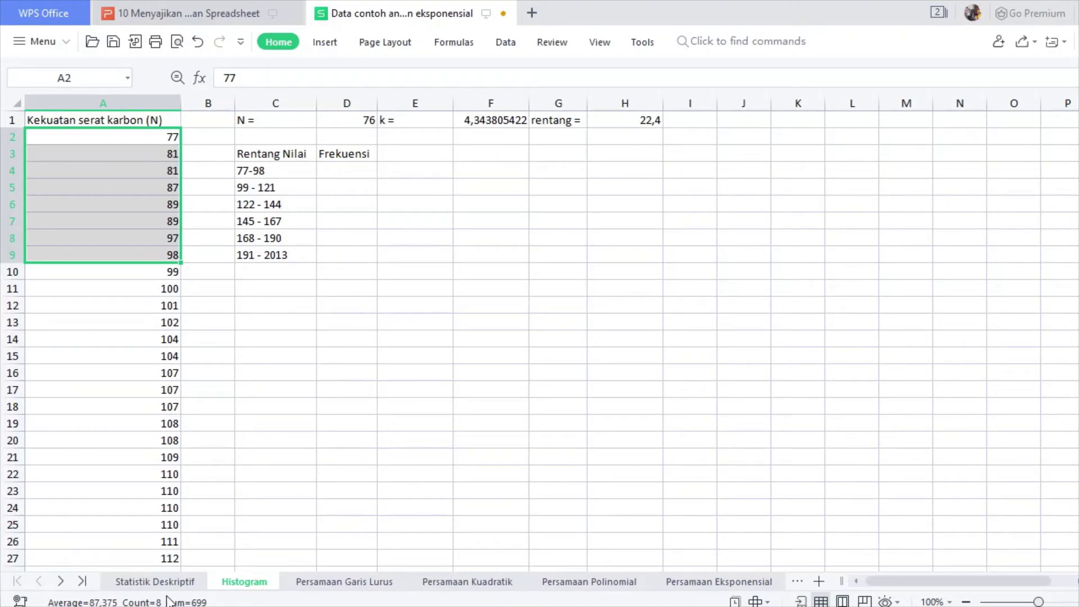
{"action": "left_click", "coordinate": [341, 175]}
{"action": "type", "text": "8"}
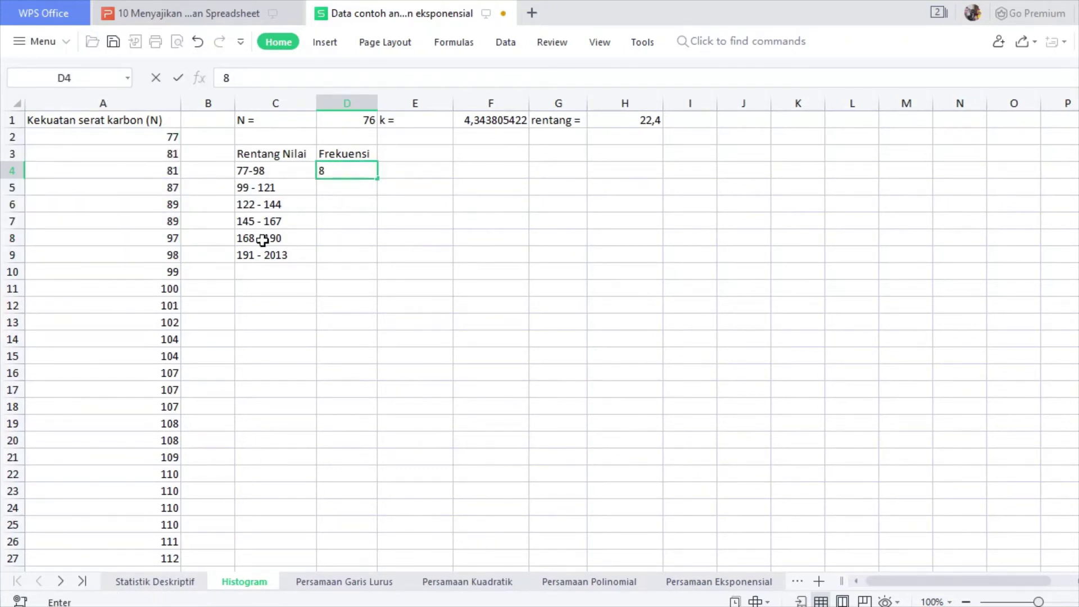
{"action": "left_click", "coordinate": [147, 272]}
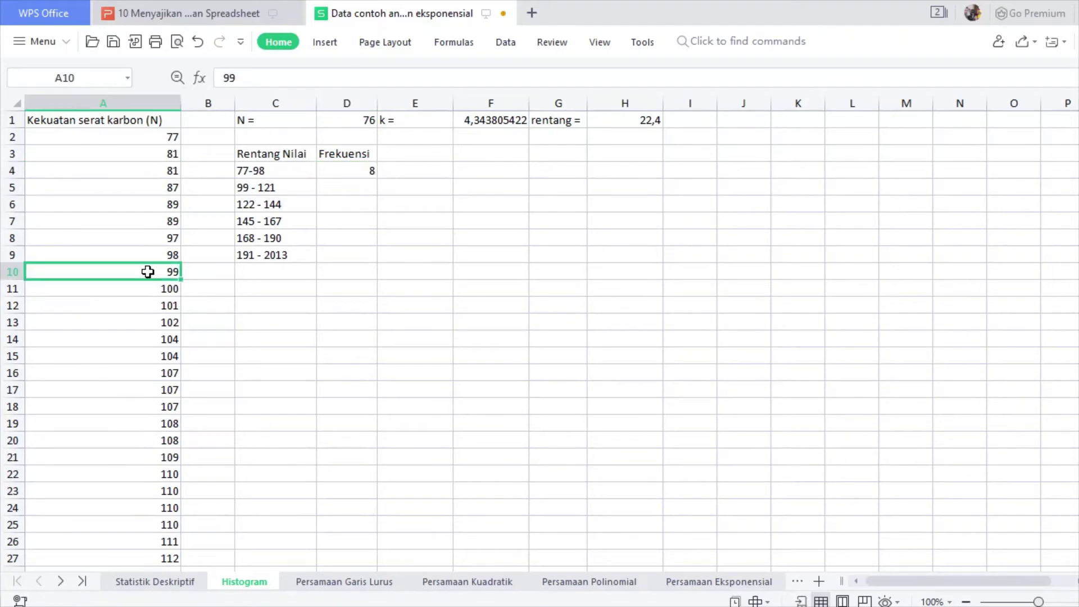
{"action": "key", "text": "shift+Down"}
{"action": "key", "text": "shift+Down"}
{"action": "key", "text": "shift+Down"}
{"action": "key", "text": "shift+Down"}
{"action": "key", "text": "shift+Down"}
{"action": "key", "text": "shift+Down"}
{"action": "key", "text": "shift+Down"}
{"action": "key", "text": "shift+Down"}
{"action": "key", "text": "shift+Down"}
{"action": "key", "text": "shift+Down"}
{"action": "key", "text": "shift+Down"}
{"action": "key", "text": "shift+Down"}
{"action": "key", "text": "shift+Down"}
{"action": "key", "text": "shift+Down"}
{"action": "key", "text": "shift+Down"}
{"action": "key", "text": "shift+Down"}
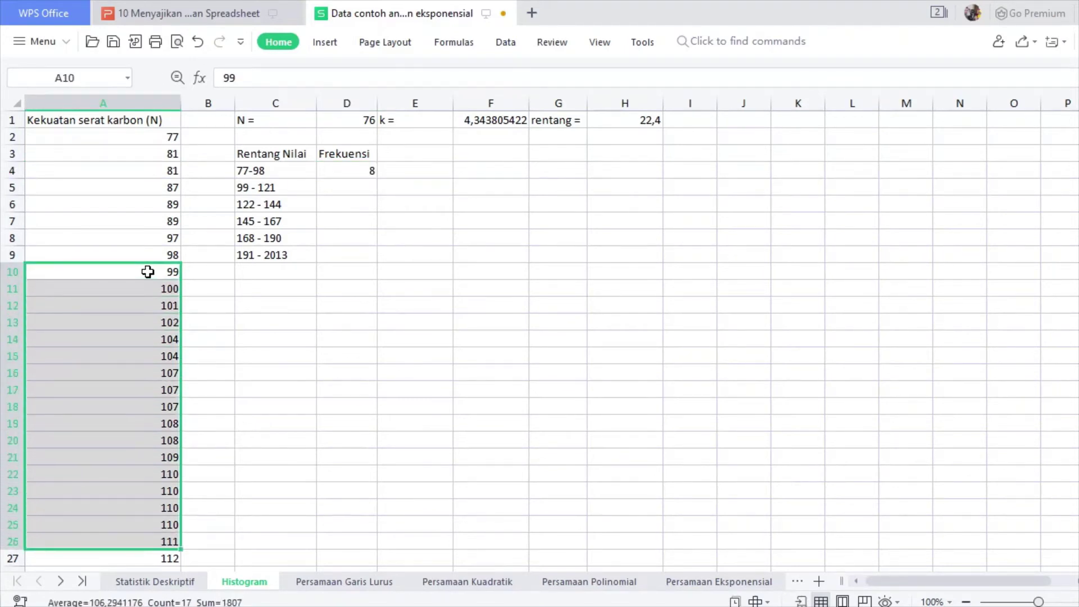
{"action": "key", "text": "shift+Down"}
{"action": "key", "text": "shift+Down"}
{"action": "key", "text": "shift+Down"}
{"action": "key", "text": "shift+Down"}
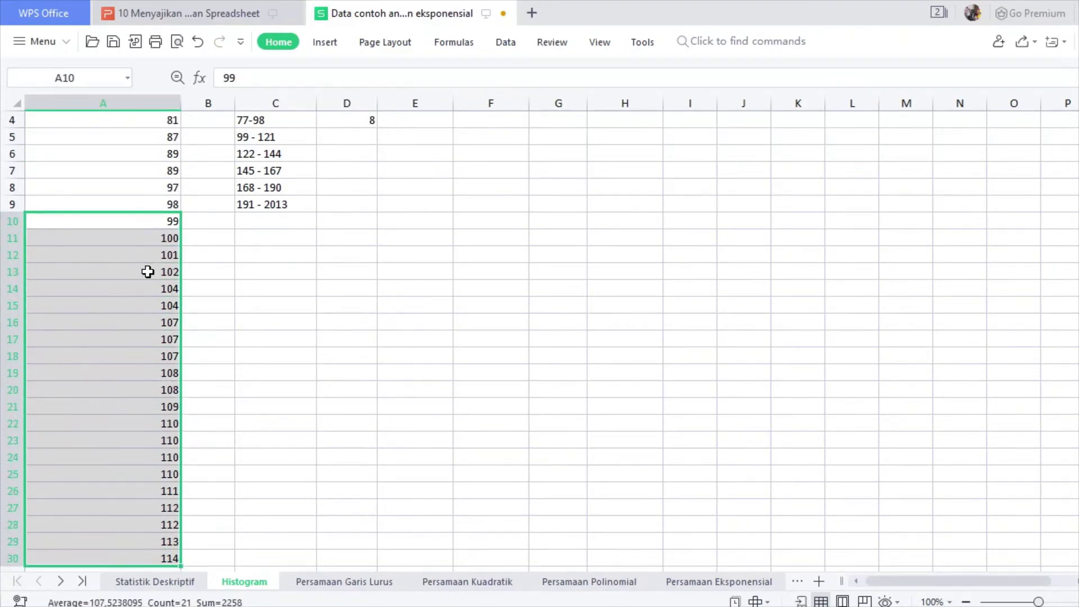
{"action": "key", "text": "ctrl+Home"}
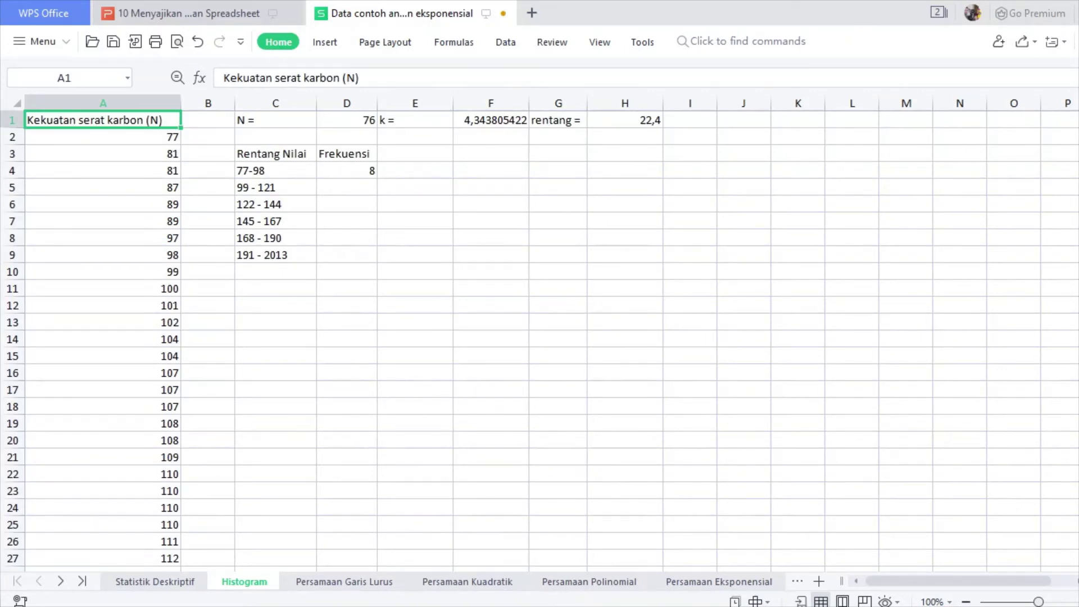
{"action": "left_click", "coordinate": [1017, 183]}
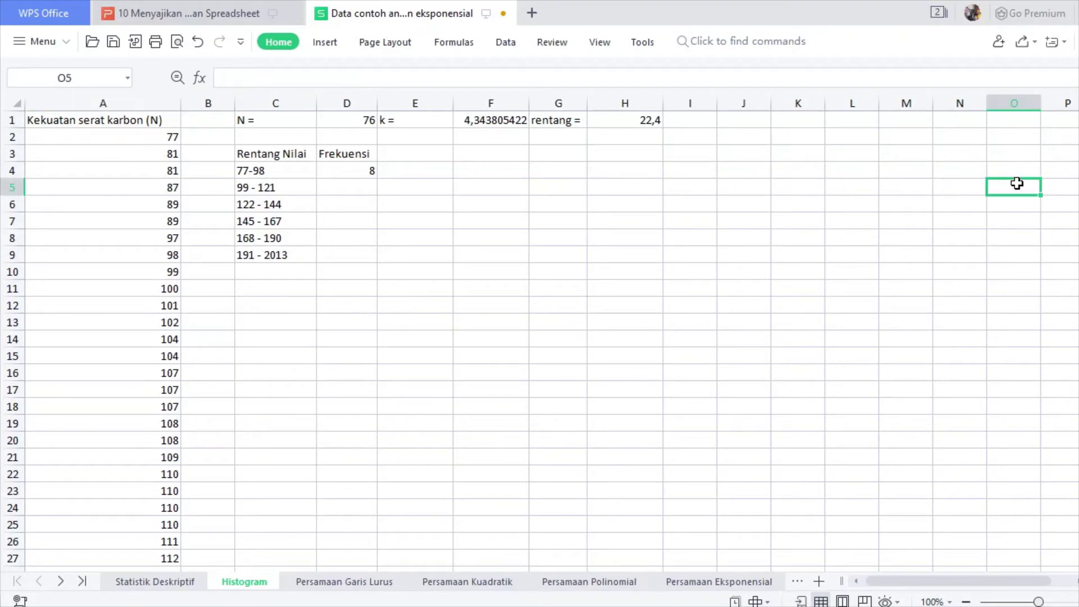
{"action": "left_click", "coordinate": [589, 154]}
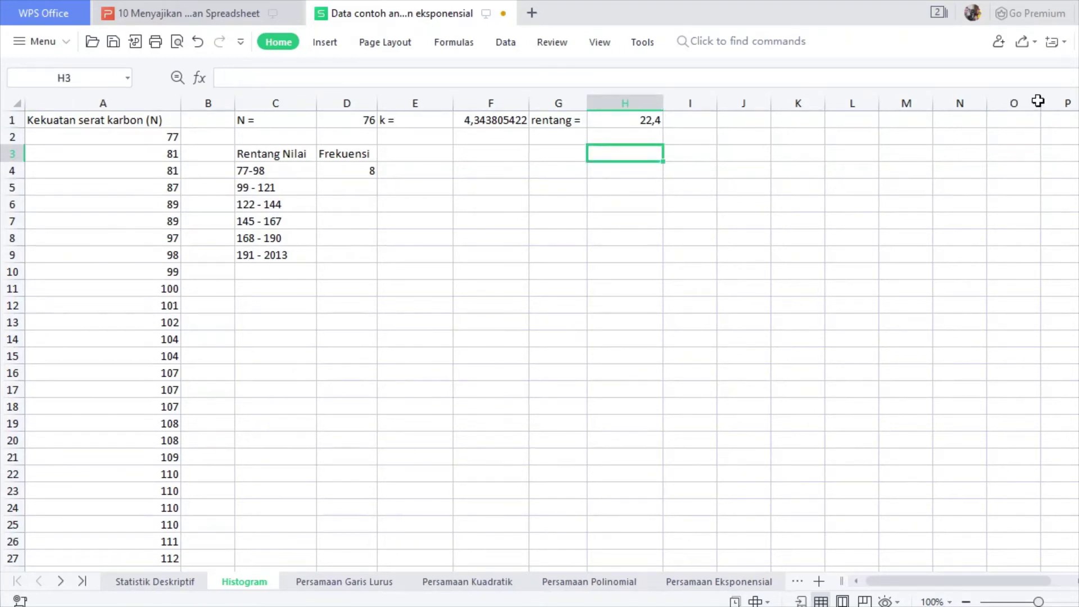
{"action": "left_click", "coordinate": [412, 160]}
{"action": "key", "text": "Up"}
{"action": "key", "text": "Up"}
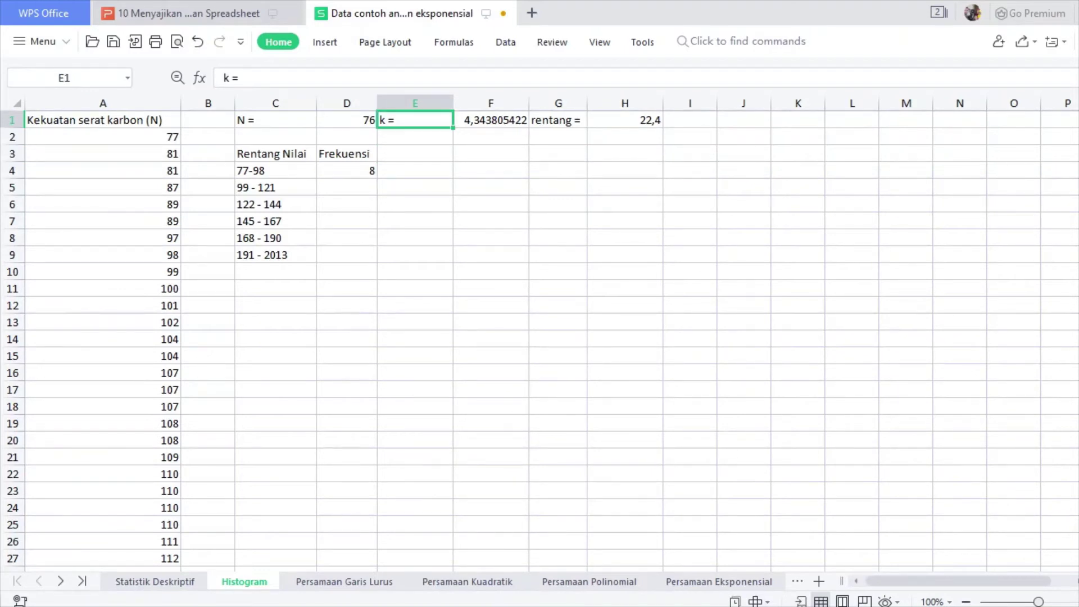
Split the worksheet horizontally below row 12 into two panes and return to cell A1
{"action": "left_click_drag", "start_coordinate": [1078, 569], "coordinate": [1078, 316]}
{"action": "left_click", "coordinate": [156, 353]}
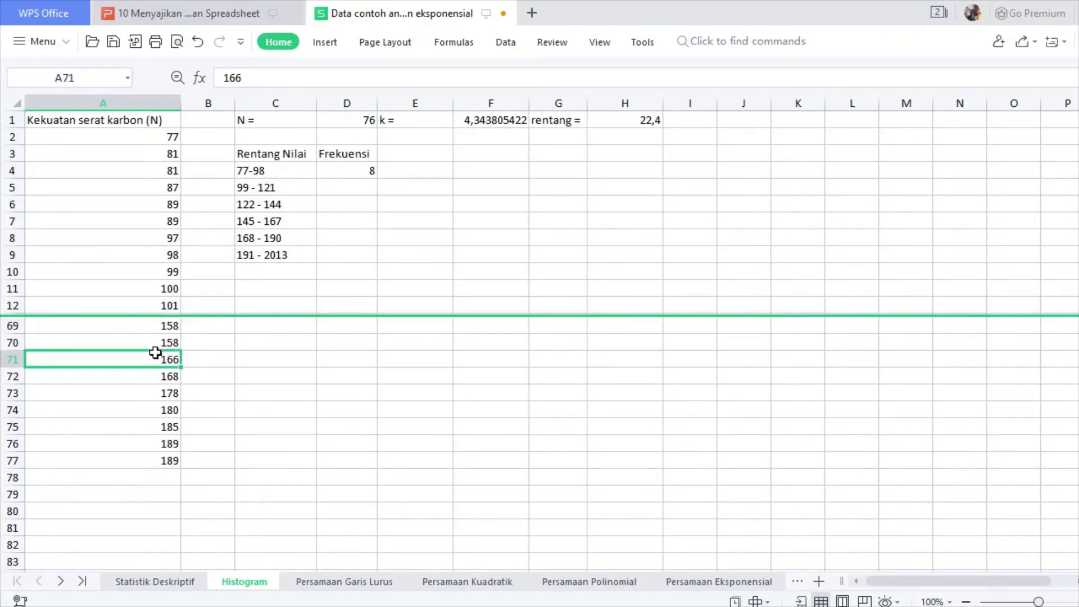
{"action": "key", "text": "ctrl+Home"}
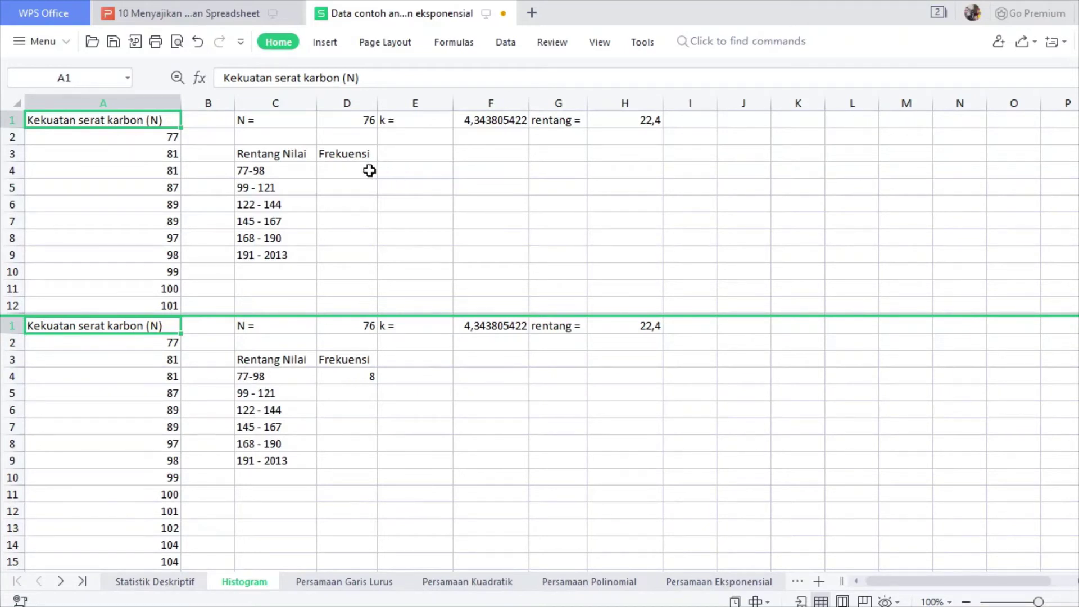
Select the values from 99 to 121 in A10:A38 to count the second class interval
{"action": "left_click", "coordinate": [147, 376]}
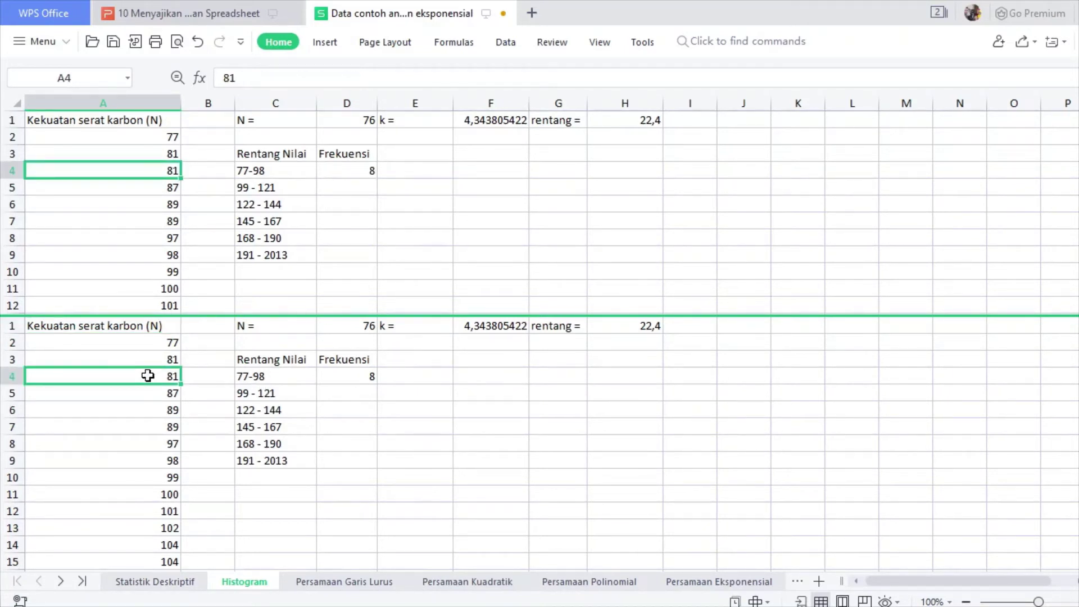
{"action": "key", "text": "Down"}
{"action": "key", "text": "Down"}
{"action": "key", "text": "Down"}
{"action": "key", "text": "Down"}
{"action": "key", "text": "Down"}
{"action": "key", "text": "Down"}
{"action": "key", "text": "Down"}
{"action": "key", "text": "Down"}
{"action": "key", "text": "Up"}
{"action": "key", "text": "Up"}
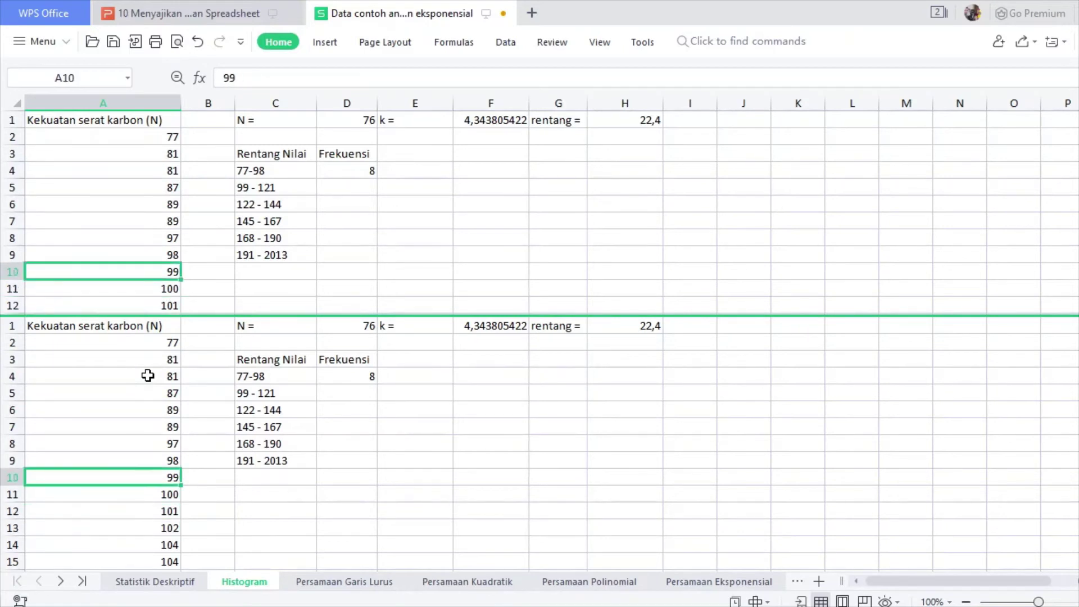
{"action": "key", "text": "shift+Down"}
{"action": "key", "text": "shift+Down"}
{"action": "key", "text": "shift+Down"}
{"action": "key", "text": "shift+Down"}
{"action": "key", "text": "shift+Down"}
{"action": "key", "text": "shift+Down"}
{"action": "key", "text": "shift+Down"}
{"action": "key", "text": "shift+Down"}
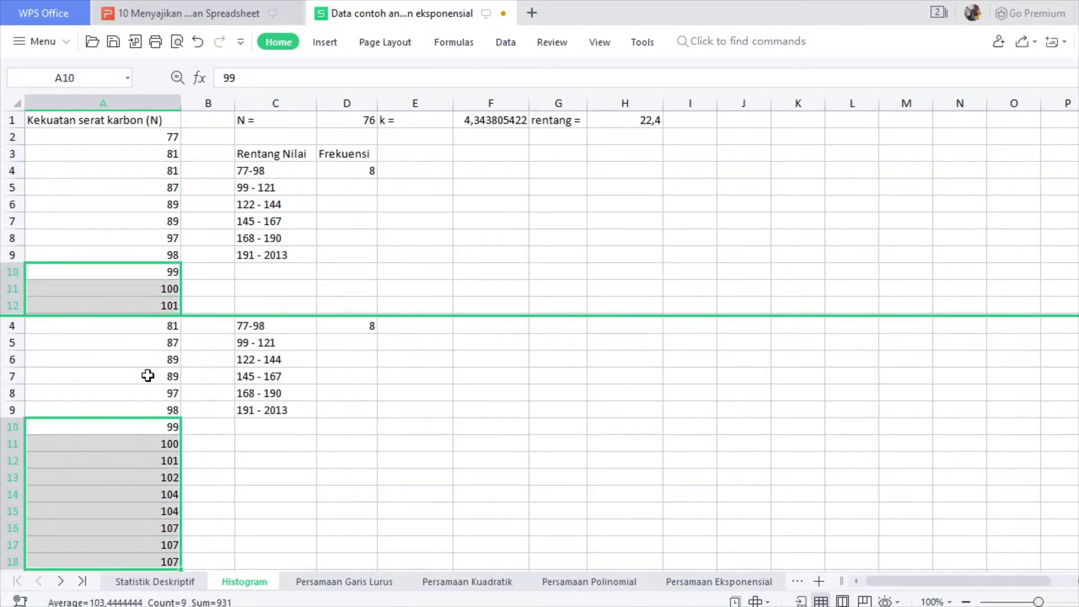
{"action": "key", "text": "shift+Down"}
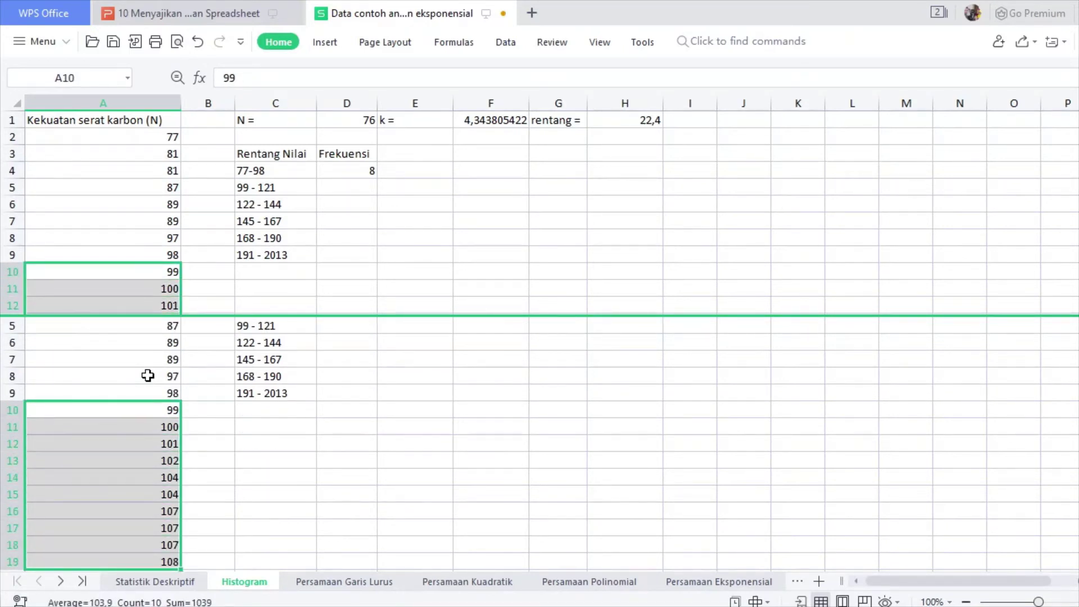
{"action": "key", "text": "shift+Down"}
{"action": "key", "text": "shift+Down"}
{"action": "key", "text": "shift+Down"}
{"action": "key", "text": "shift+Down"}
{"action": "key", "text": "shift+Down"}
{"action": "key", "text": "shift+Down"}
{"action": "key", "text": "shift+Down"}
{"action": "key", "text": "shift+Down"}
{"action": "key", "text": "shift+Down"}
{"action": "key", "text": "shift+Down"}
{"action": "key", "text": "shift+Down"}
{"action": "key", "text": "shift+Down"}
{"action": "key", "text": "shift+Down"}
{"action": "key", "text": "shift+Down"}
{"action": "key", "text": "shift+Down"}
{"action": "key", "text": "shift+Down"}
{"action": "key", "text": "shift+Down"}
{"action": "key", "text": "shift+Down"}
{"action": "key", "text": "shift+Down"}
{"action": "key", "text": "shift+Down"}
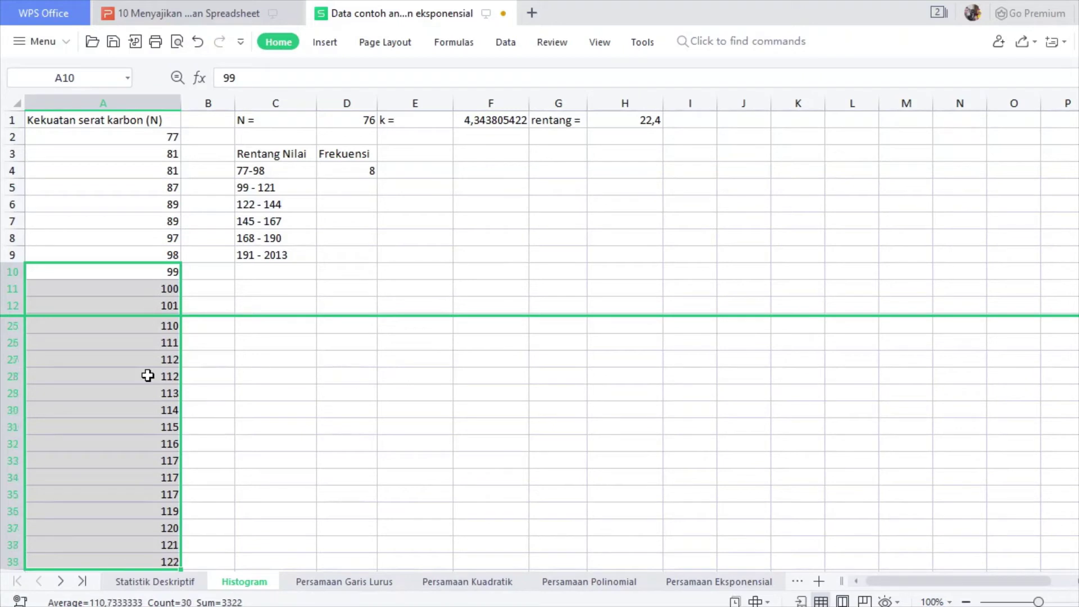
{"action": "key", "text": "shift+Up"}
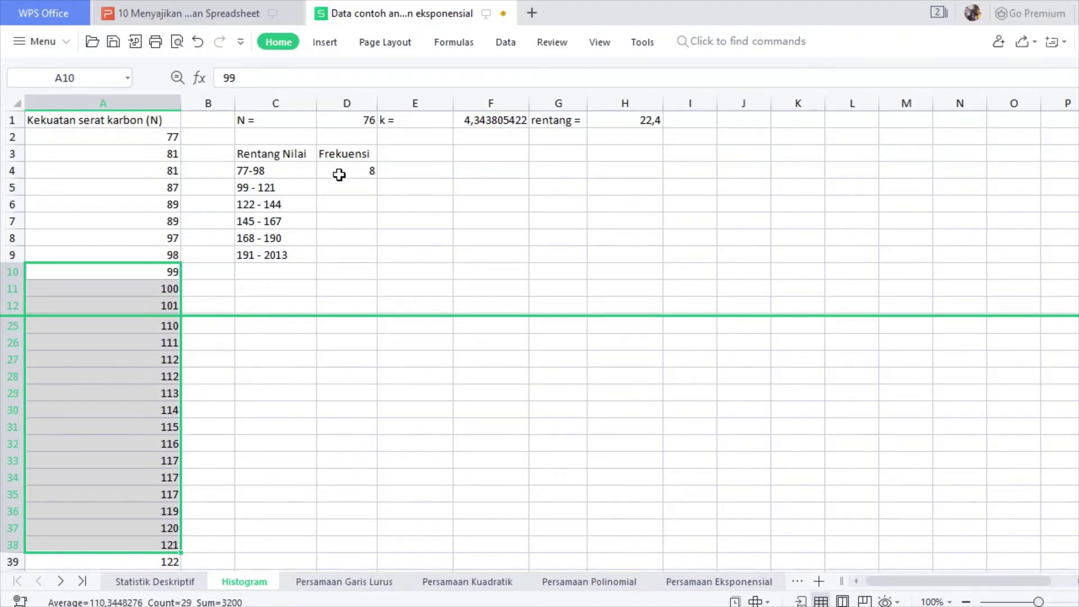
Enter 29 in D5 as the frequency for the 99 - 121 range
{"action": "left_click", "coordinate": [348, 183]}
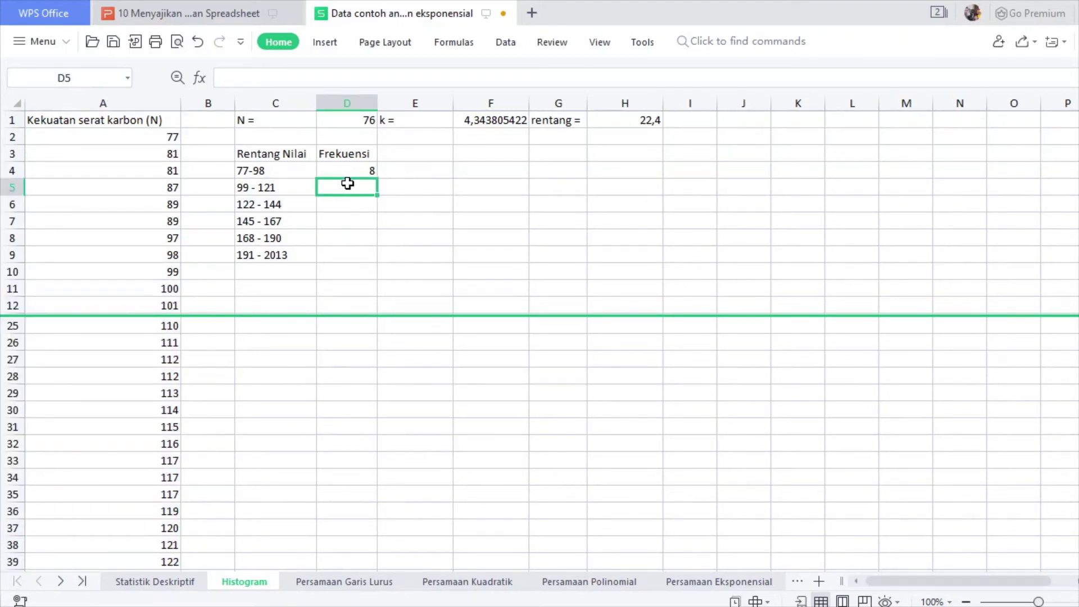
{"action": "type", "text": "29"}
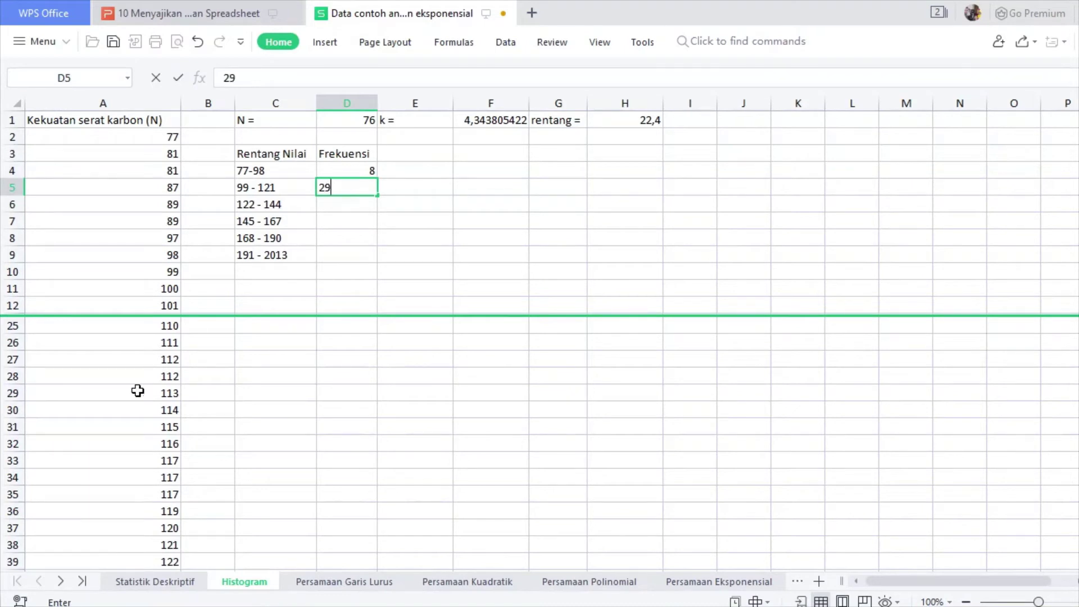
{"action": "left_click", "coordinate": [168, 546]}
Count the column A values from 122 to 144 by selecting them, and enter 24 as that range's frequency in D6
{"action": "key", "text": "Down"}
{"action": "key", "text": "Down"}
{"action": "key", "text": "Down"}
{"action": "key", "text": "Down"}
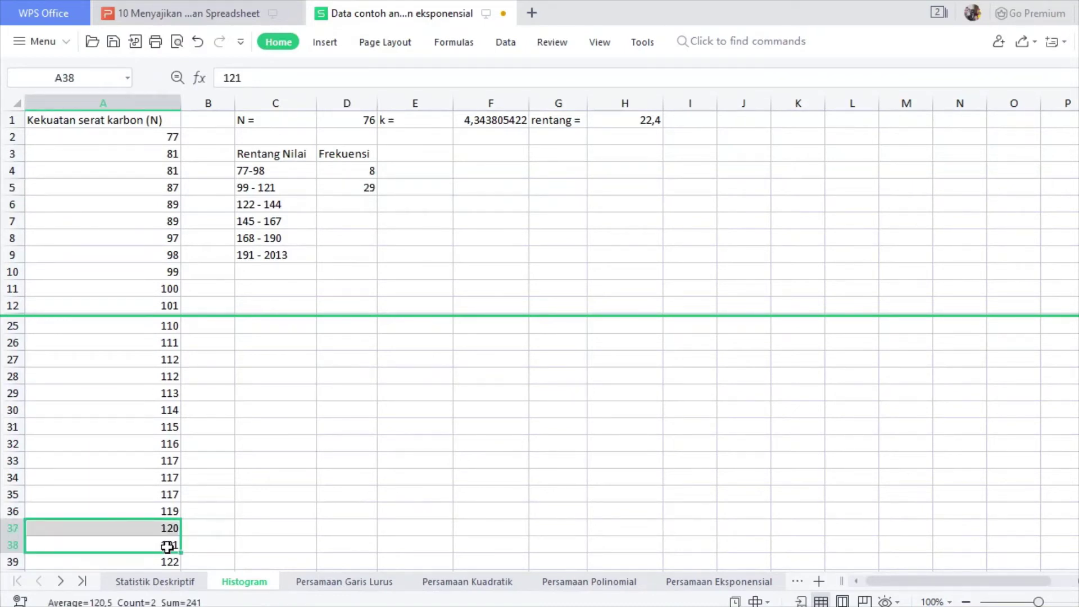
{"action": "key", "text": "Down"}
{"action": "key", "text": "Down"}
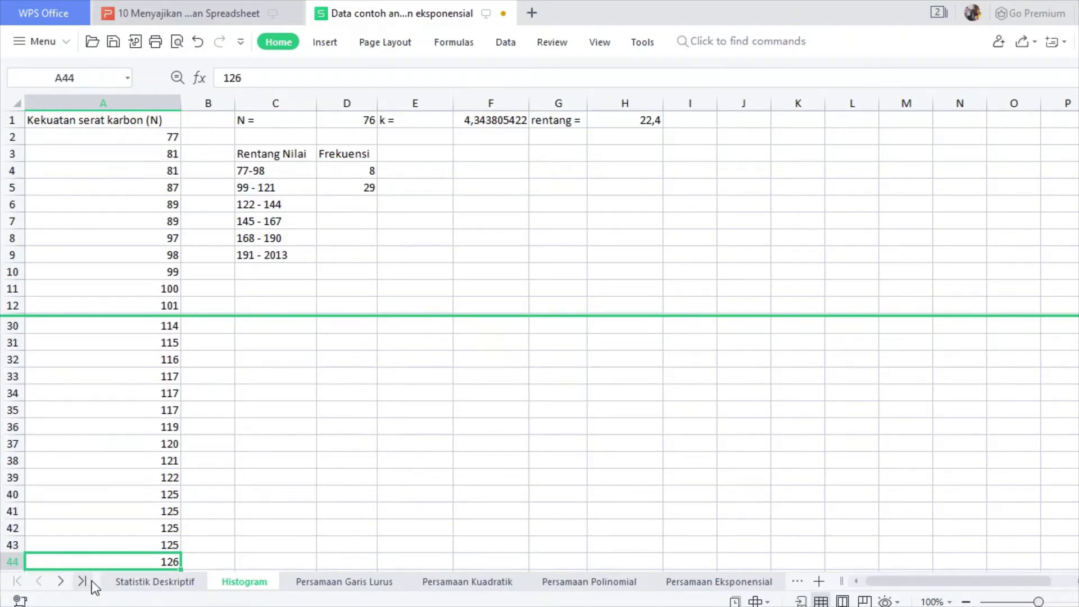
{"action": "left_click", "coordinate": [155, 477]}
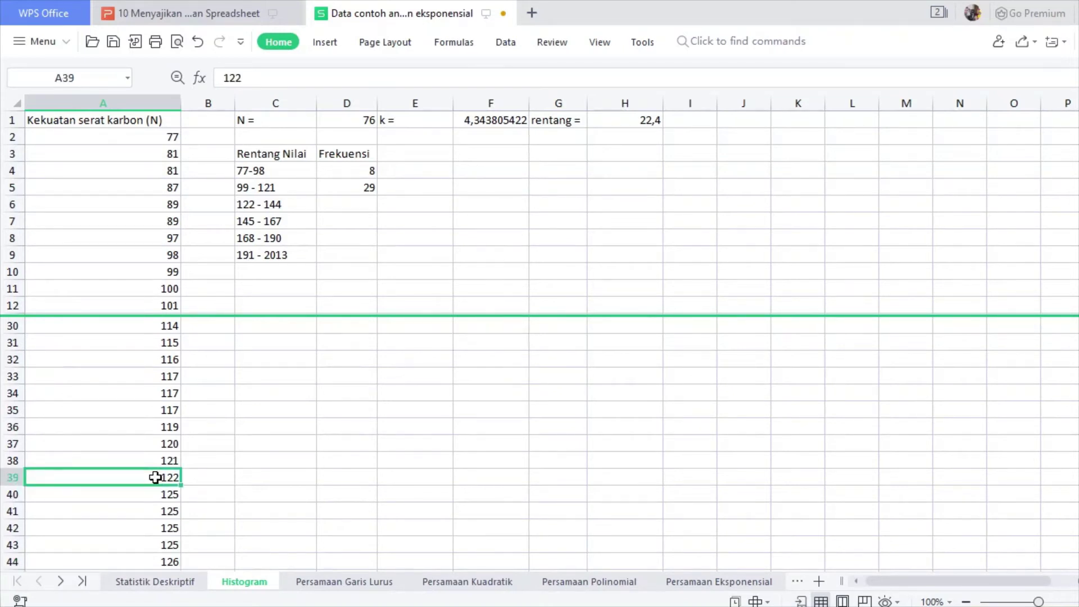
{"action": "key", "text": "shift+Down"}
{"action": "key", "text": "shift+Down"}
{"action": "key", "text": "shift+Down"}
{"action": "key", "text": "shift+Down"}
{"action": "key", "text": "shift+Down"}
{"action": "key", "text": "shift+Down"}
{"action": "key", "text": "shift+Down"}
{"action": "key", "text": "shift+Down"}
{"action": "key", "text": "shift+Down"}
{"action": "key", "text": "shift+Down"}
{"action": "key", "text": "shift+Down"}
{"action": "key", "text": "shift+Down"}
{"action": "key", "text": "shift+Down"}
{"action": "key", "text": "shift+Down"}
{"action": "key", "text": "shift+Down"}
{"action": "key", "text": "shift+Down"}
{"action": "key", "text": "shift+Down"}
{"action": "key", "text": "shift+Down"}
{"action": "key", "text": "shift+Down"}
{"action": "key", "text": "shift+Down"}
{"action": "key", "text": "shift+Down"}
{"action": "key", "text": "shift+Down"}
{"action": "key", "text": "shift+Down"}
{"action": "key", "text": "shift+Down"}
{"action": "key", "text": "shift+Down"}
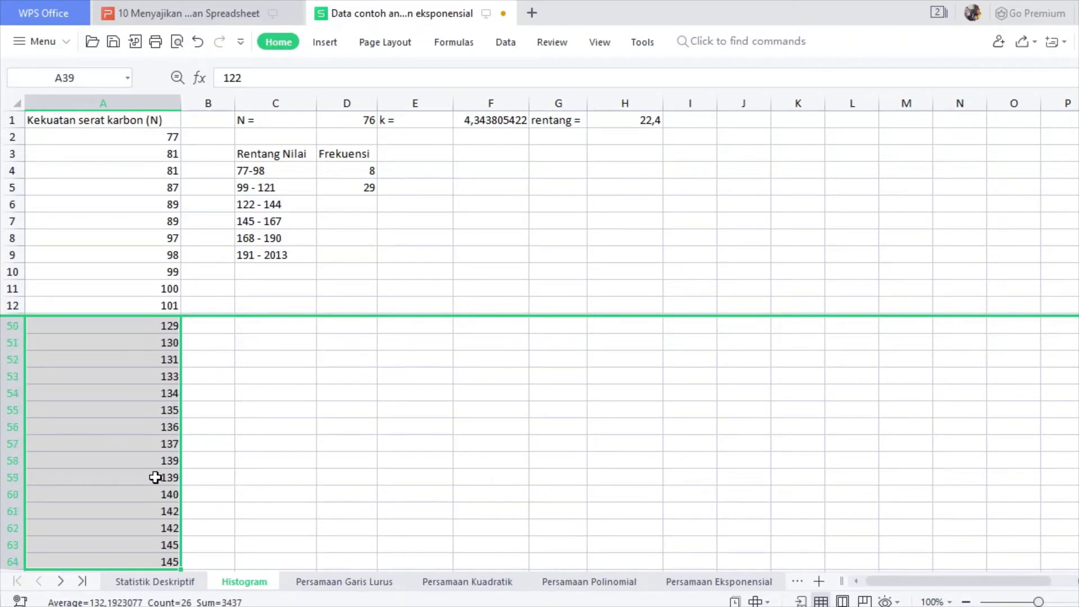
{"action": "key", "text": "shift+Up"}
{"action": "key", "text": "shift+Up"}
{"action": "key", "text": "shift+Up"}
{"action": "key", "text": "shift+Down"}
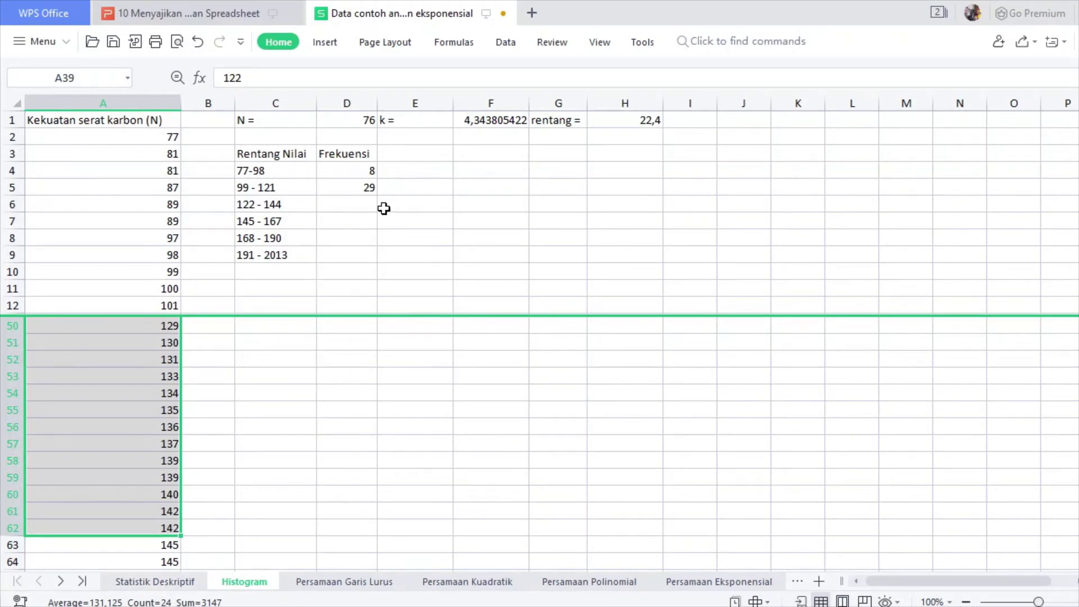
{"action": "left_click", "coordinate": [365, 202]}
{"action": "type", "text": "24"}
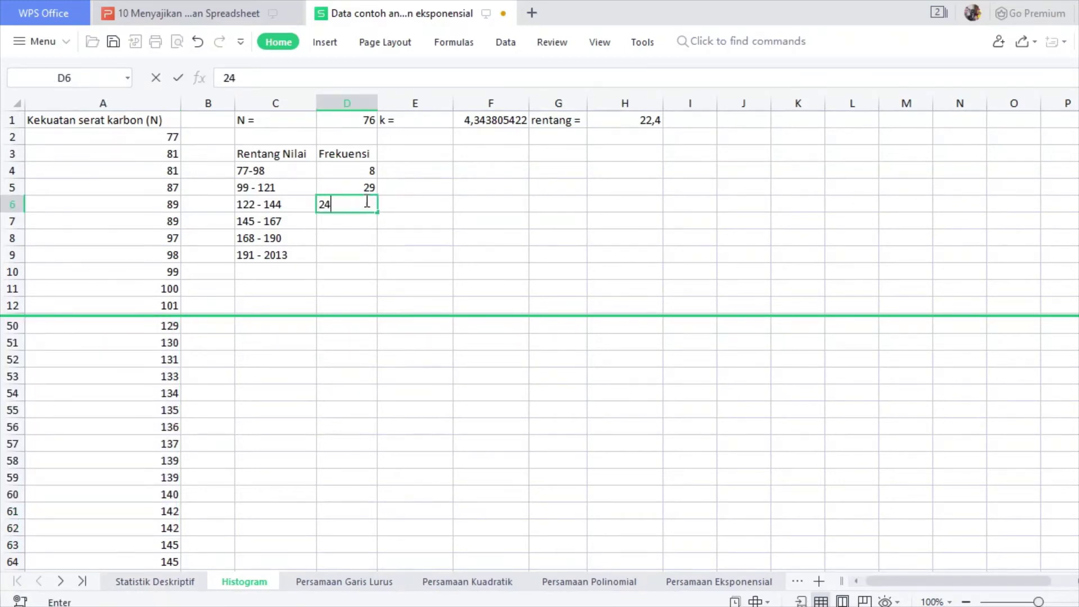
{"action": "key", "text": "Return"}
Recount the column A values within the 122 - 144 range to verify its frequency
{"action": "left_click", "coordinate": [146, 367]}
{"action": "key", "text": "Up"}
{"action": "key", "text": "Up"}
{"action": "key", "text": "Up"}
{"action": "key", "text": "Up"}
{"action": "key", "text": "Up"}
{"action": "key", "text": "Up"}
{"action": "key", "text": "Up"}
{"action": "key", "text": "Up"}
{"action": "key", "text": "Up"}
{"action": "key", "text": "Up"}
{"action": "key", "text": "Up"}
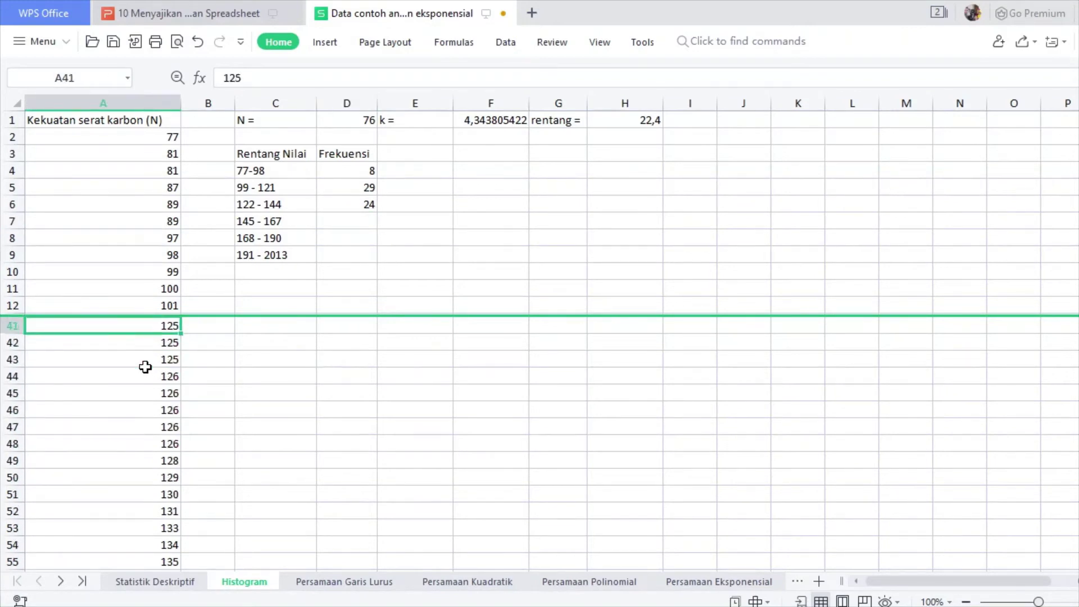
{"action": "key", "text": "Up"}
{"action": "key", "text": "Up"}
{"action": "key", "text": "Up"}
{"action": "key", "text": "Up"}
{"action": "key", "text": "Up"}
{"action": "key", "text": "Up"}
{"action": "key", "text": "Up"}
{"action": "key", "text": "Down"}
{"action": "key", "text": "Down"}
{"action": "key", "text": "Down"}
{"action": "key", "text": "Down"}
{"action": "key", "text": "Down"}
{"action": "key", "text": "shift+Down"}
{"action": "key", "text": "shift+Down"}
{"action": "key", "text": "shift+Down"}
{"action": "key", "text": "shift+Down"}
{"action": "key", "text": "shift+Down"}
{"action": "key", "text": "shift+Down"}
{"action": "key", "text": "shift+Down"}
{"action": "key", "text": "shift+Down"}
{"action": "key", "text": "shift+Down"}
{"action": "key", "text": "shift+Down"}
{"action": "key", "text": "shift+Down"}
{"action": "key", "text": "shift+Down"}
{"action": "key", "text": "shift+Down"}
{"action": "key", "text": "shift+Down"}
{"action": "key", "text": "shift+Down"}
{"action": "key", "text": "shift+Down"}
{"action": "key", "text": "shift+Down"}
{"action": "key", "text": "shift+Down"}
{"action": "key", "text": "shift+Down"}
{"action": "key", "text": "shift+Down"}
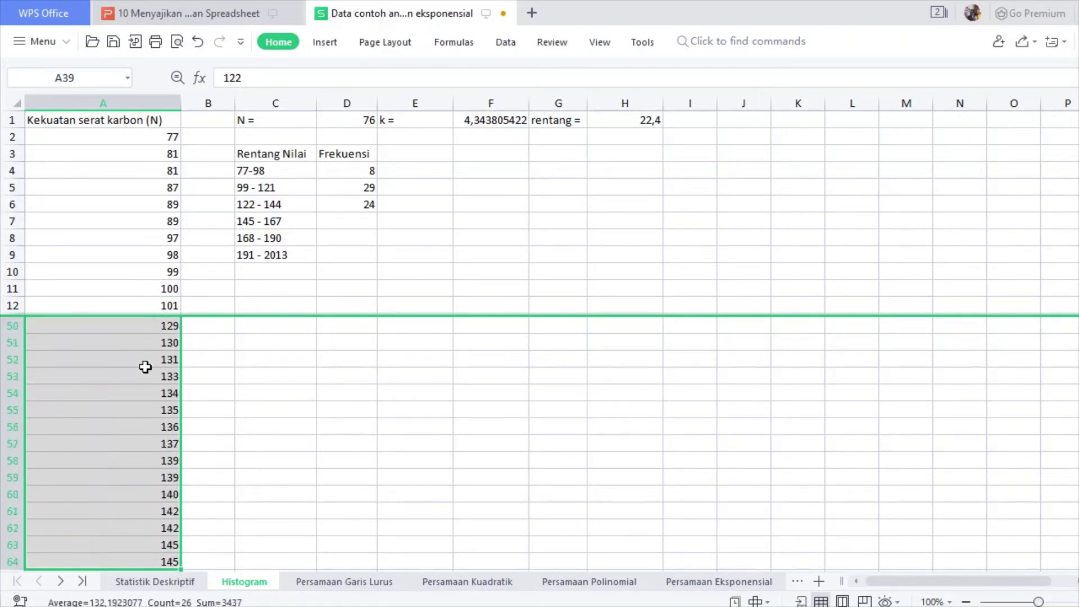
{"action": "scroll", "coordinate": [145, 367], "scroll_direction": "down", "scroll_amount": 5}
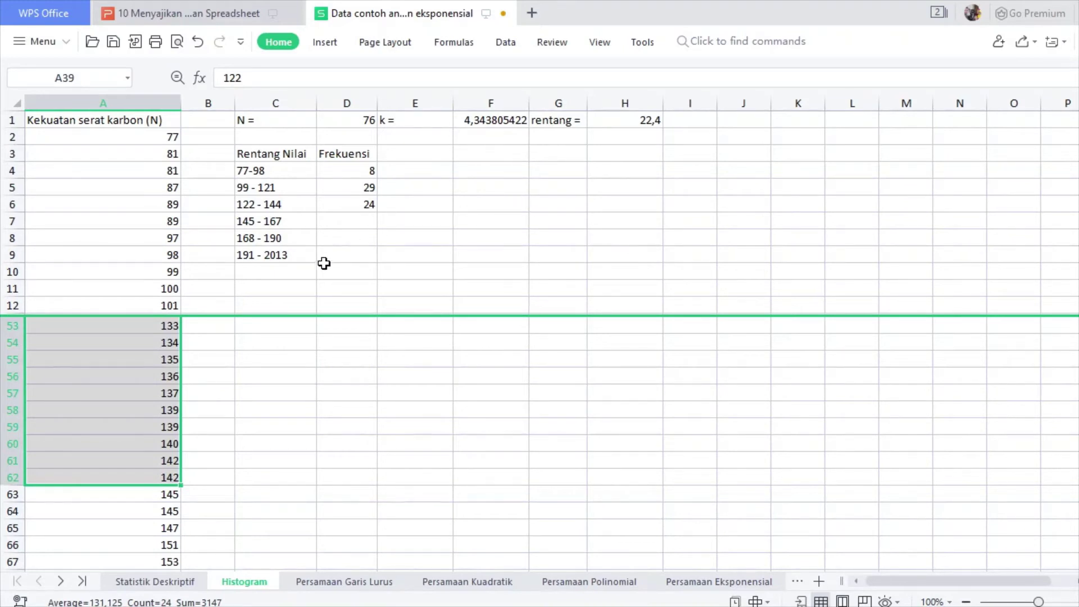
Count the column A values from 145 to 167 by selecting them, and enter 9 as that range's frequency in D7
{"action": "left_click", "coordinate": [165, 493]}
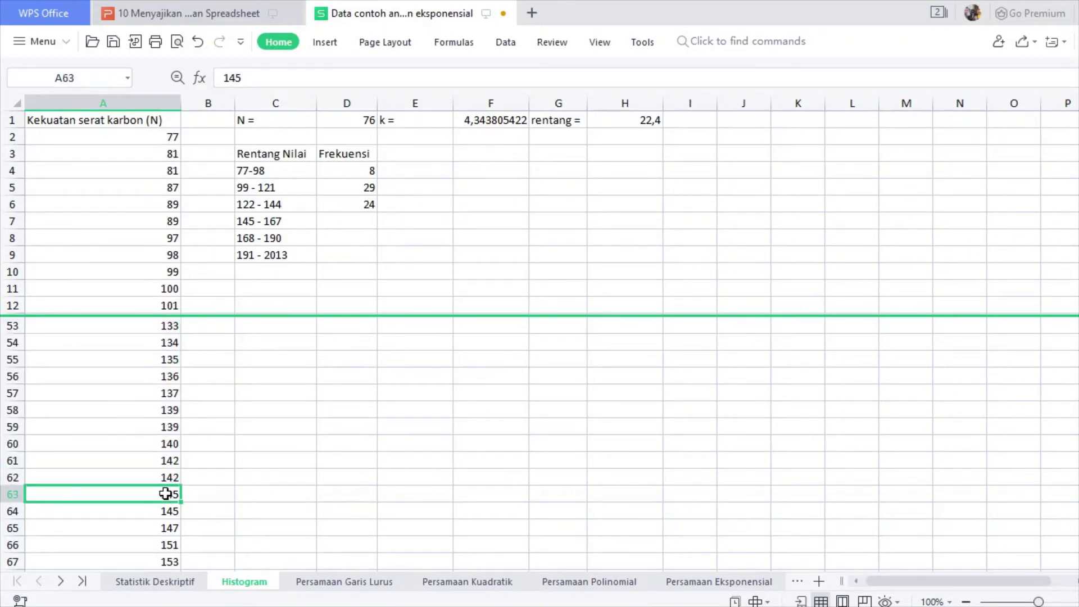
{"action": "key", "text": "shift+Down"}
{"action": "key", "text": "shift+Down"}
{"action": "key", "text": "shift+Down"}
{"action": "key", "text": "shift+Down"}
{"action": "key", "text": "shift+Down"}
{"action": "key", "text": "shift+Down"}
{"action": "key", "text": "shift+Down"}
{"action": "key", "text": "shift+Down"}
{"action": "key", "text": "shift+Down"}
{"action": "key", "text": "shift+Down"}
{"action": "key", "text": "shift+Down"}
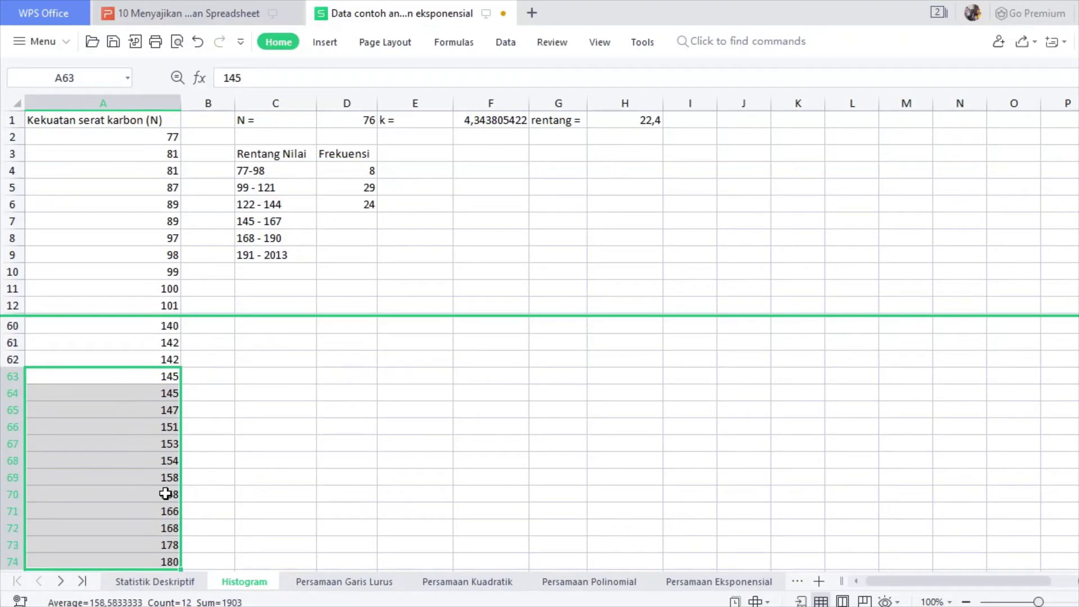
{"action": "key", "text": "shift+Up"}
{"action": "key", "text": "shift+Up"}
{"action": "key", "text": "shift+Up"}
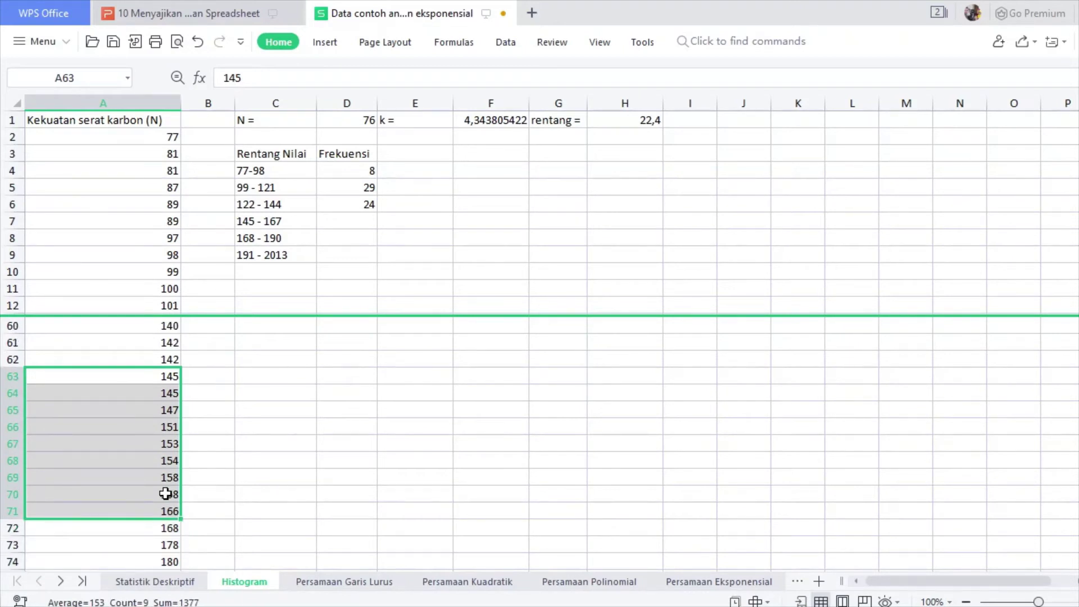
{"action": "left_click", "coordinate": [365, 221]}
{"action": "type", "text": "9"}
{"action": "key", "text": "Return"}
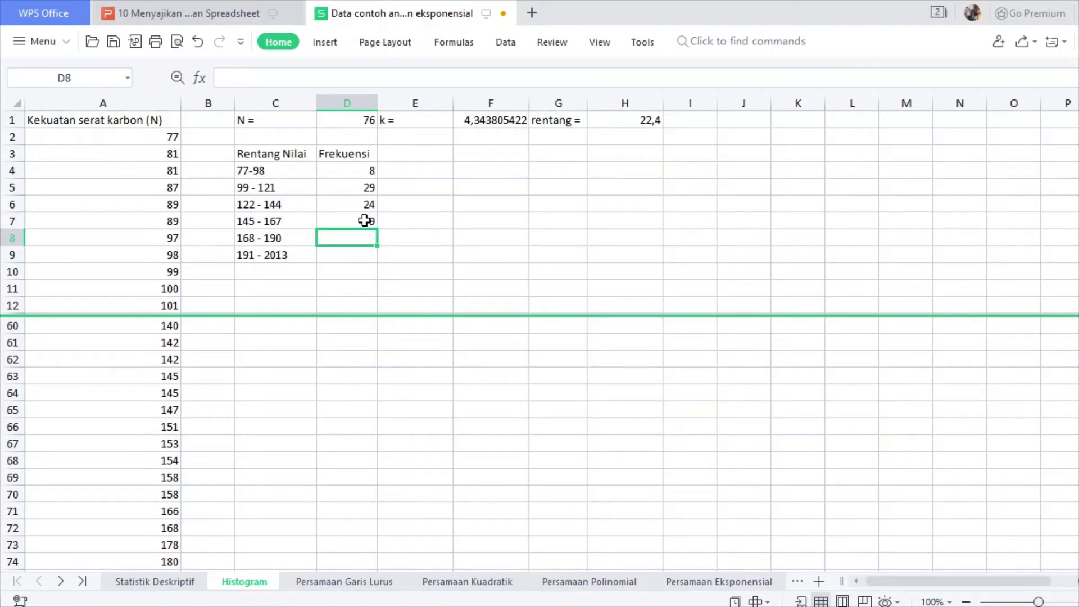
Count the column A values from 168 to 190 by selecting them, and enter 6 as that range's frequency in D8
{"action": "left_click", "coordinate": [150, 527]}
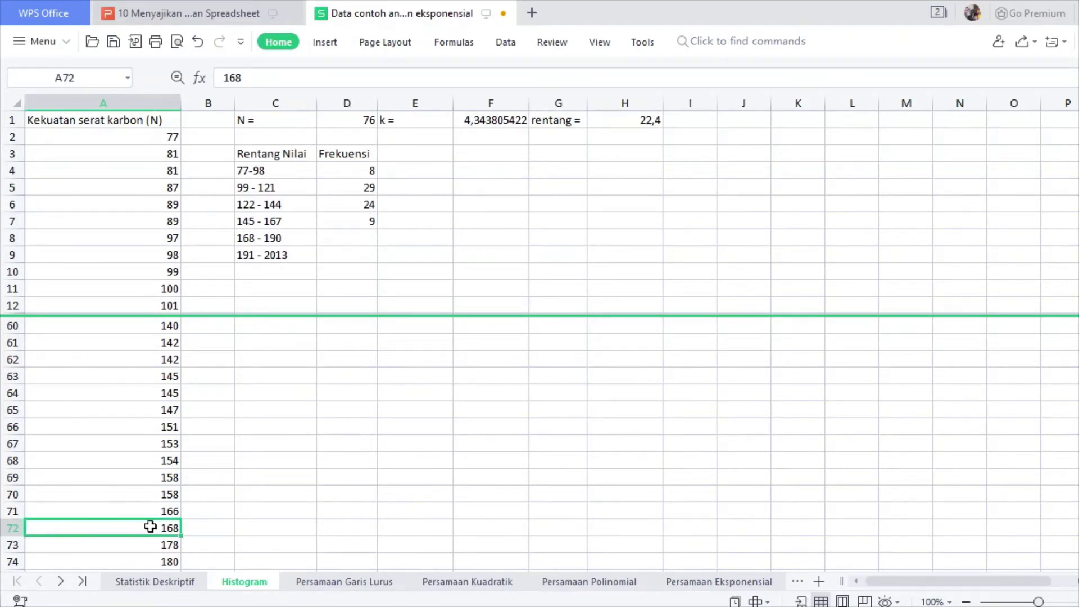
{"action": "mouse_move", "coordinate": [150, 527]}
{"action": "left_mouse_down"}
{"action": "mouse_move", "coordinate": [150, 554]}
{"action": "mouse_move", "coordinate": [150, 521]}
{"action": "left_mouse_up"}
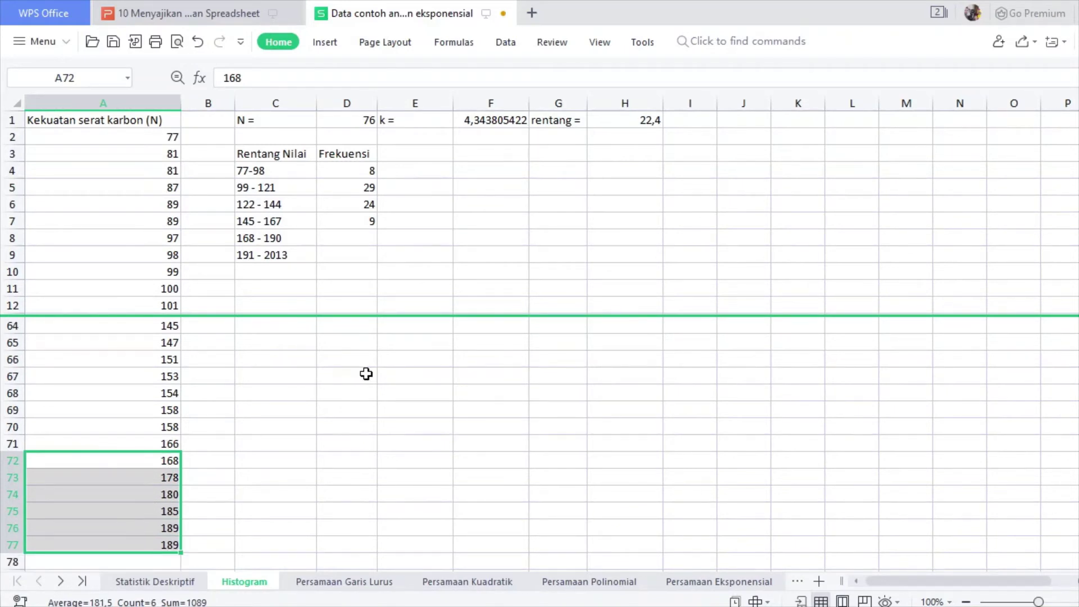
{"action": "left_click", "coordinate": [342, 234]}
{"action": "type", "text": "6"}
{"action": "key", "text": "Return"}
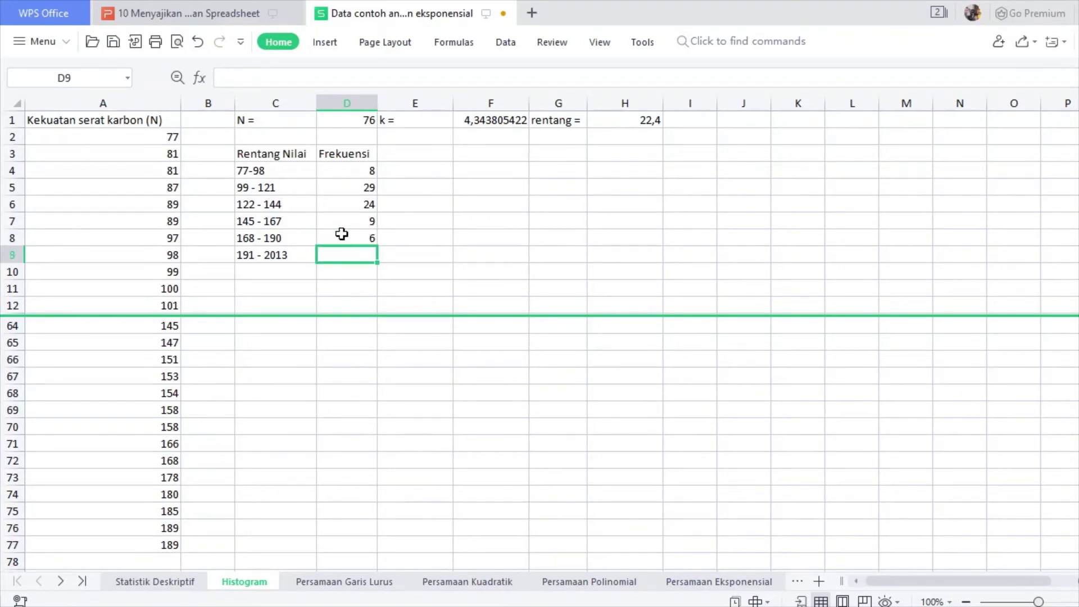
Clear the unused 191 - 2013 range and its frequency cell from row 9 of the table
{"action": "key", "text": "Left"}
{"action": "key", "text": "shift+Right"}
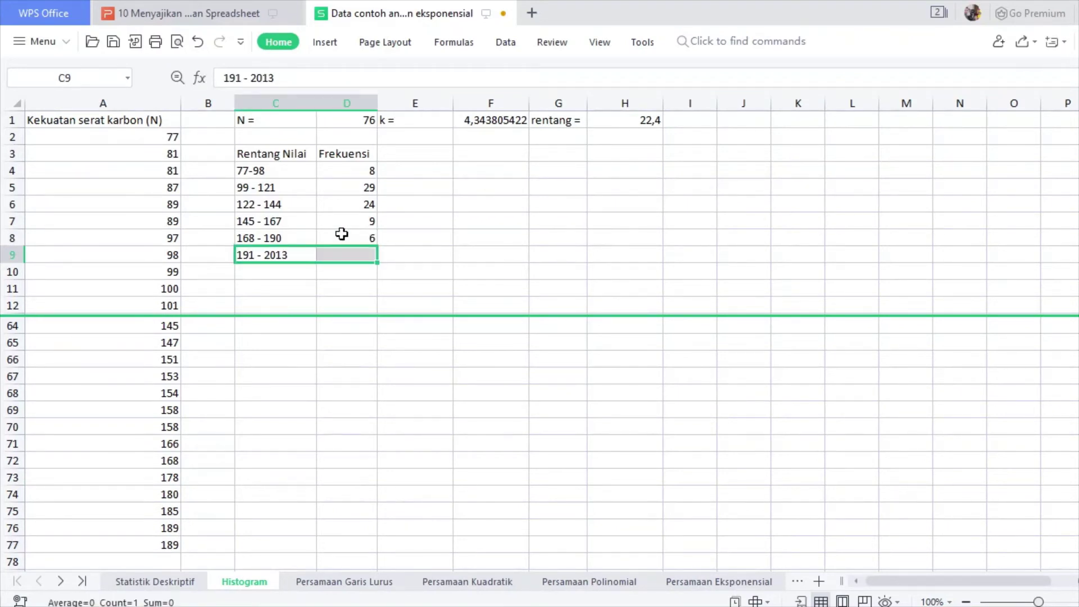
{"action": "key", "text": "Delete"}
{"action": "left_click", "coordinate": [400, 213]}
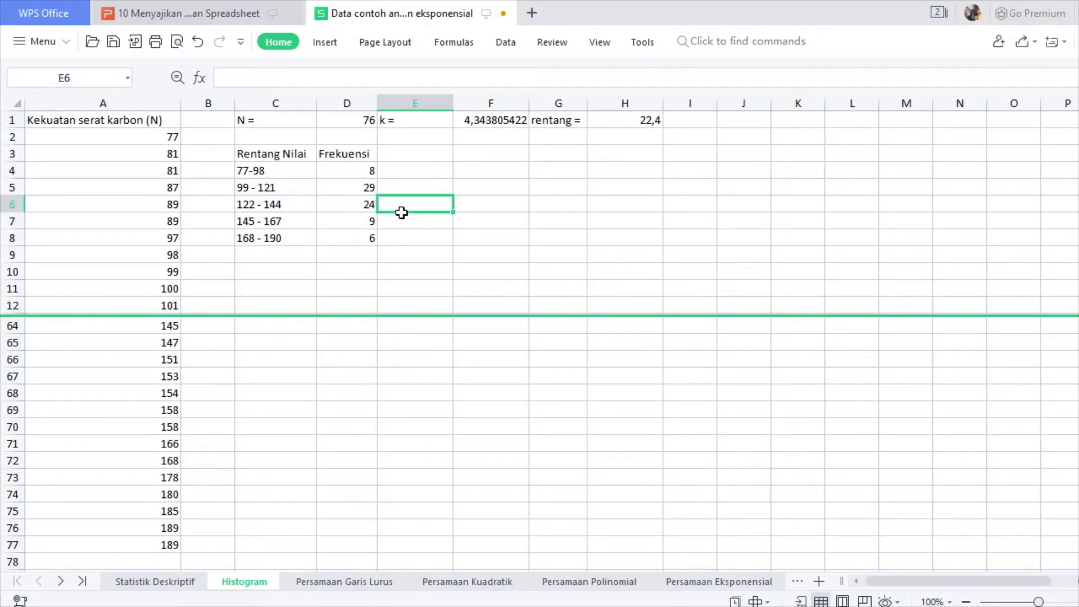
Remove the horizontal pane split from the Histogram sheet
{"action": "left_click_drag", "start_coordinate": [1078, 316], "coordinate": [1078, 101]}
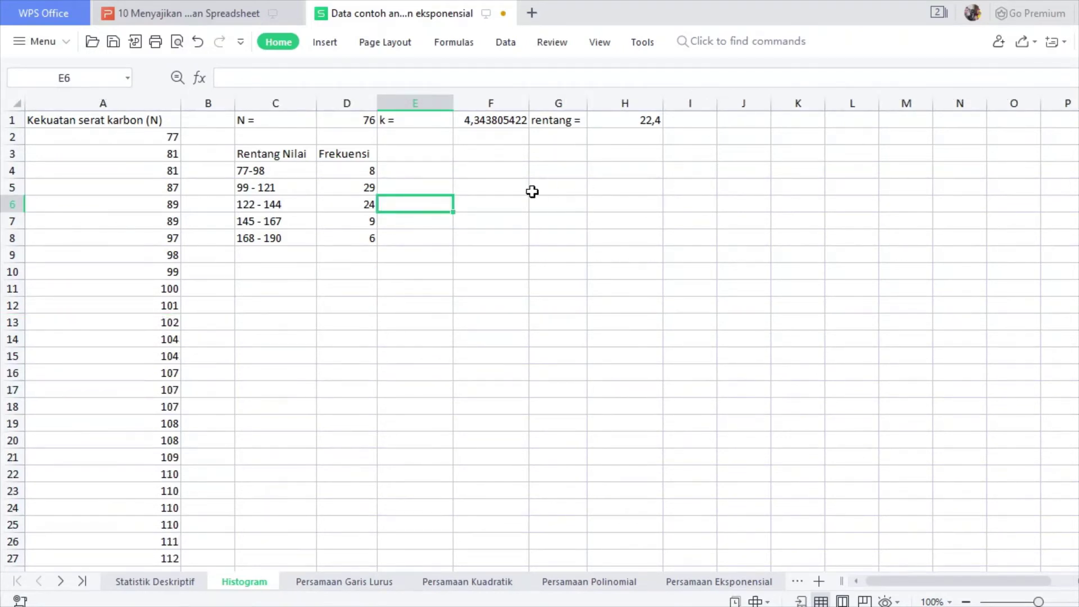
{"action": "left_click", "coordinate": [419, 166]}
{"action": "left_click_drag", "start_coordinate": [277, 153], "coordinate": [357, 244]}
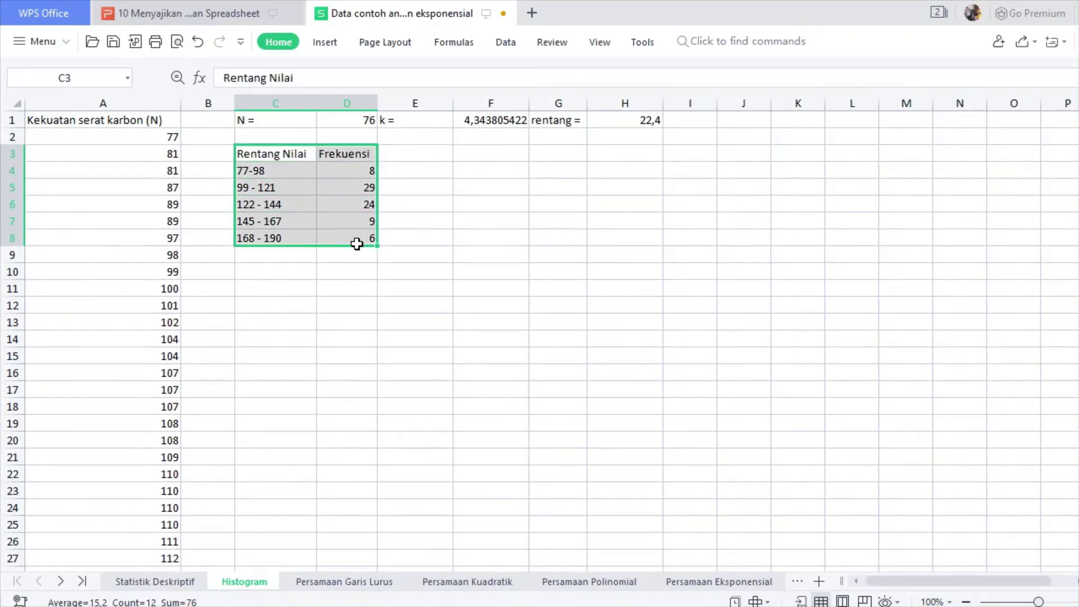
{"action": "left_click", "coordinate": [419, 223]}
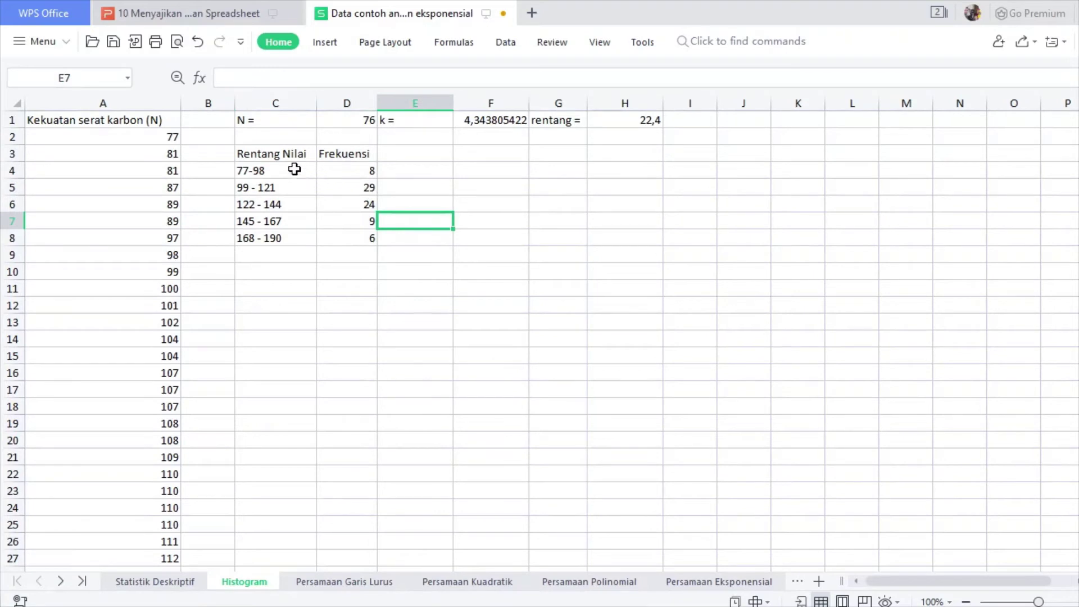
Insert a column chart with both axis titles from the frequency table C3:D8 and place it beside the table
{"action": "left_click", "coordinate": [287, 155]}
{"action": "left_click_drag", "start_coordinate": [286, 156], "coordinate": [356, 239]}
{"action": "left_click", "coordinate": [323, 42]}
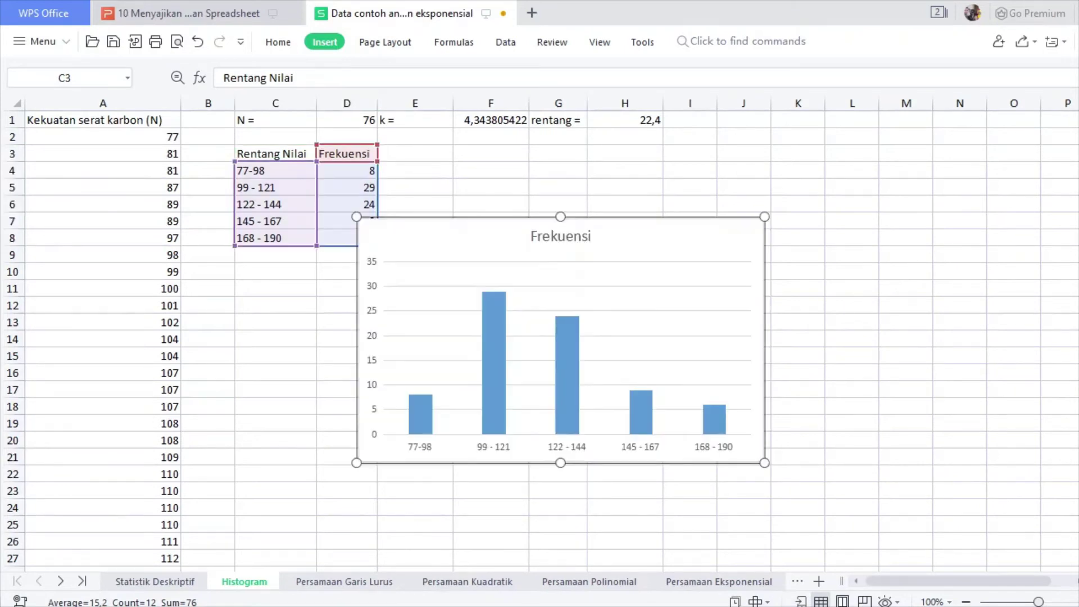
{"action": "left_click_drag", "start_coordinate": [423, 244], "coordinate": [491, 168]}
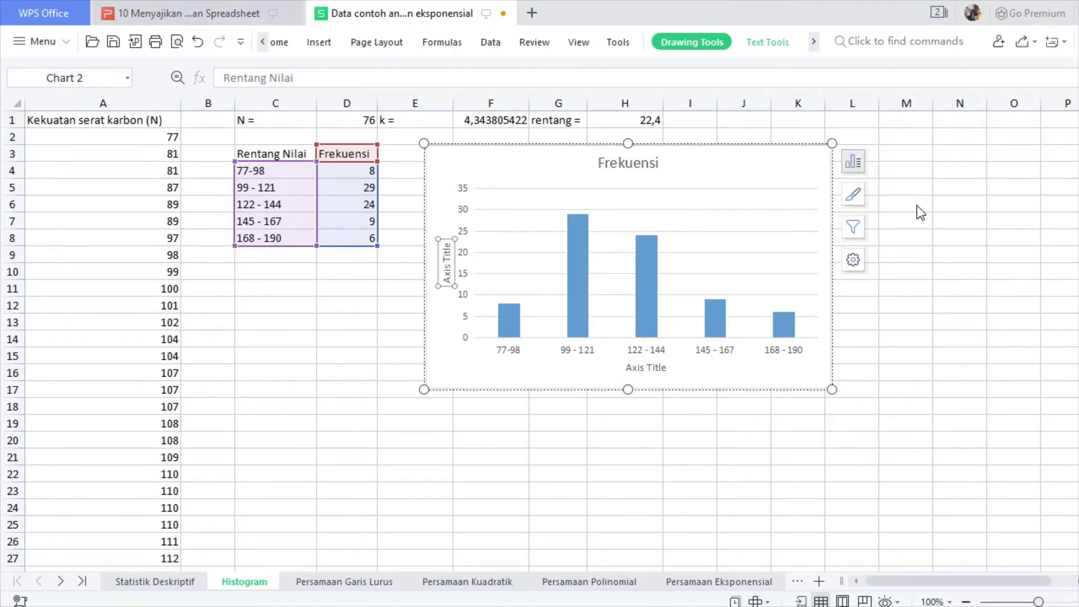
Change the chart's horizontal axis title to "Rentang Nilai (AB)"
{"action": "left_click", "coordinate": [655, 369]}
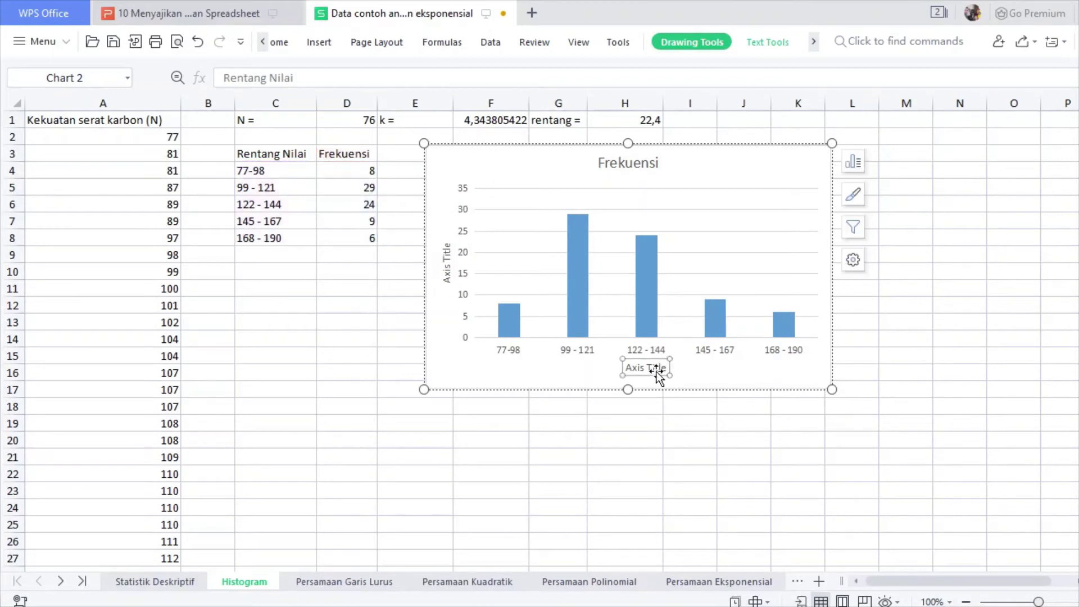
{"action": "double_click", "coordinate": [653, 367]}
{"action": "triple_click", "coordinate": [653, 368]}
{"action": "type", "text": "Rentang"}
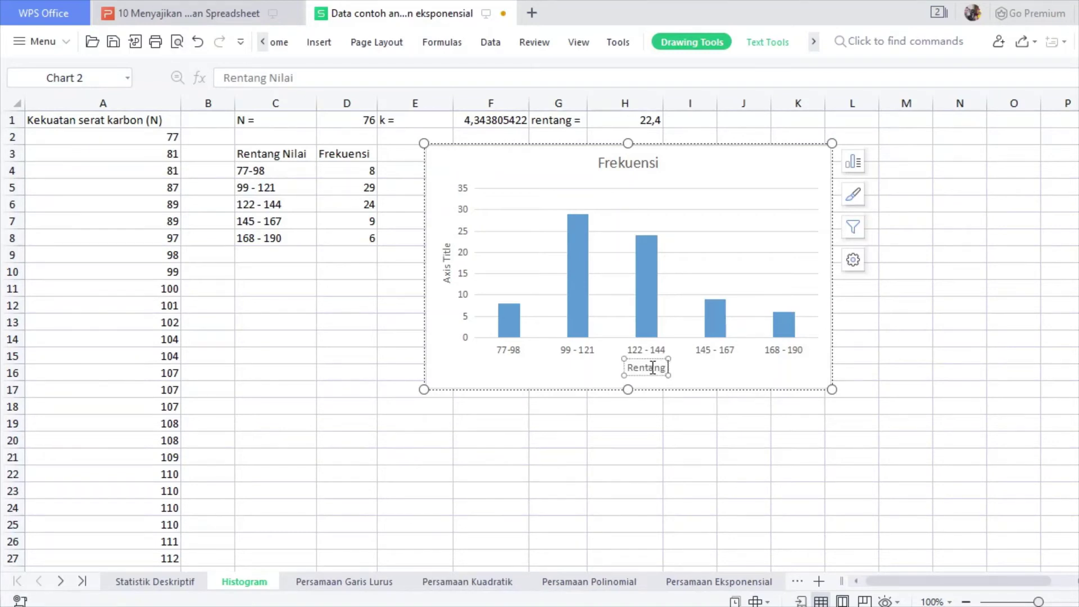
{"action": "type", "text": " Nilai (AA"}
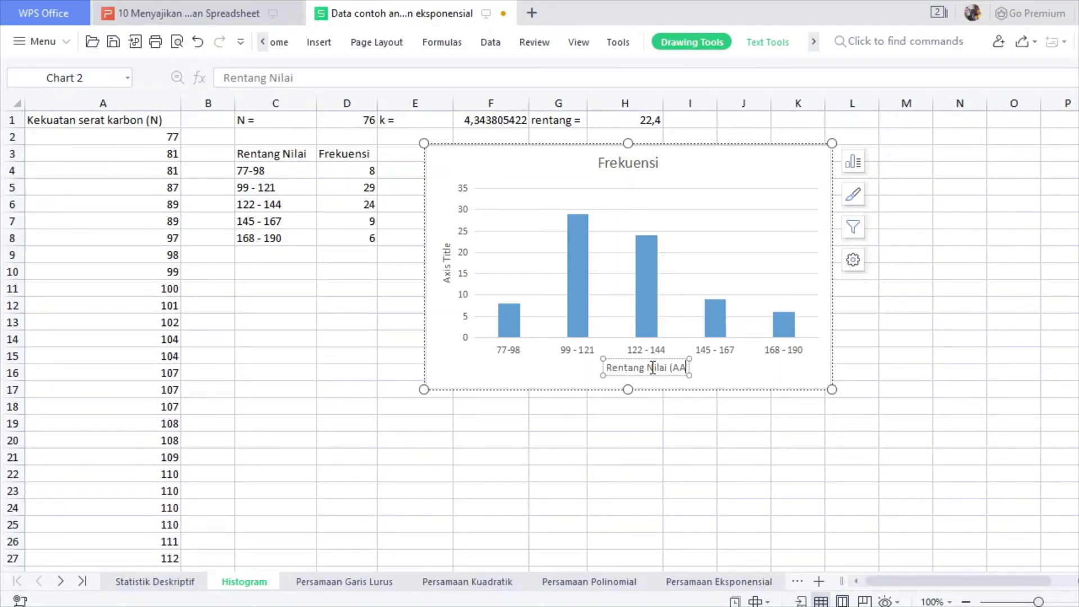
{"action": "key", "text": "BackSpace"}
{"action": "type", "text": "B)"}
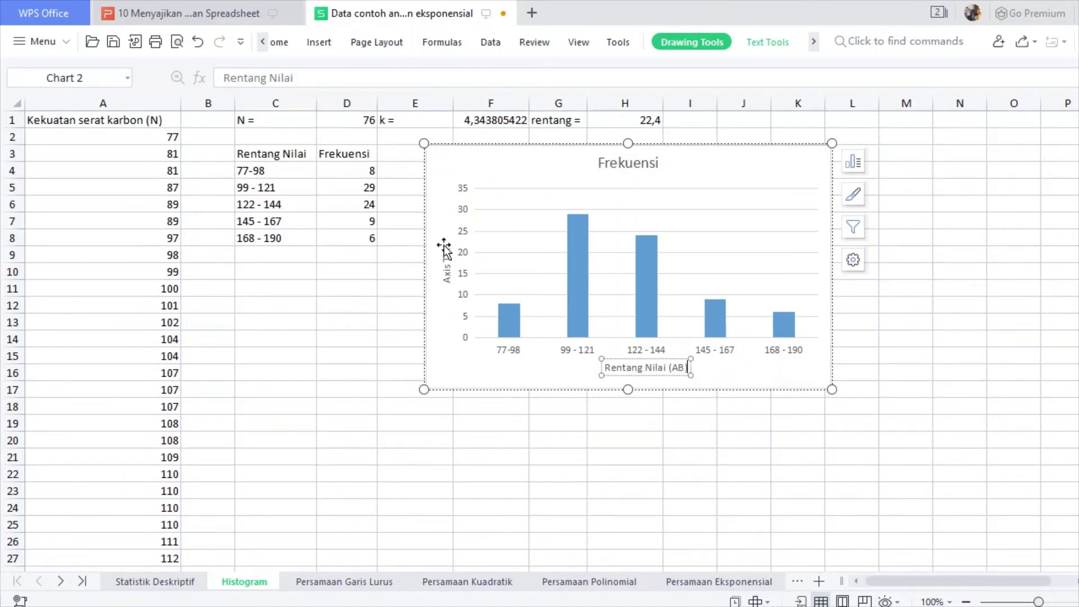
Change the chart's vertical axis title to "Frekuensi (Nn)"
{"action": "left_click", "coordinate": [453, 253]}
{"action": "double_click", "coordinate": [452, 258]}
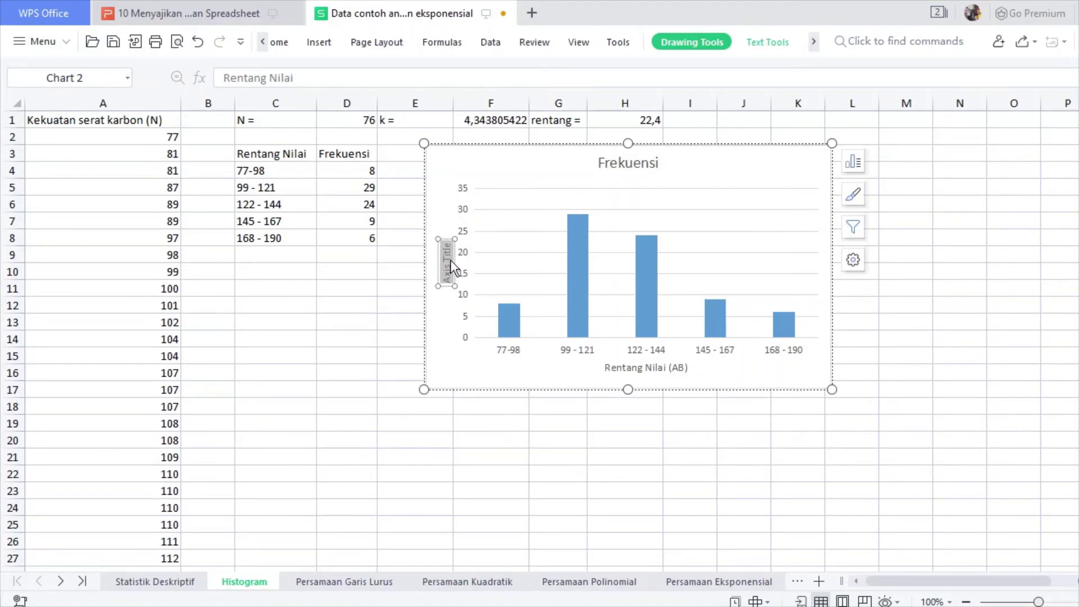
{"action": "type", "text": "Frekuensi (Nn)"}
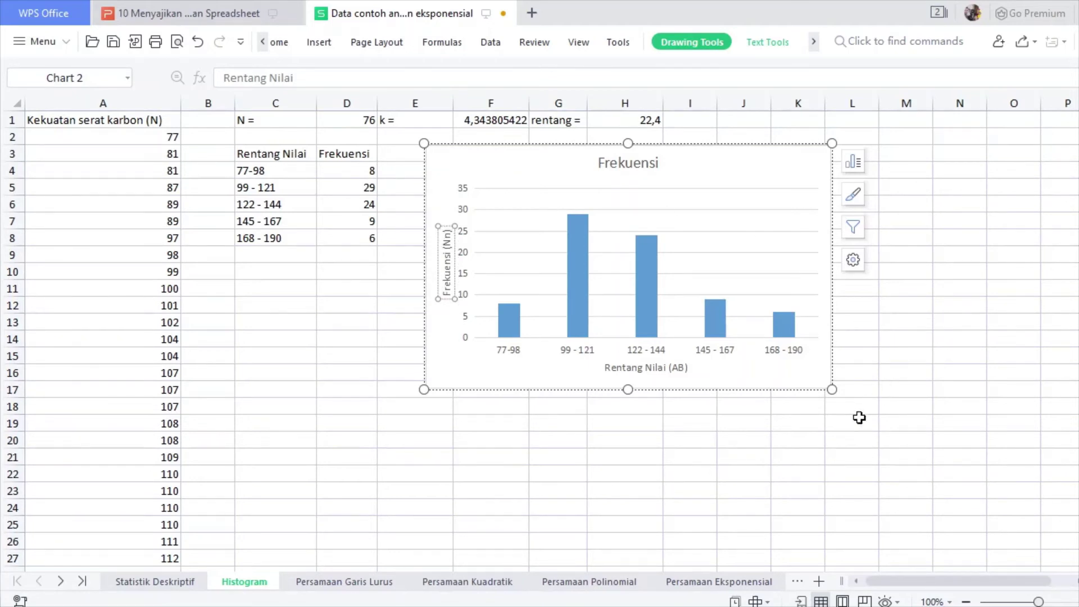
{"action": "left_click", "coordinate": [884, 379]}
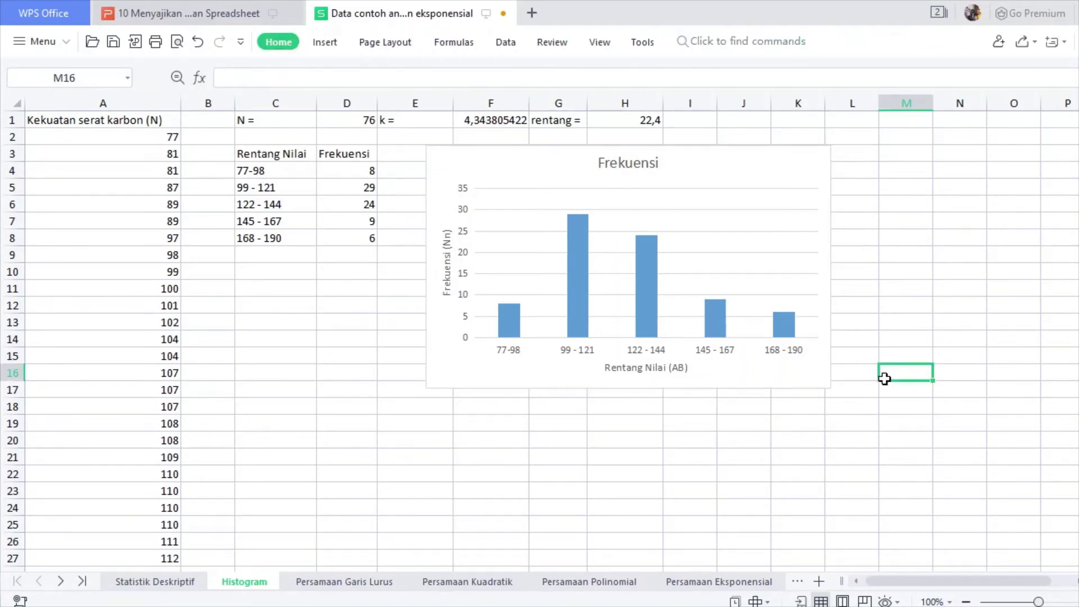
{"action": "left_click", "coordinate": [779, 185]}
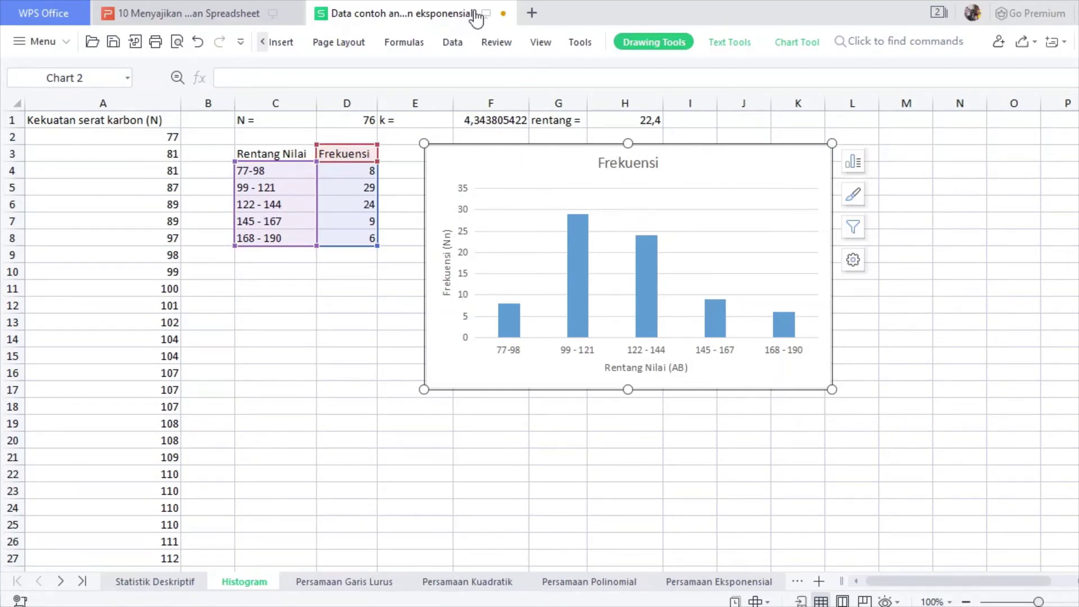
{"action": "left_click", "coordinate": [658, 45]}
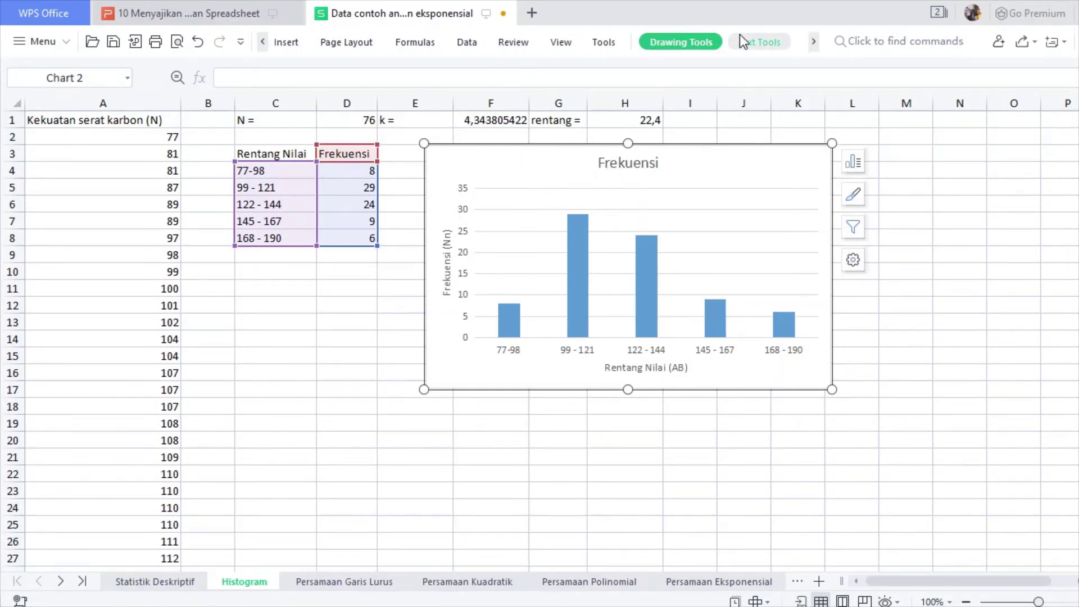
{"action": "left_click", "coordinate": [814, 44]}
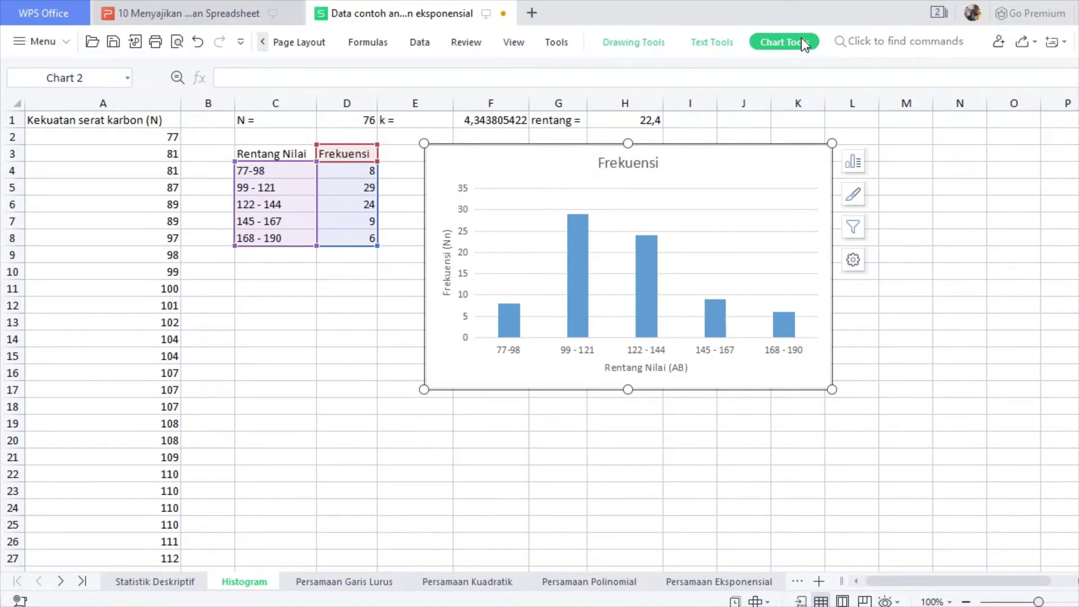
{"action": "left_click", "coordinate": [719, 40]}
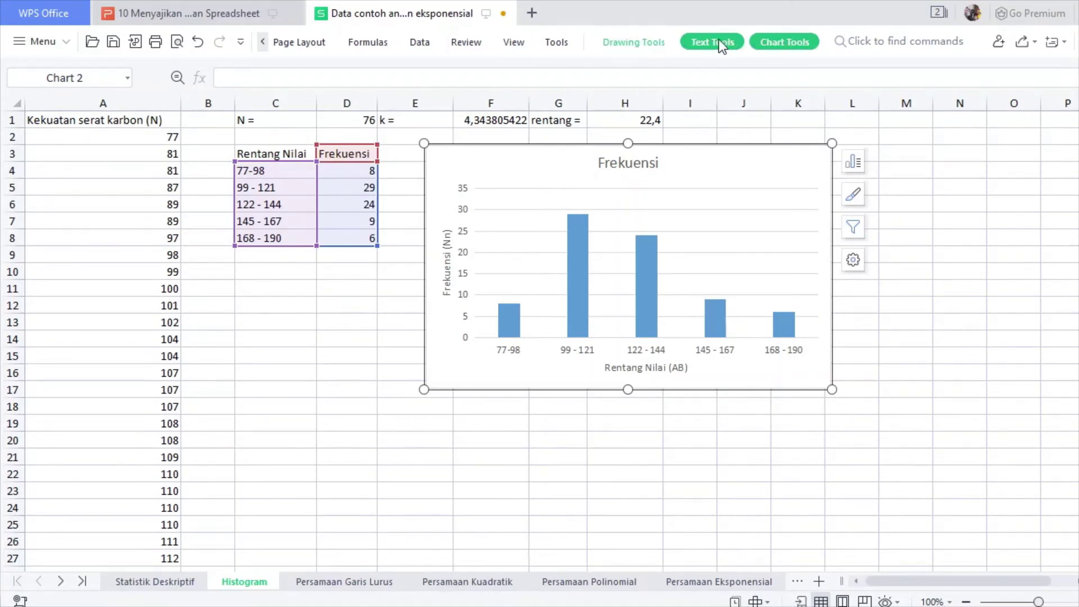
{"action": "left_click", "coordinate": [764, 42]}
{"action": "left_click", "coordinate": [448, 99]}
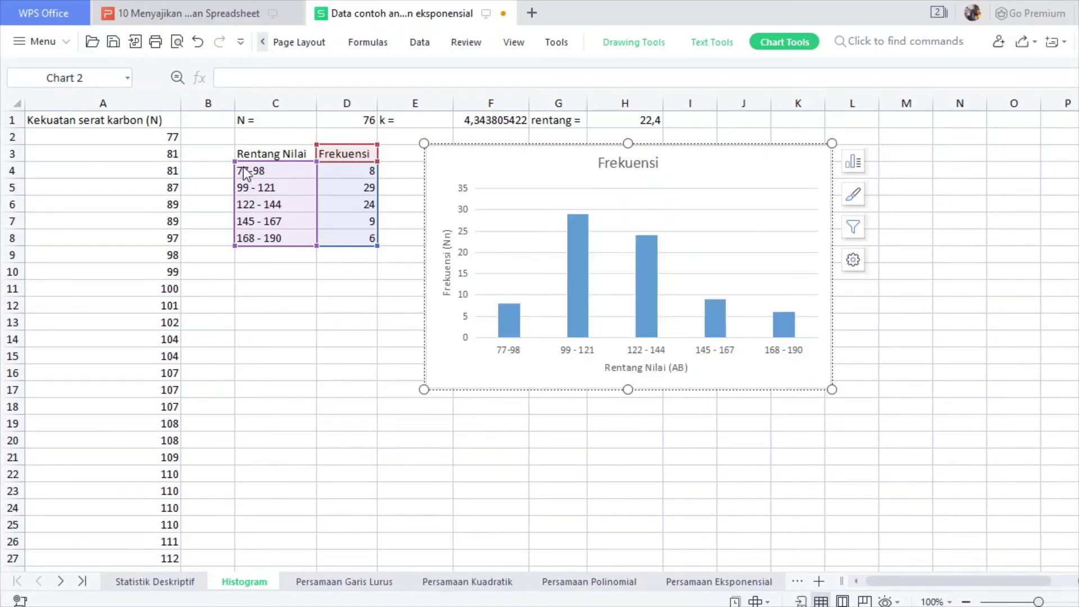
{"action": "left_click", "coordinate": [317, 358]}
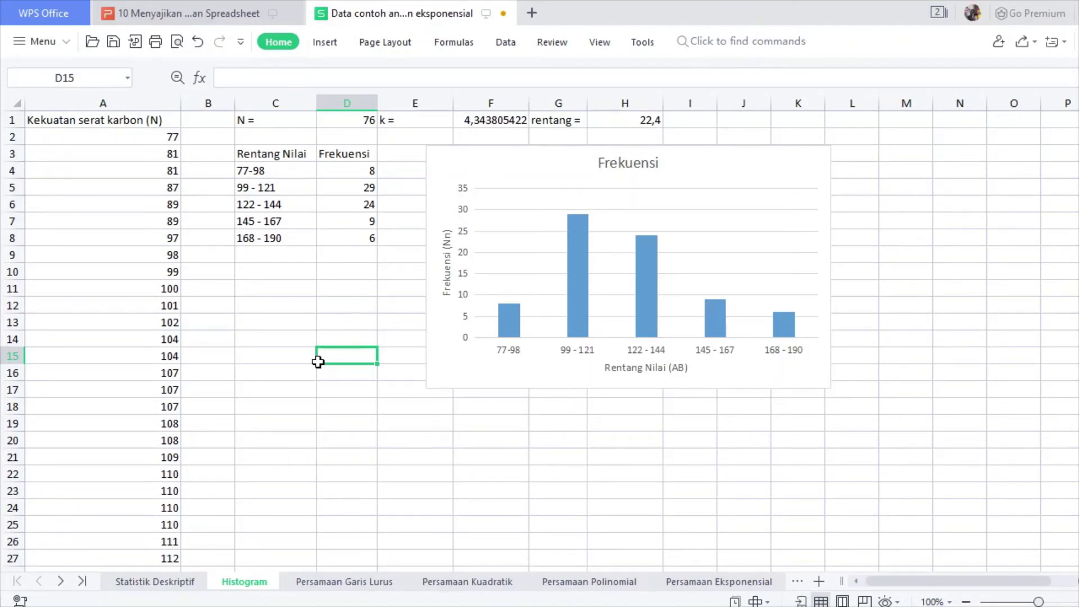
Review the Histogram and Sumbu X-Y chart slides in the presentation, and return to the workbook to view the Persamaan Garis Lurus sheet
{"action": "left_click", "coordinate": [249, 15]}
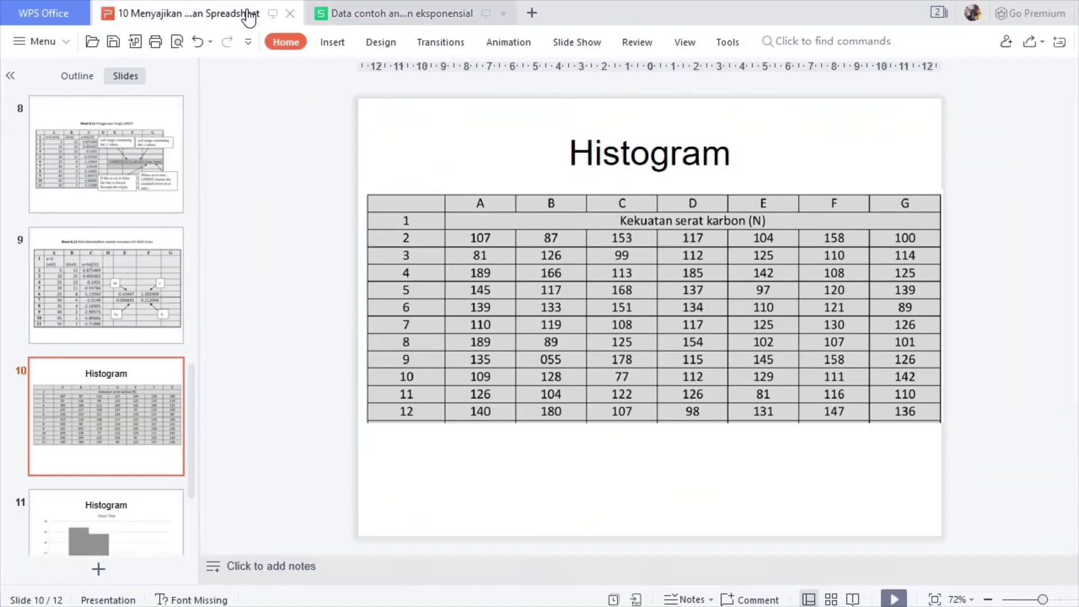
{"action": "key", "text": "Down"}
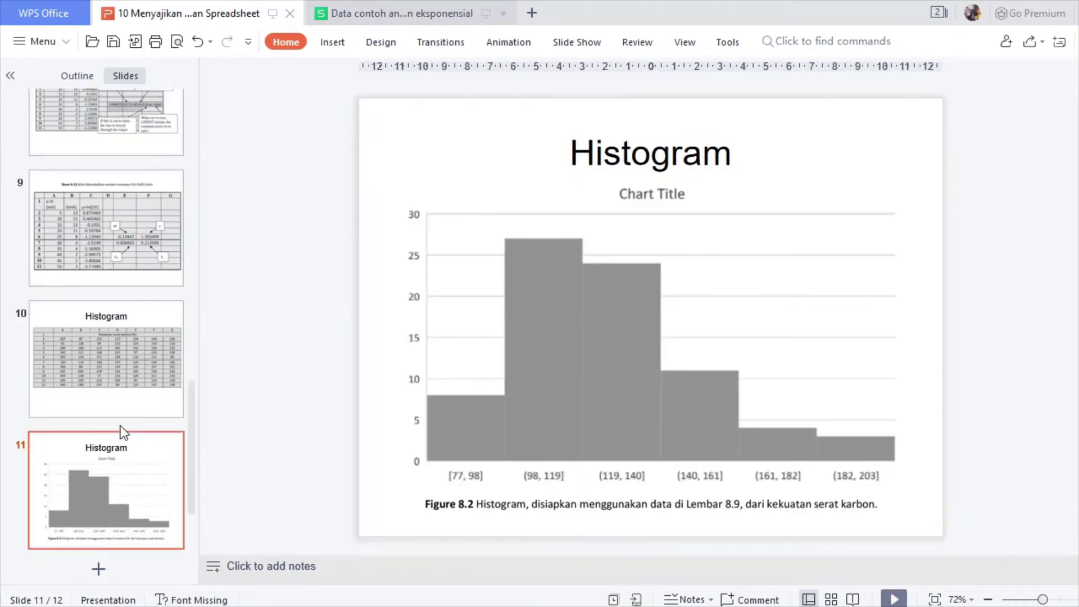
{"action": "key", "text": "Down"}
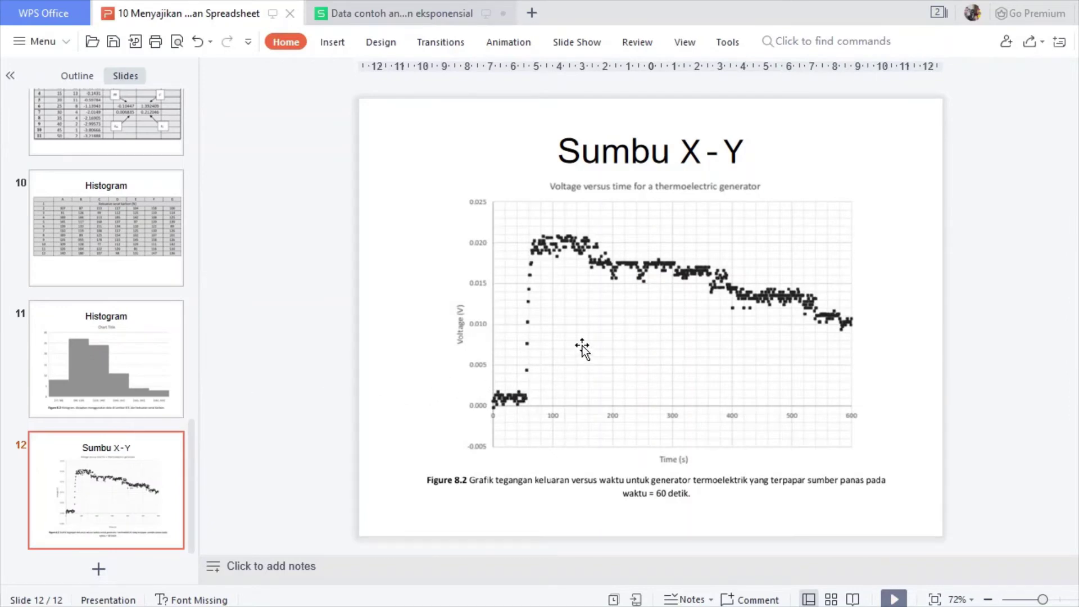
{"action": "left_click", "coordinate": [371, 13]}
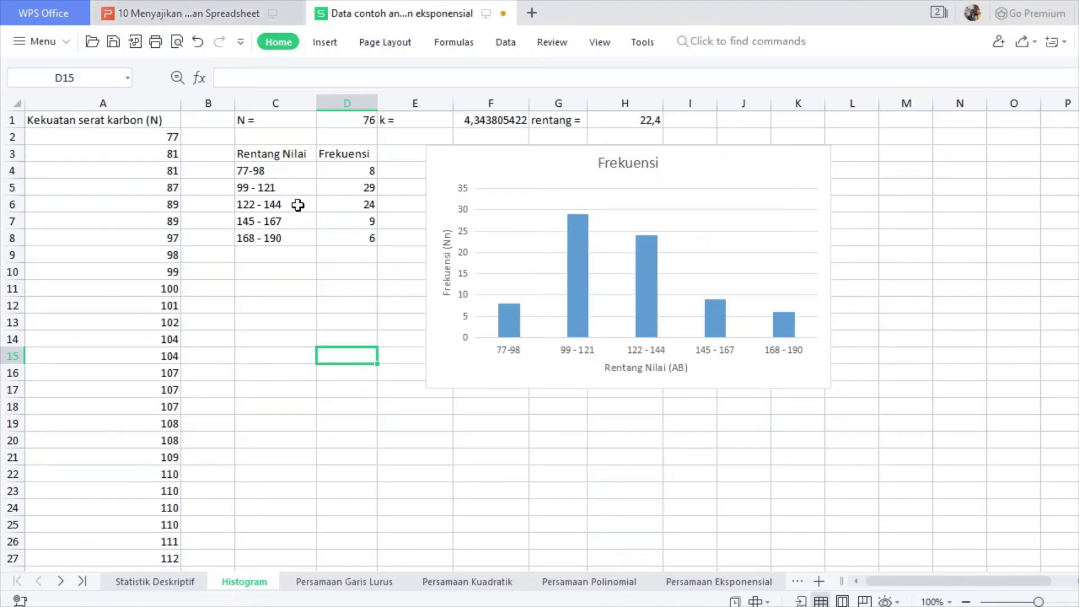
{"action": "left_click", "coordinate": [344, 585]}
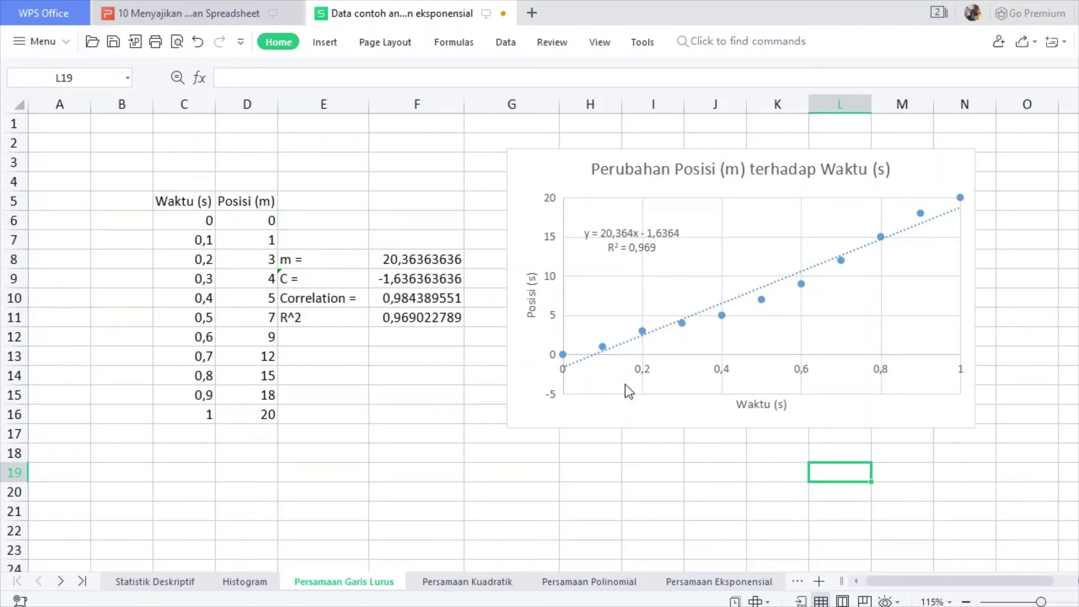
Insert a scatter chart from B3:C14 on the Persamaan Kuadratik sheet and place it beside the data tables
{"action": "left_click", "coordinate": [459, 583]}
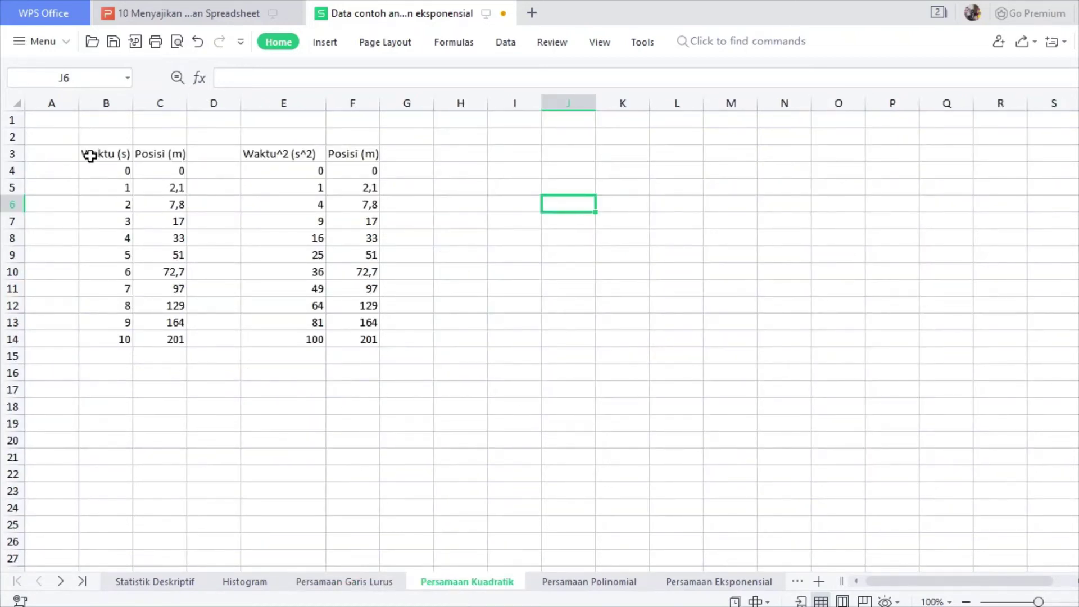
{"action": "left_click_drag", "start_coordinate": [94, 152], "coordinate": [152, 348]}
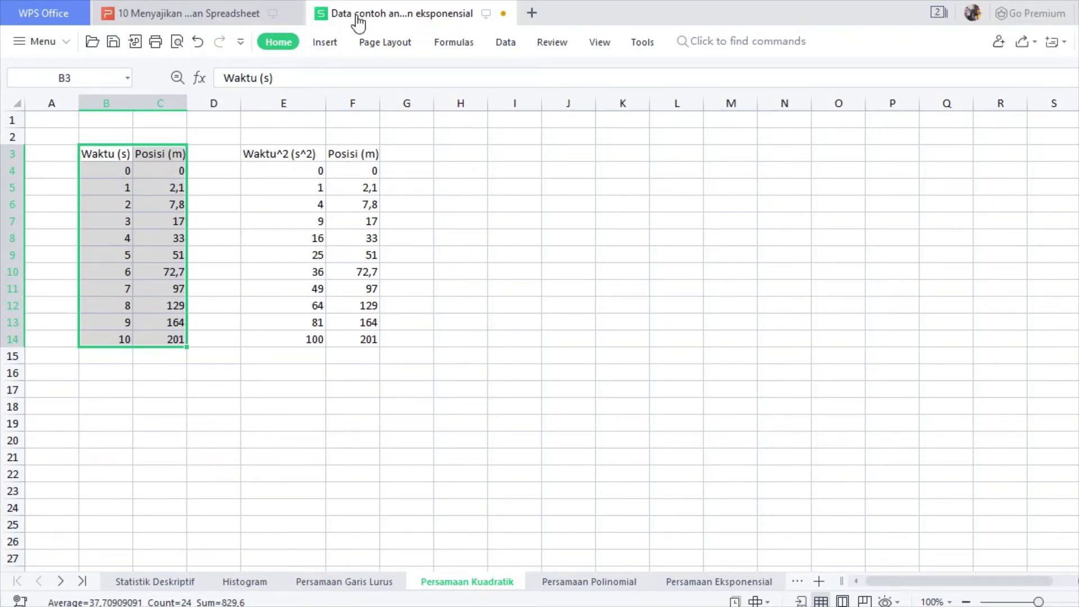
{"action": "left_click", "coordinate": [319, 50]}
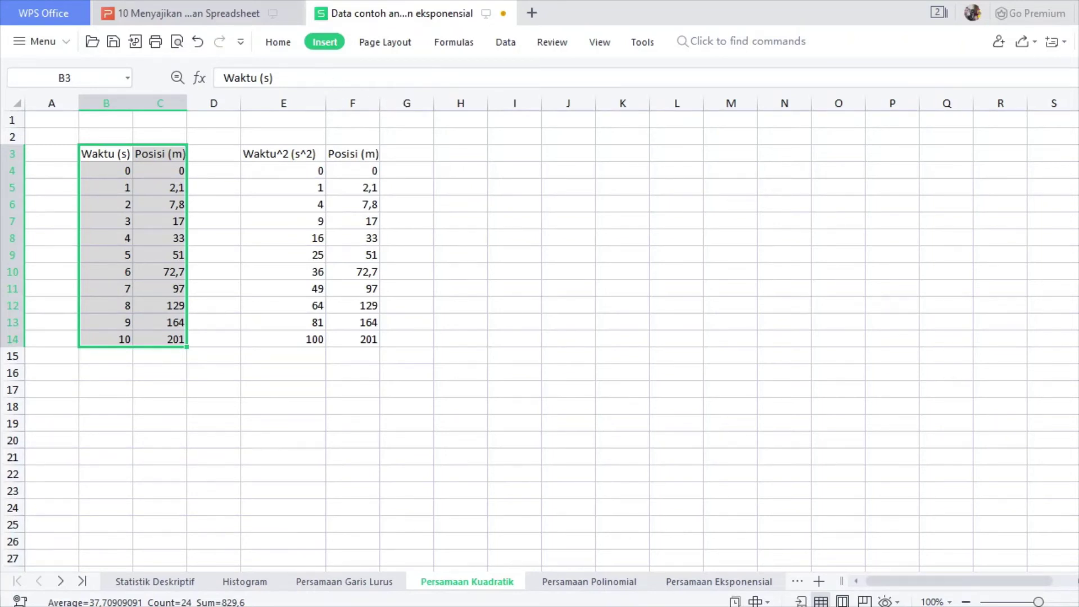
{"action": "left_click_drag", "start_coordinate": [663, 247], "coordinate": [761, 188]}
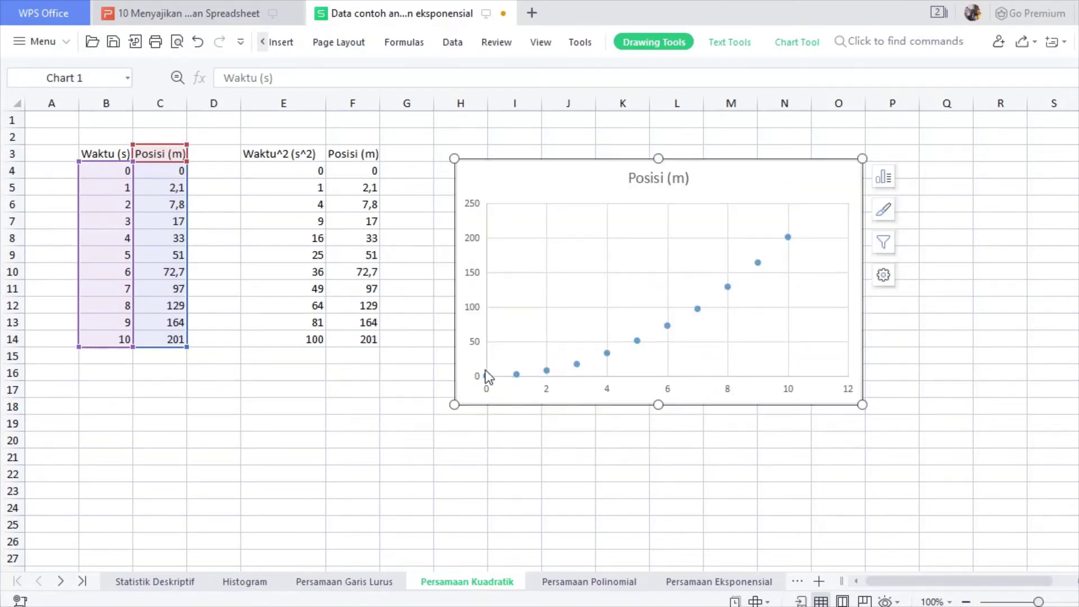
Add both axis titles to the scatter chart and set the horizontal one to "Waktu (s)"
{"action": "left_click", "coordinate": [789, 238]}
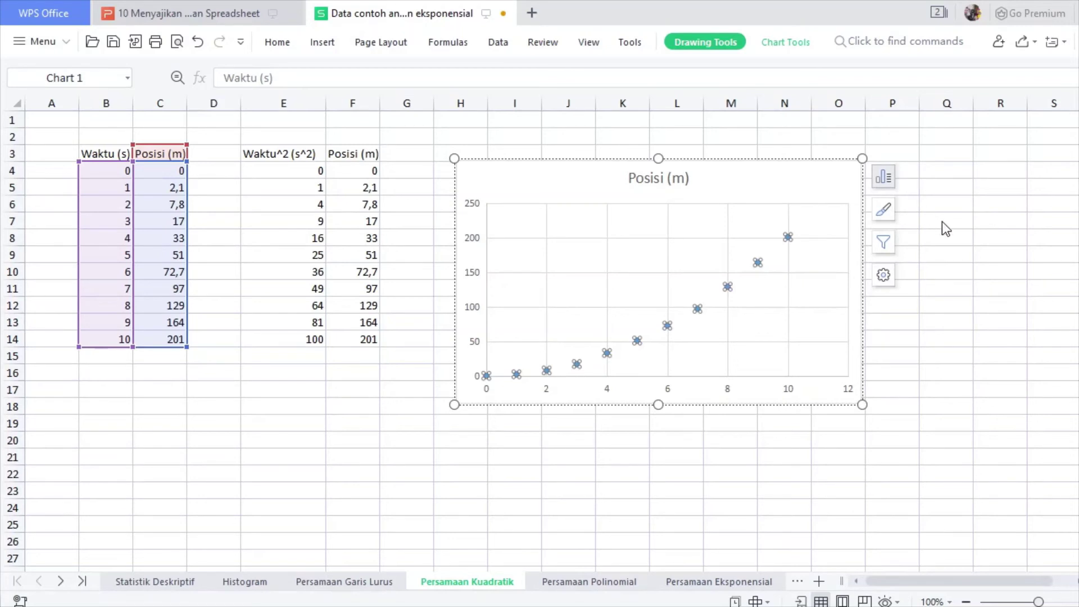
{"action": "left_click", "coordinate": [692, 380]}
{"action": "left_click", "coordinate": [680, 383]}
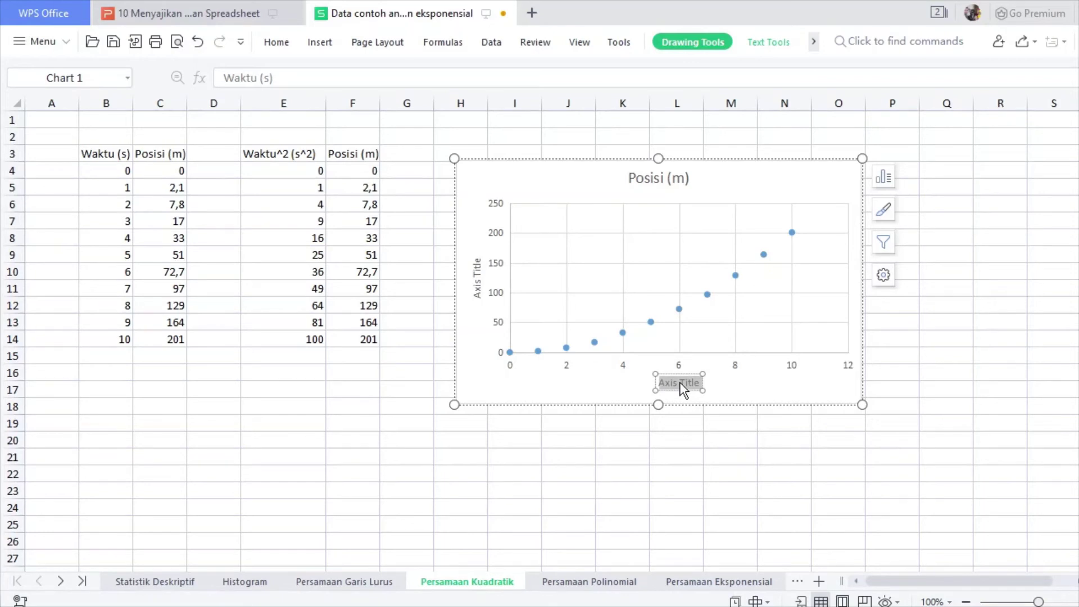
{"action": "type", "text": "waktu (s)"}
{"action": "key", "text": "Left"}
{"action": "key", "text": "Left"}
{"action": "key", "text": "Left"}
{"action": "key", "text": "Home"}
{"action": "key", "text": "shift+Right"}
{"action": "type", "text": "W"}
Change the scatter chart's vertical axis title to "Posisi (m)"
{"action": "left_click", "coordinate": [478, 287]}
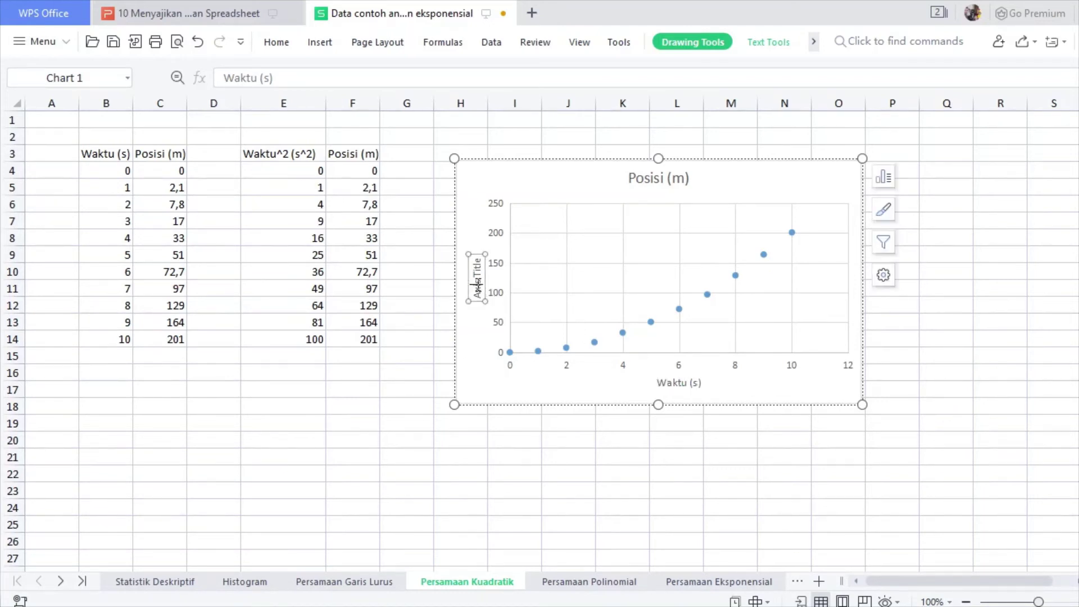
{"action": "triple_click", "coordinate": [477, 285]}
{"action": "type", "text": "Posisi"}
{"action": "key", "text": "shift+Right"}
{"action": "type", "text": "P"}
{"action": "key", "text": "End"}
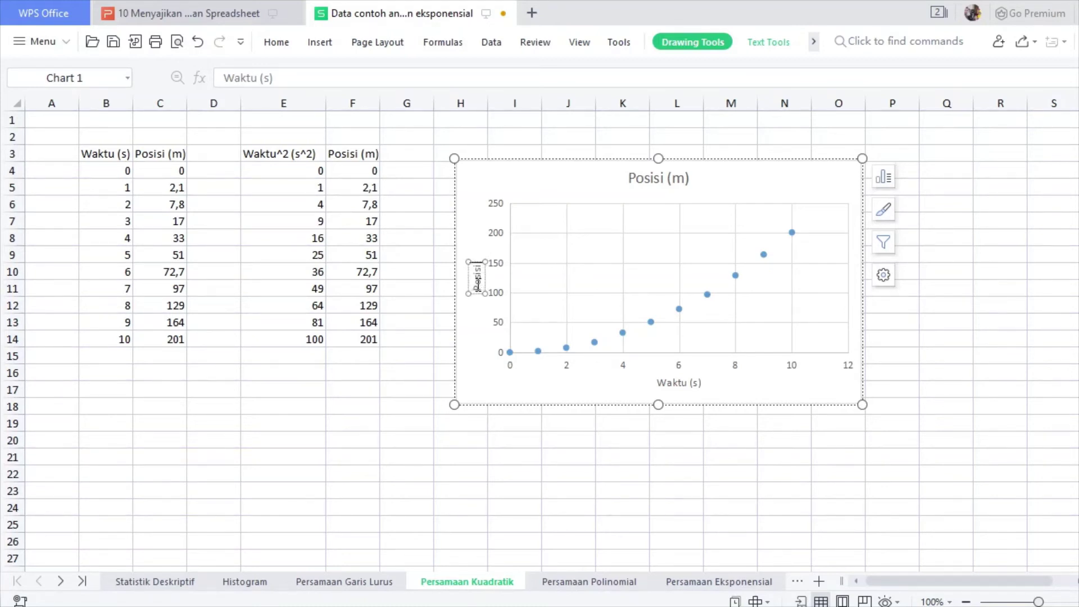
{"action": "type", "text": "(m)"}
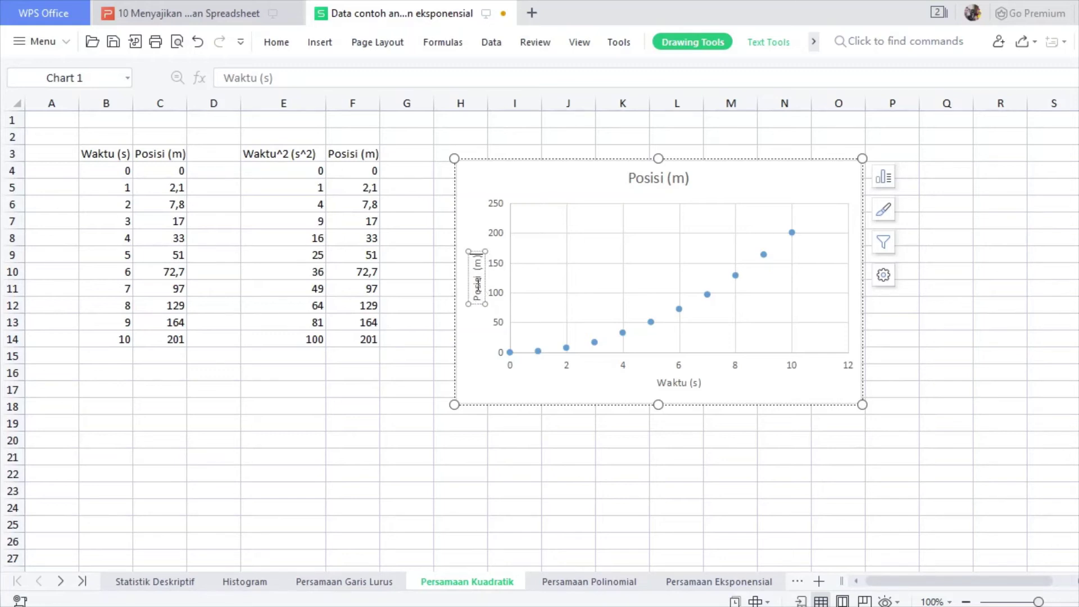
{"action": "left_click", "coordinate": [813, 194]}
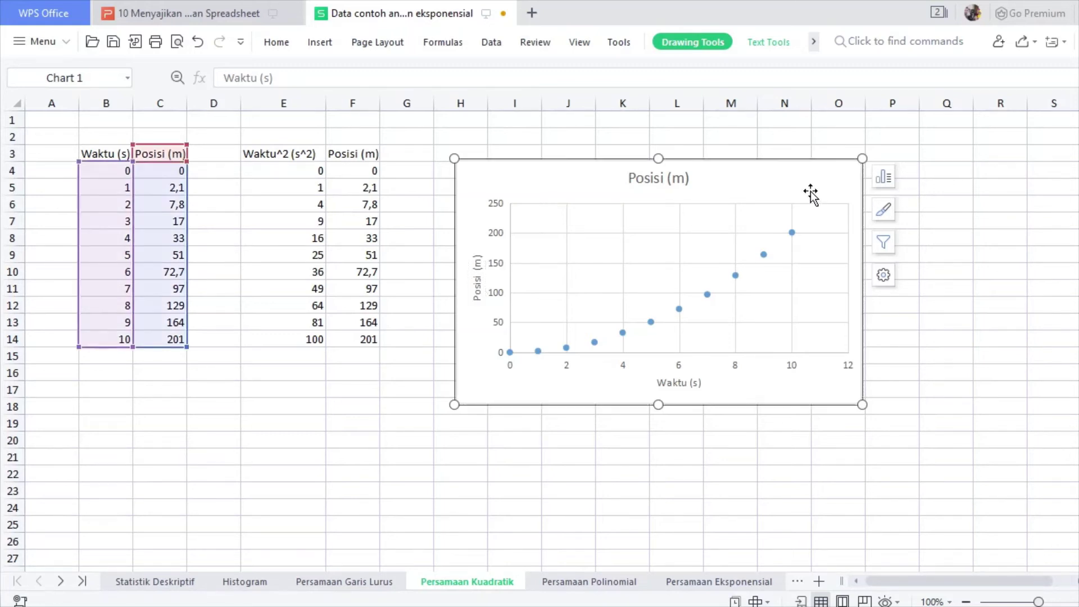
Add a trendline to the Posisi (m) data points and make it a polynomial of order 2
{"action": "left_click", "coordinate": [793, 234]}
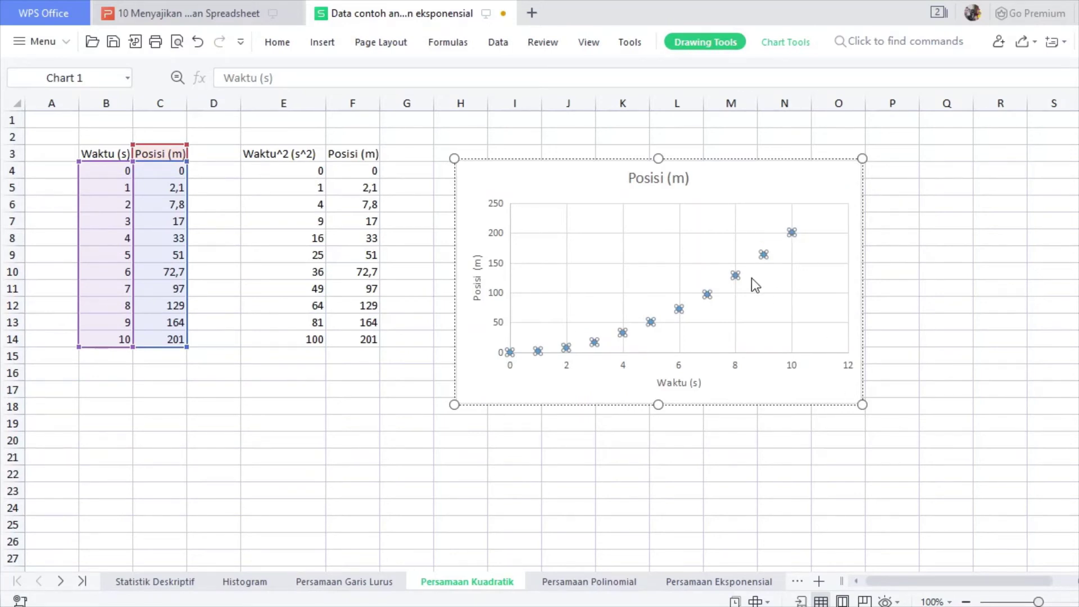
{"action": "left_click", "coordinate": [695, 241]}
{"action": "left_click", "coordinate": [765, 258]}
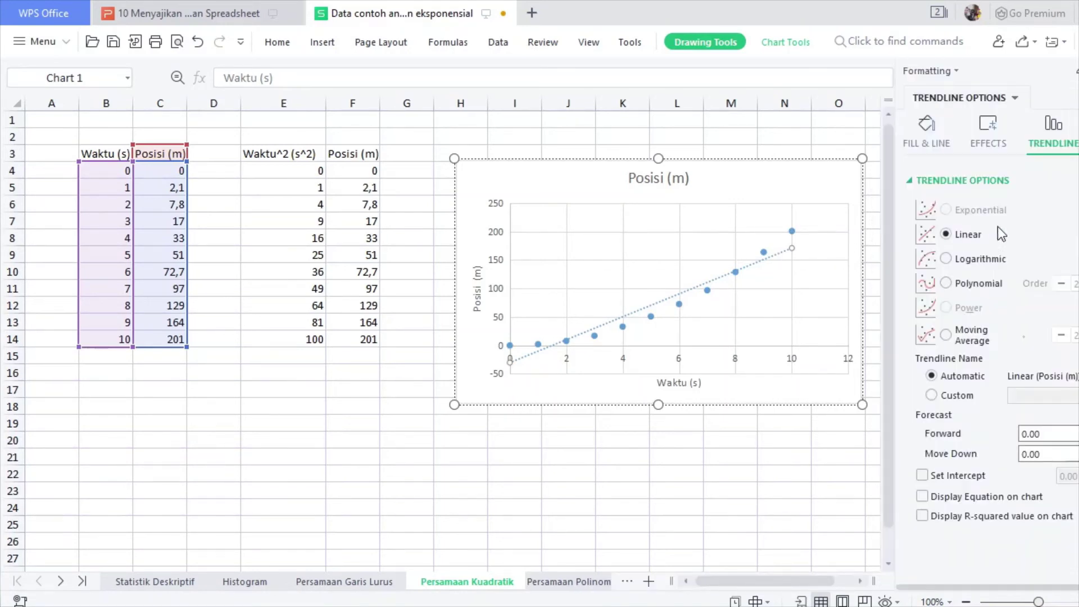
{"action": "left_click", "coordinate": [989, 258]}
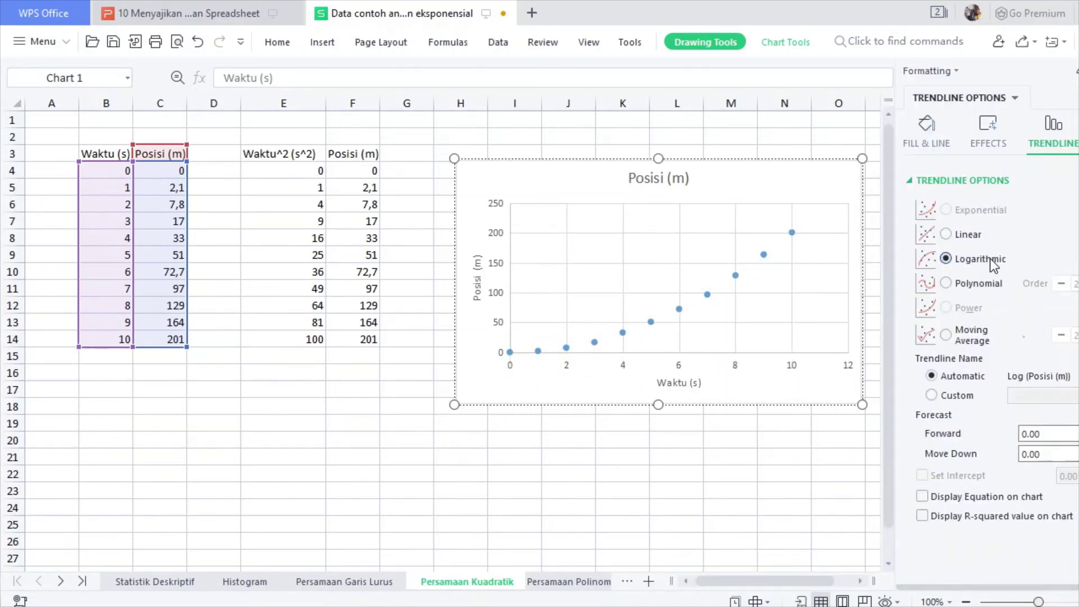
{"action": "left_click", "coordinate": [990, 288]}
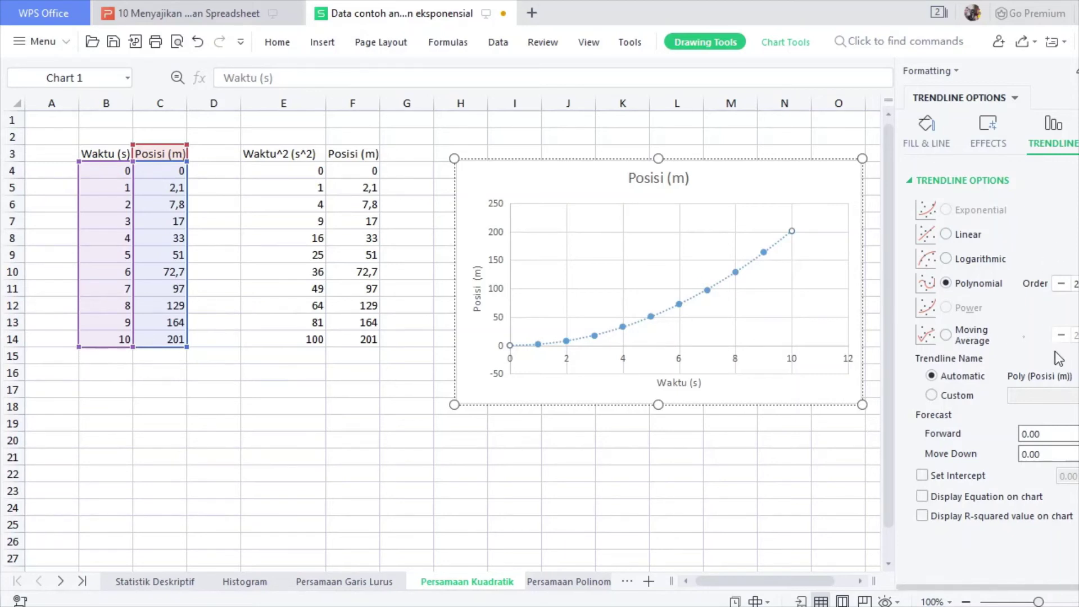
{"action": "left_click", "coordinate": [981, 500]}
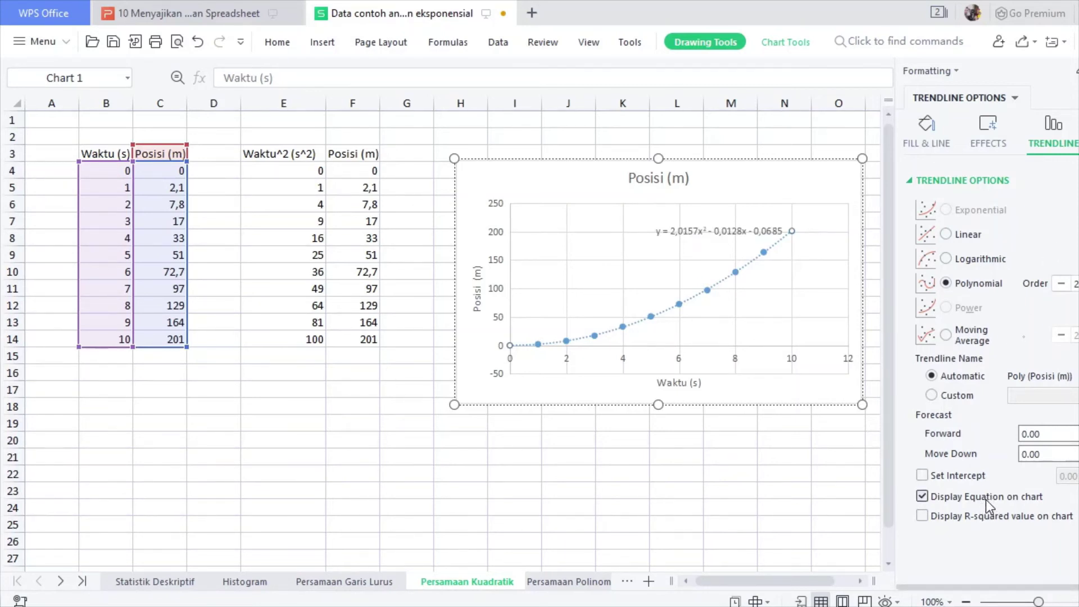
{"action": "left_click", "coordinate": [986, 500]}
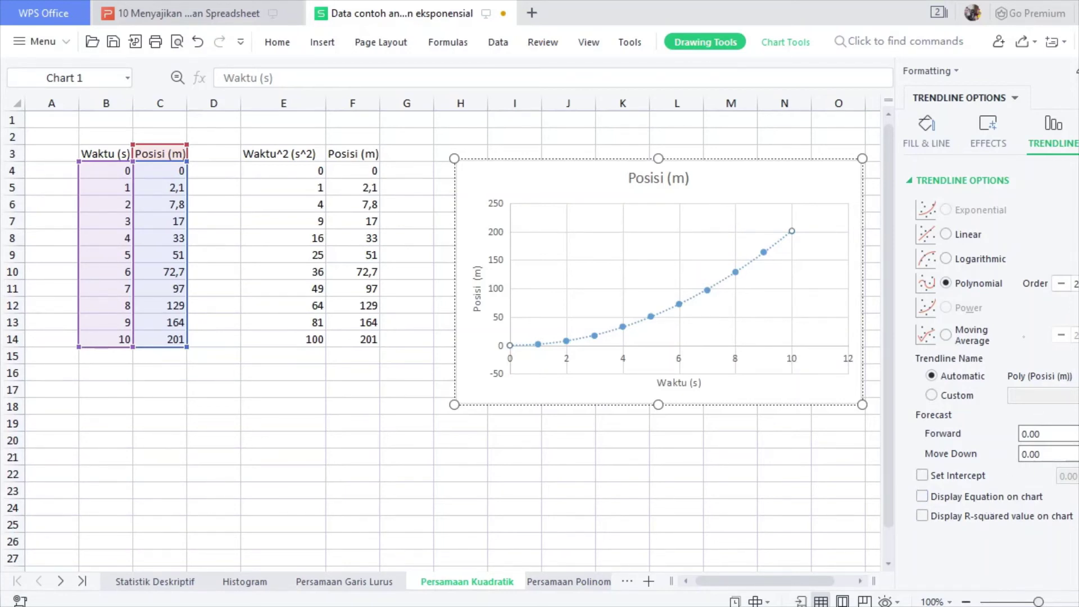
{"action": "left_click", "coordinate": [1078, 71]}
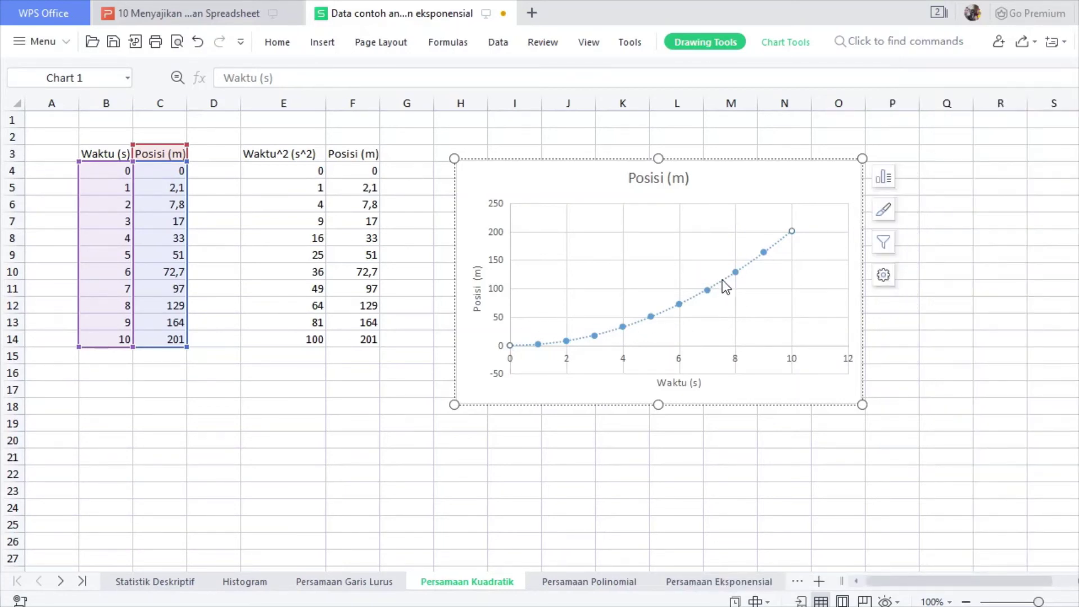
Reposition the scatter chart directly beside the Waktu^2 table, around columns G to N
{"action": "left_click", "coordinate": [812, 186]}
{"action": "left_click_drag", "start_coordinate": [784, 185], "coordinate": [887, 163]}
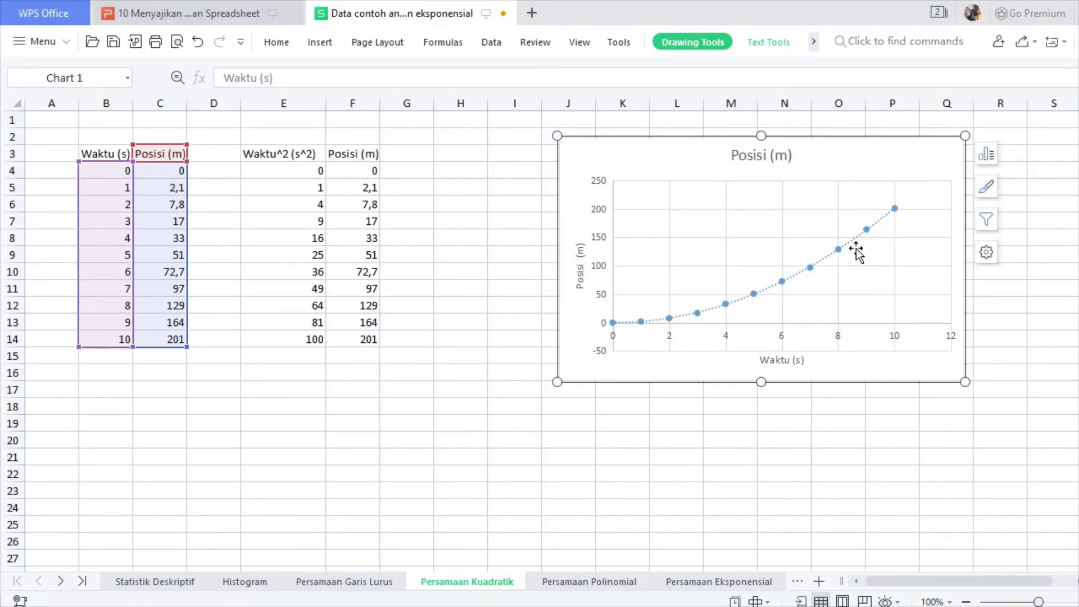
{"action": "double_click", "coordinate": [882, 221]}
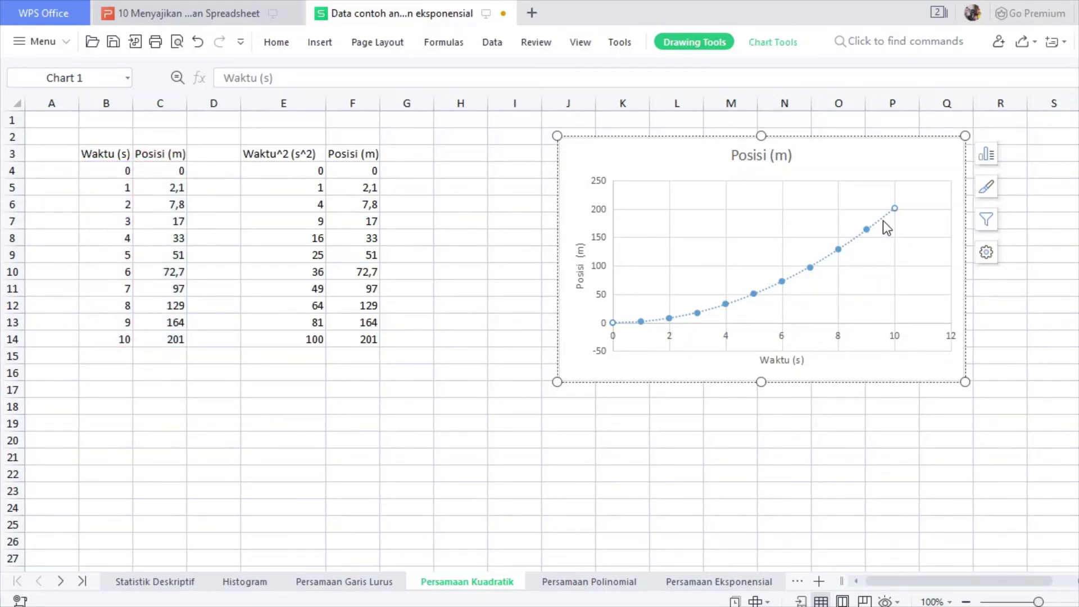
{"action": "left_click_drag", "start_coordinate": [698, 169], "coordinate": [539, 172]}
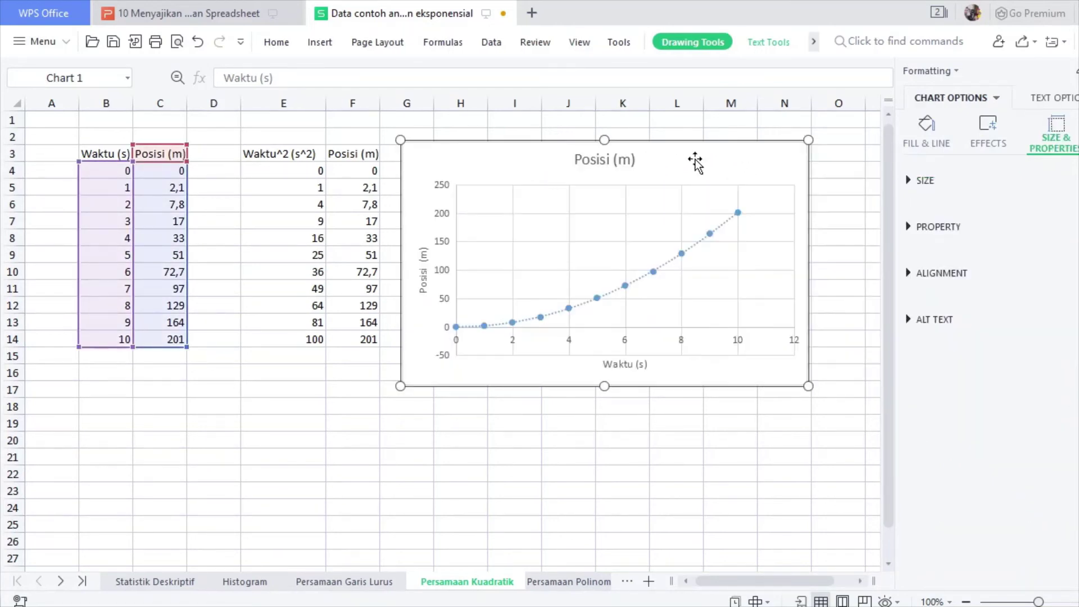
Show the polynomial trendline's equation and R-squared value on the chart and set its intercept to 0.00
{"action": "left_click", "coordinate": [673, 262]}
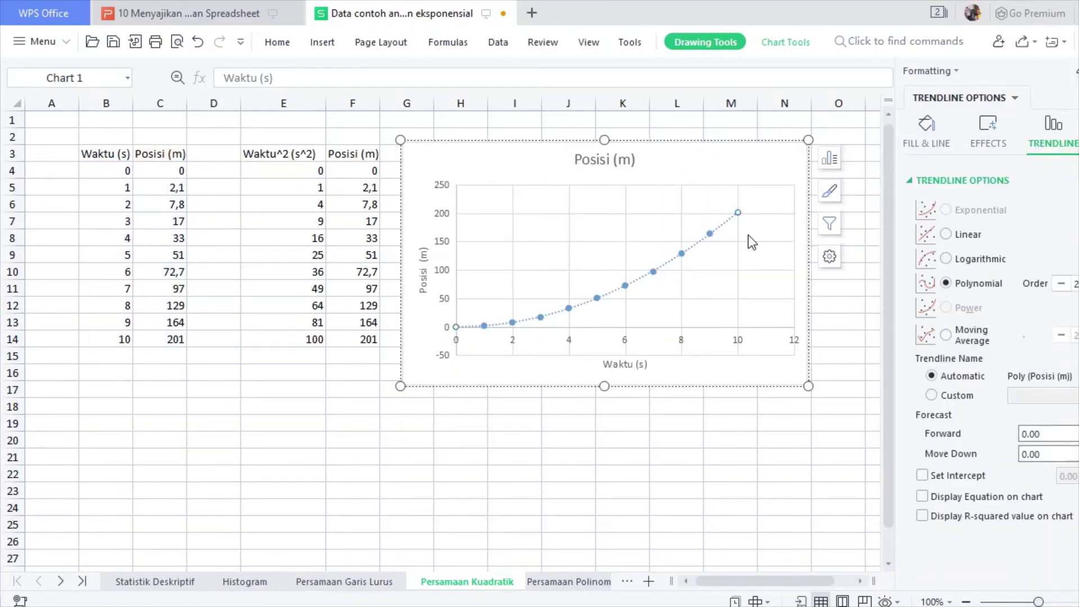
{"action": "left_click", "coordinate": [973, 503]}
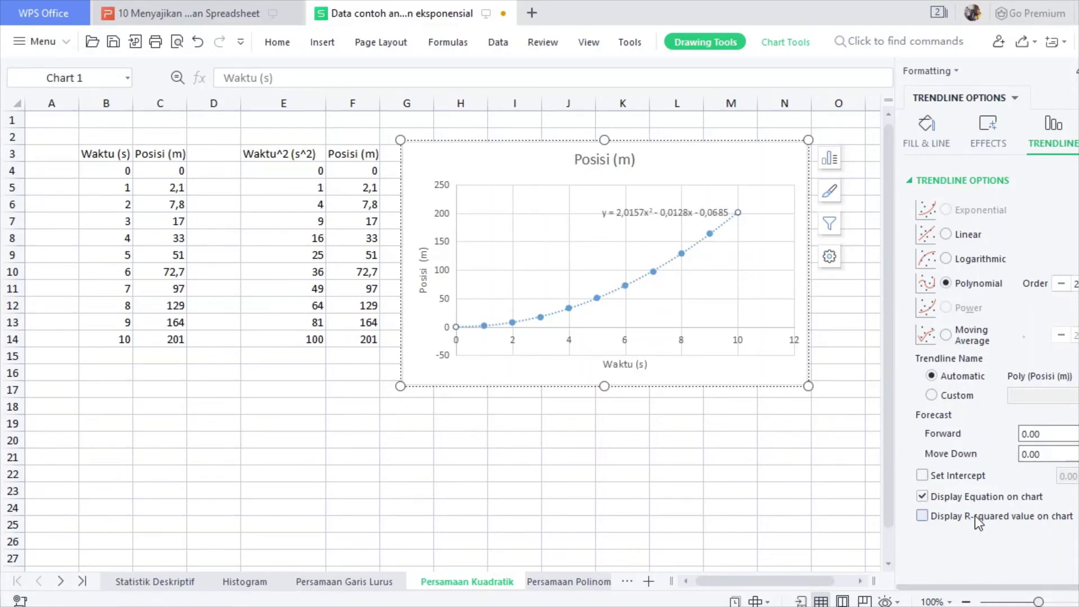
{"action": "left_click", "coordinate": [978, 523]}
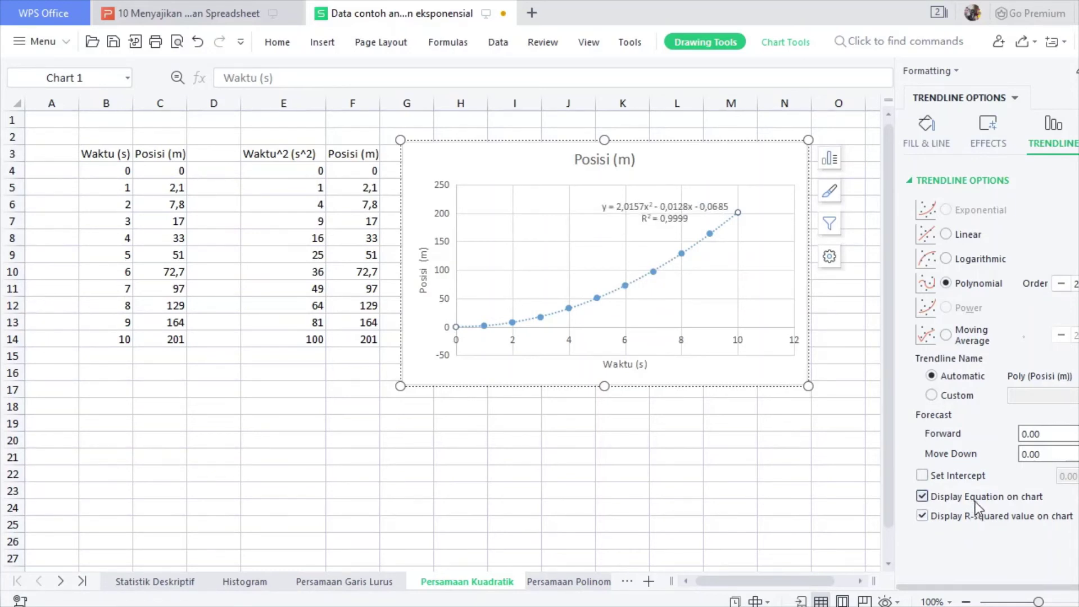
{"action": "left_click", "coordinate": [974, 477]}
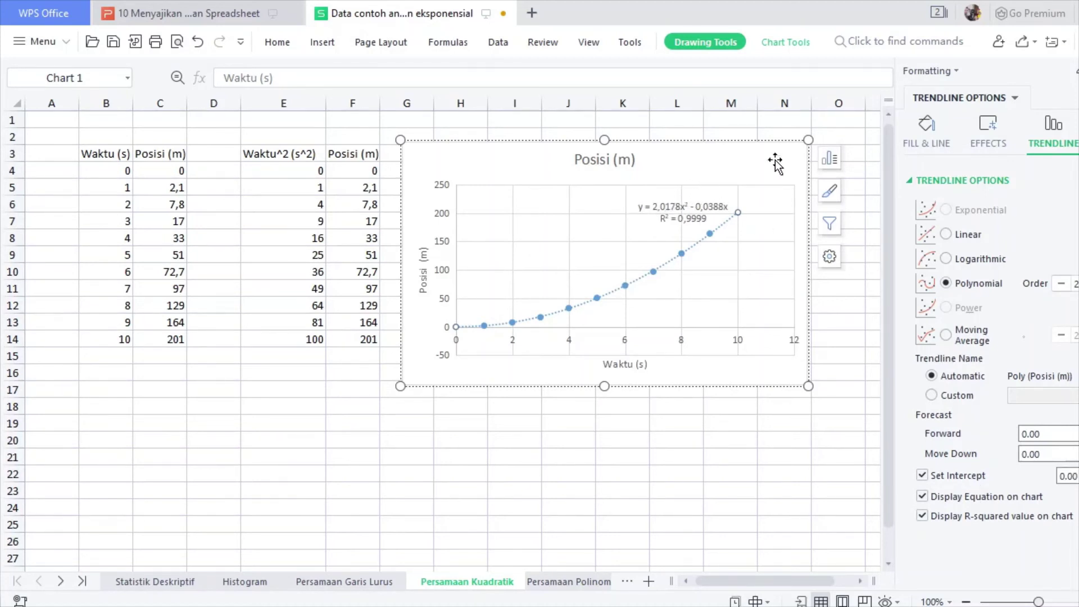
Move the position-time scatter chart farther from the Waktu^2 table, to around columns I to O
{"action": "left_click", "coordinate": [1078, 71]}
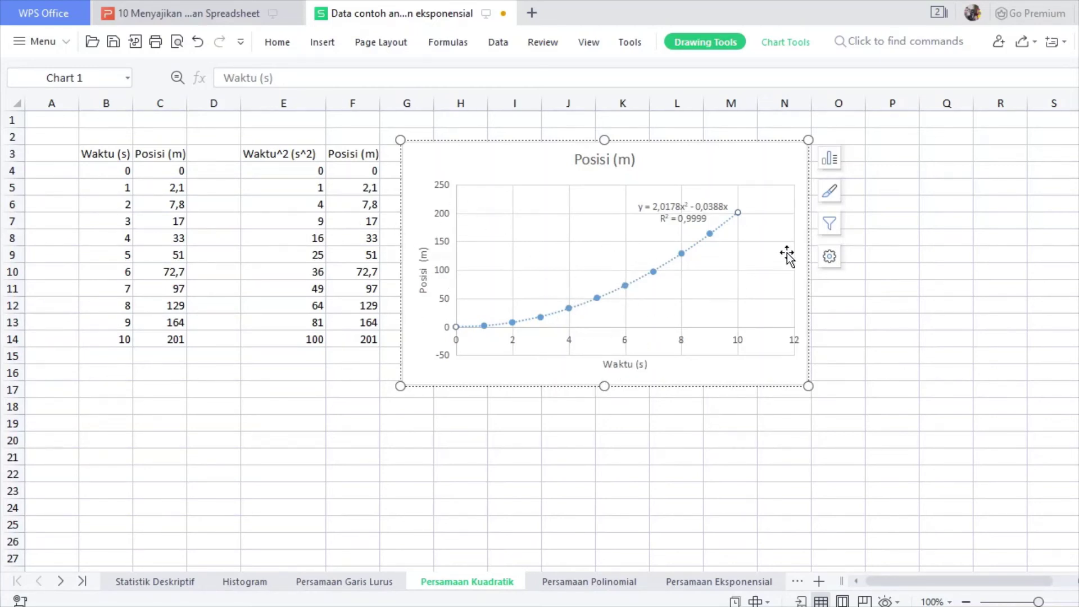
{"action": "left_click_drag", "start_coordinate": [478, 164], "coordinate": [558, 156]}
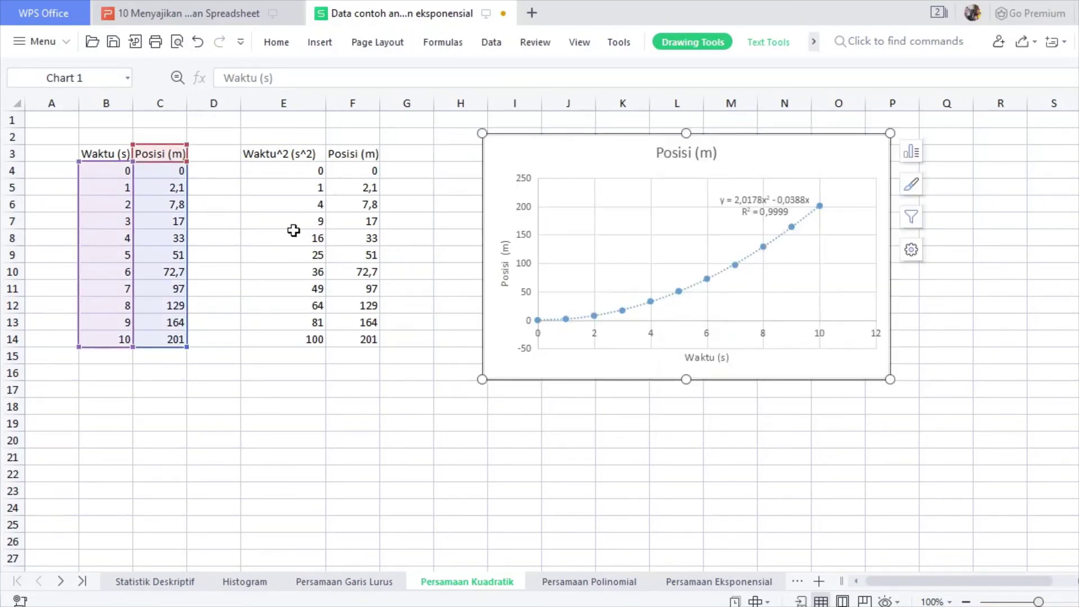
{"action": "left_click", "coordinate": [286, 289]}
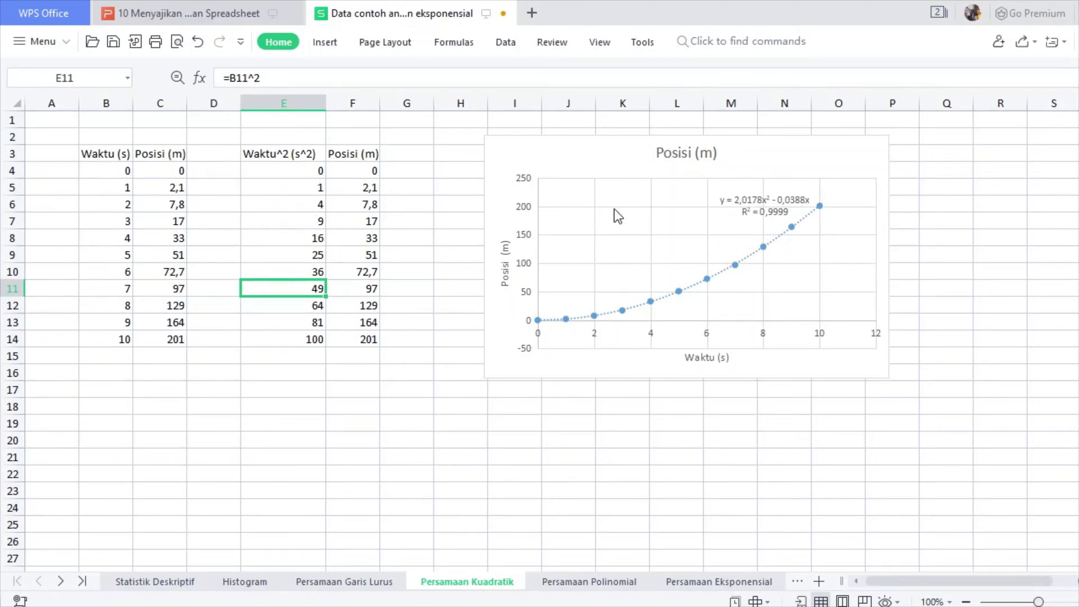
Insert a scatter chart of Posisi (m) against Waktu^2 (s^2) from the data in E3:F14
{"action": "left_click_drag", "start_coordinate": [125, 160], "coordinate": [99, 336]}
{"action": "left_click_drag", "start_coordinate": [287, 150], "coordinate": [278, 345]}
{"action": "left_click", "coordinate": [396, 338]}
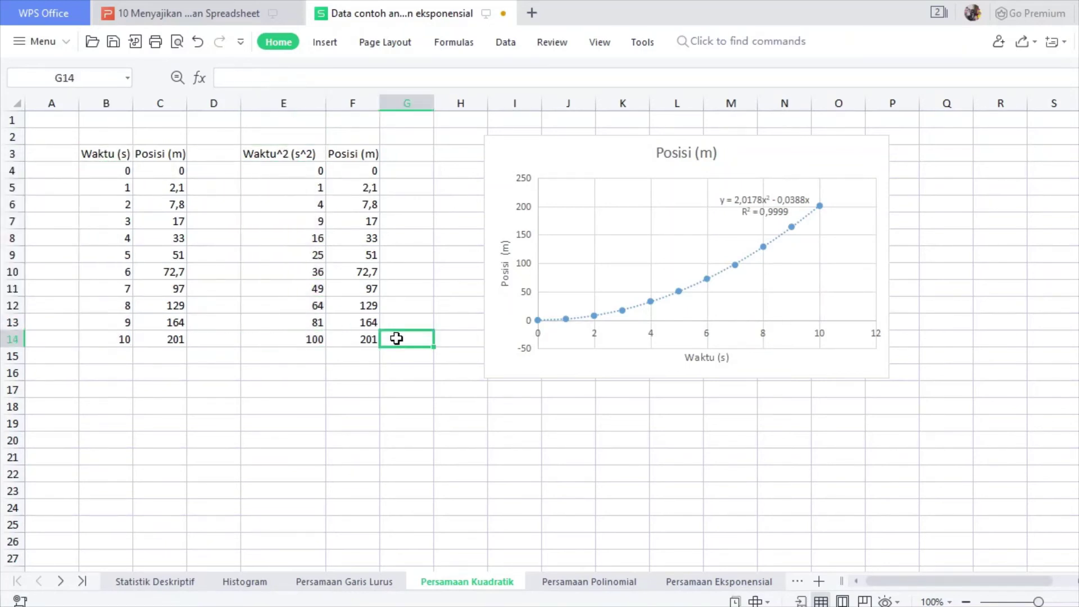
{"action": "left_click_drag", "start_coordinate": [304, 163], "coordinate": [306, 342]}
{"action": "left_click", "coordinate": [355, 159]}
{"action": "left_click", "coordinate": [356, 272]}
{"action": "left_click_drag", "start_coordinate": [305, 158], "coordinate": [340, 341]}
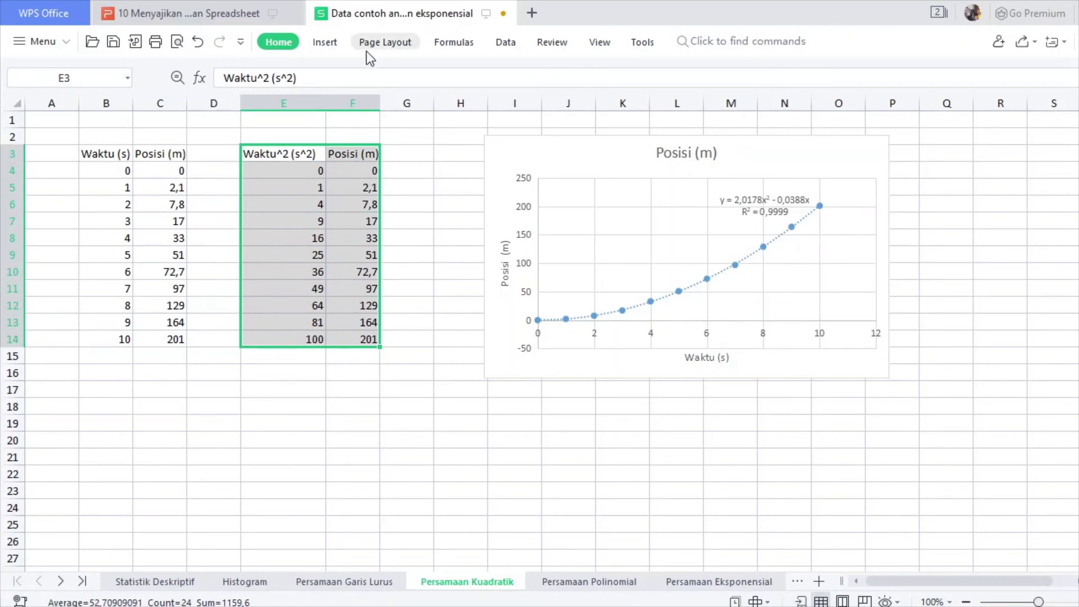
{"action": "left_click", "coordinate": [324, 45]}
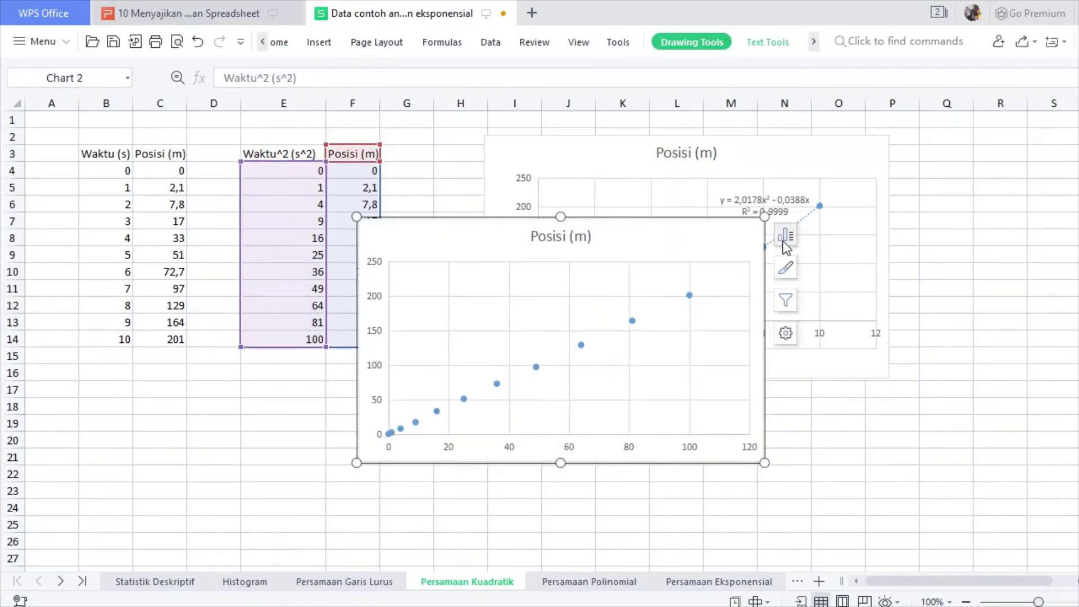
Add axis titles to the new scatter chart and set the horizontal one to "Waktu (s)"
{"action": "left_click", "coordinate": [594, 441]}
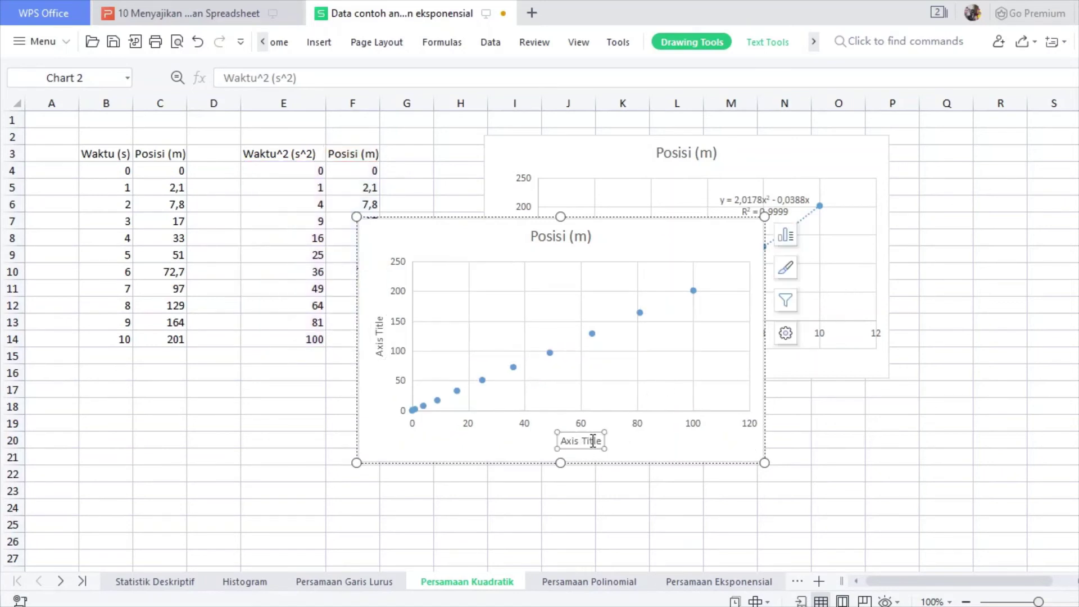
{"action": "left_click", "coordinate": [598, 440]}
{"action": "key", "text": "ctrl+a"}
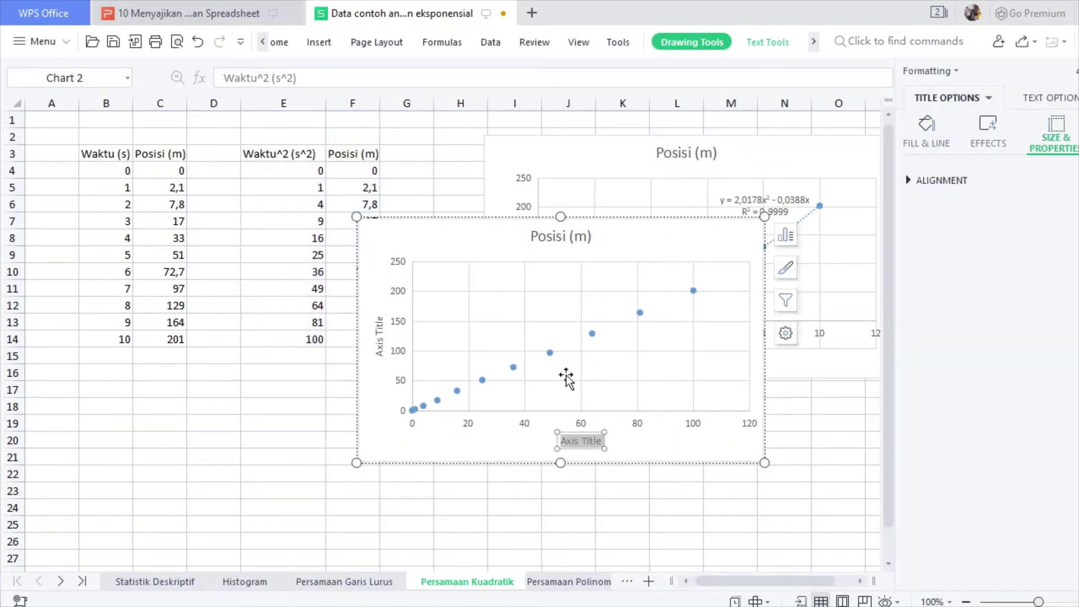
{"action": "type", "text": "Waktu (s)"}
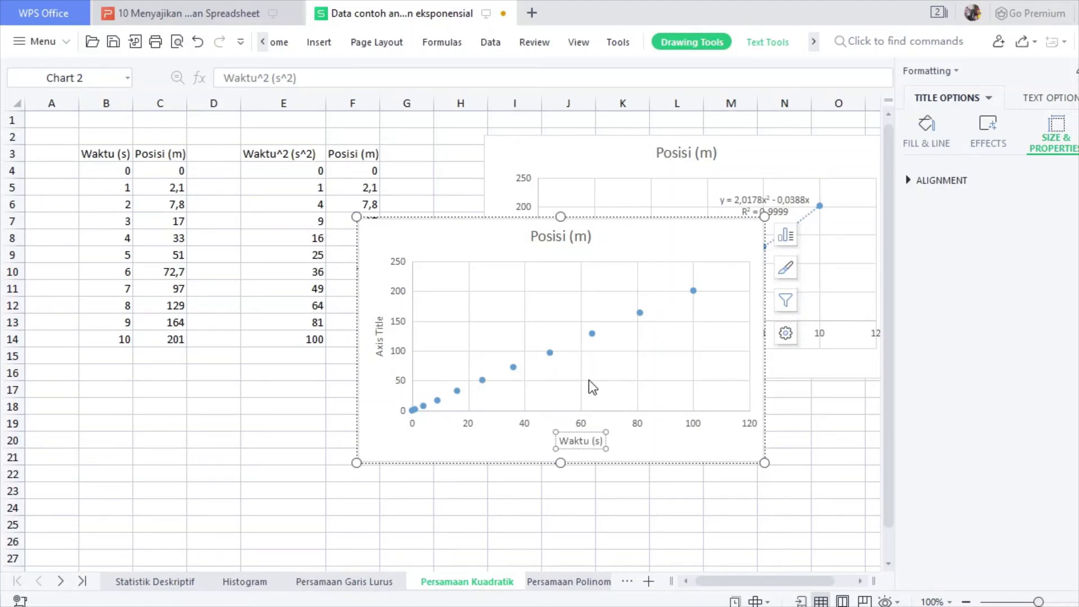
Change the new scatter chart's vertical axis title to "Posisi (m)"
{"action": "left_click", "coordinate": [380, 327]}
{"action": "double_click", "coordinate": [380, 326]}
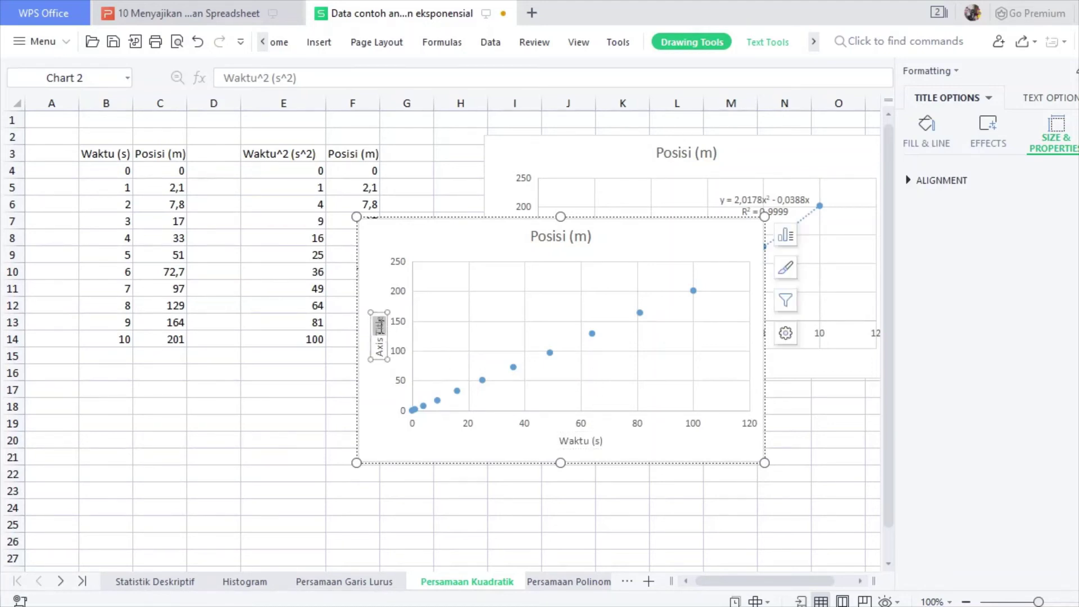
{"action": "triple_click", "coordinate": [381, 333]}
{"action": "type", "text": "Posisi"}
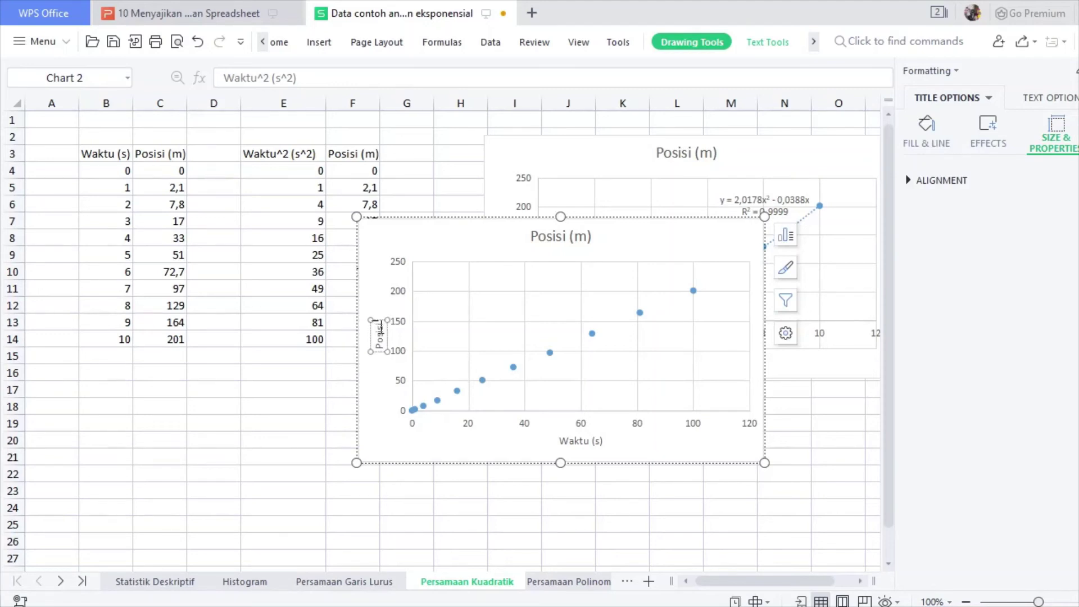
{"action": "type", "text": " (m)"}
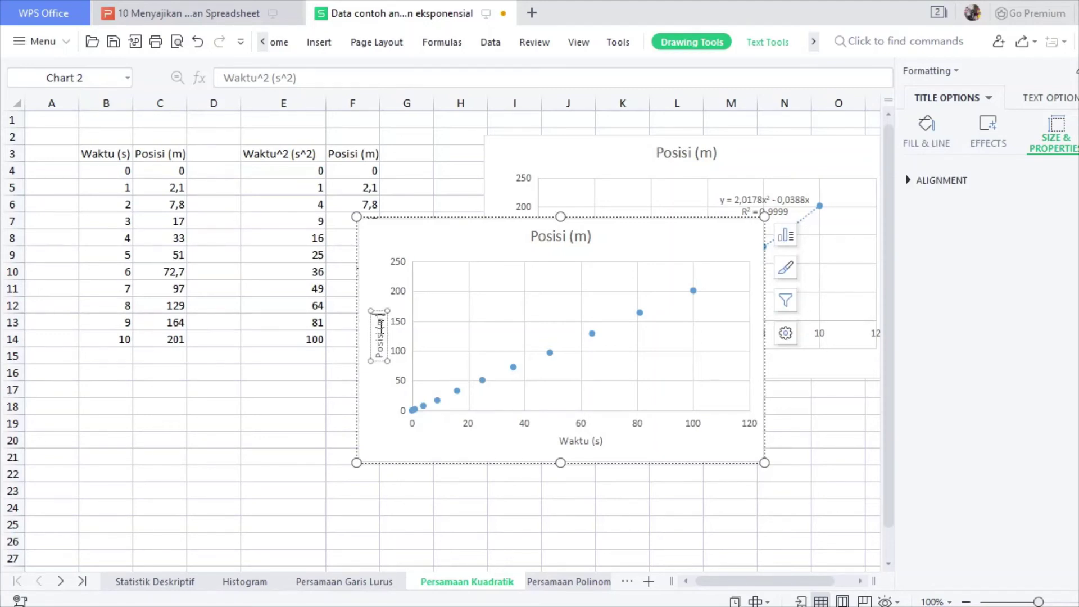
Move the new scatter chart directly below the position-time chart, starting at about row 15
{"action": "left_click", "coordinate": [682, 244]}
{"action": "left_click_drag", "start_coordinate": [697, 243], "coordinate": [822, 381]}
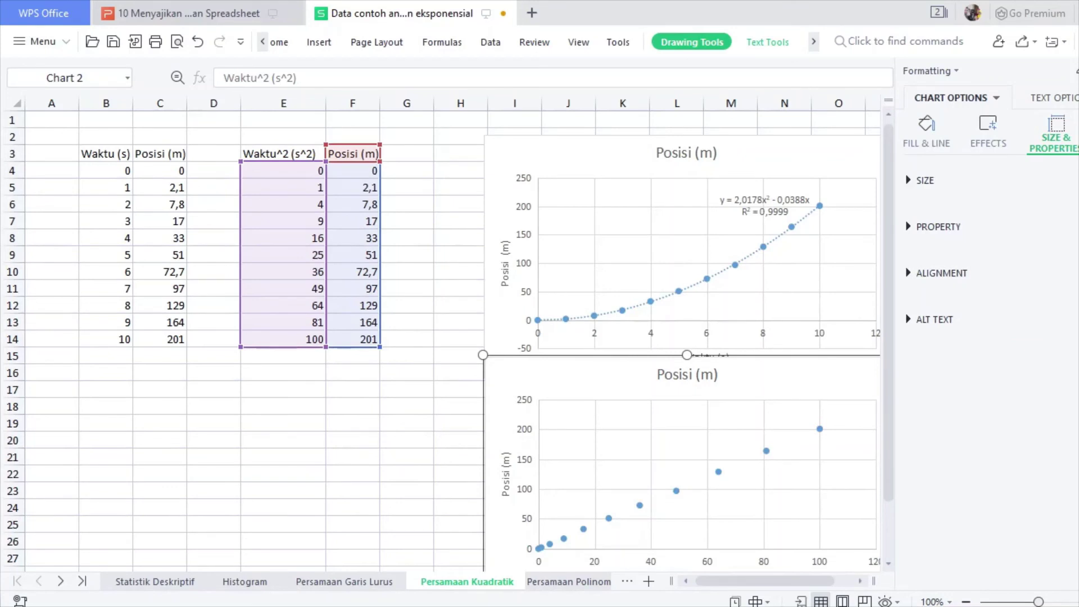
{"action": "left_click", "coordinate": [1078, 71]}
{"action": "left_click_drag", "start_coordinate": [953, 585], "coordinate": [993, 582]}
{"action": "scroll", "coordinate": [407, 343], "scroll_direction": "down", "scroll_amount": 1}
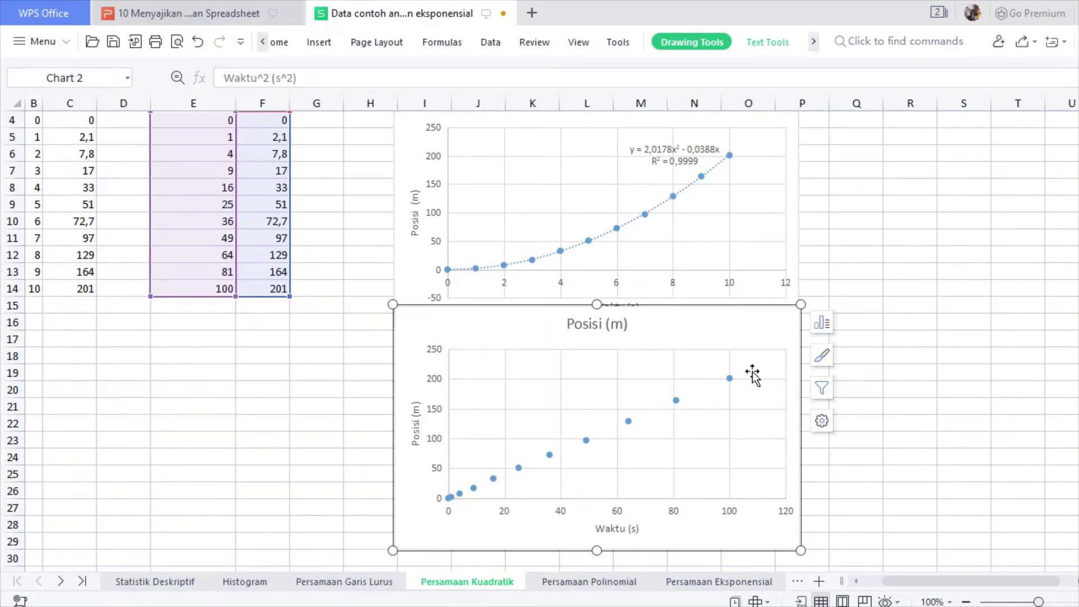
Add a linear trendline to the lower chart with intercept 0.00, displaying its equation and R-squared value
{"action": "left_click", "coordinate": [730, 379]}
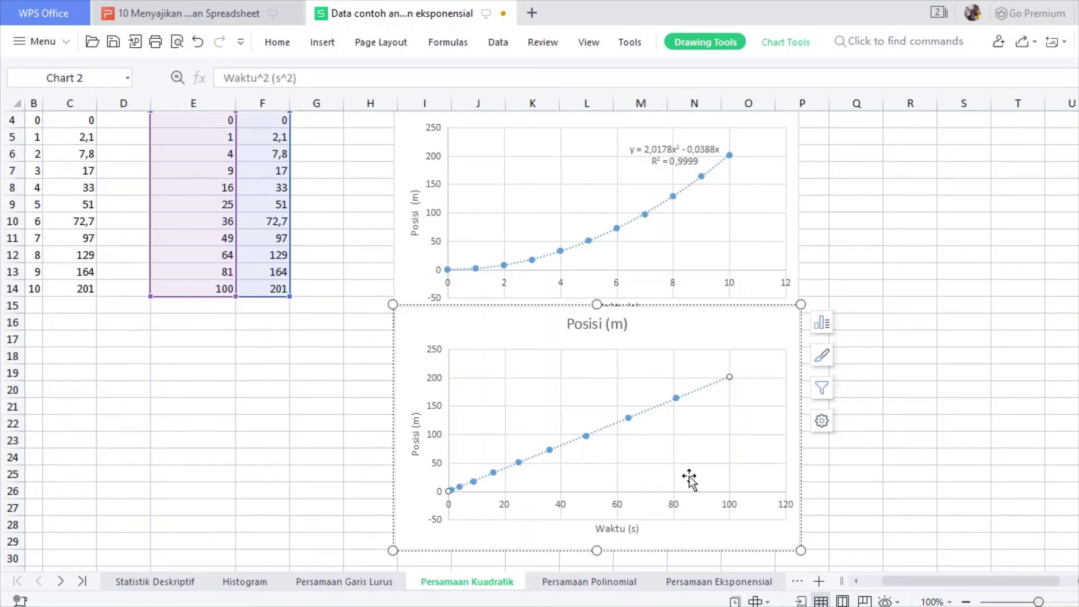
{"action": "double_click", "coordinate": [709, 388]}
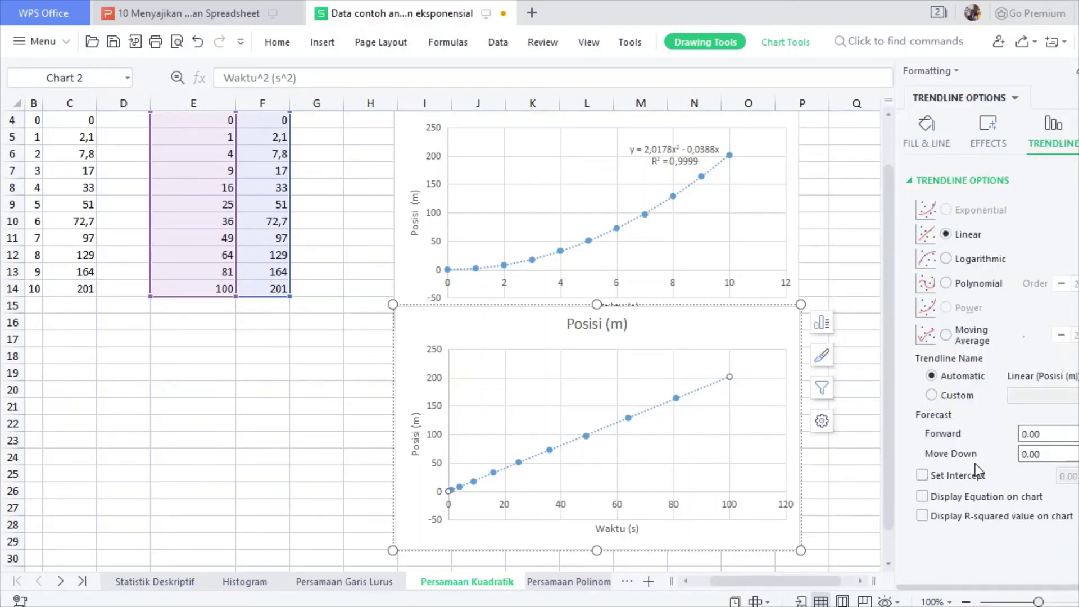
{"action": "left_click", "coordinate": [967, 479]}
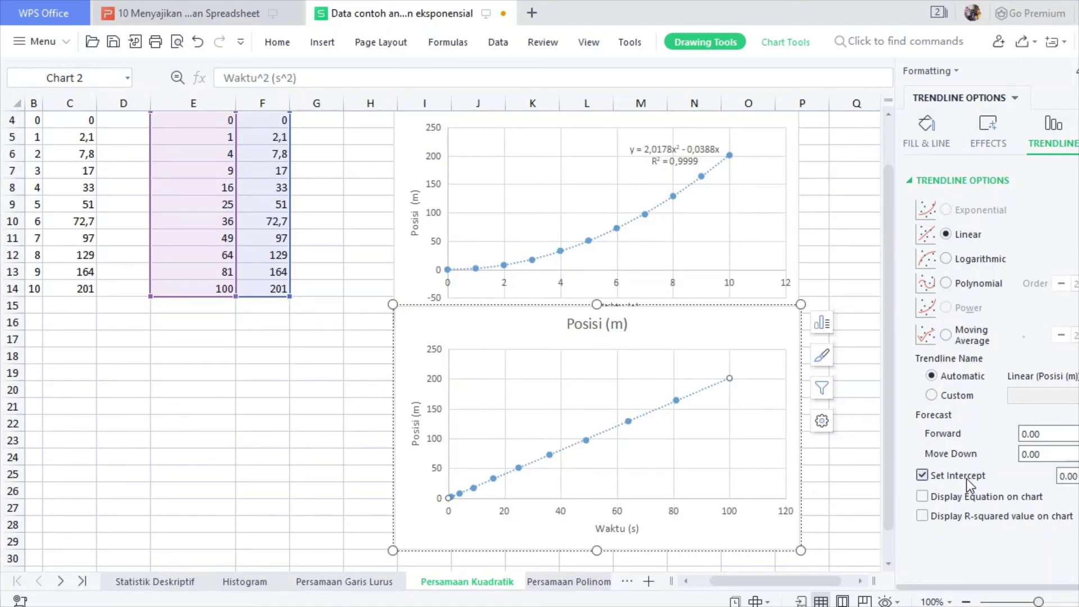
{"action": "left_click", "coordinate": [974, 498]}
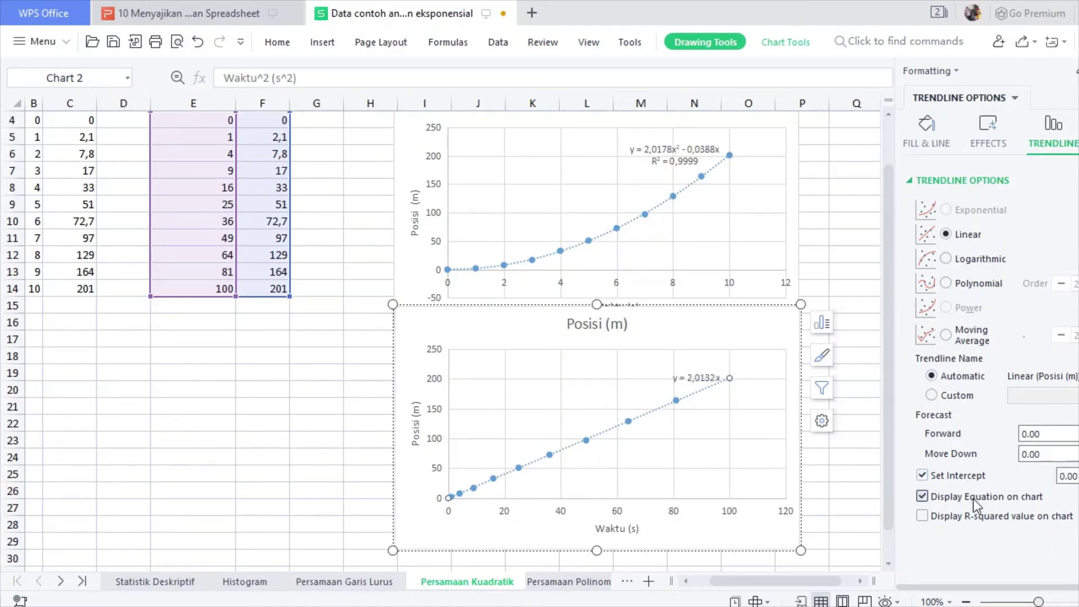
{"action": "left_click", "coordinate": [987, 527]}
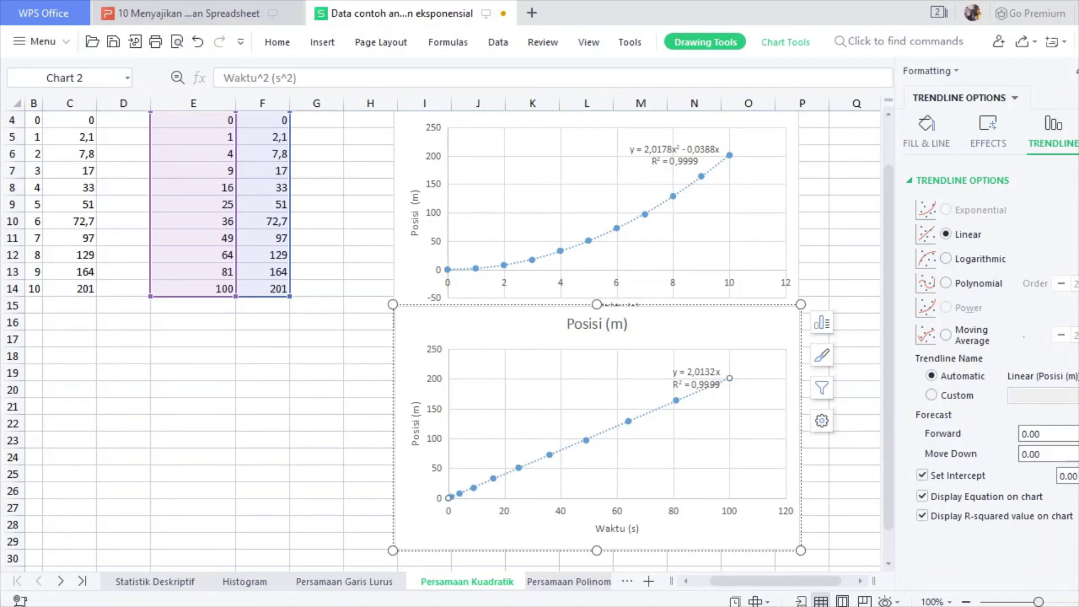
{"action": "left_click", "coordinate": [1078, 71]}
Move the linear trendline's equation label clear of the line, into the upper-left part of the lower chart's plot area
{"action": "left_click", "coordinate": [690, 375]}
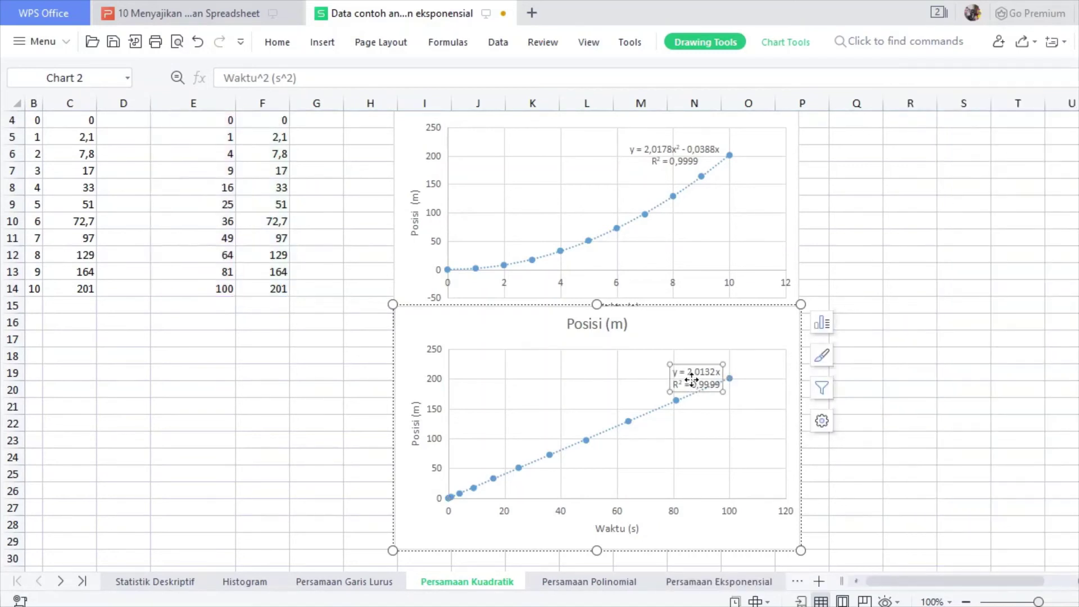
{"action": "left_click_drag", "start_coordinate": [670, 364], "coordinate": [533, 353]}
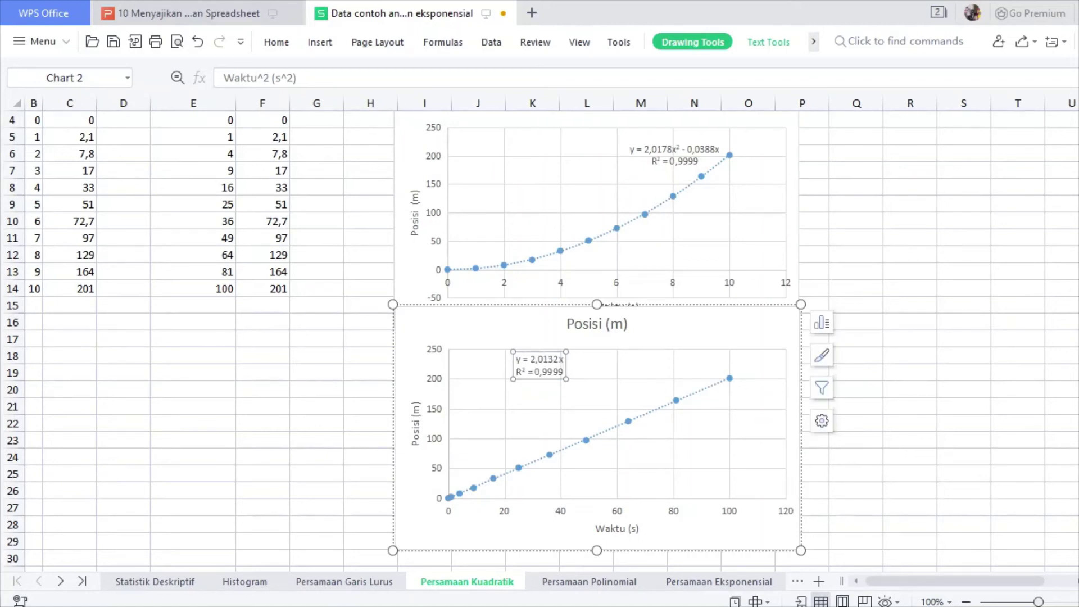
{"action": "scroll", "coordinate": [422, 342], "scroll_direction": "up", "scroll_amount": 1}
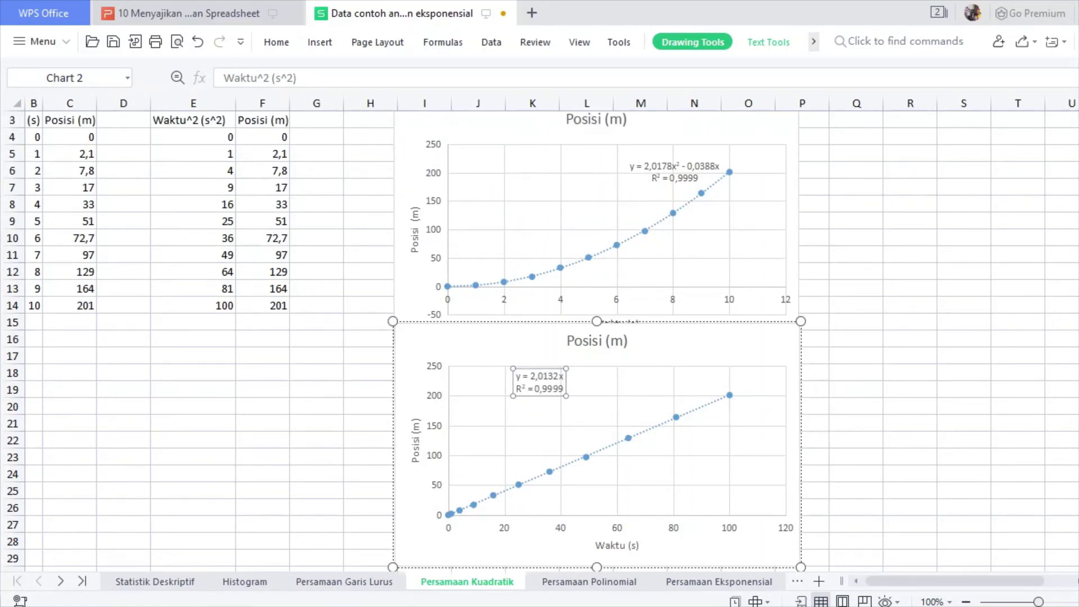
{"action": "scroll", "coordinate": [407, 342], "scroll_direction": "down", "scroll_amount": 2}
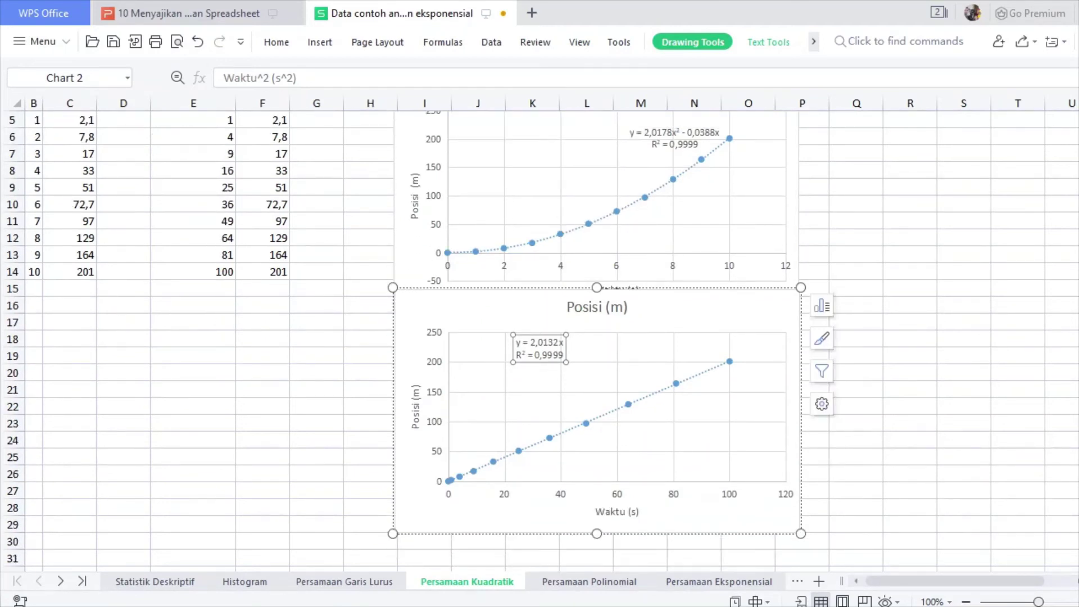
{"action": "scroll", "coordinate": [423, 342], "scroll_direction": "up", "scroll_amount": 1}
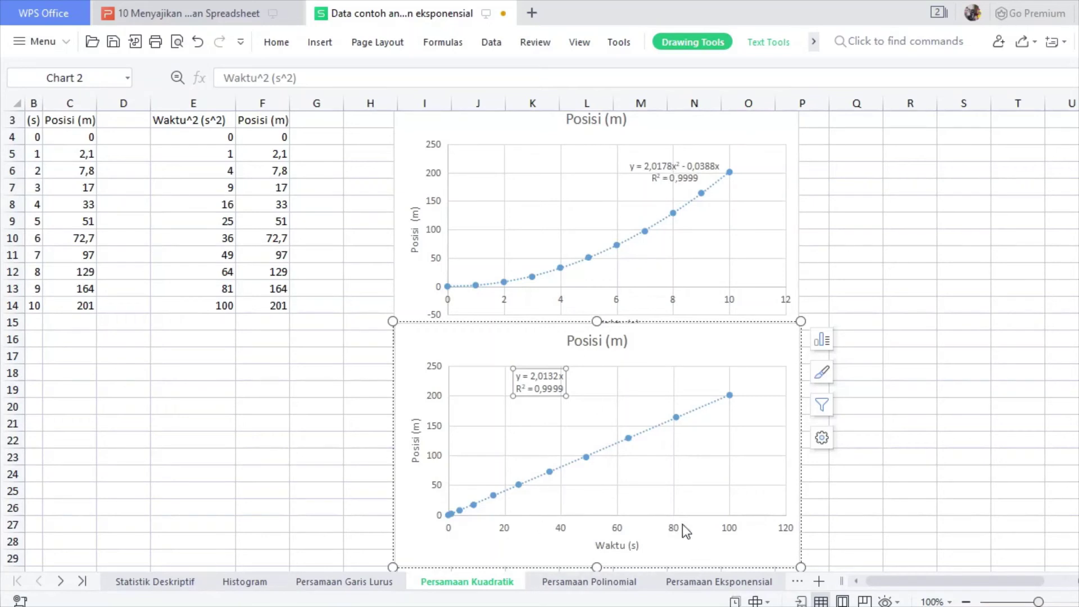
Change the lower chart's horizontal axis title to "Waktu^2 (s^2)"
{"action": "left_click", "coordinate": [617, 547]}
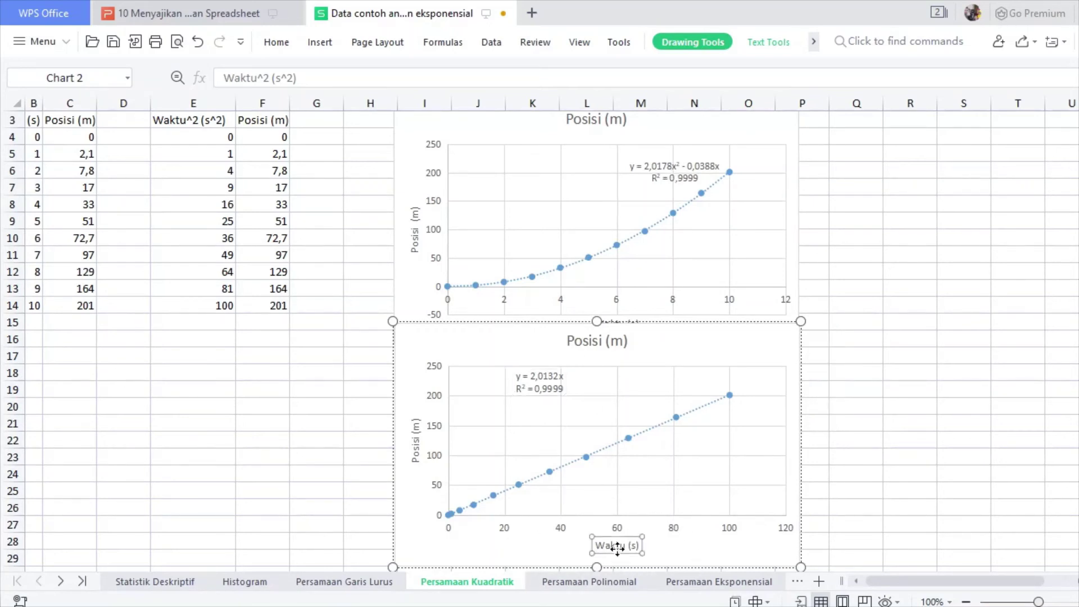
{"action": "double_click", "coordinate": [618, 548]}
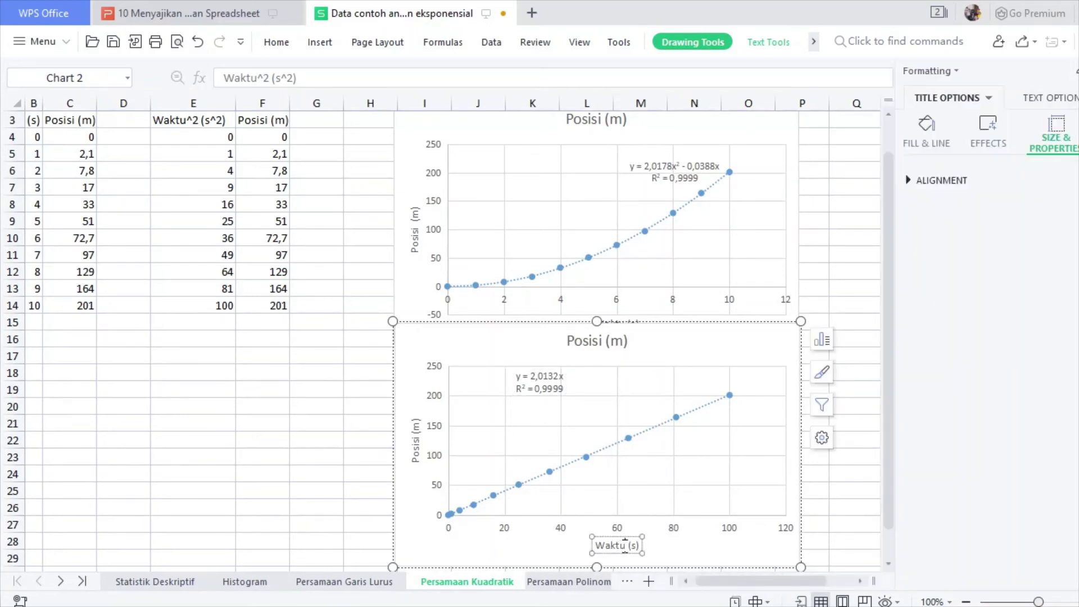
{"action": "type", "text": "^2"}
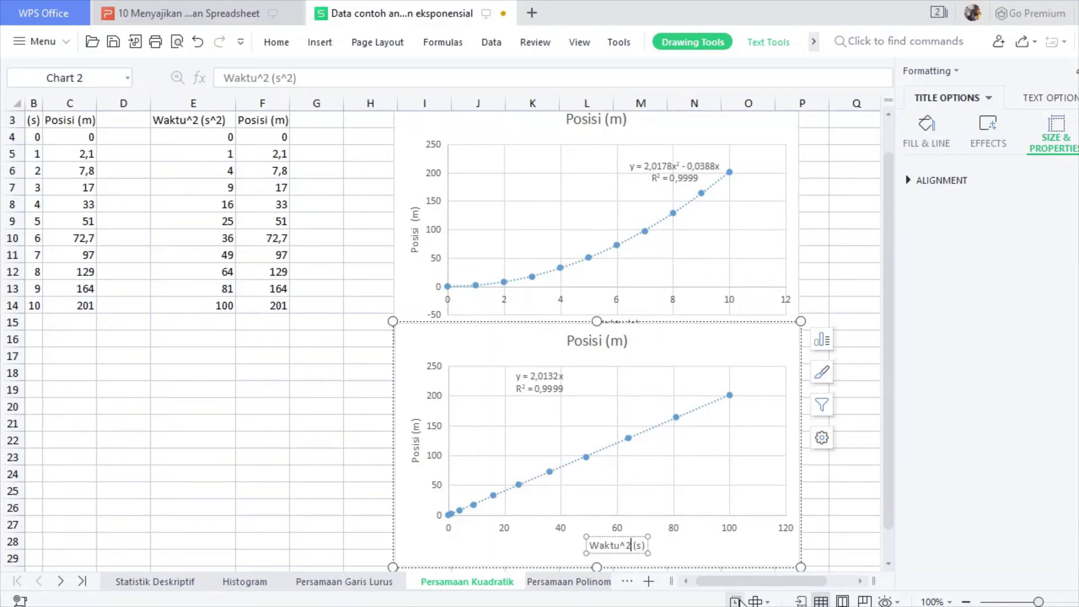
{"action": "key", "text": "Right"}
{"action": "type", "text": "^2"}
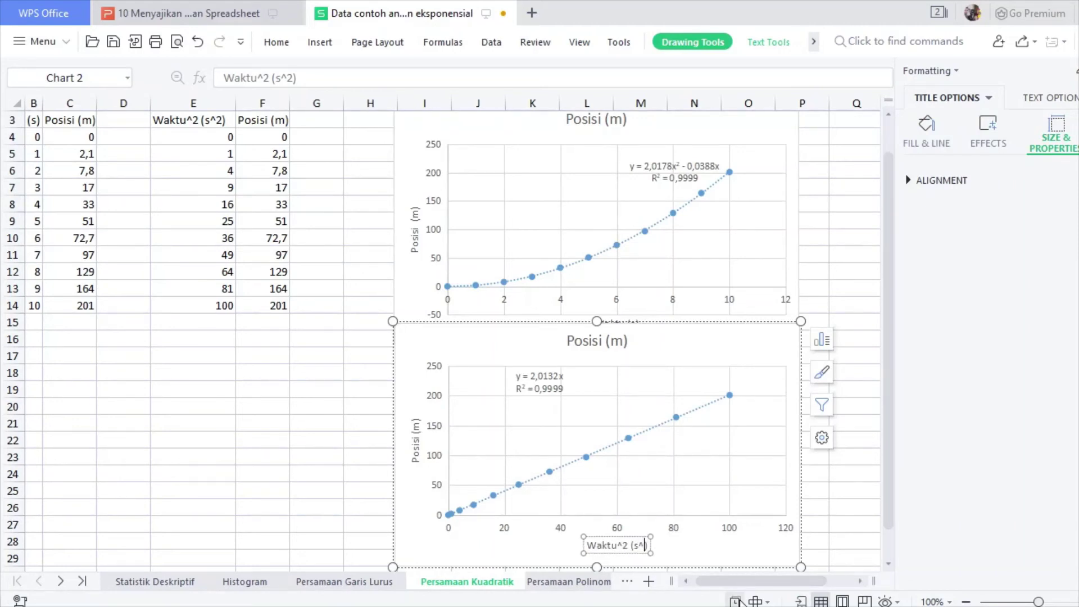
{"action": "left_click", "coordinate": [823, 491]}
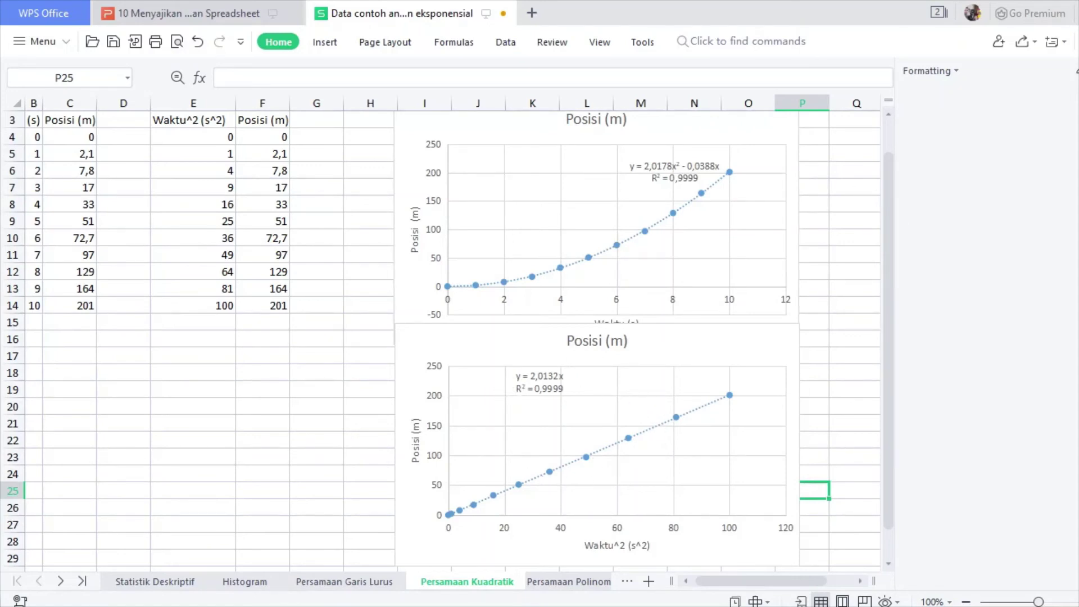
{"action": "left_click", "coordinate": [1078, 71]}
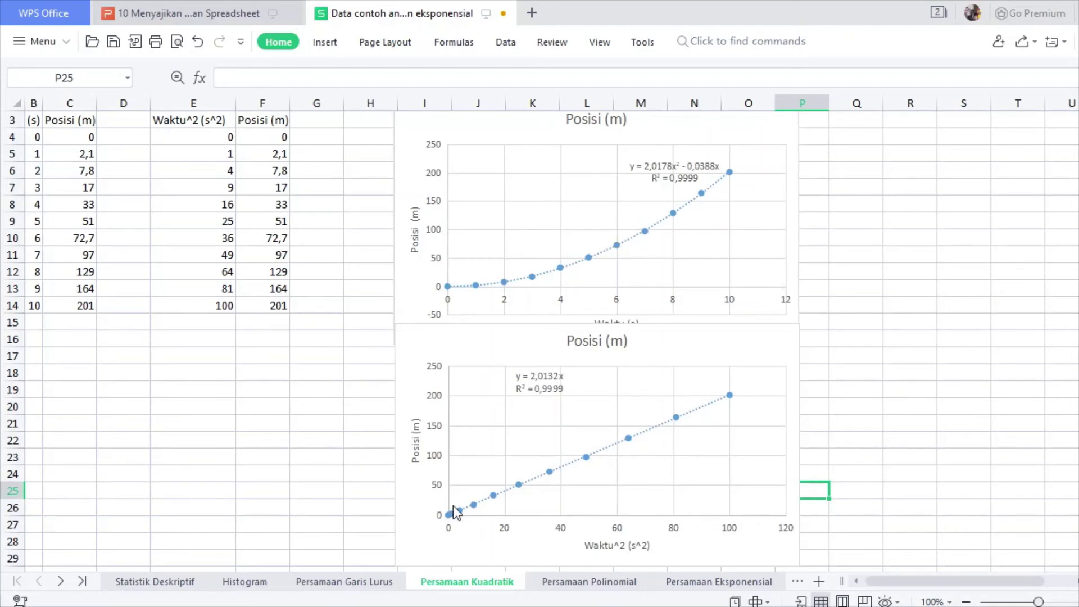
Remove the fixed intercept from the quadratic trendline in the upper chart on the Persamaan Kuadratik sheet
{"action": "left_click", "coordinate": [626, 582]}
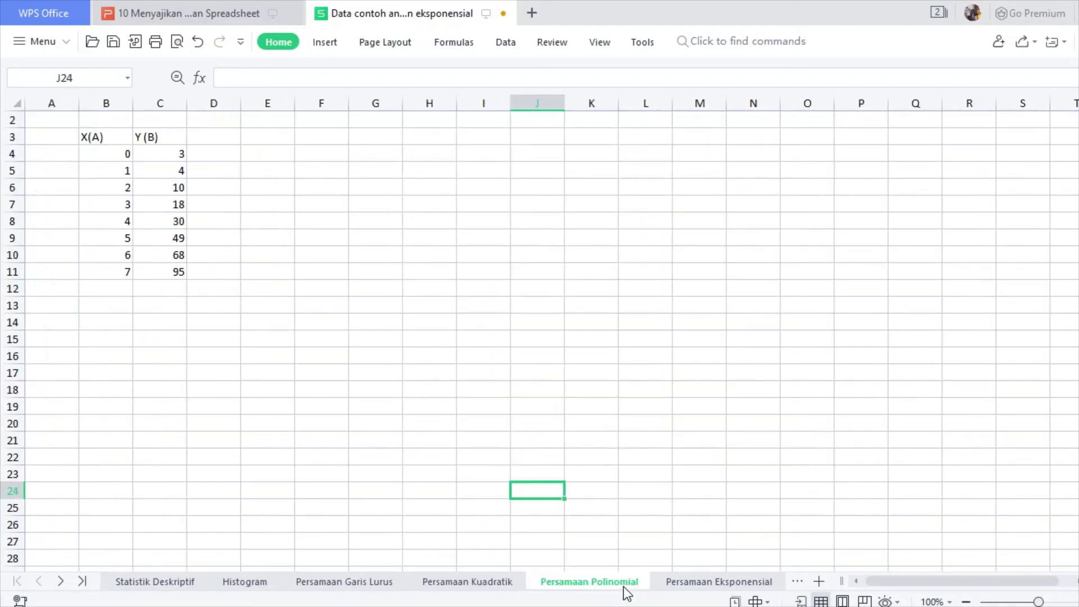
{"action": "left_click", "coordinate": [489, 582]}
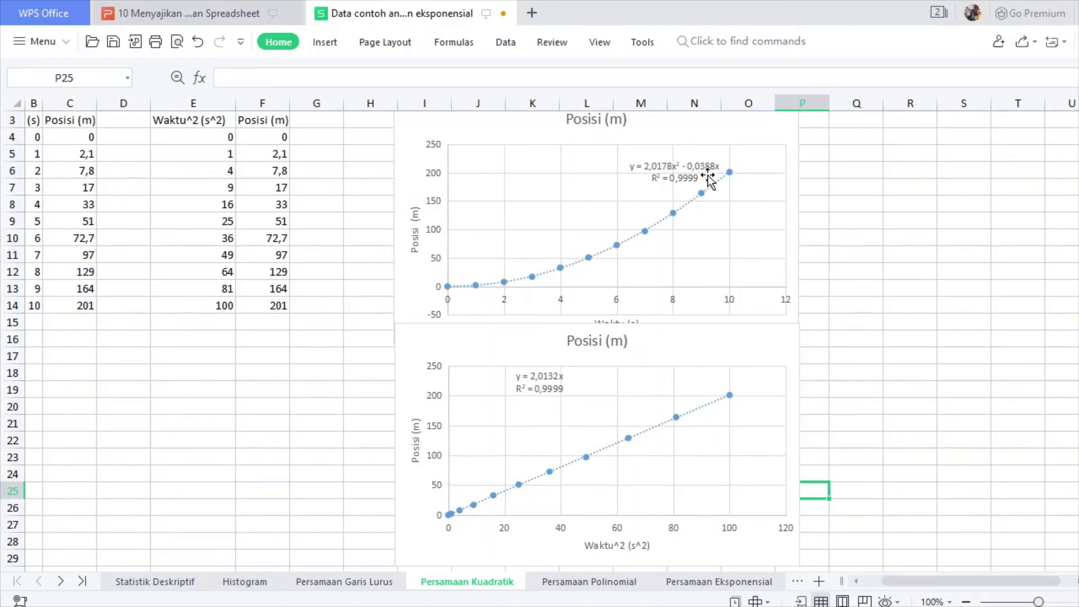
{"action": "left_click", "coordinate": [720, 186]}
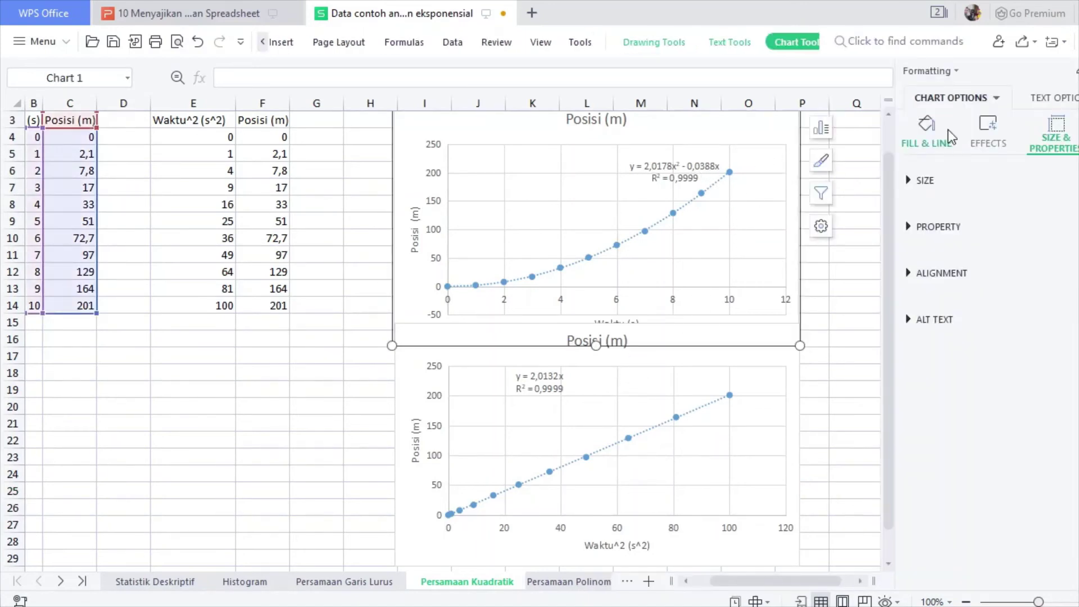
{"action": "left_click", "coordinate": [718, 180]}
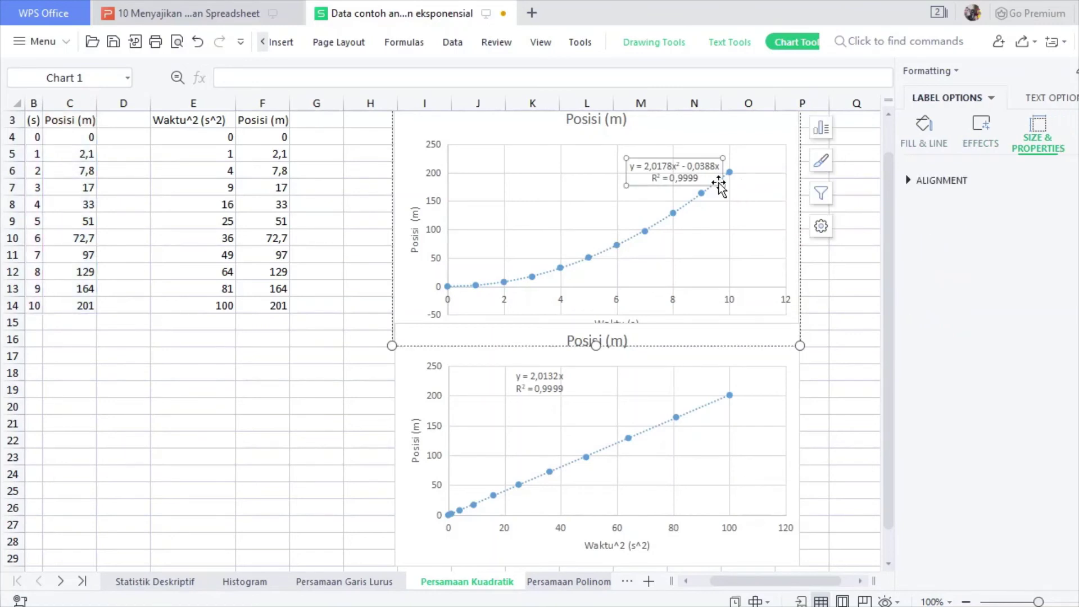
{"action": "left_click", "coordinate": [691, 203]}
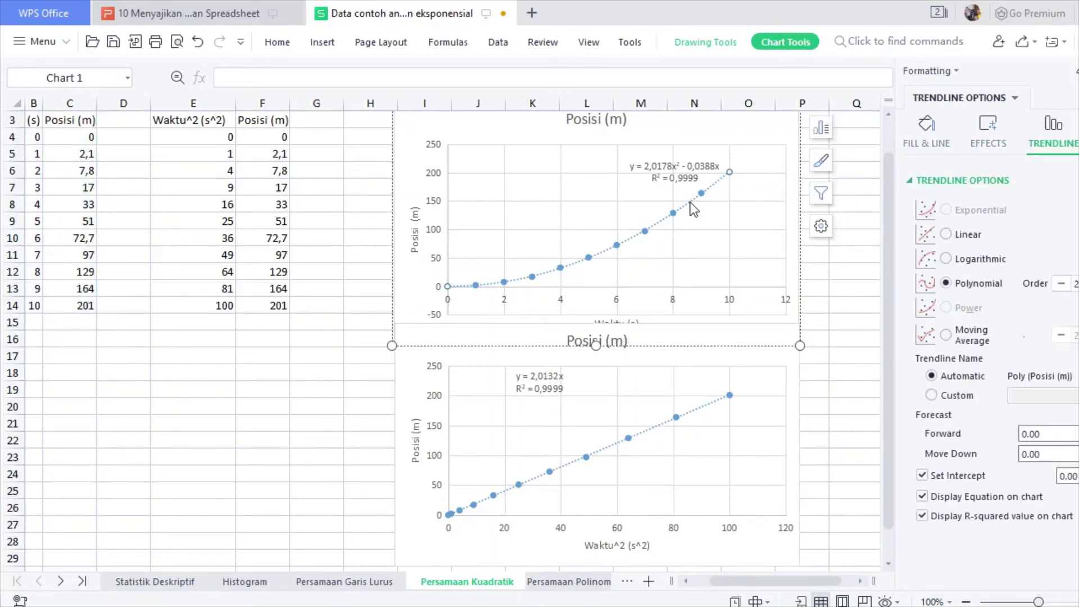
{"action": "left_click", "coordinate": [966, 482]}
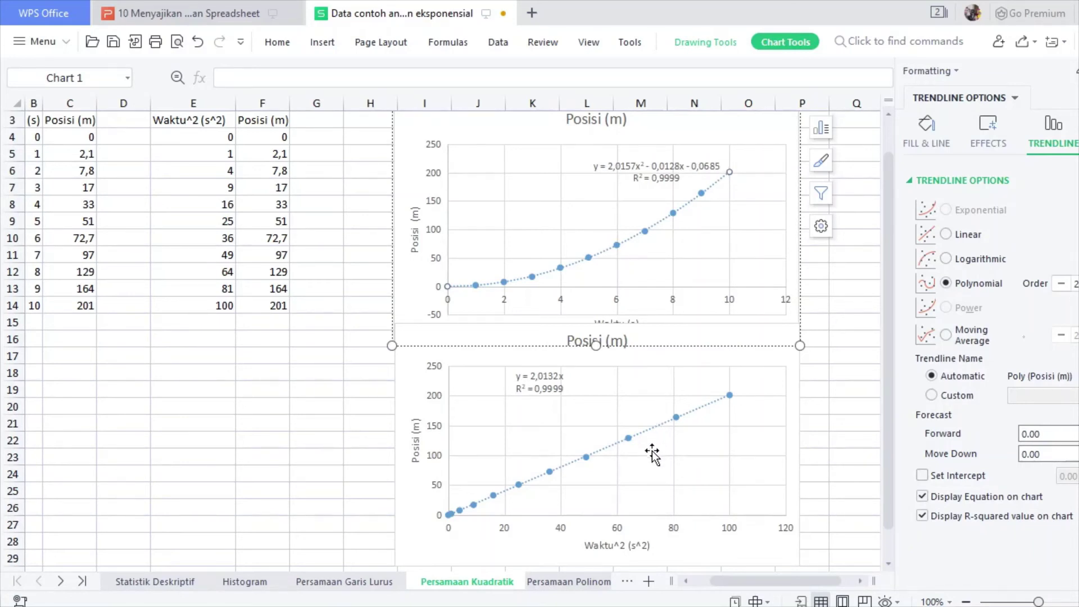
Try the lower chart's linear trendline without a fixed intercept, and restore the intercept setting of 0.00
{"action": "left_click", "coordinate": [765, 362]}
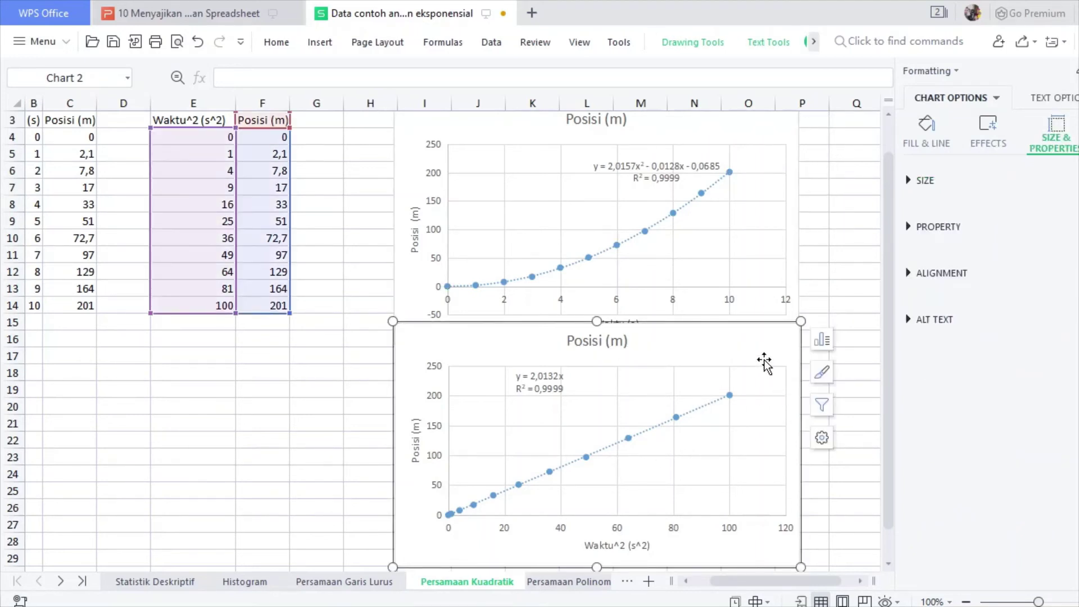
{"action": "left_click", "coordinate": [640, 434]}
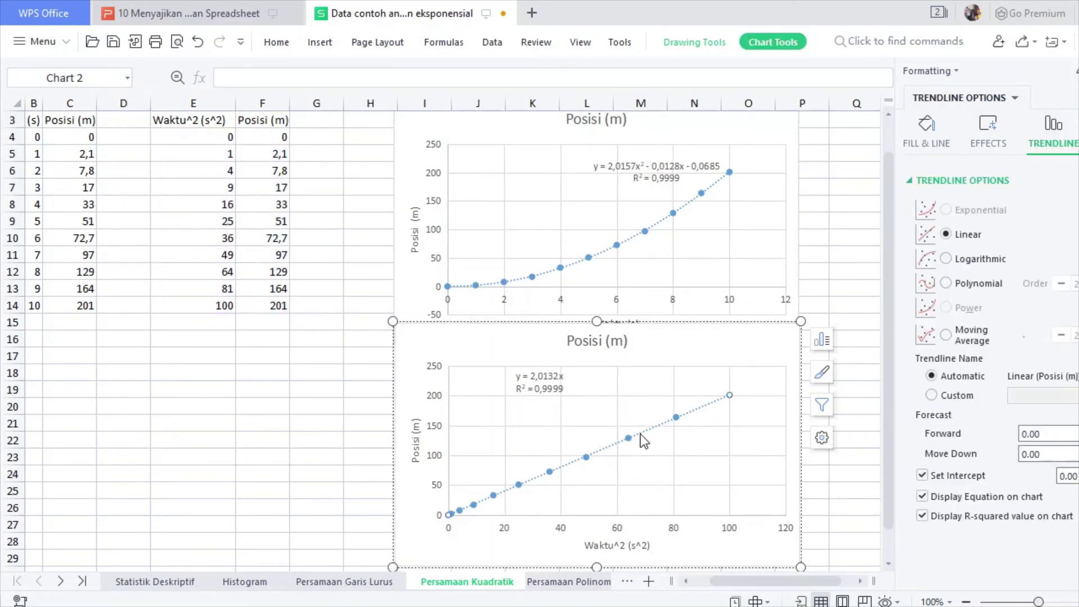
{"action": "left_click", "coordinate": [952, 481]}
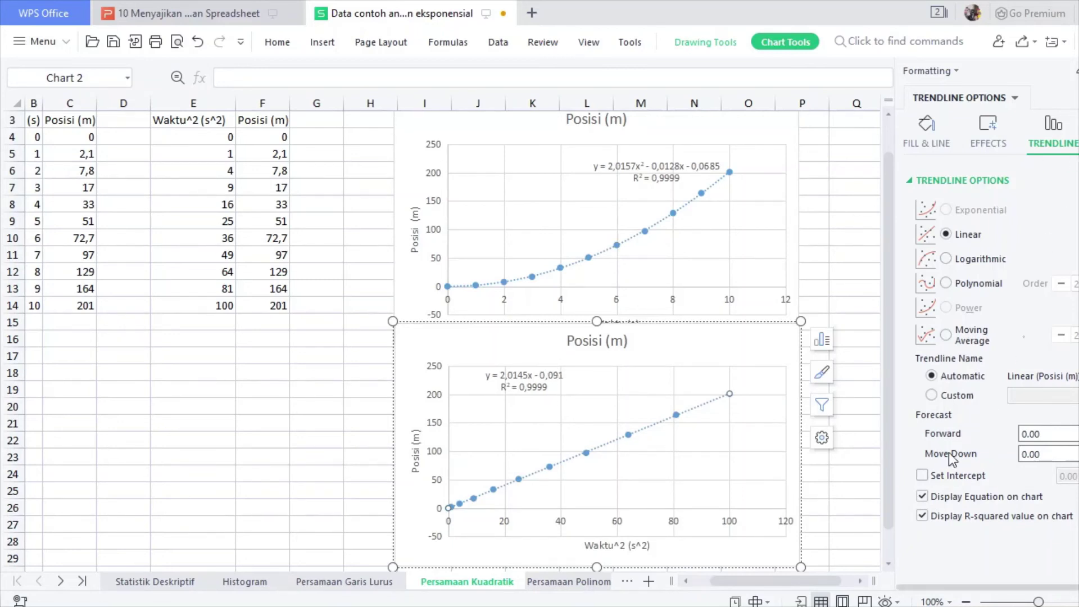
{"action": "left_click", "coordinate": [942, 477]}
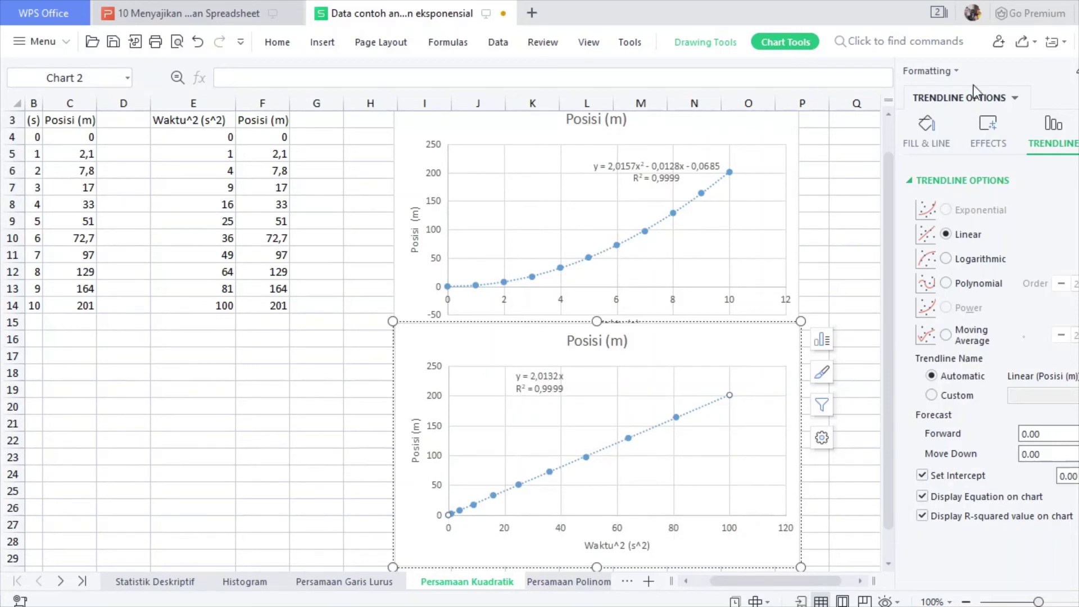
{"action": "left_click", "coordinate": [1078, 71]}
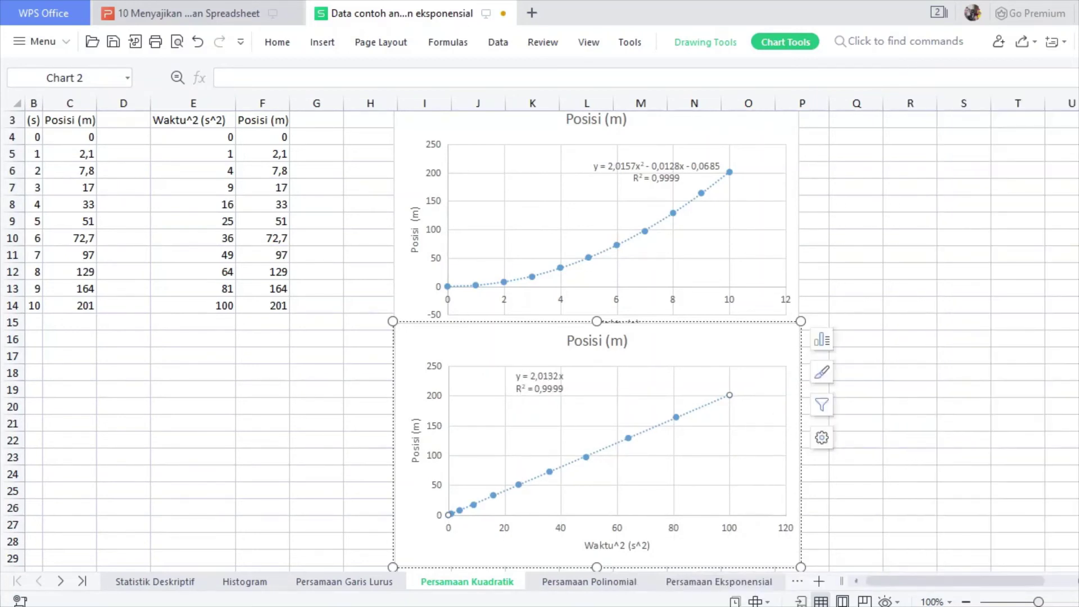
Insert a scatter chart of the X(A) and Y (B) data in B3:C11 on the Persamaan Polinomial sheet
{"action": "left_click", "coordinate": [619, 582]}
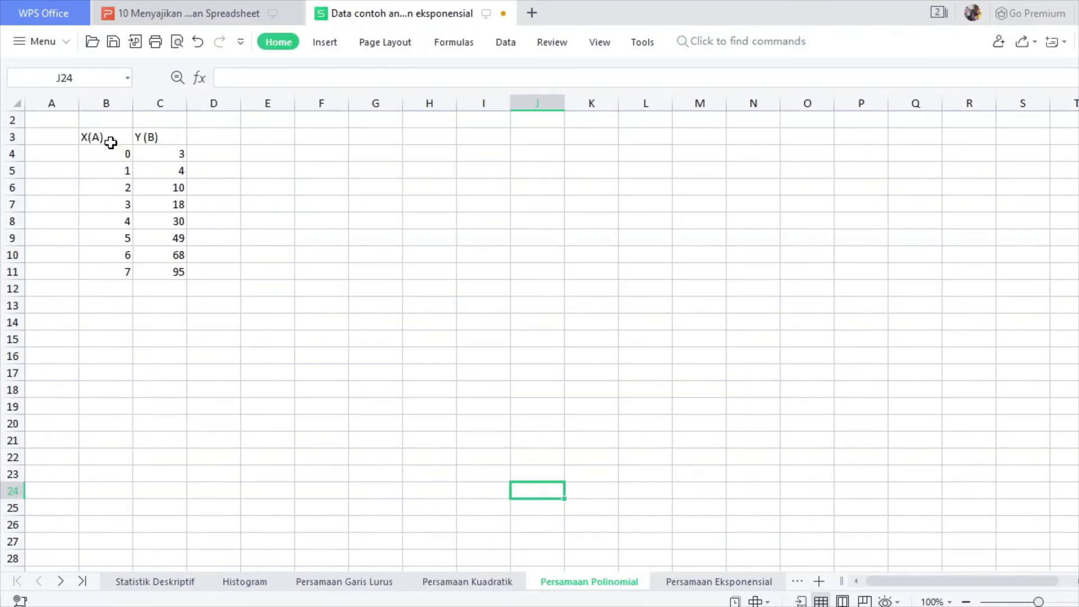
{"action": "left_click_drag", "start_coordinate": [111, 143], "coordinate": [181, 275]}
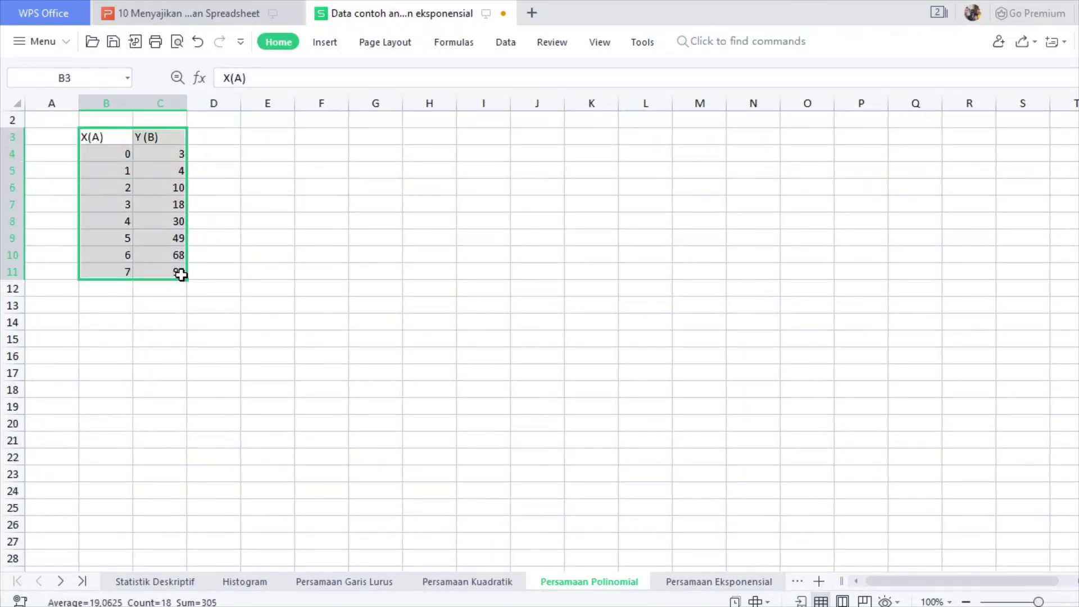
{"action": "left_click", "coordinate": [336, 40]}
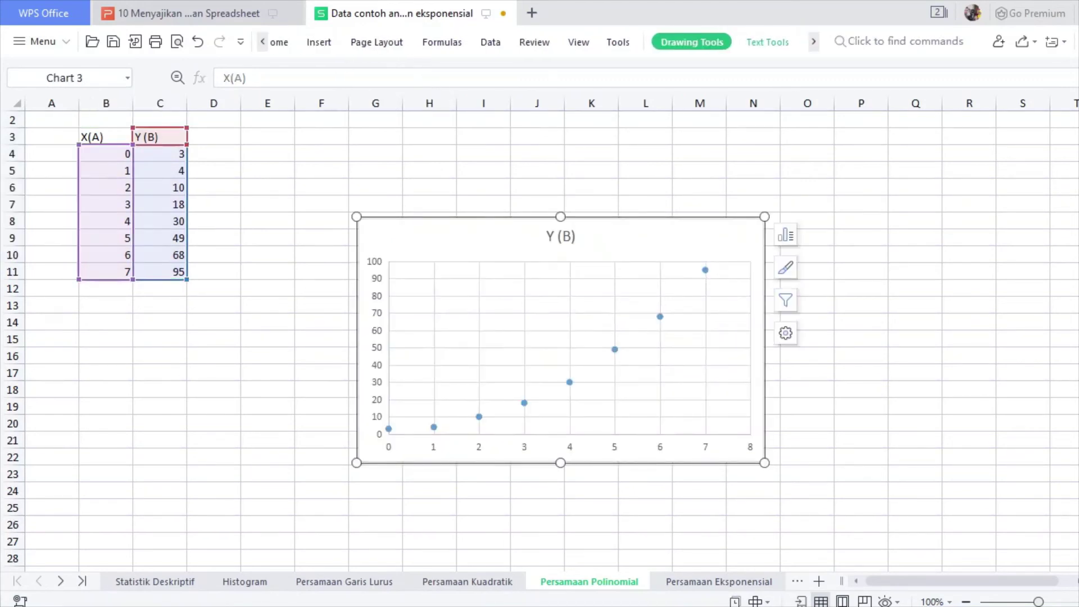
Add axis titles to the new scatter chart and set the horizontal one to "X (A)"
{"action": "scroll", "coordinate": [403, 339], "scroll_direction": "up", "scroll_amount": 1}
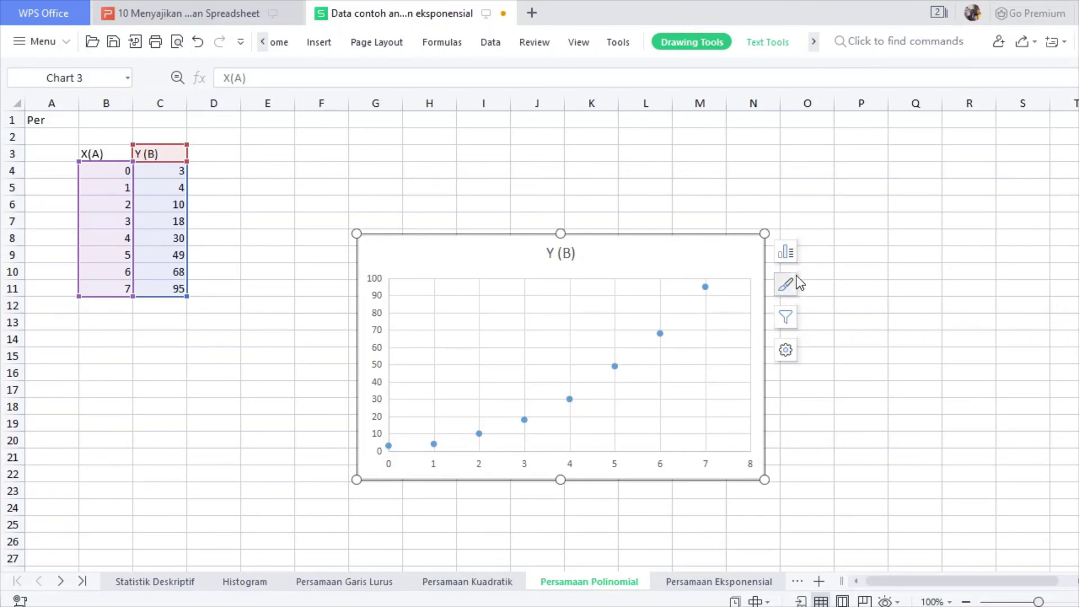
{"action": "left_click", "coordinate": [789, 254]}
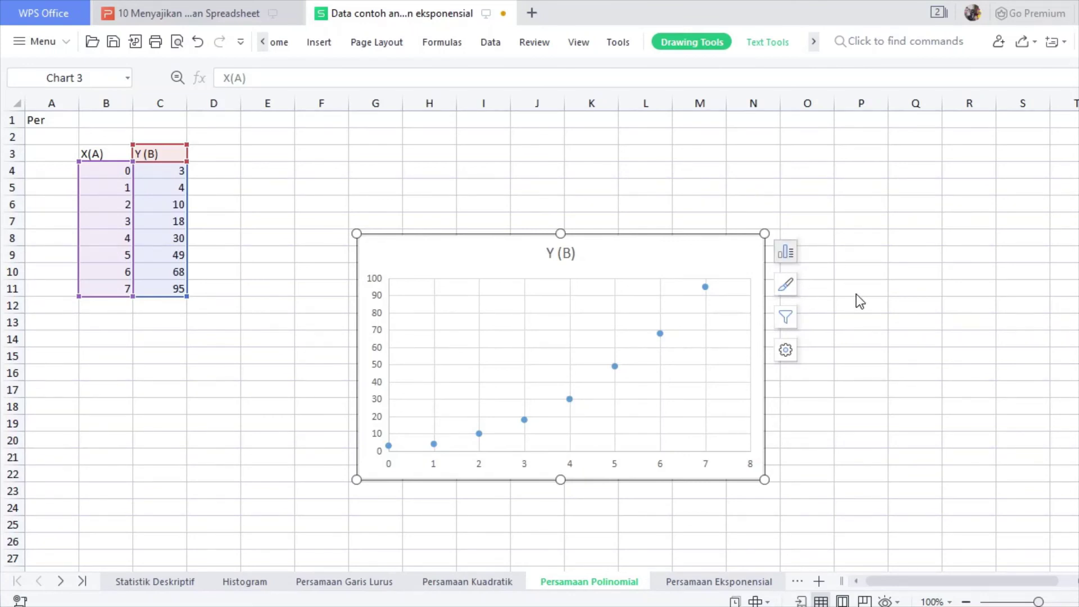
{"action": "left_click", "coordinate": [855, 294]}
{"action": "left_click", "coordinate": [574, 458]}
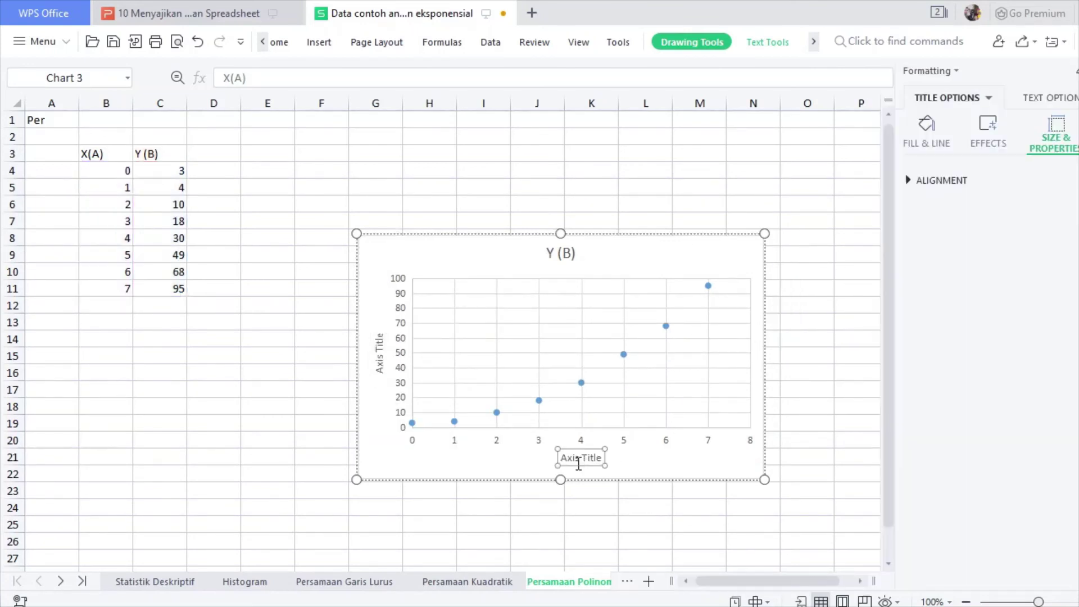
{"action": "double_click", "coordinate": [579, 460]}
{"action": "triple_click", "coordinate": [578, 464]}
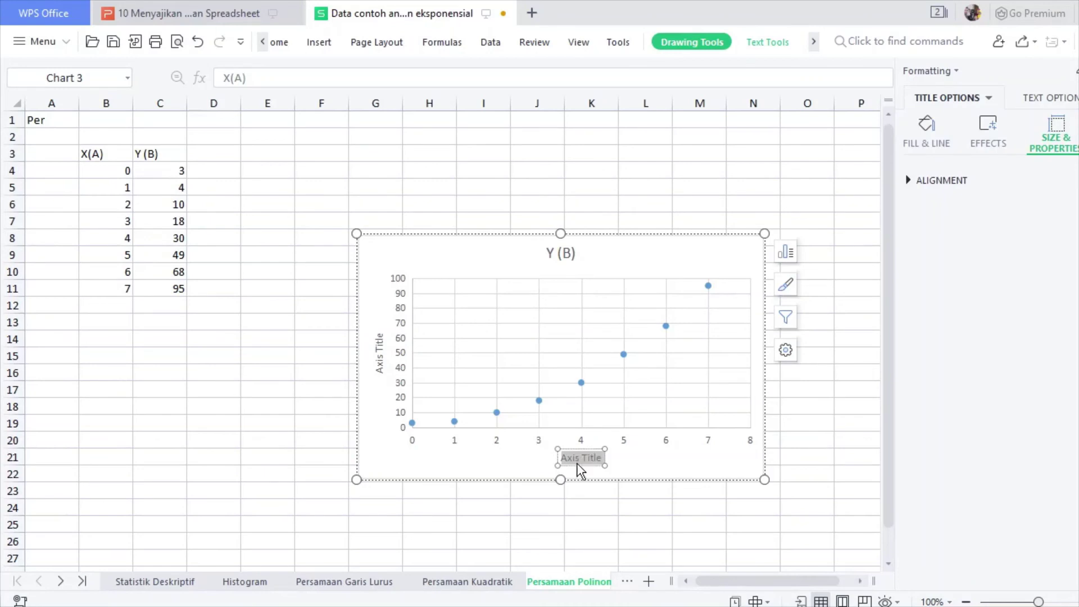
{"action": "type", "text": "X(A)"}
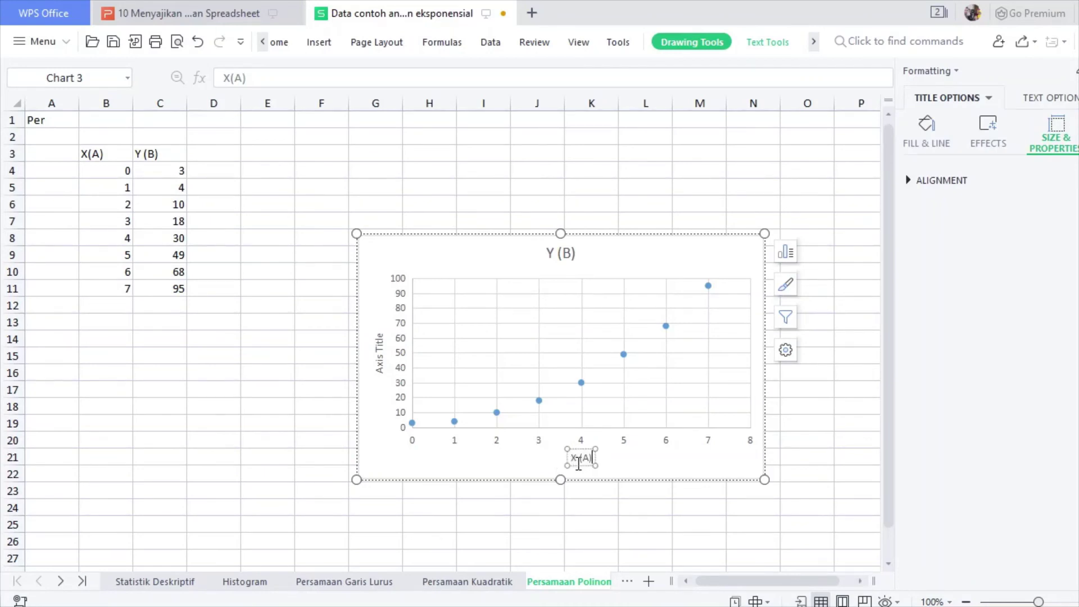
Set the scatter chart's vertical axis title to "Y (B)"
{"action": "left_click", "coordinate": [378, 361]}
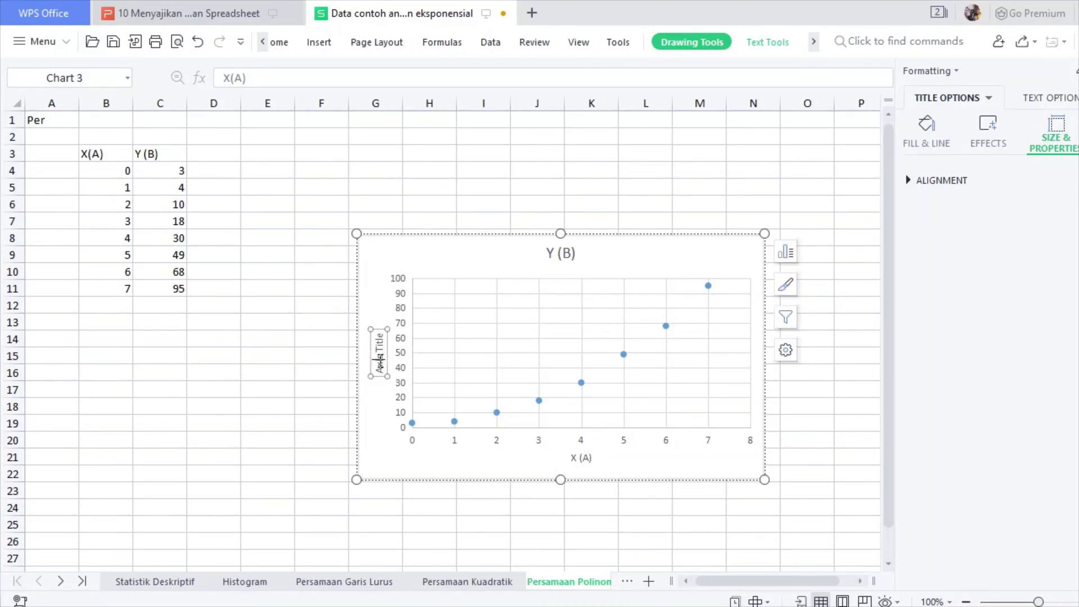
{"action": "key", "text": "BackSpace"}
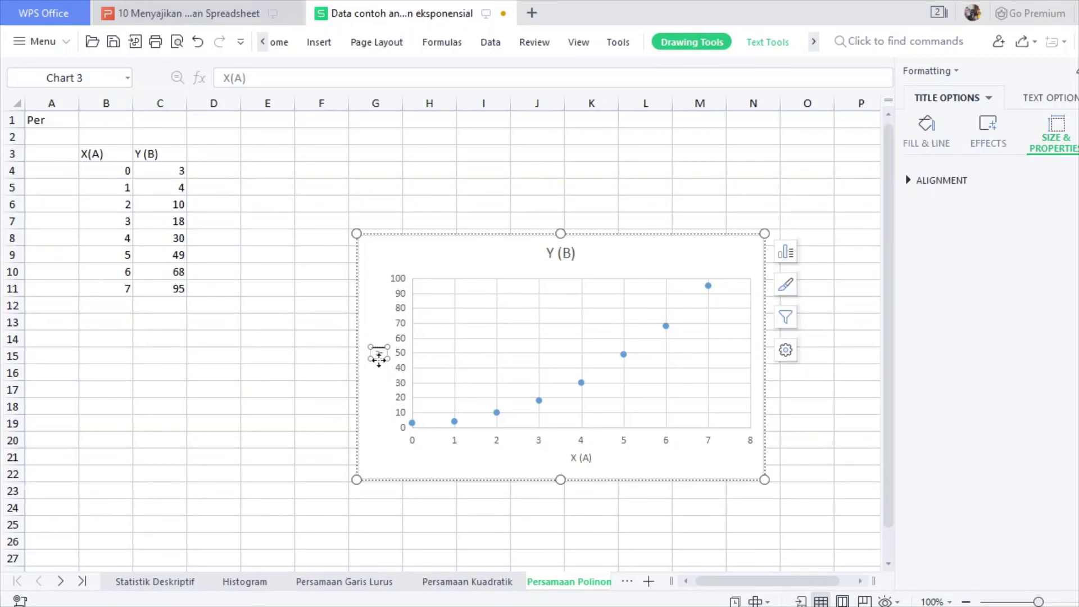
{"action": "type", "text": "Y(B)"}
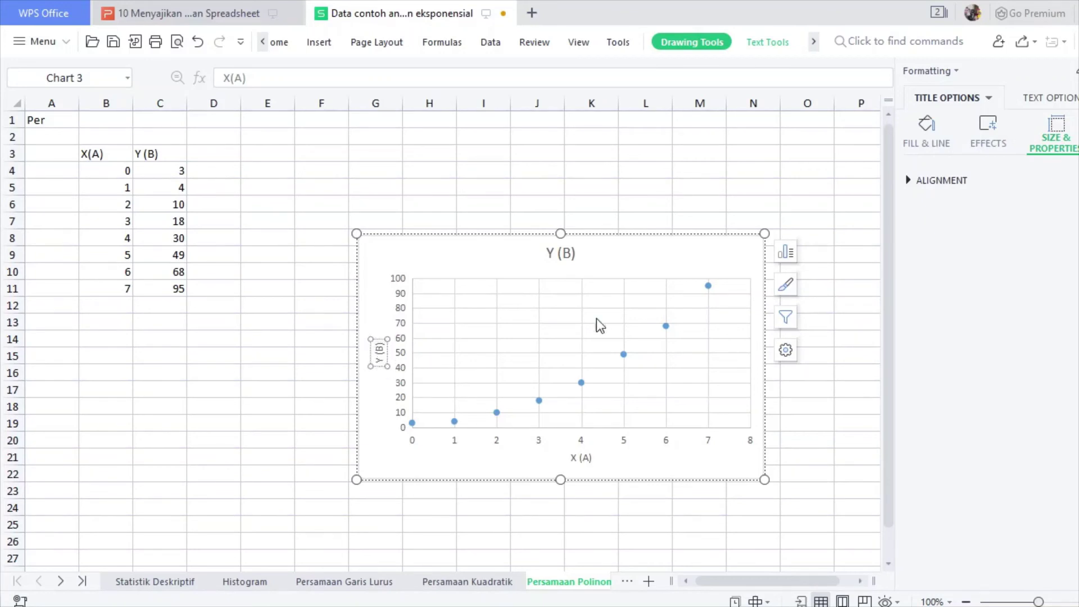
{"action": "left_click", "coordinate": [839, 424]}
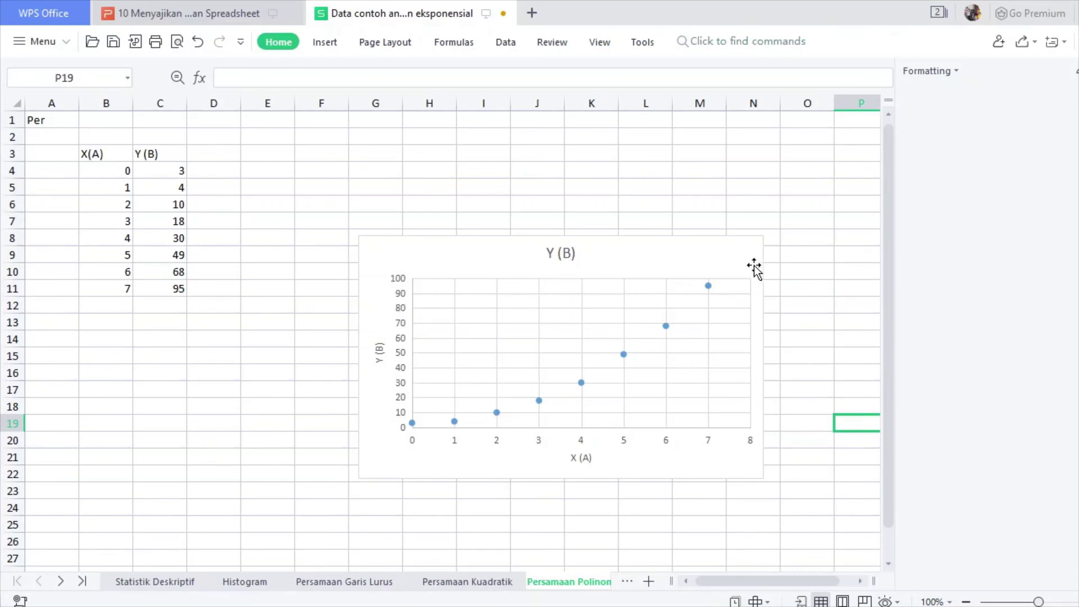
Add a trendline to the Y (B) data points and try the exponential and logarithmic types on it
{"action": "left_click", "coordinate": [710, 285]}
{"action": "left_click", "coordinate": [709, 285]}
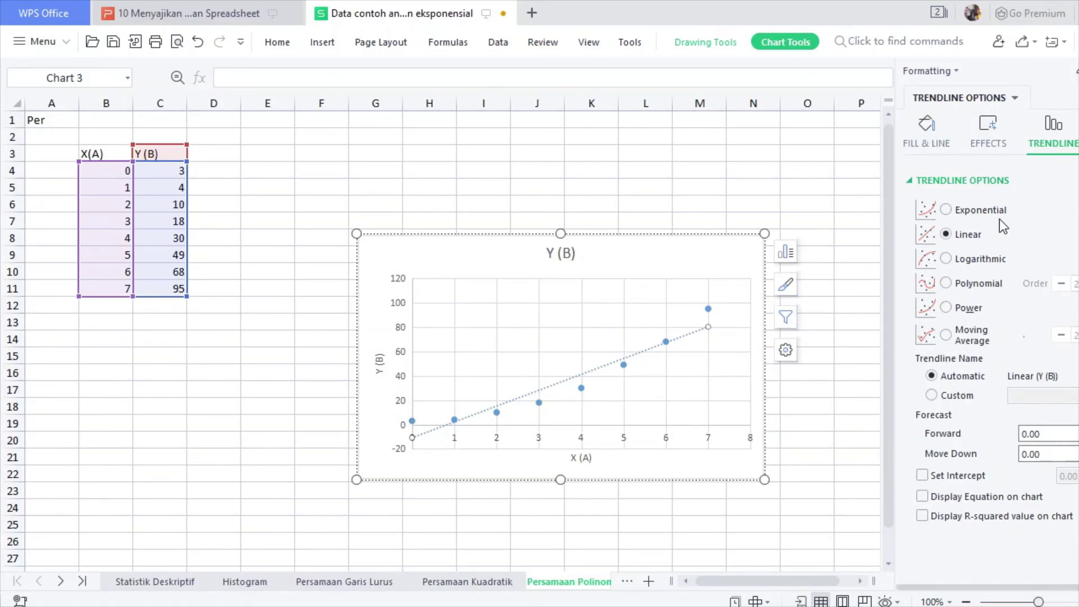
{"action": "left_click", "coordinate": [980, 211]}
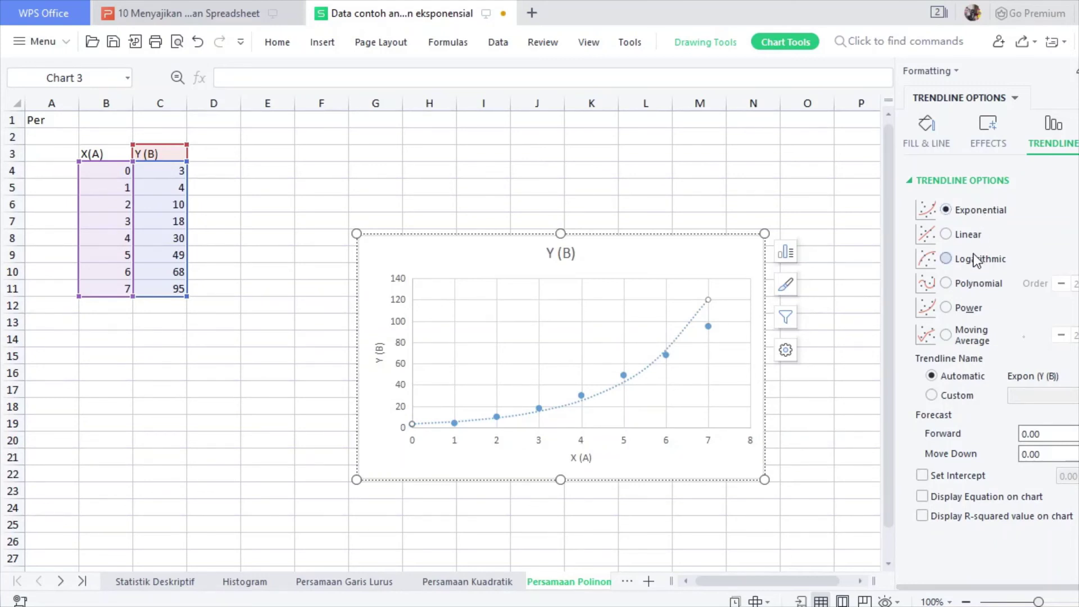
{"action": "left_click", "coordinate": [974, 256]}
{"action": "left_click", "coordinate": [978, 218]}
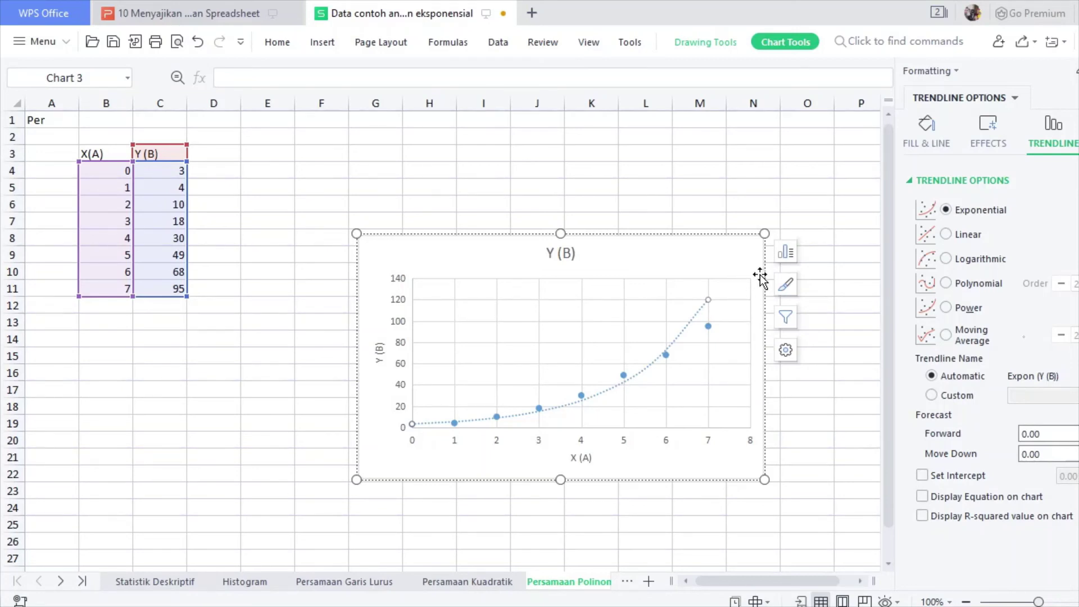
Make the Y (B) trendline a polynomial of order 2 and display its equation and R-squared value on the chart
{"action": "left_click", "coordinate": [980, 285]}
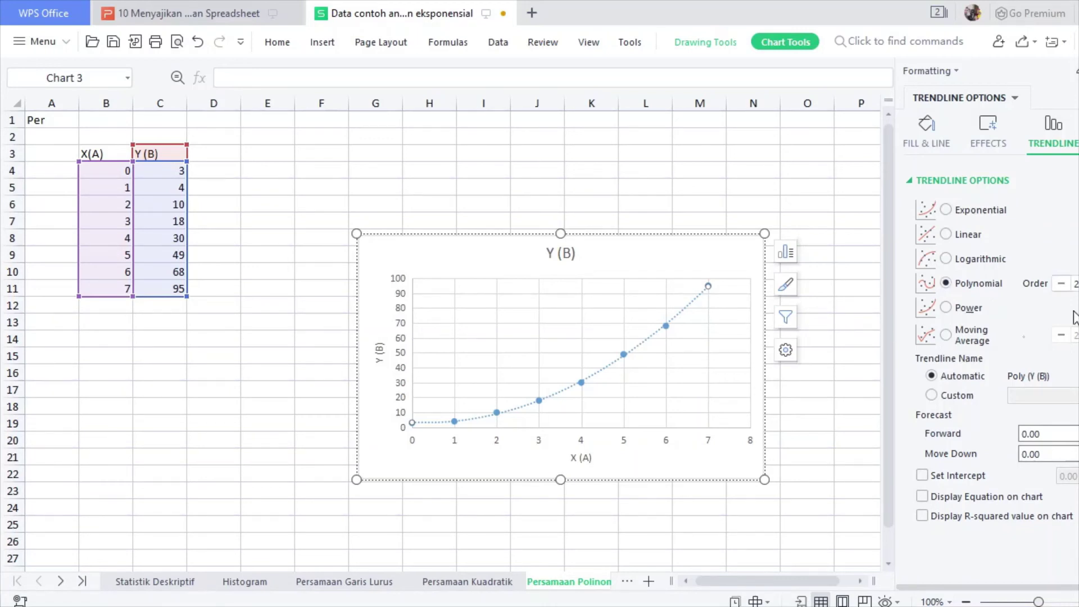
{"action": "left_click_drag", "start_coordinate": [897, 360], "coordinate": [848, 359]}
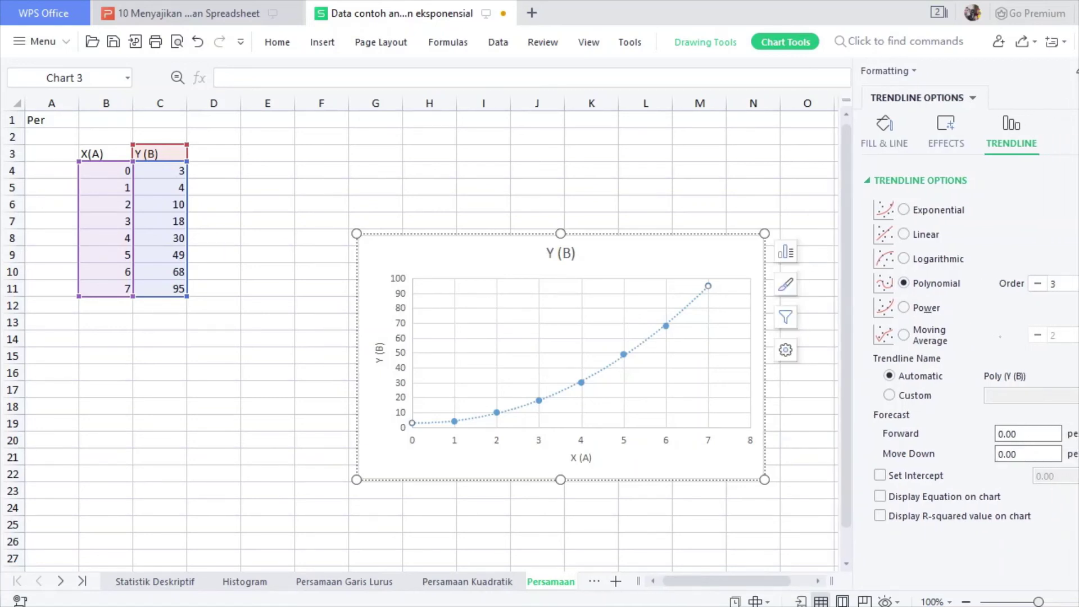
{"action": "left_click", "coordinate": [1039, 284]}
{"action": "left_click", "coordinate": [1039, 284]}
{"action": "left_click", "coordinate": [916, 496]}
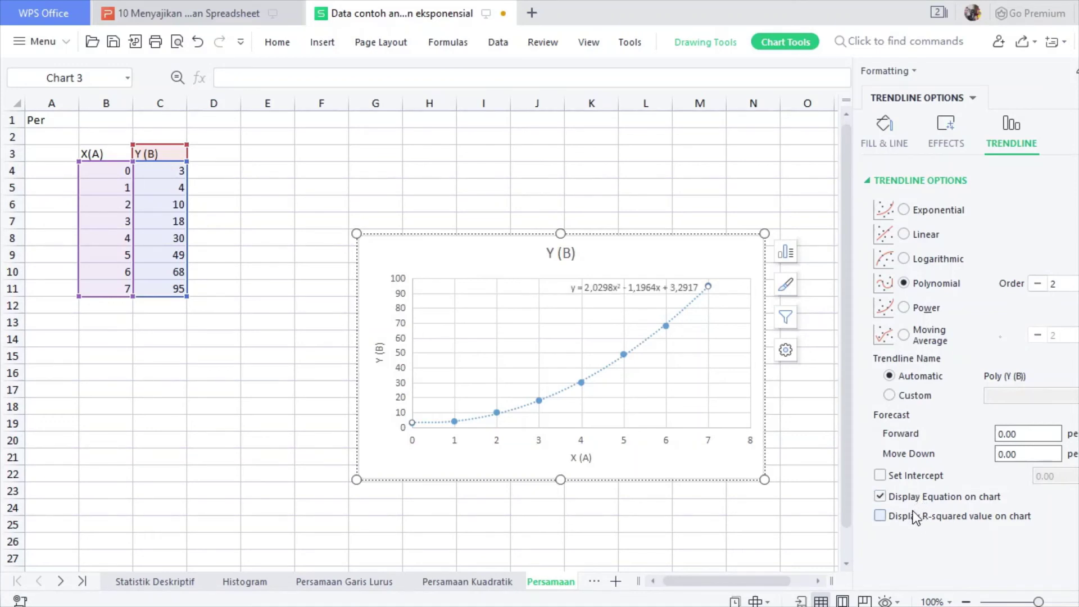
{"action": "left_click", "coordinate": [910, 520]}
Compare higher polynomial orders from 3 up to 6 for the Y (B) trendline, and return it to order 2
{"action": "left_click", "coordinate": [1078, 283]}
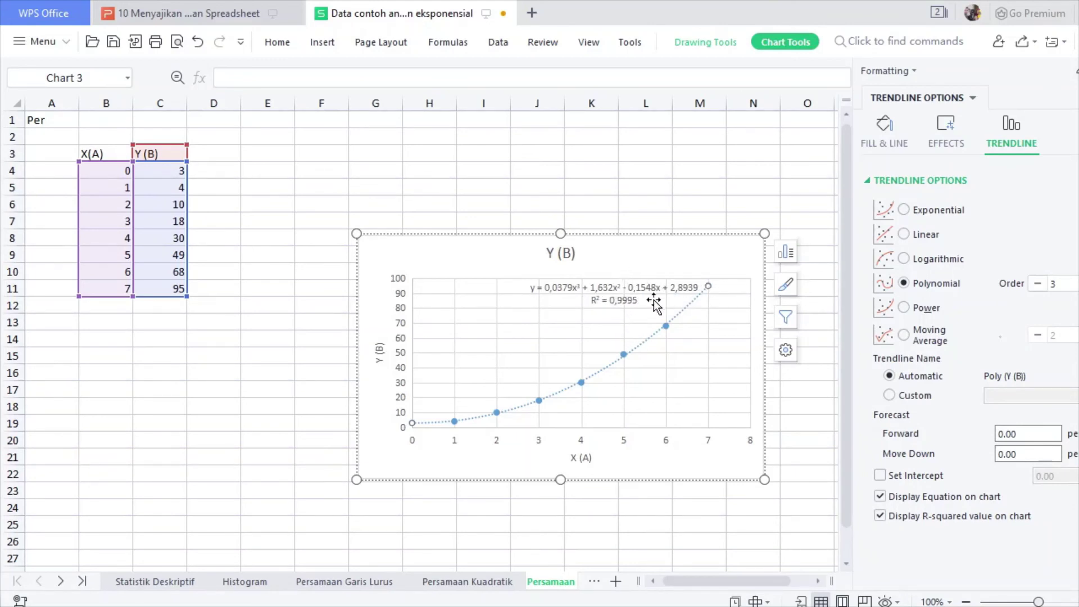
{"action": "left_click", "coordinate": [1078, 284]}
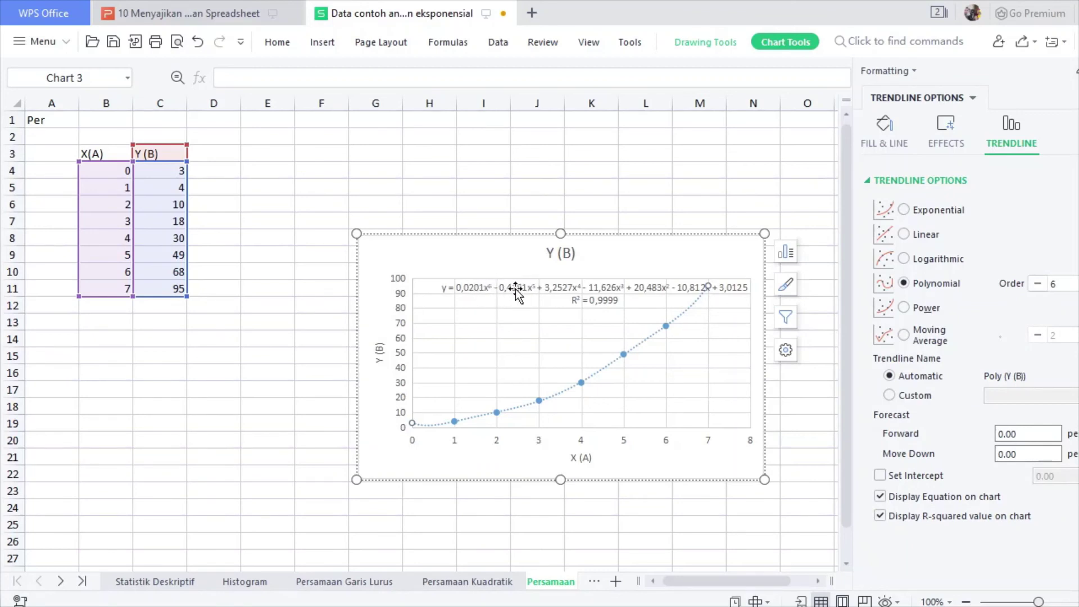
{"action": "left_click", "coordinate": [1038, 286]}
{"action": "left_click", "coordinate": [1038, 285]}
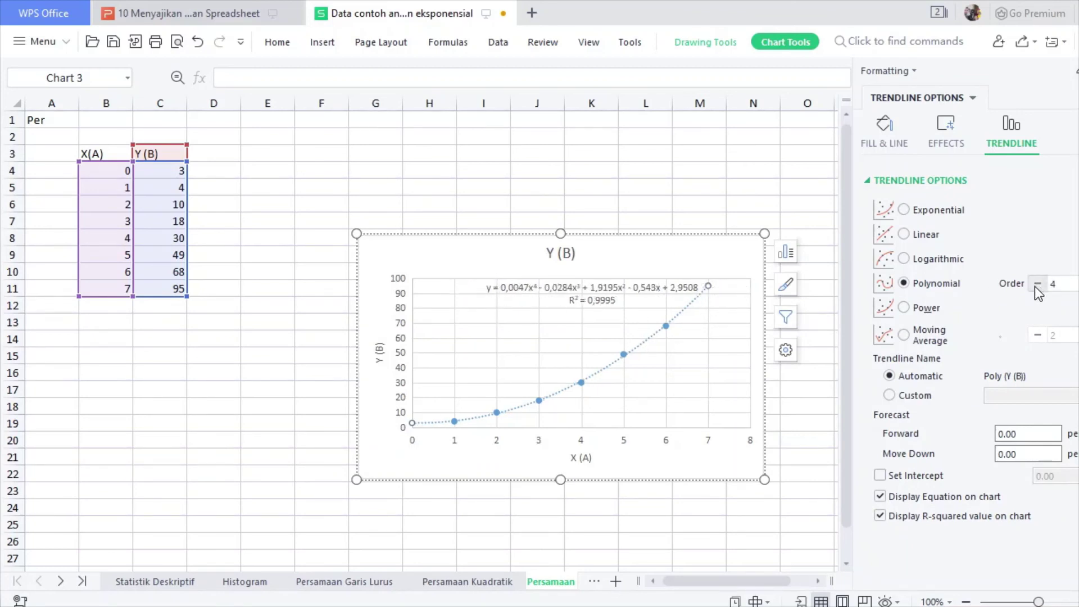
{"action": "left_click", "coordinate": [1035, 285]}
{"action": "left_click", "coordinate": [1035, 284]}
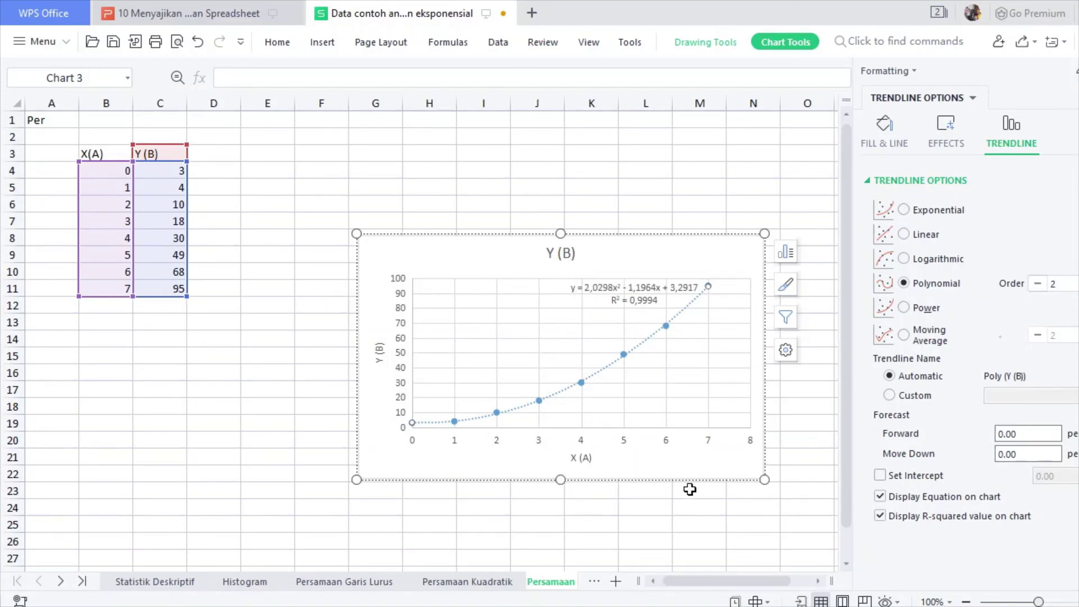
Move the Y (B) chart slightly right and up on the sheet, and select its polynomial trendline
{"action": "left_click_drag", "start_coordinate": [758, 452], "coordinate": [801, 441]}
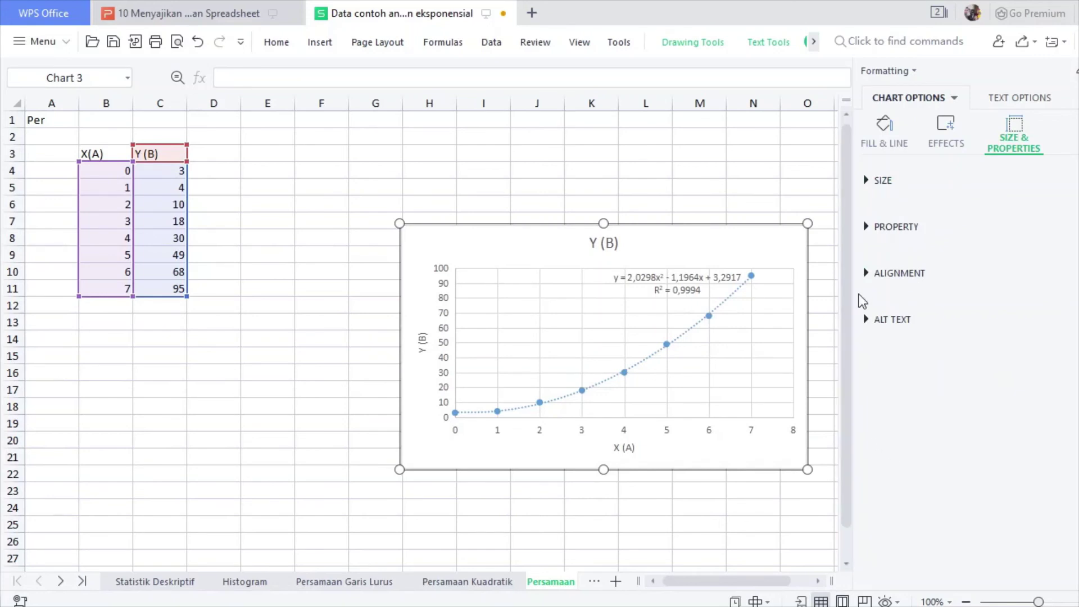
{"action": "left_click", "coordinate": [697, 323]}
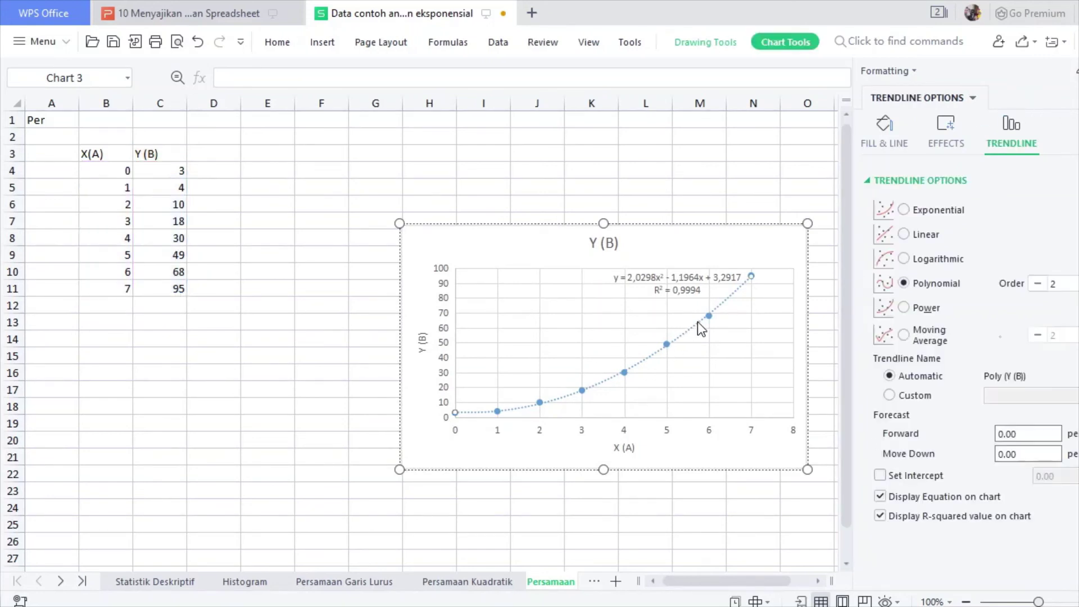
Try forcing the polynomial trendline through an intercept of 0.00, and restore its free intercept
{"action": "left_click", "coordinate": [921, 477]}
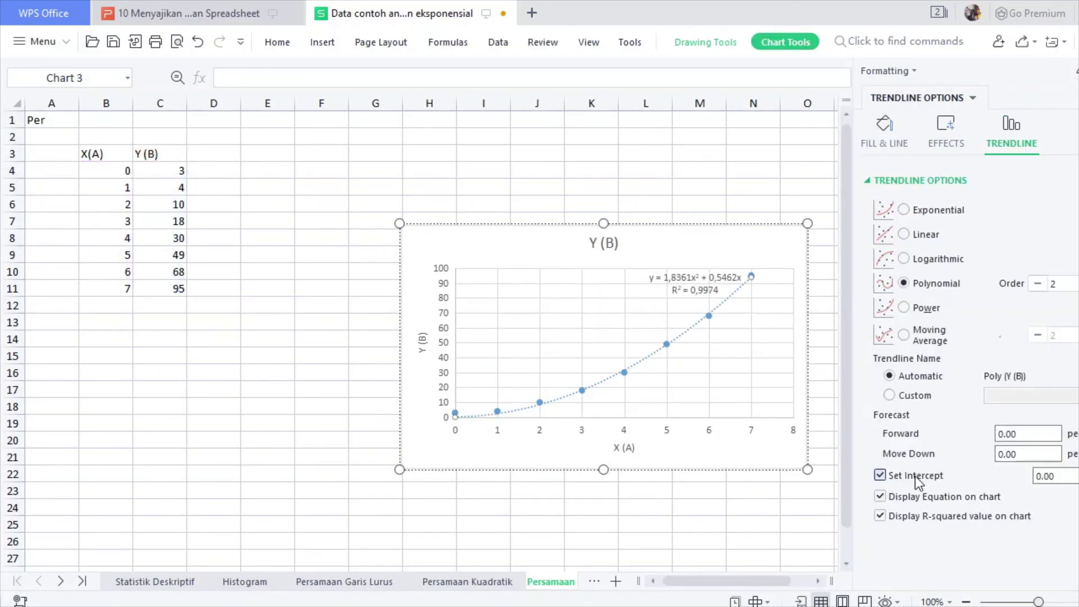
{"action": "left_click", "coordinate": [933, 480]}
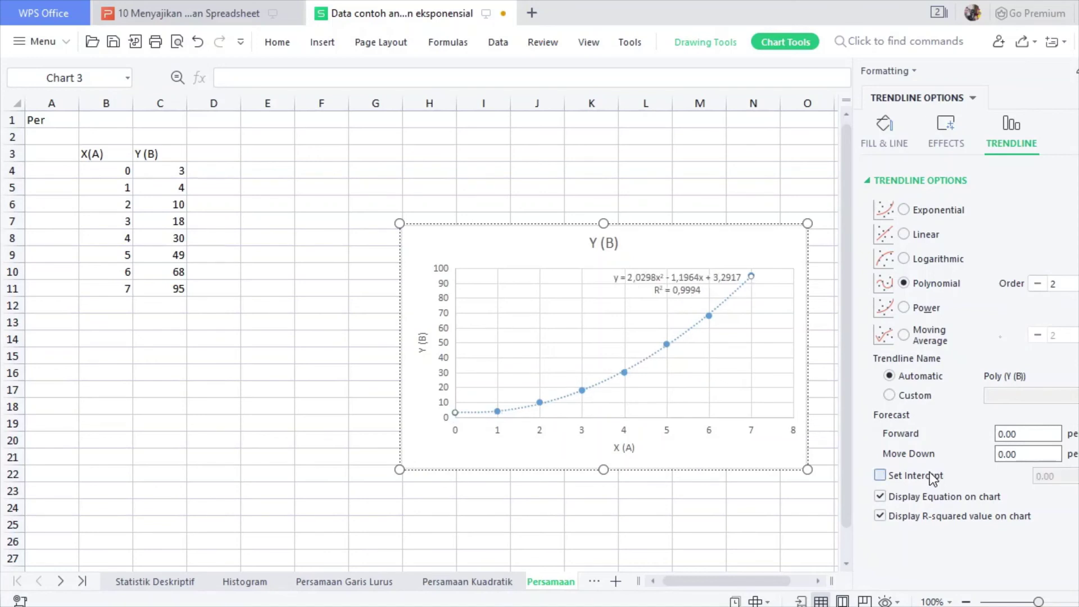
{"action": "left_click", "coordinate": [928, 481]}
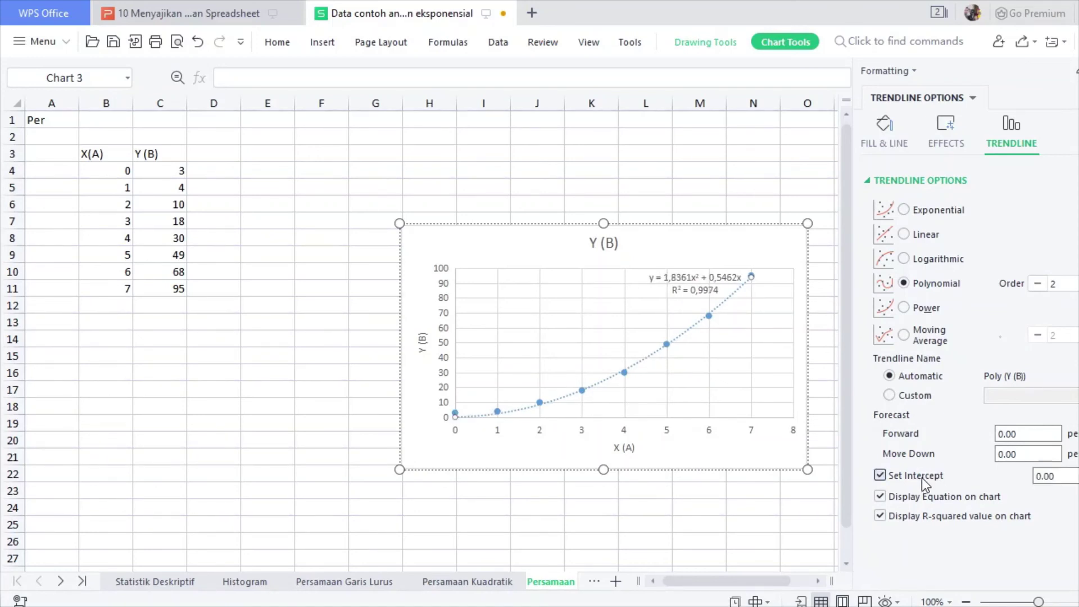
{"action": "left_click", "coordinate": [920, 482]}
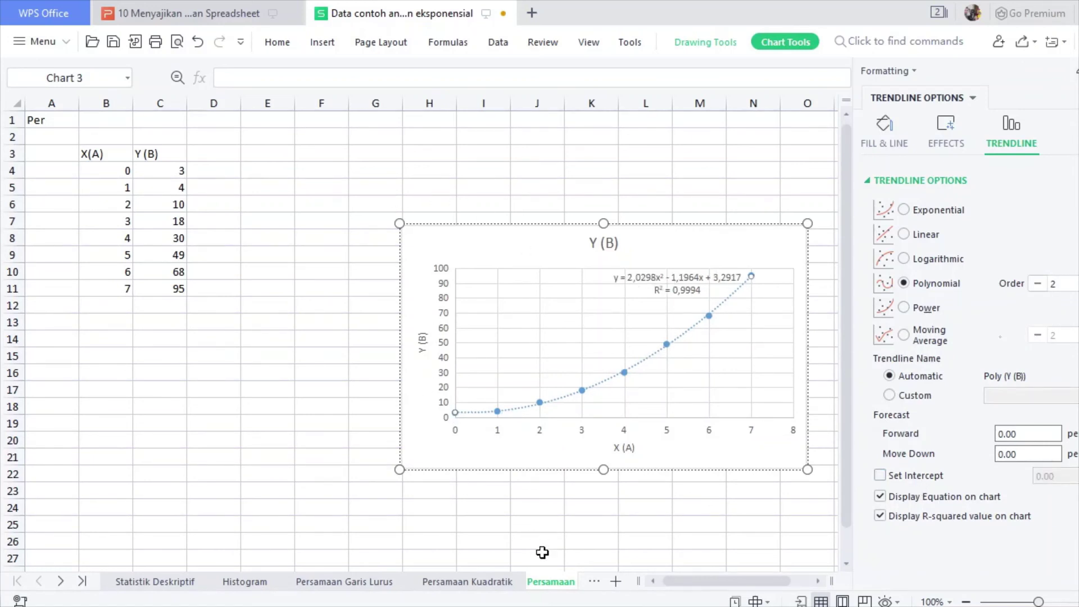
Complete the sheet's name as Persamaan Polinomial and widen the area showing the sheet names
{"action": "type", "text": "Polino"}
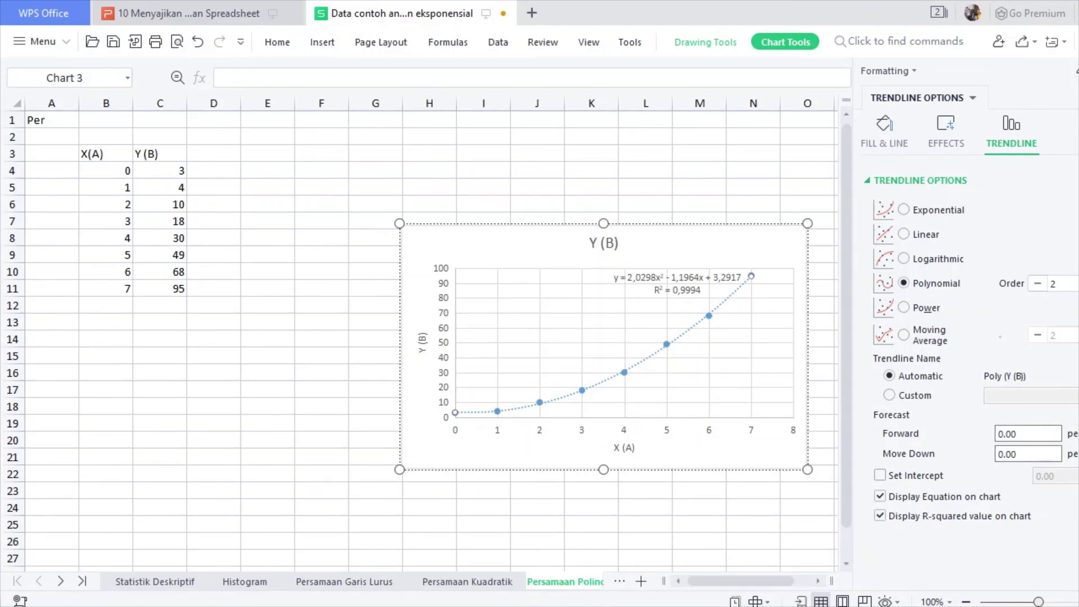
{"action": "type", "text": "mial"}
{"action": "key", "text": "Return"}
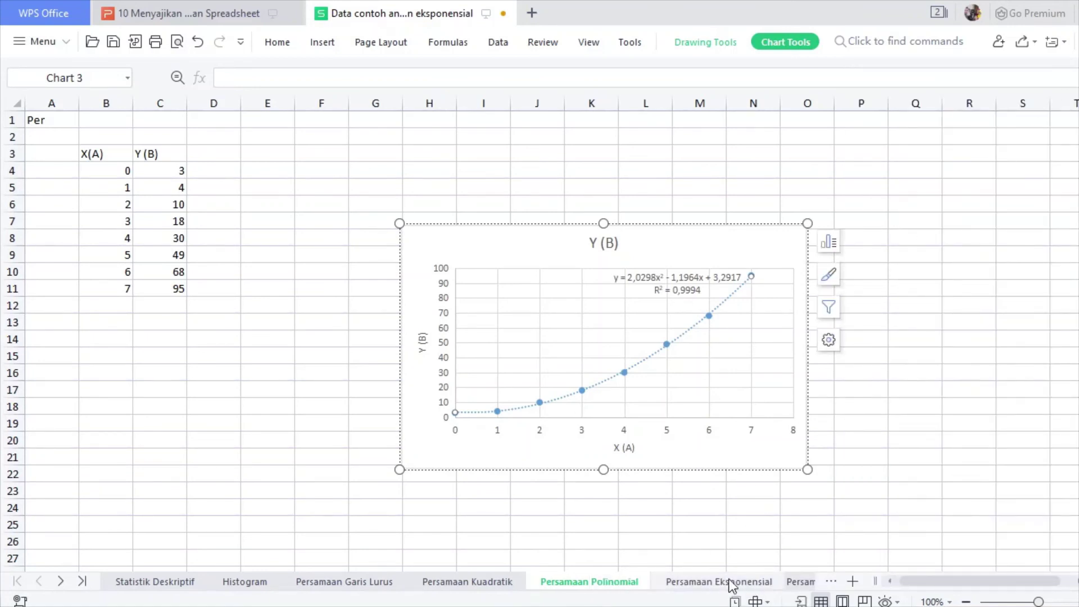
{"action": "left_click_drag", "start_coordinate": [875, 581], "coordinate": [949, 581]}
On the Persamaan Eksponensial sheet, insert a scatter chart of Muatan (C) against Time (s) from A3:B14
{"action": "left_click", "coordinate": [727, 583]}
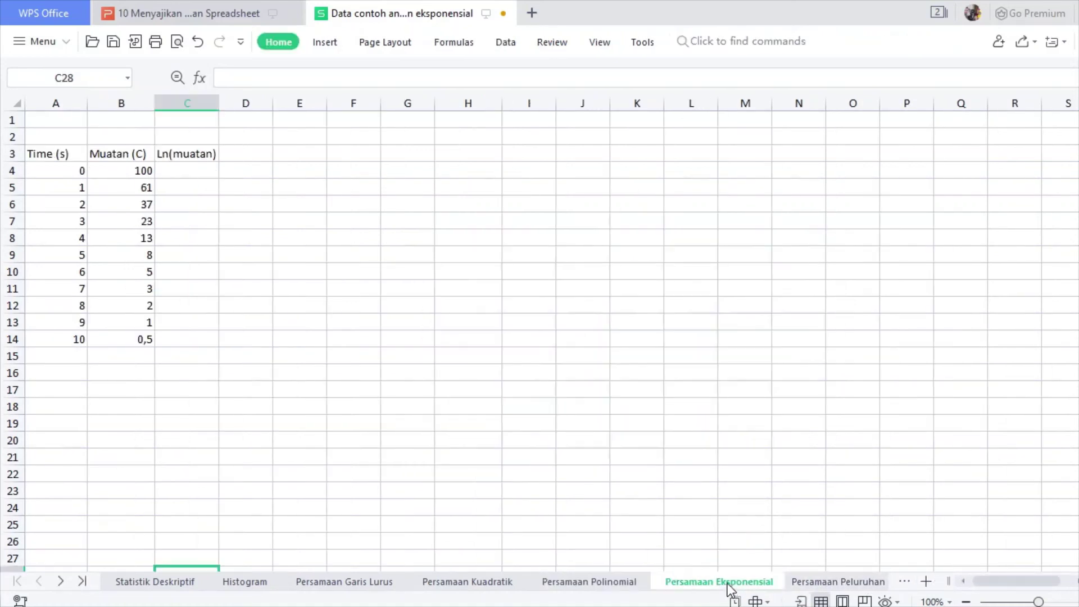
{"action": "left_click", "coordinate": [651, 582]}
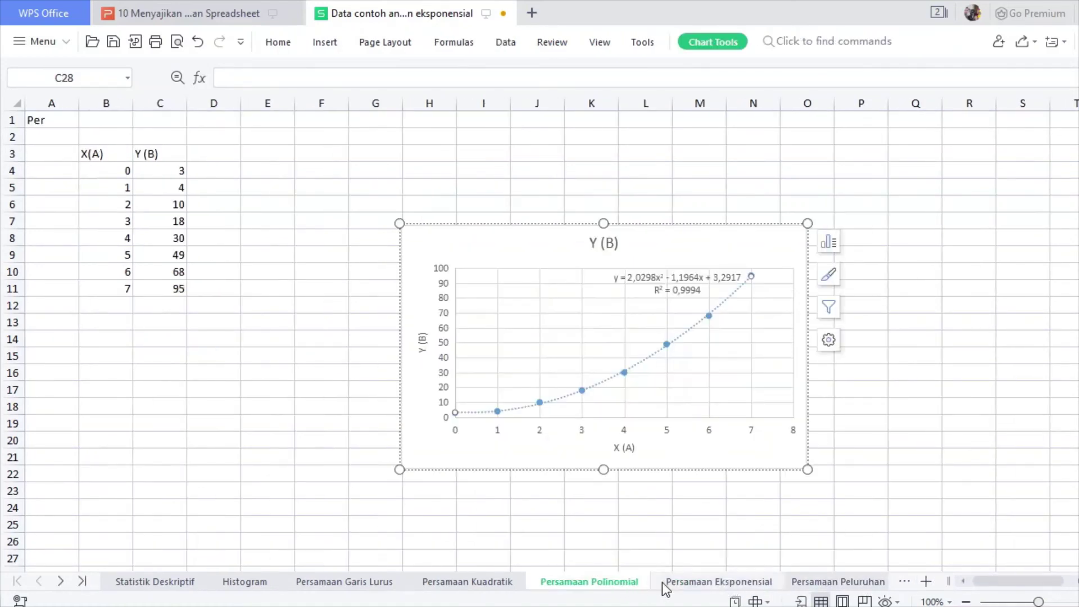
{"action": "left_click", "coordinate": [699, 583]}
{"action": "left_click_drag", "start_coordinate": [66, 156], "coordinate": [137, 339]}
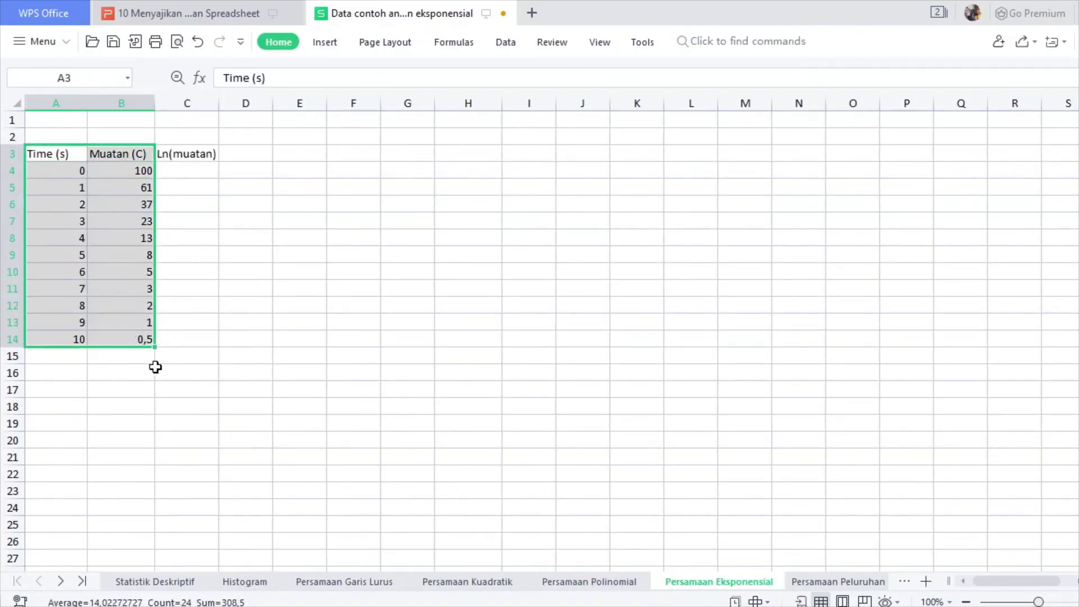
{"action": "left_click", "coordinate": [321, 44]}
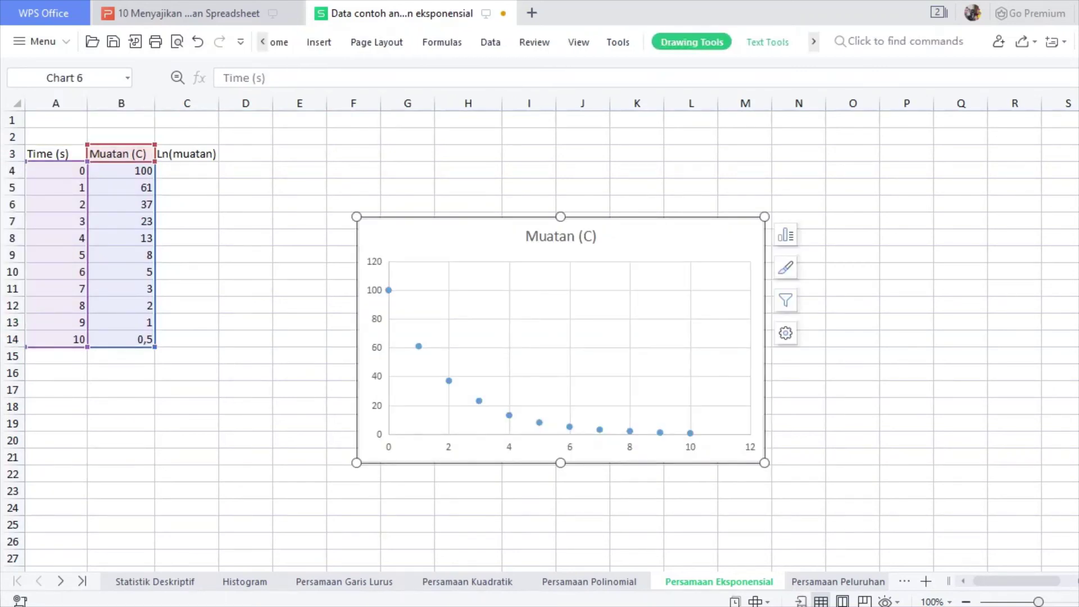
Add axis titles to the Muatan (C) chart and name the horizontal axis Waktu (s)
{"action": "left_click", "coordinate": [425, 348]}
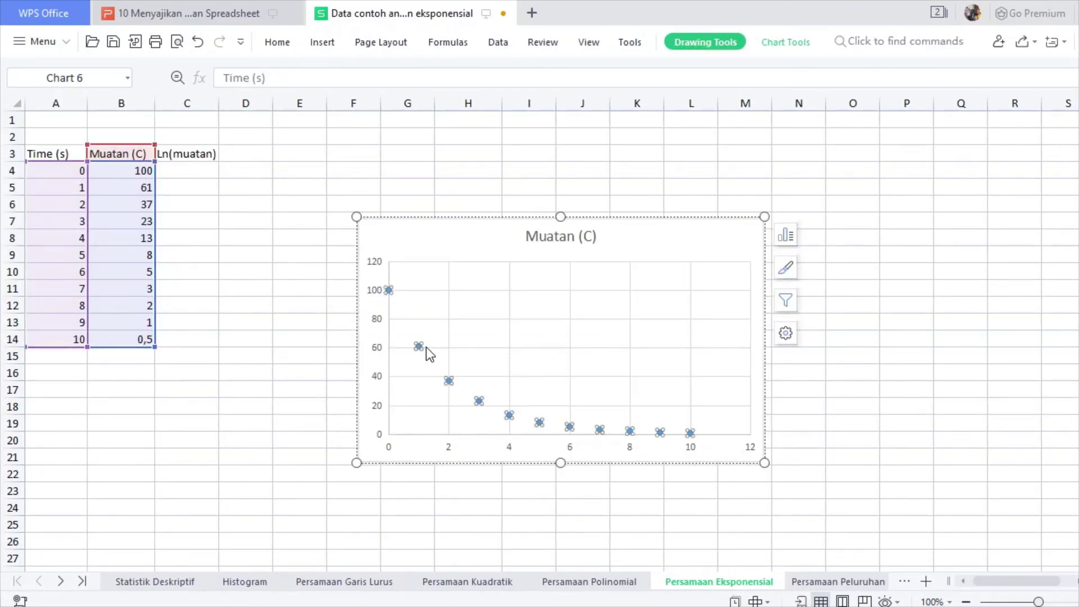
{"action": "double_click", "coordinate": [391, 288]}
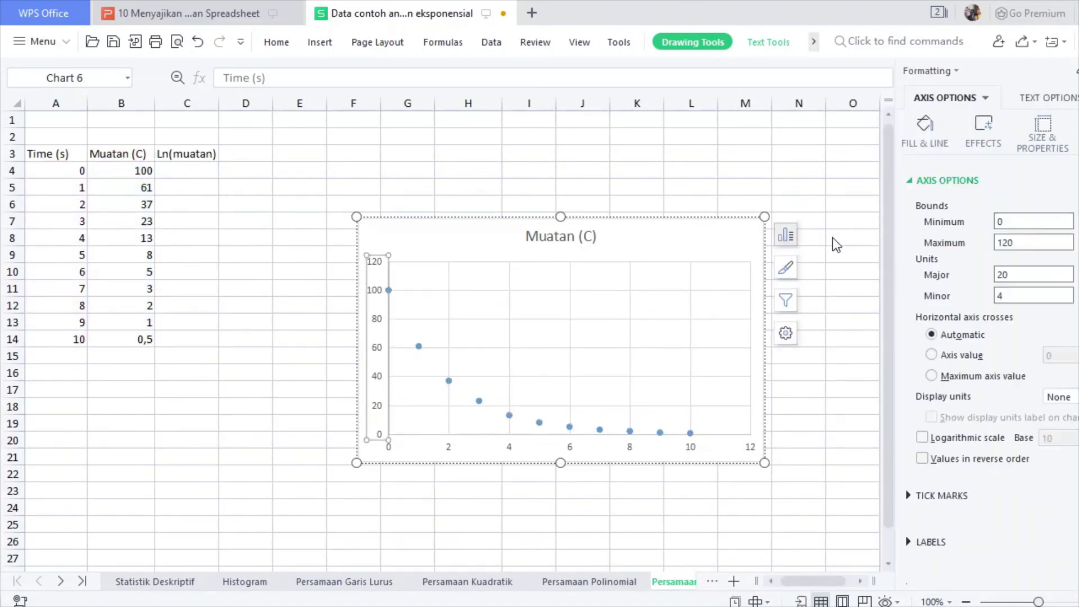
{"action": "left_click", "coordinate": [841, 273]}
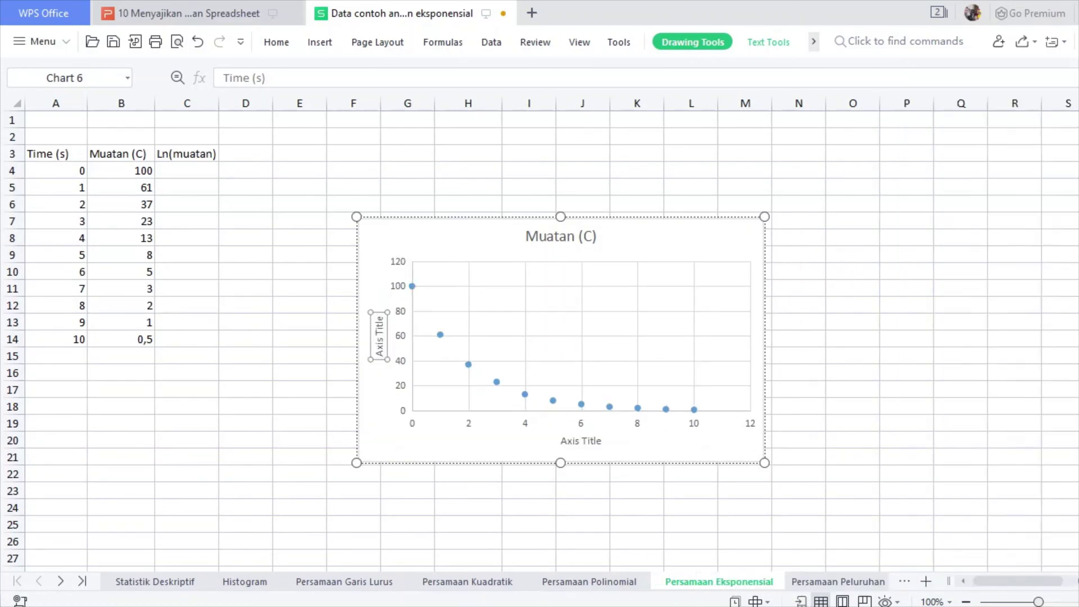
{"action": "left_click", "coordinate": [591, 439]}
{"action": "left_click", "coordinate": [592, 442]}
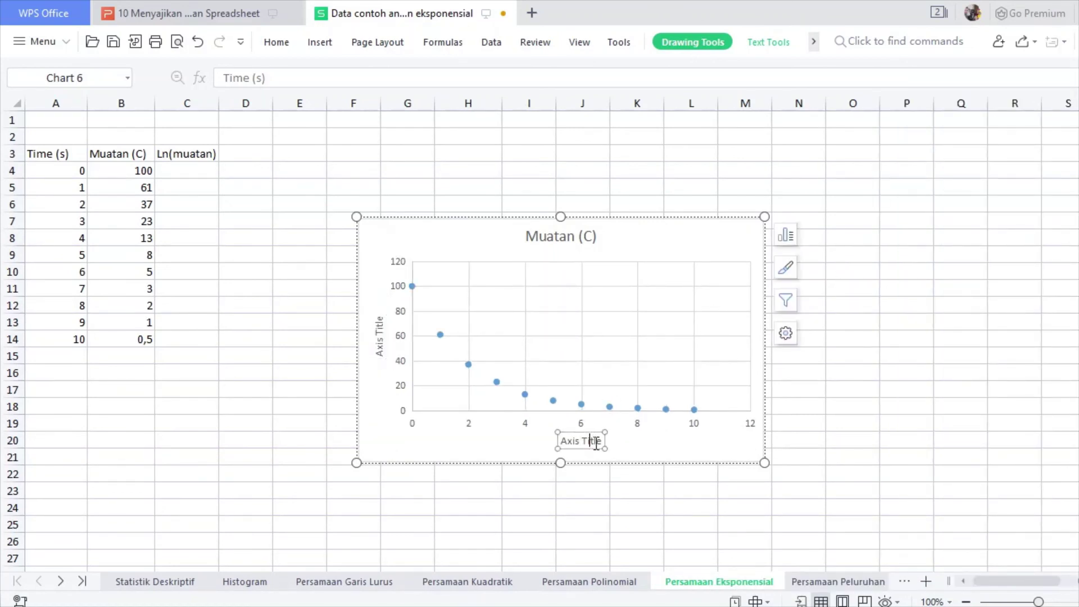
{"action": "key", "text": "ctrl+a"}
{"action": "type", "text": "Waktu (s)"}
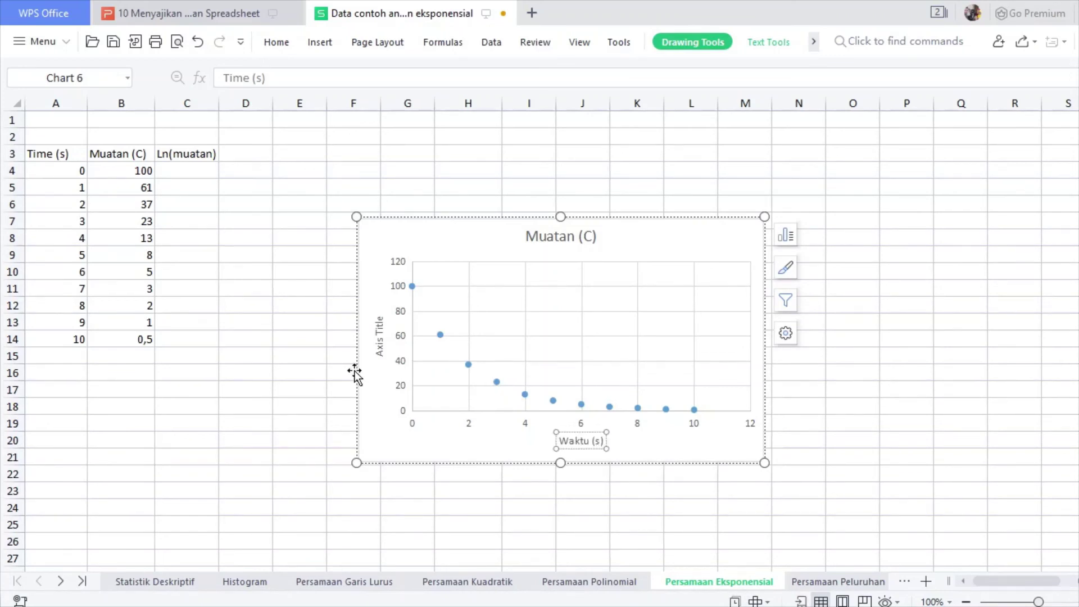
Name the chart's vertical axis Muatan (C)
{"action": "double_click", "coordinate": [380, 337]}
{"action": "triple_click", "coordinate": [382, 338]}
{"action": "type", "text": "Muatan"}
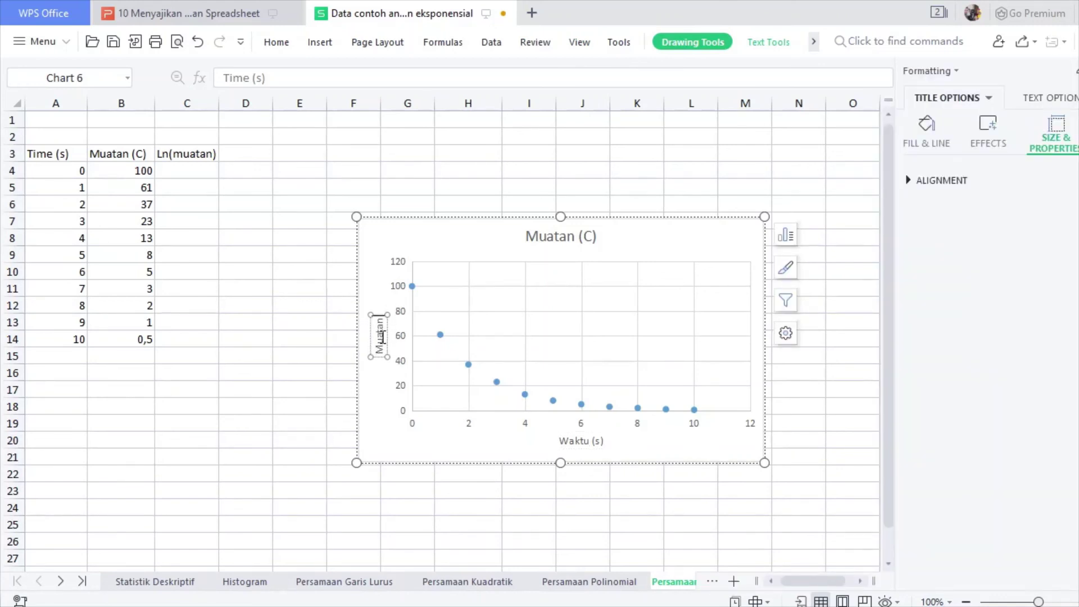
{"action": "type", "text": " (C)"}
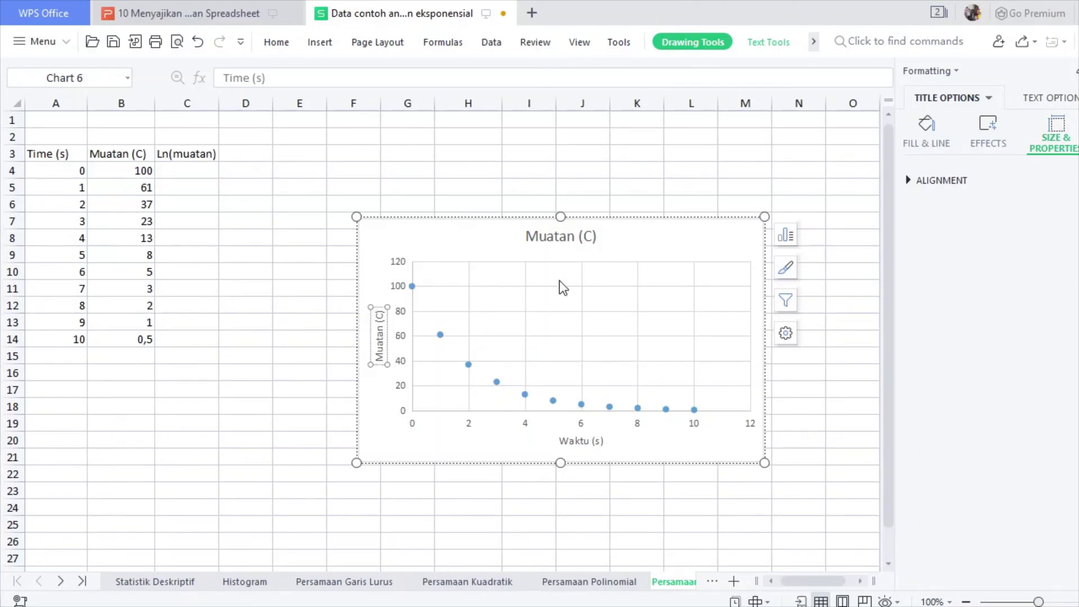
{"action": "left_click", "coordinate": [702, 247]}
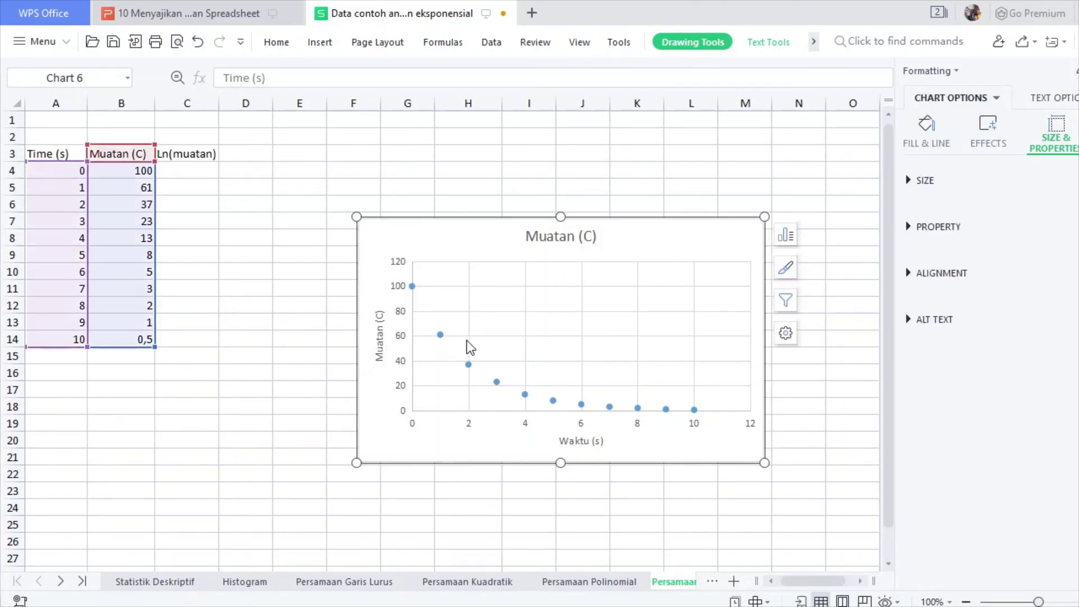
{"action": "left_click", "coordinate": [442, 337]}
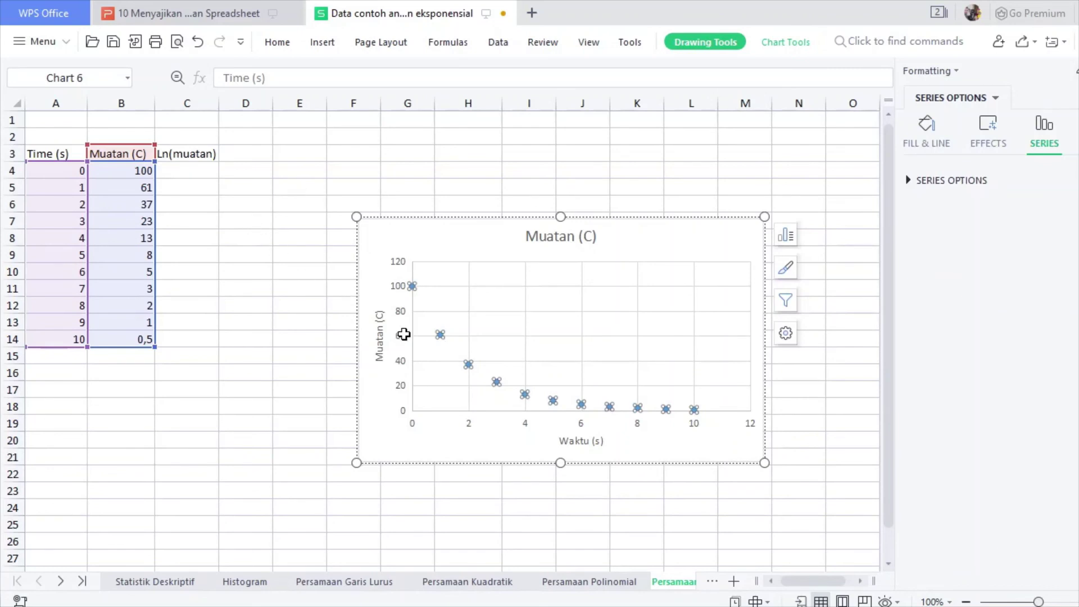
{"action": "left_click", "coordinate": [440, 334]}
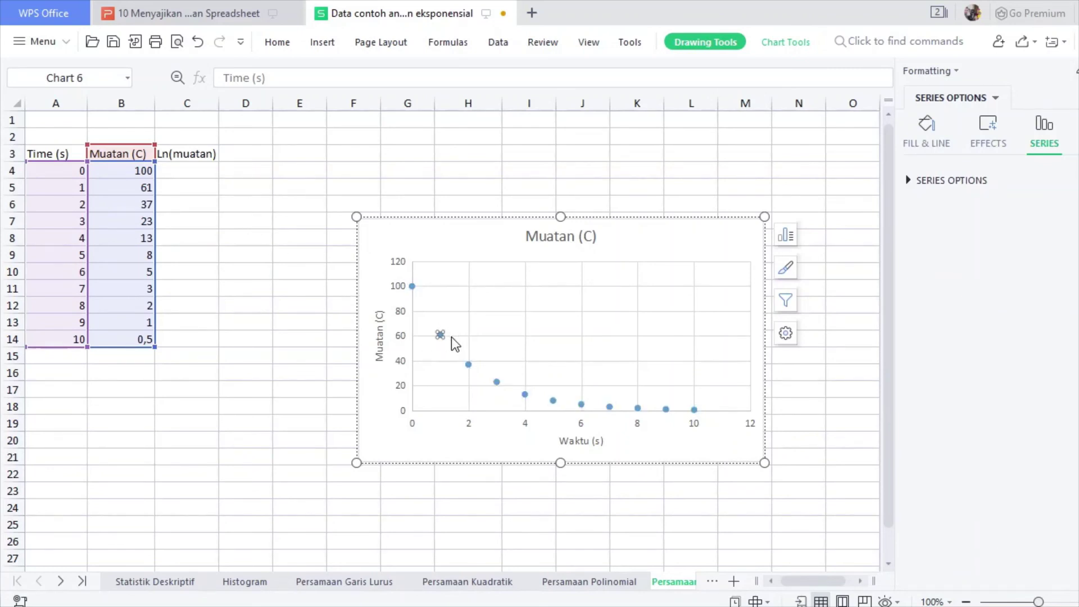
{"action": "left_click", "coordinate": [271, 302]}
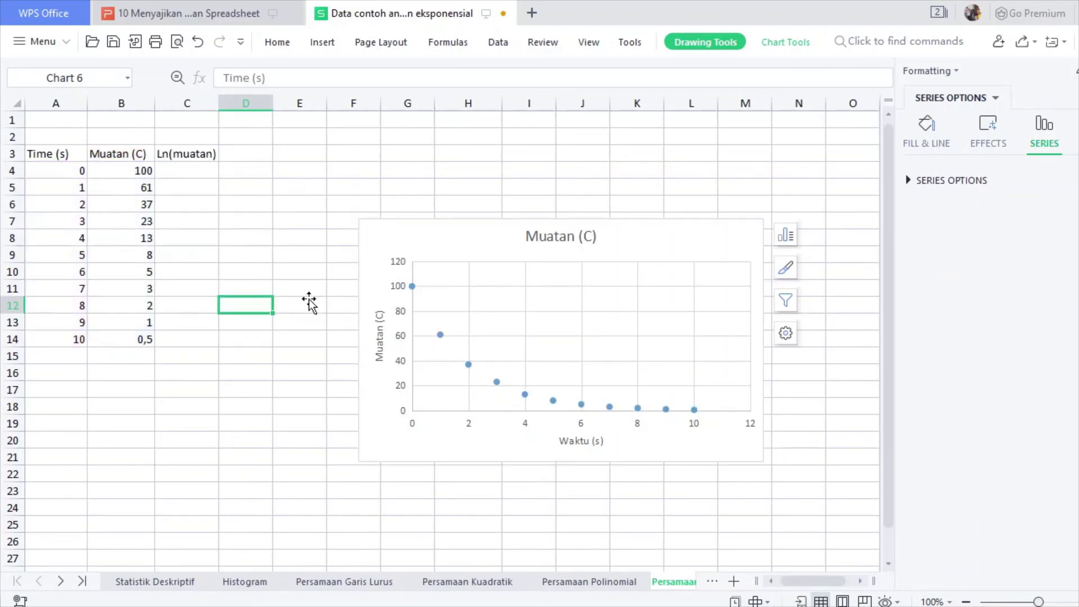
{"action": "left_click", "coordinate": [414, 287]}
{"action": "left_click", "coordinate": [414, 287]}
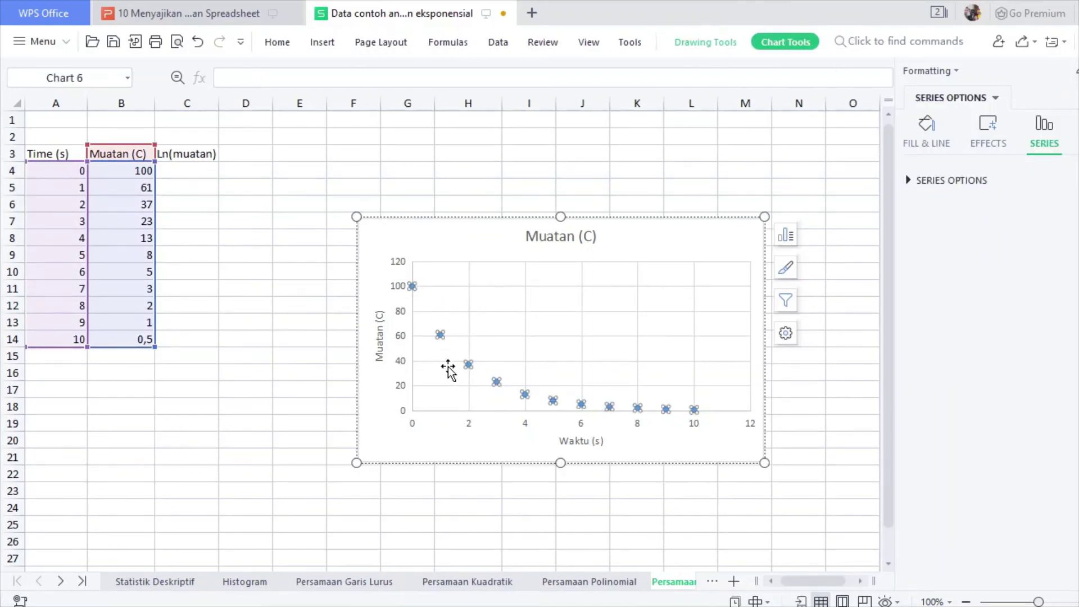
{"action": "left_click", "coordinate": [468, 365]}
{"action": "left_click", "coordinate": [467, 364]}
{"action": "left_click", "coordinate": [308, 412]}
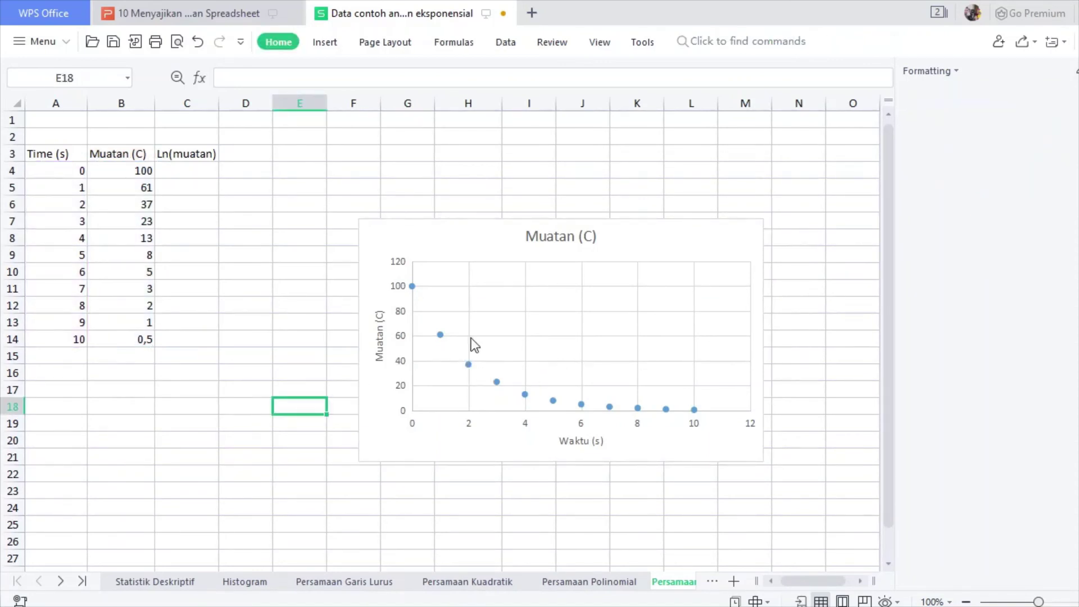
Shift the Muatan (C) chart slightly, add a linear trendline to its data points and show the trendline type options
{"action": "left_click", "coordinate": [619, 332]}
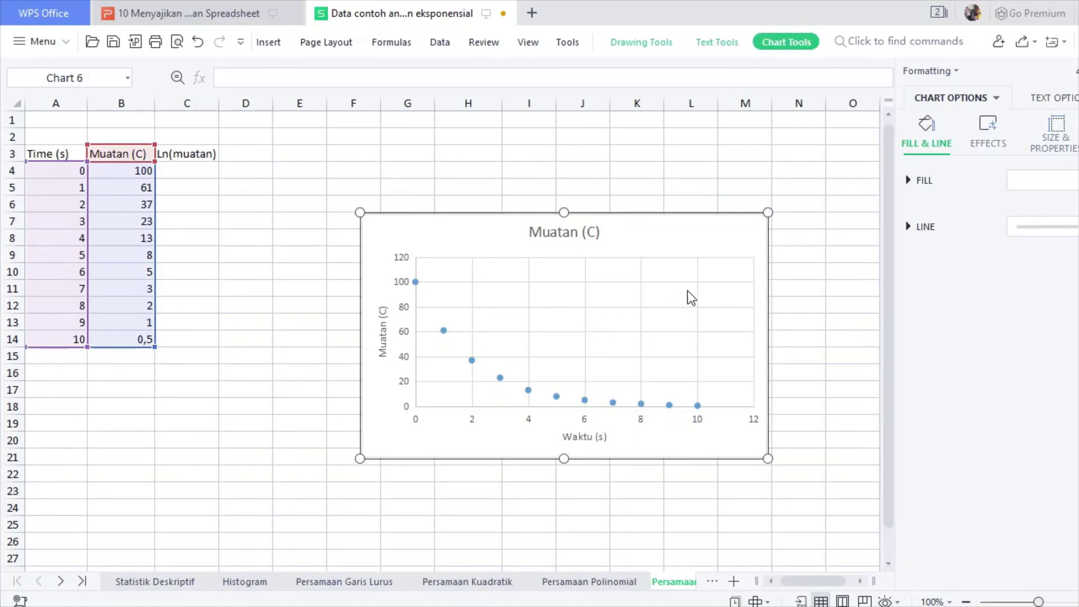
{"action": "left_click", "coordinate": [472, 359]}
{"action": "left_click", "coordinate": [473, 360]}
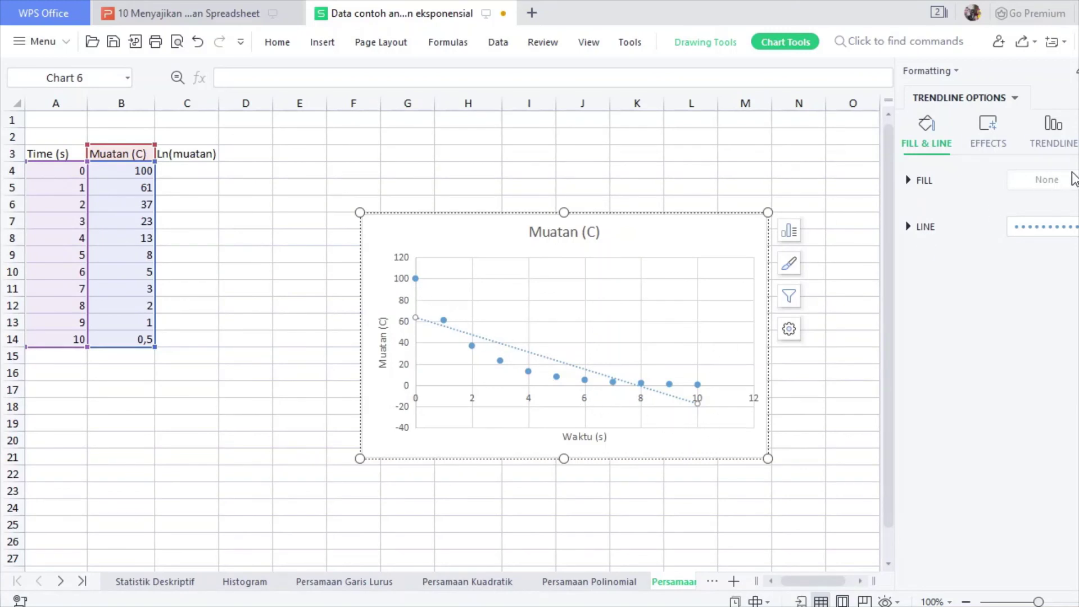
{"action": "left_click", "coordinate": [1052, 139]}
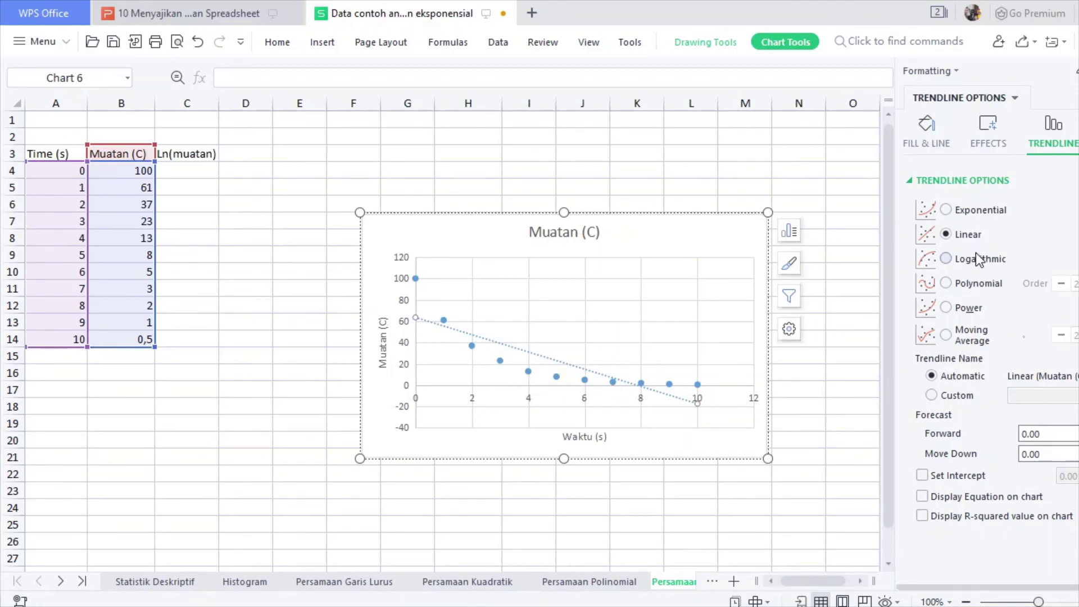
Compare exponential, logarithmic and polynomial types up to order 6 for the Muatan (C) trendline, and settle on exponential
{"action": "left_click", "coordinate": [981, 210]}
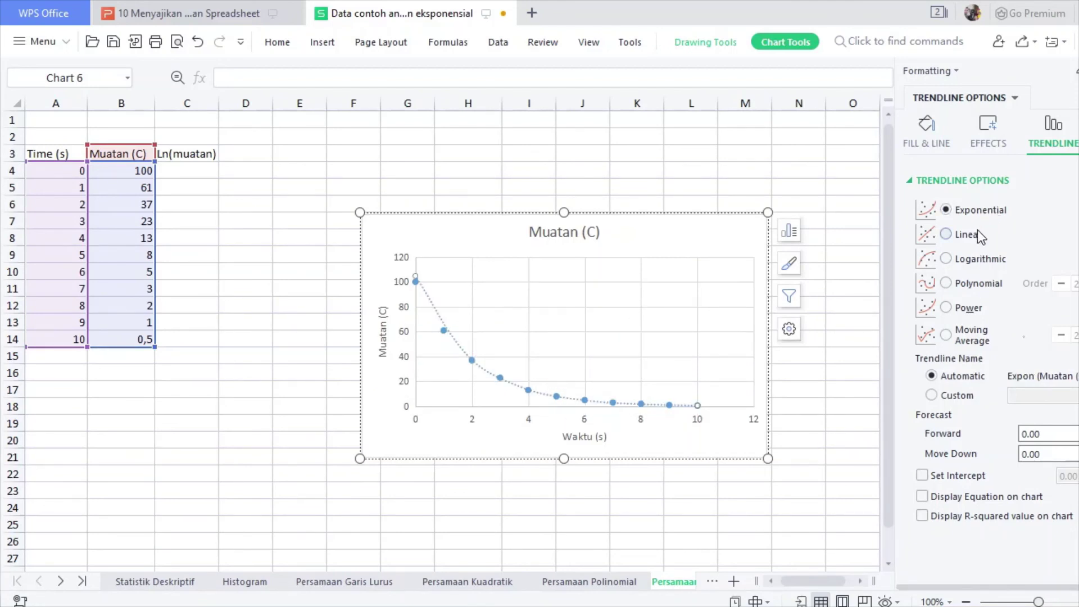
{"action": "left_click", "coordinate": [976, 259]}
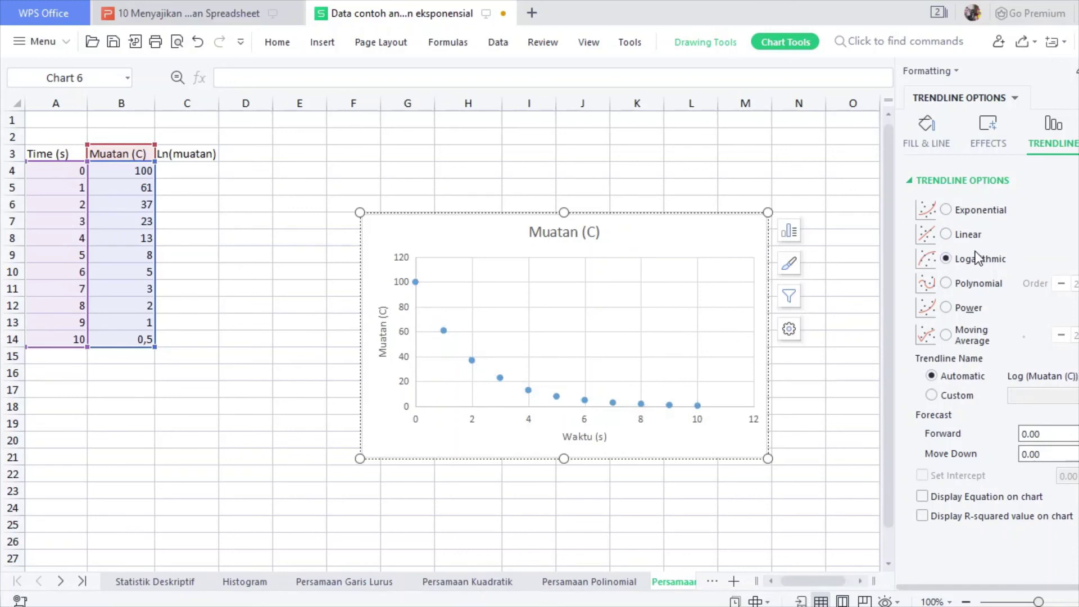
{"action": "left_click", "coordinate": [975, 211]}
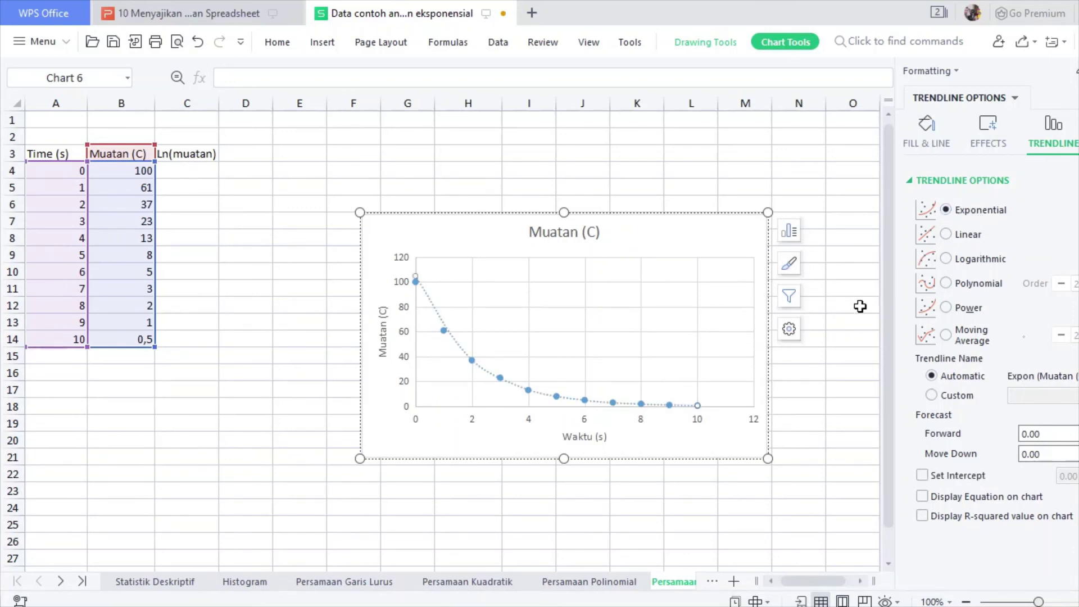
{"action": "left_click", "coordinate": [985, 284]}
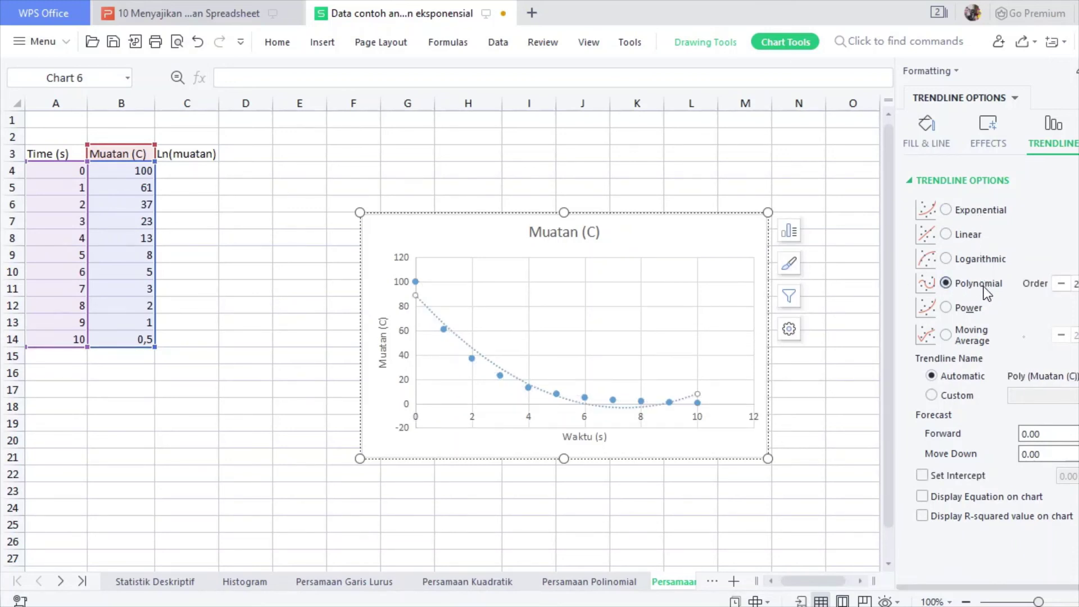
{"action": "left_click", "coordinate": [1078, 284]}
{"action": "left_click", "coordinate": [1078, 284]}
{"action": "left_click", "coordinate": [1078, 284]}
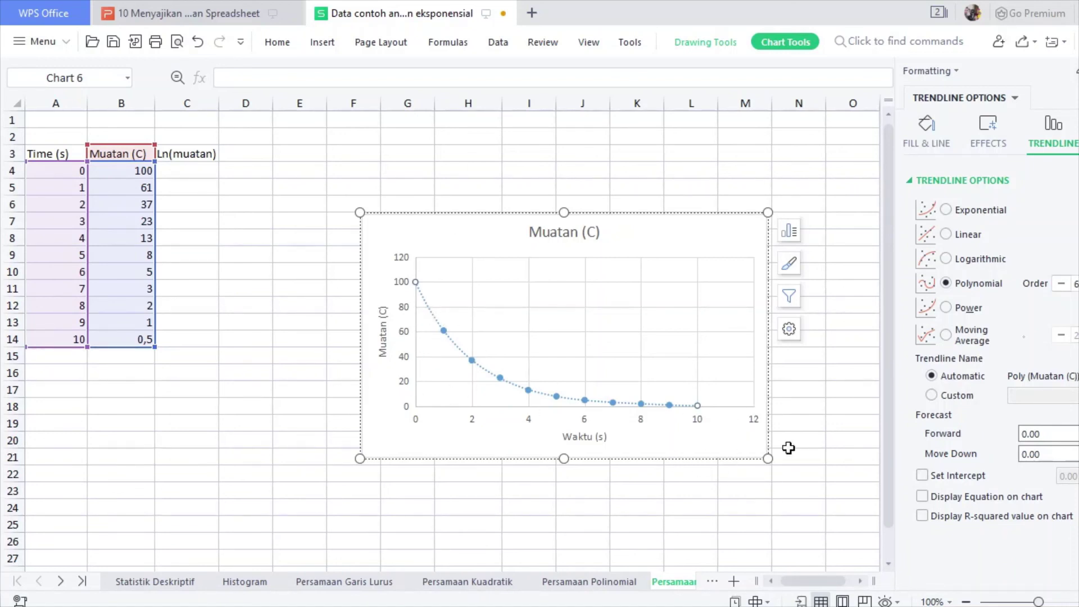
{"action": "left_click", "coordinate": [983, 212]}
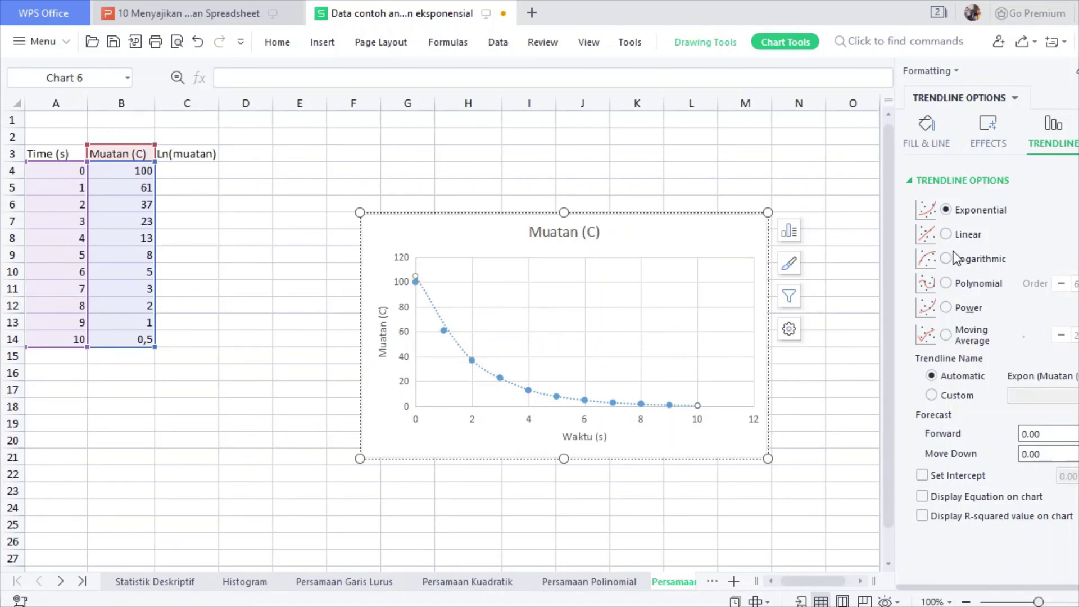
Fix the exponential trendline's intercept at 100 and display its equation and R-squared value on the Muatan (C) chart
{"action": "left_click", "coordinate": [945, 476]}
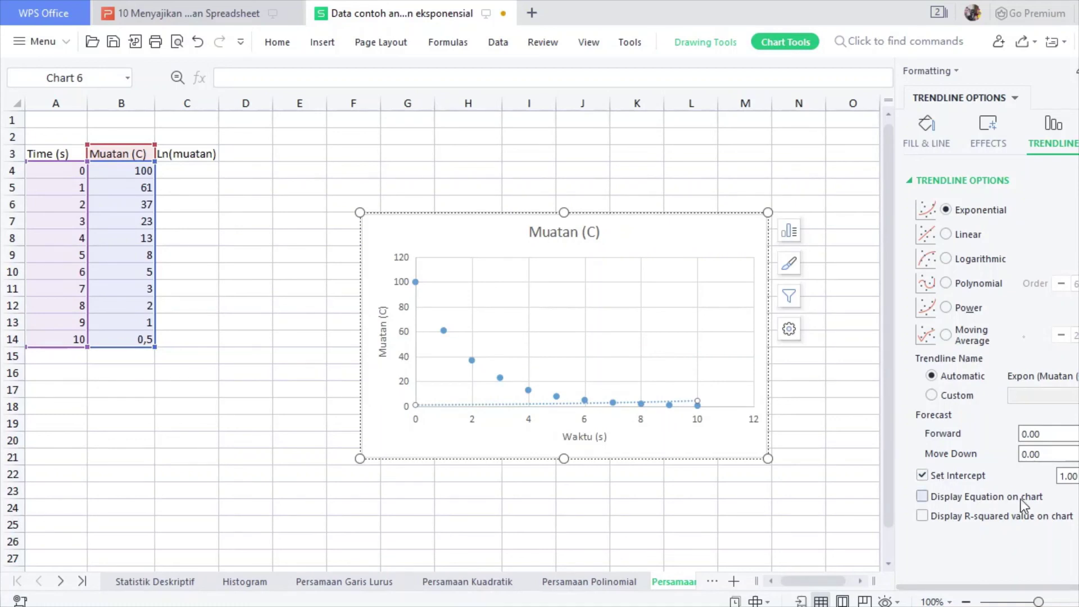
{"action": "double_click", "coordinate": [1068, 478]}
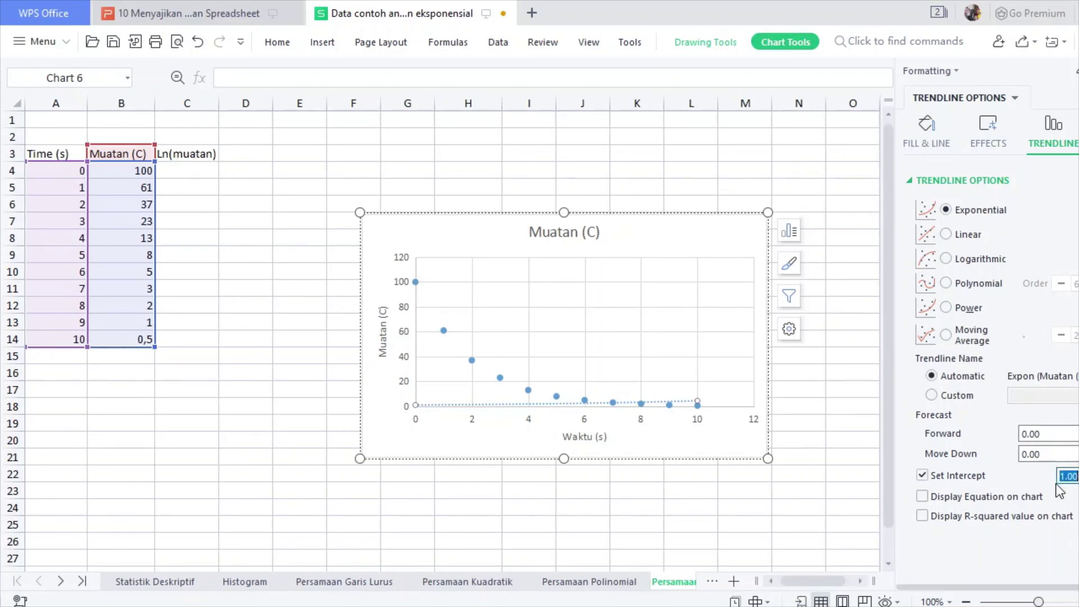
{"action": "type", "text": "100"}
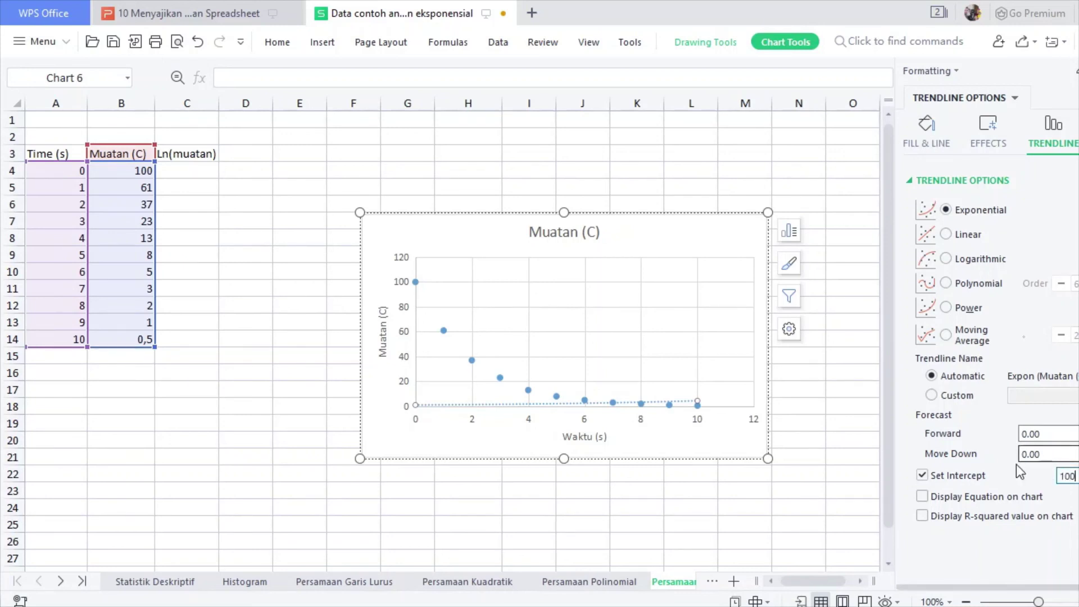
{"action": "left_click", "coordinate": [962, 499]}
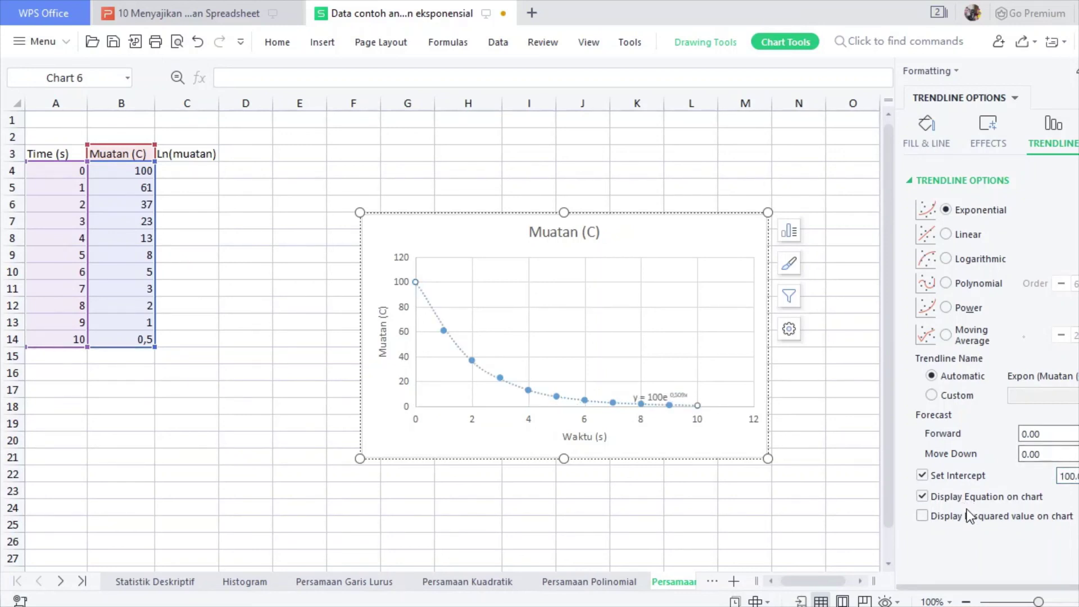
{"action": "left_click", "coordinate": [958, 517]}
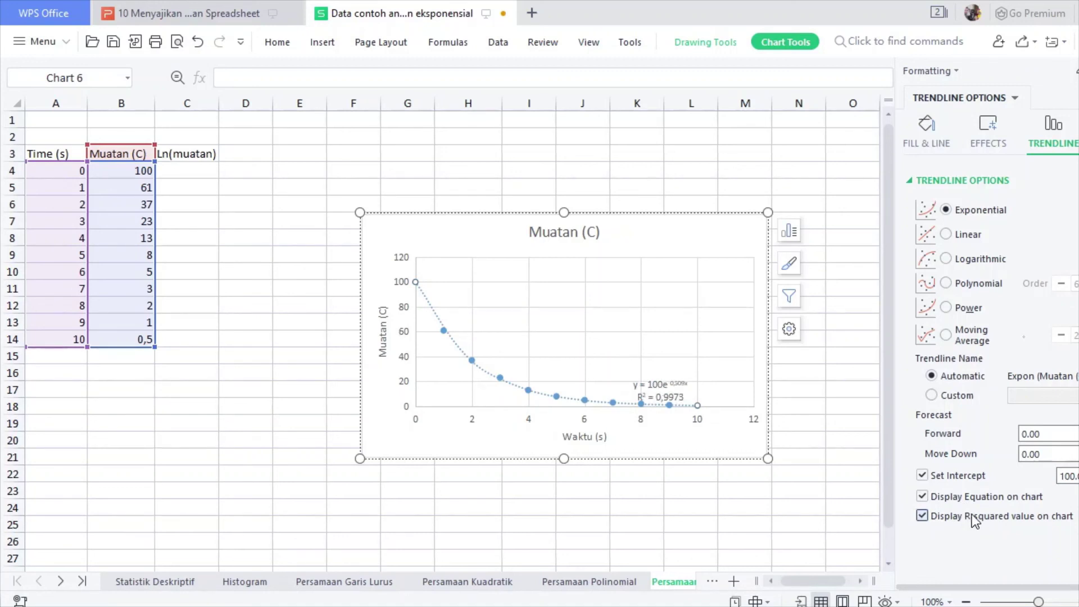
Move the trendline equation label to the upper middle of the Muatan (C) plot and enlarge its text
{"action": "left_click", "coordinate": [675, 392]}
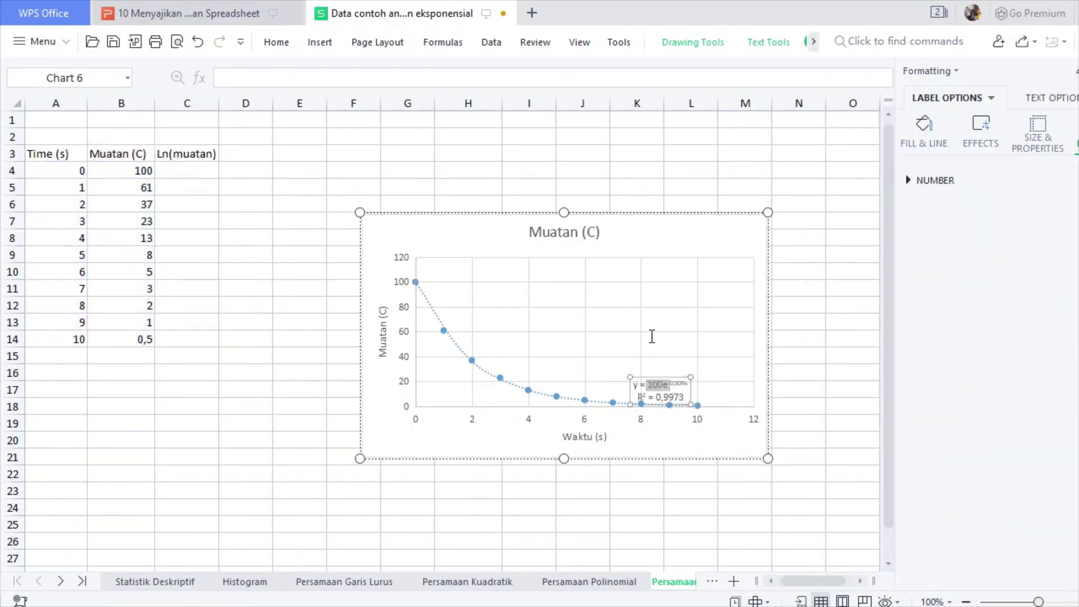
{"action": "left_click_drag", "start_coordinate": [685, 378], "coordinate": [613, 283]}
{"action": "left_click", "coordinate": [277, 42]}
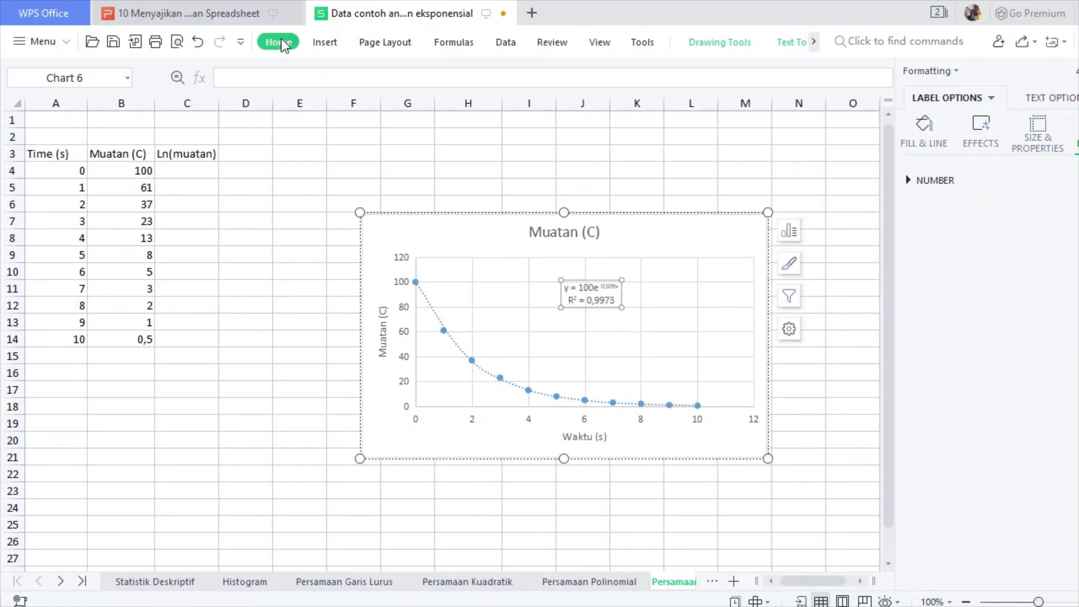
{"action": "left_click", "coordinate": [340, 73]}
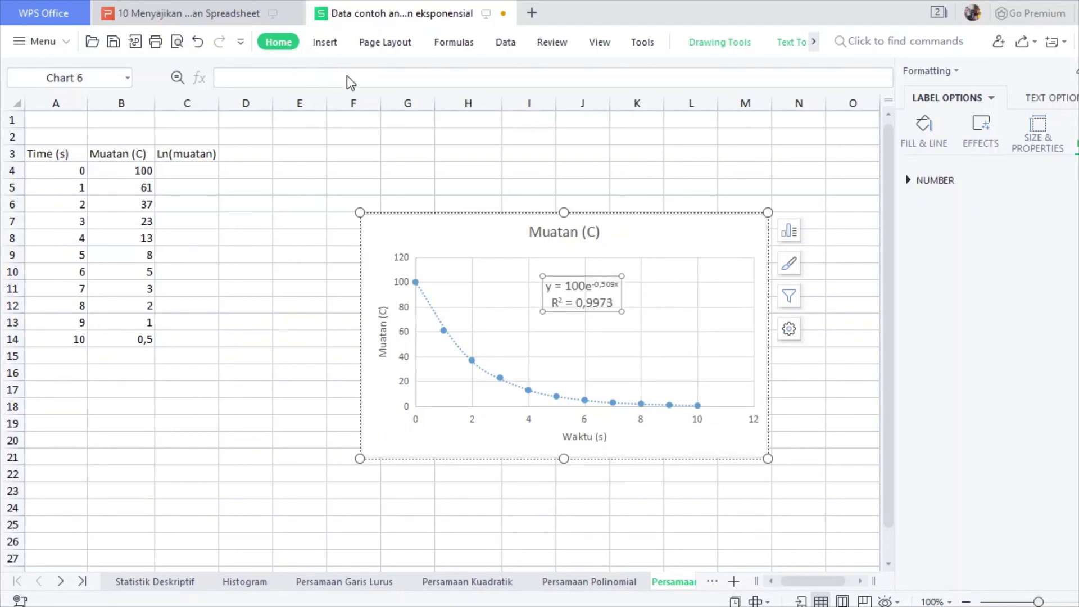
{"action": "left_click", "coordinate": [812, 437]}
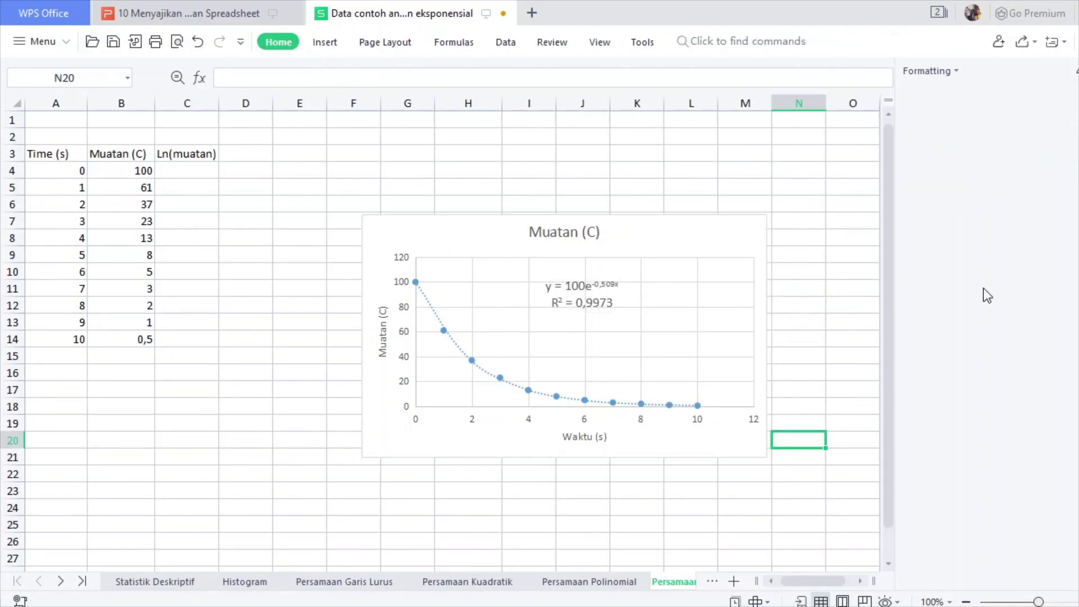
{"action": "left_click", "coordinate": [1078, 71]}
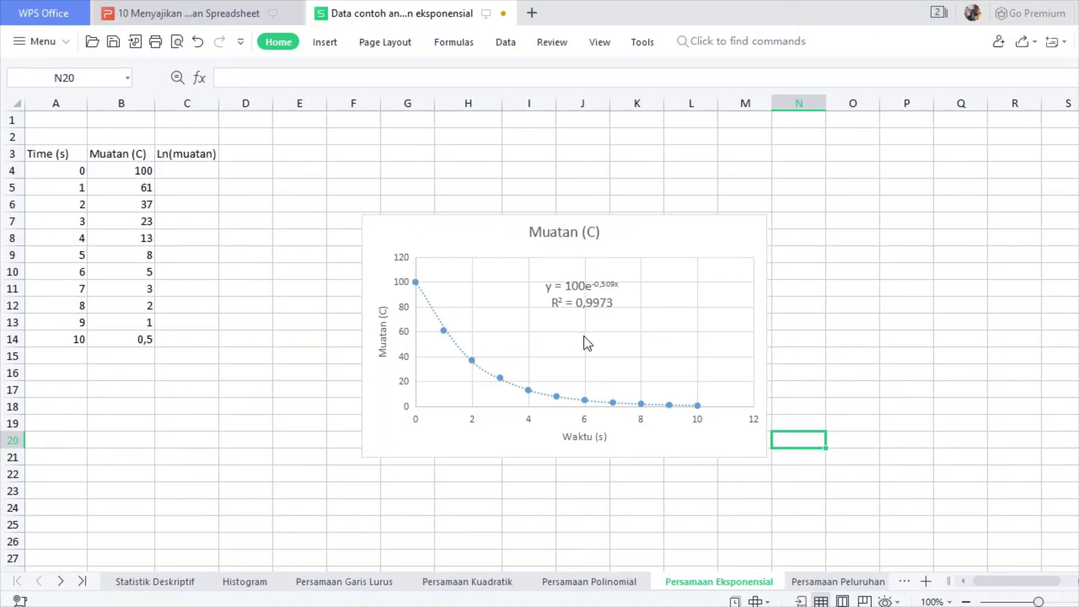
Calculate the natural logarithm of each Muatan value with =LN(B4) in C4, filled down to C14
{"action": "left_click", "coordinate": [195, 170]}
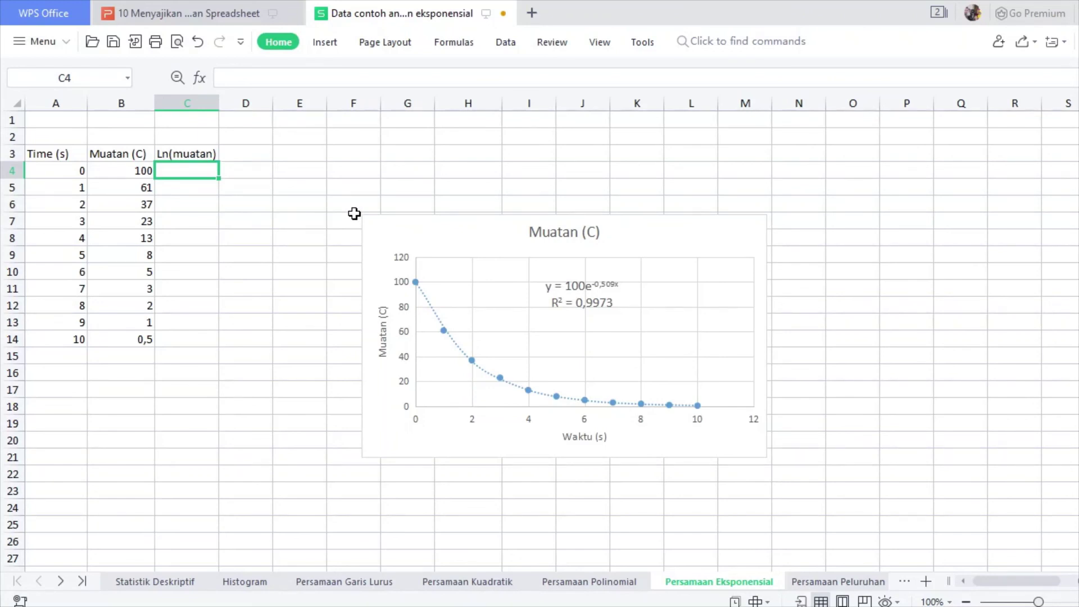
{"action": "type", "text": "="}
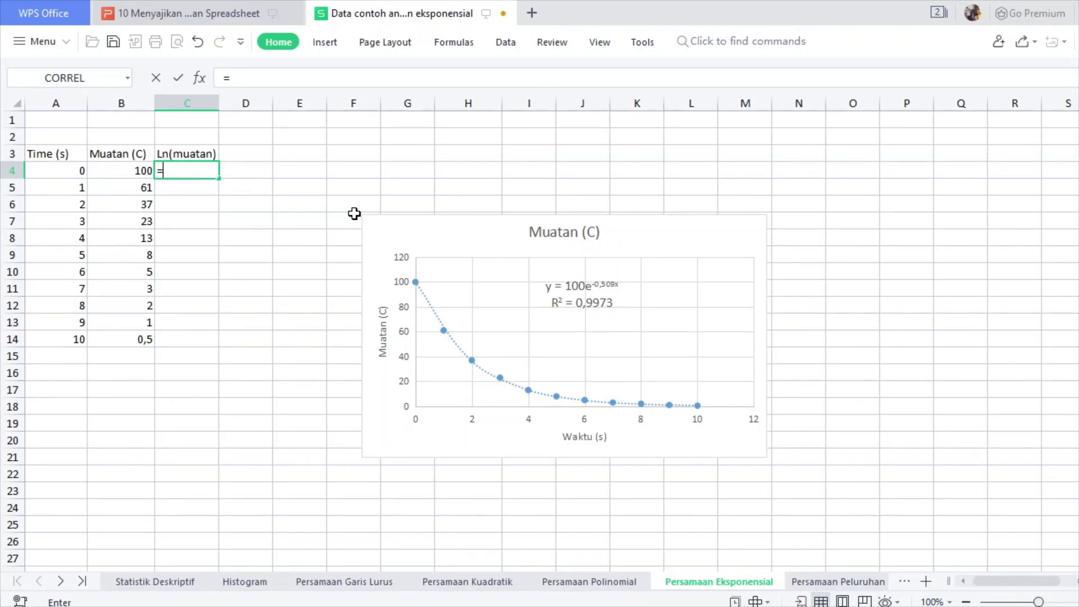
{"action": "type", "text": "l"}
{"action": "type", "text": "n"}
{"action": "type", "text": ":"}
{"action": "left_click", "coordinate": [130, 171]}
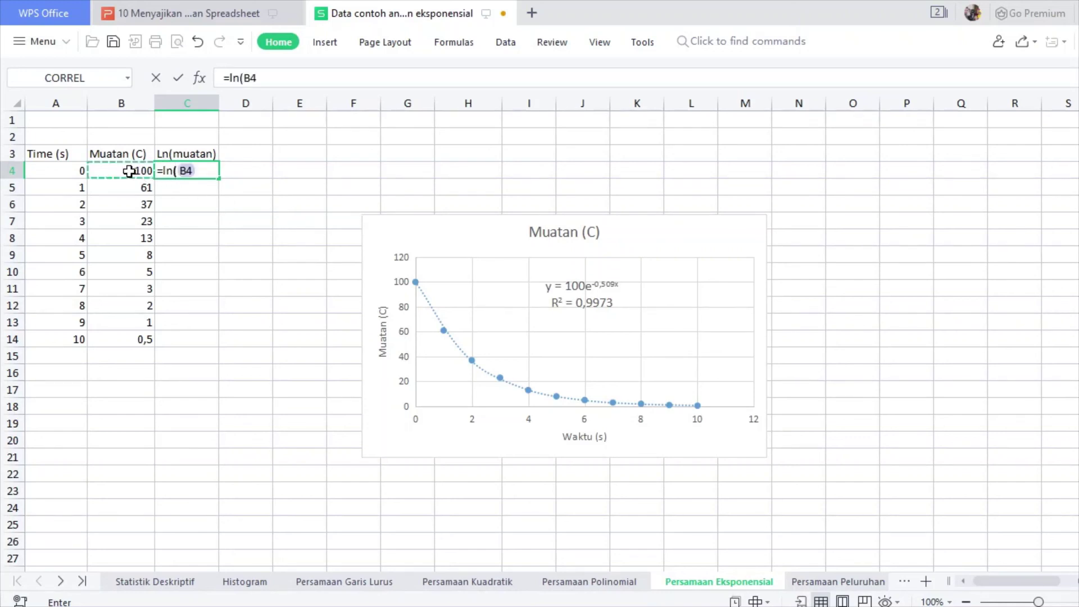
{"action": "key", "text": "Return"}
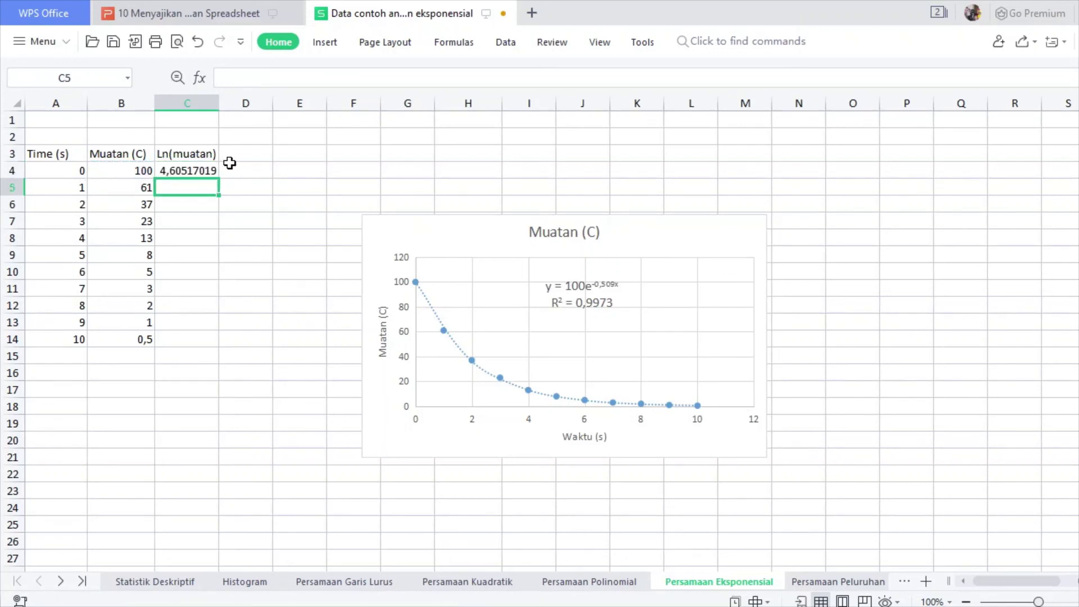
{"action": "left_click", "coordinate": [211, 168]}
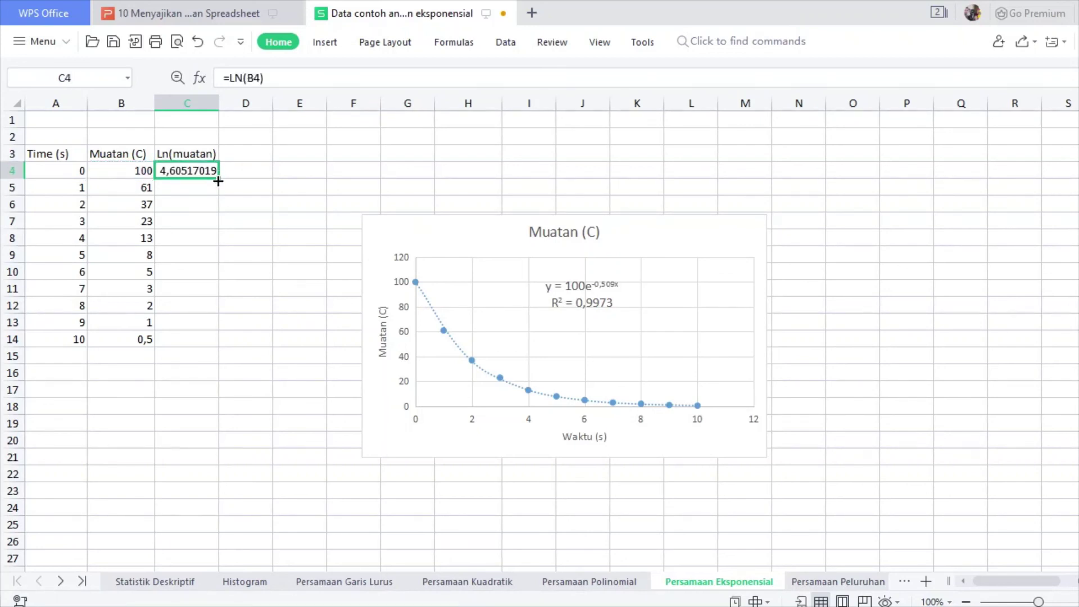
{"action": "double_click", "coordinate": [218, 181]}
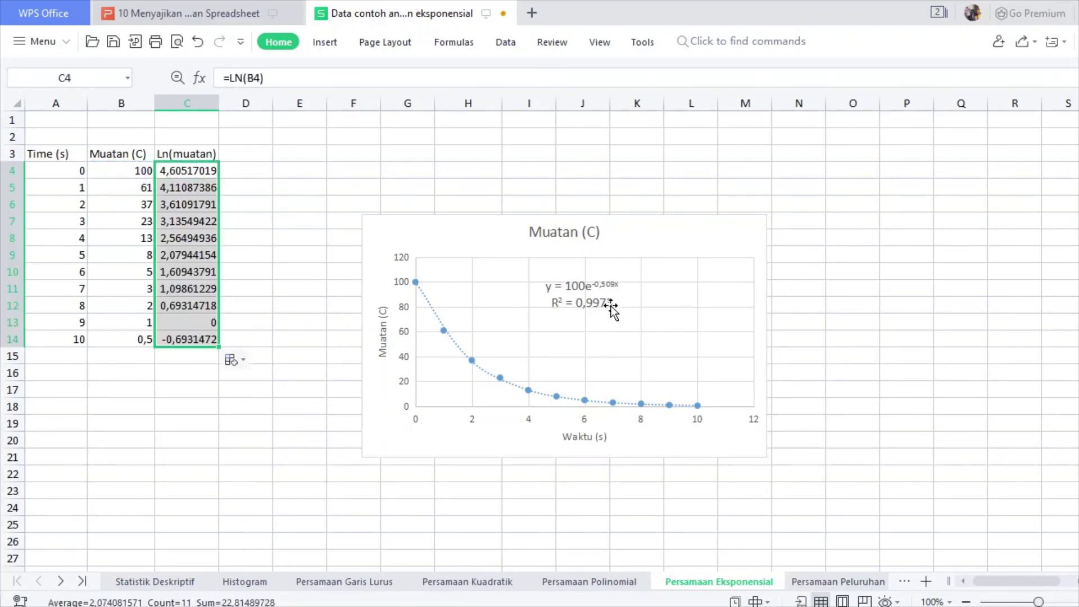
Remove the fixed intercept from the Muatan (C) trendline and move the chart farther from the data, to about columns J to Q
{"action": "left_click", "coordinate": [520, 396]}
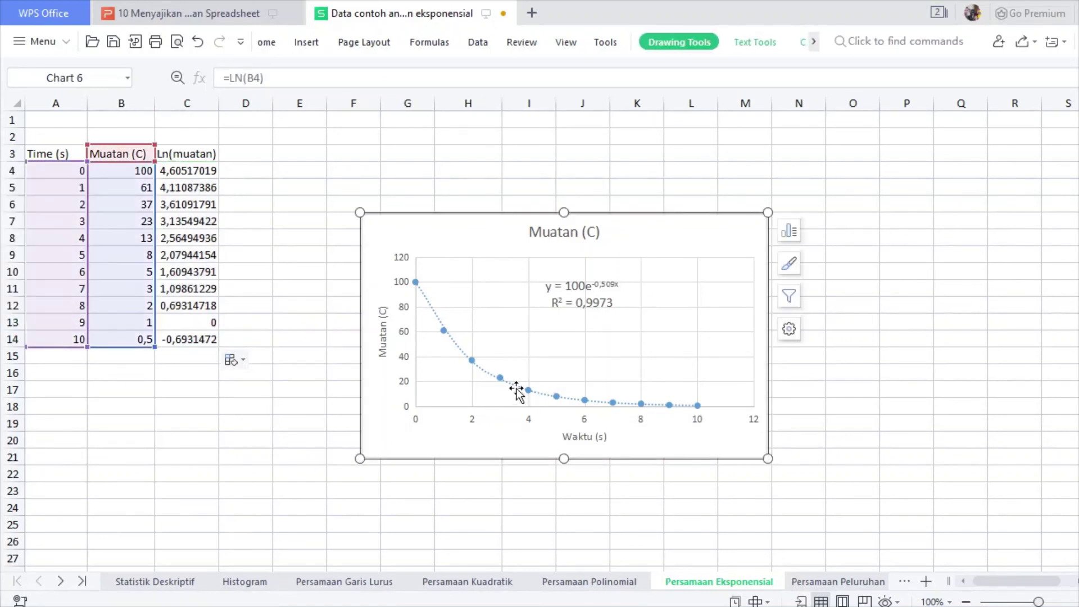
{"action": "double_click", "coordinate": [517, 388]}
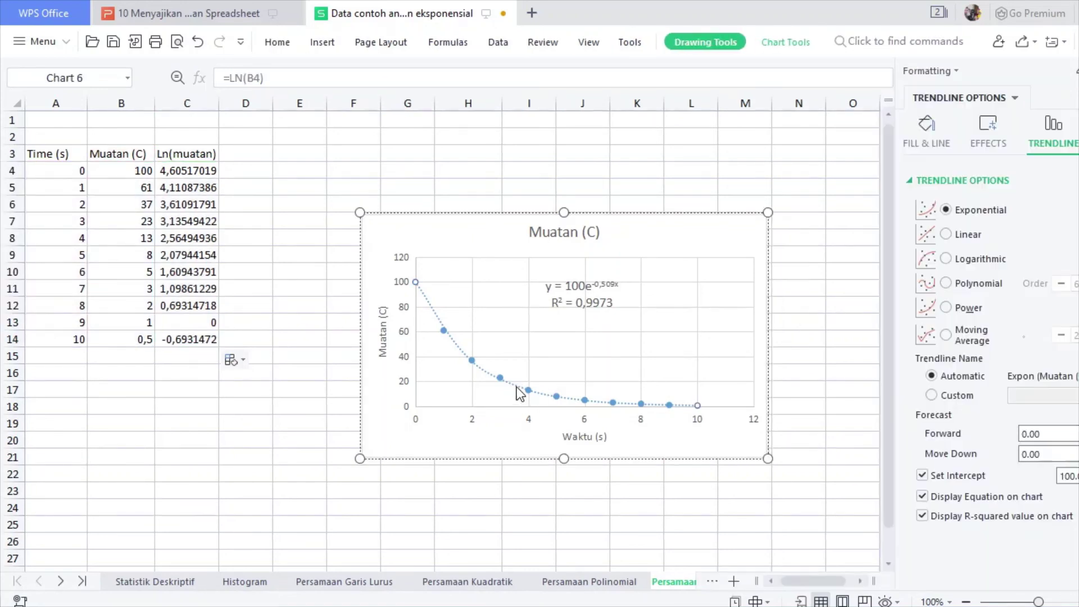
{"action": "left_click", "coordinate": [922, 476]}
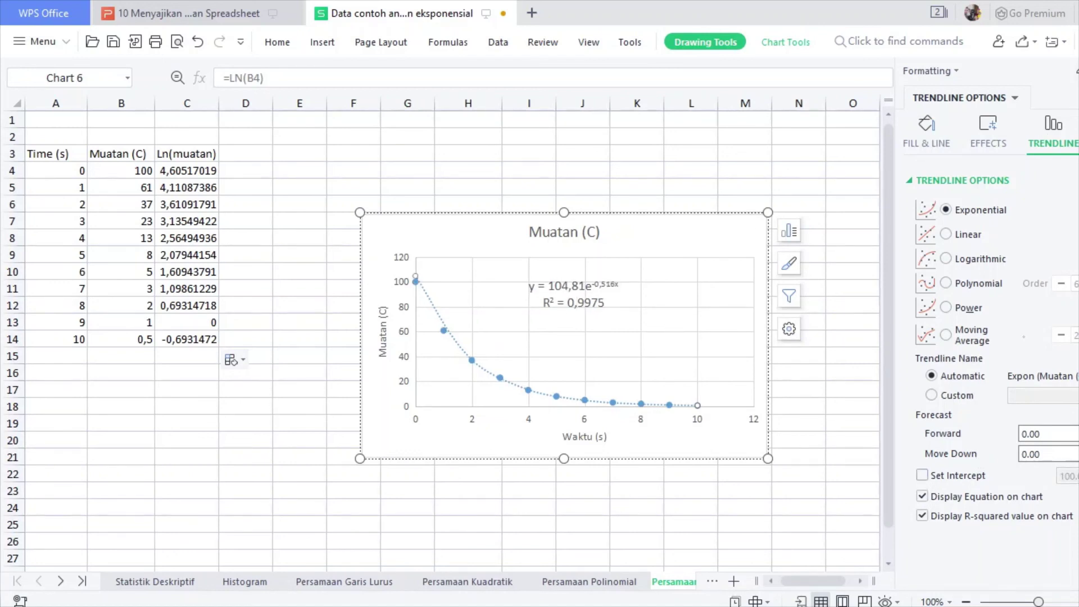
{"action": "left_click", "coordinate": [1078, 71]}
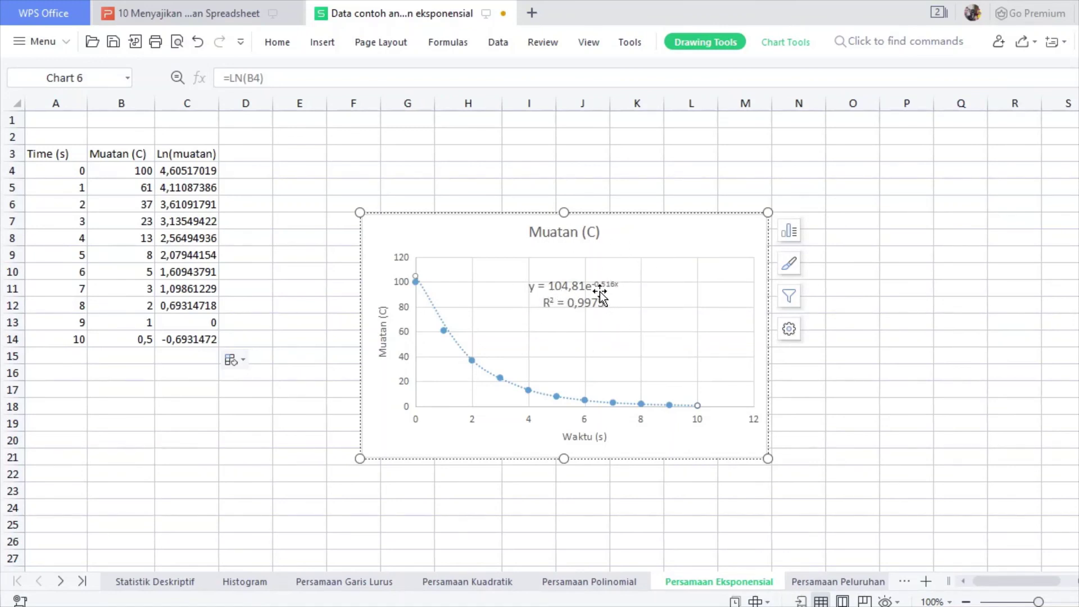
{"action": "left_click_drag", "start_coordinate": [468, 243], "coordinate": [674, 208]}
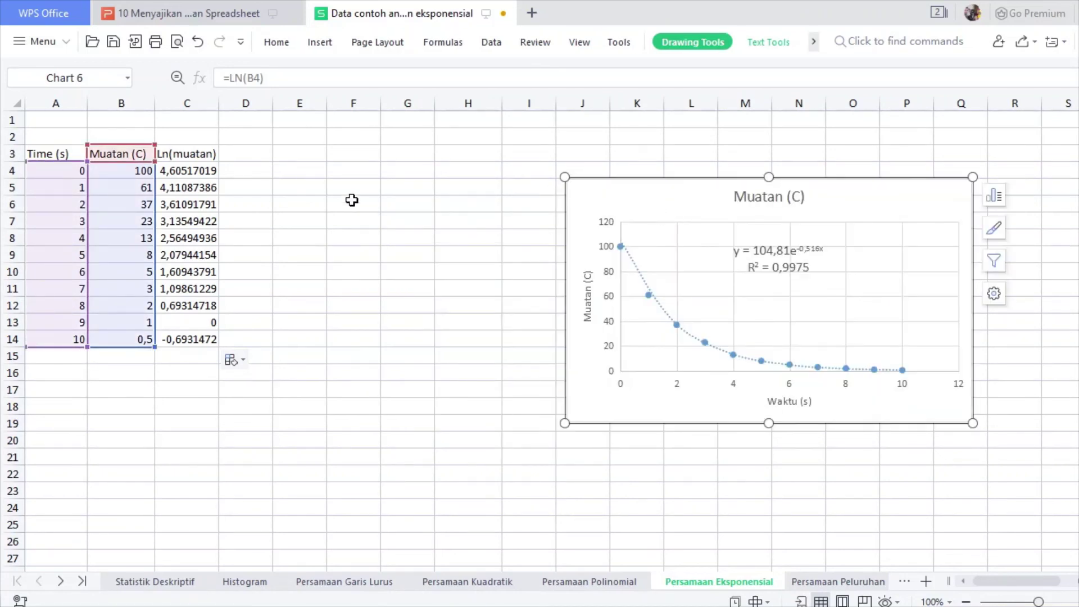
{"action": "left_click", "coordinate": [276, 172]}
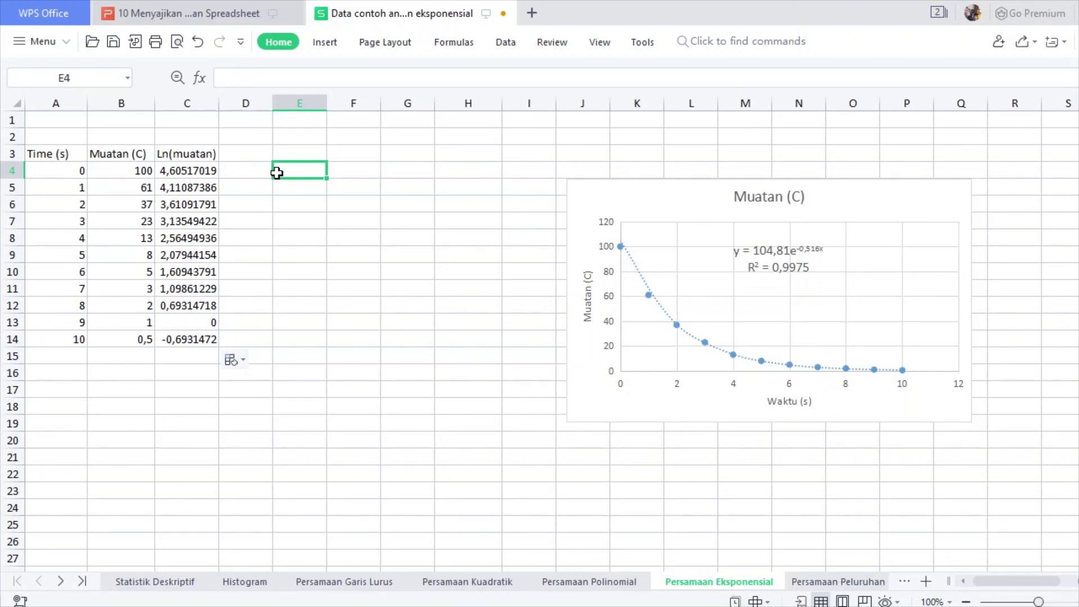
Insert a scatter chart of the Ln(muatan) column, C3:C14
{"action": "left_click_drag", "start_coordinate": [189, 157], "coordinate": [215, 340]}
{"action": "left_click", "coordinate": [330, 40]}
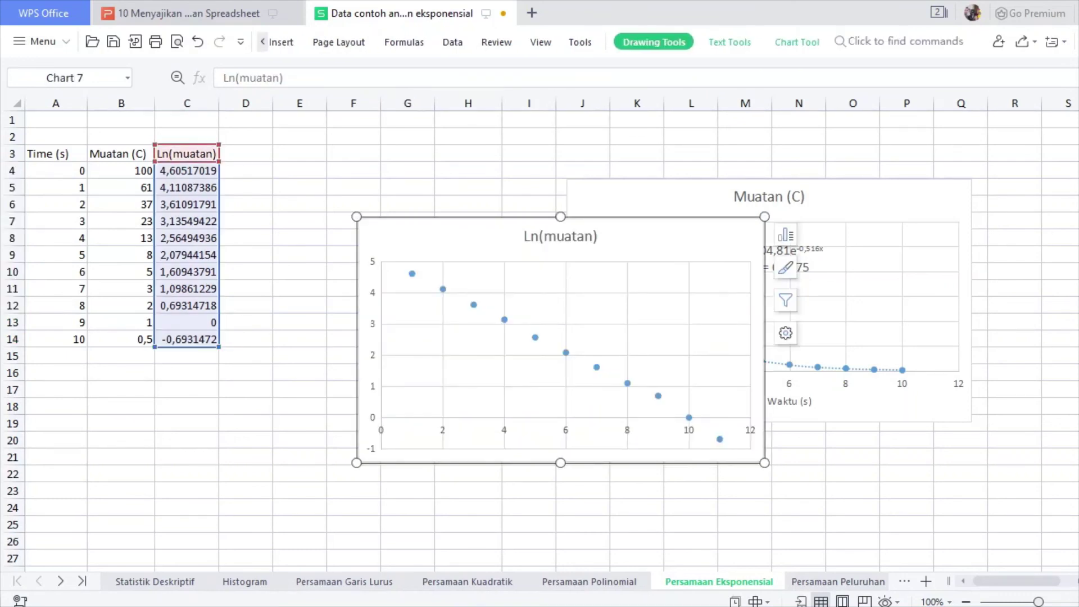
{"action": "left_click", "coordinate": [443, 433]}
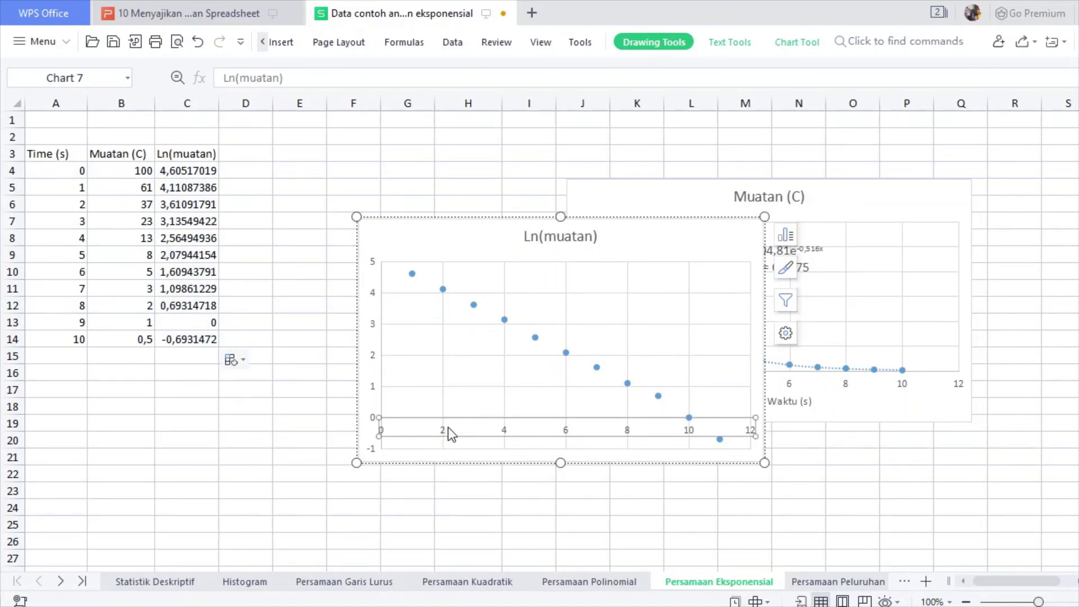
Set the Ln(muatan) series' X values to the Time (s) data in A4:A14
{"action": "left_click", "coordinate": [535, 339]}
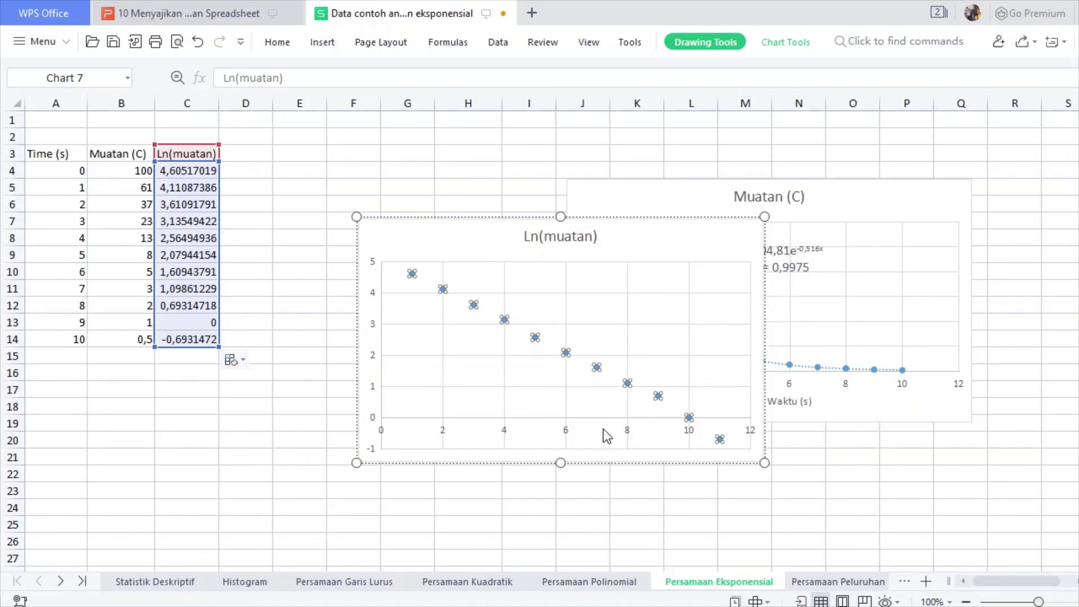
{"action": "key", "text": "ctrl+c"}
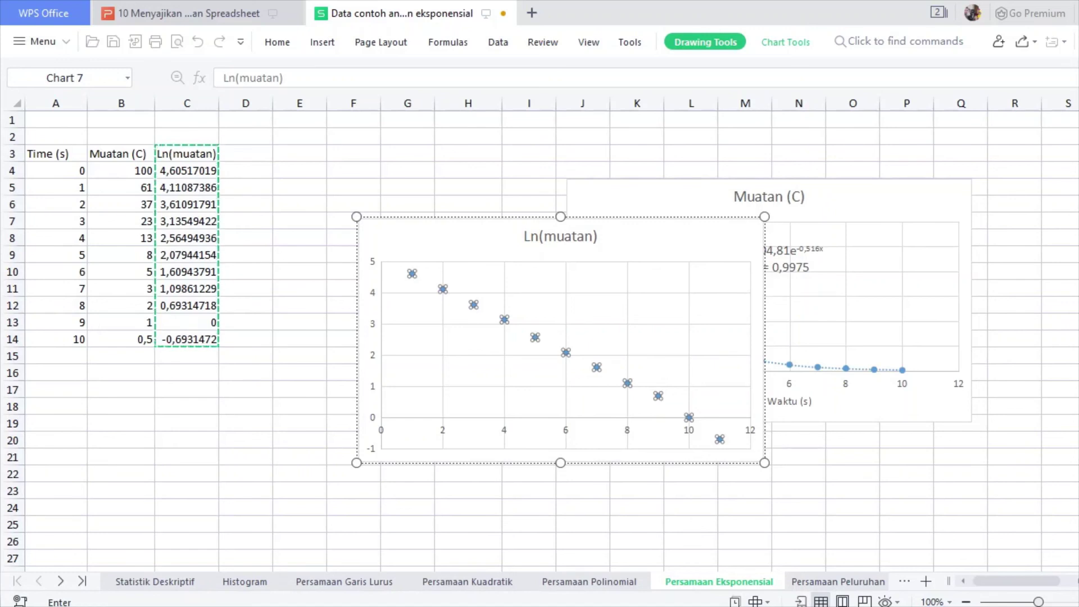
{"action": "left_click", "coordinate": [187, 154]}
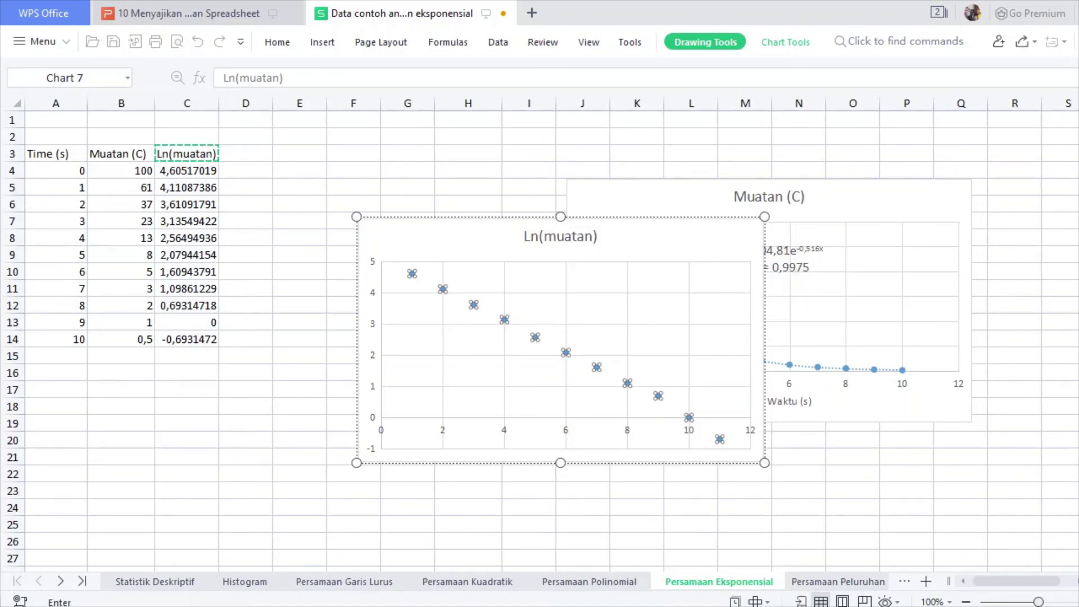
{"action": "key", "text": "Tab"}
{"action": "left_click_drag", "start_coordinate": [62, 171], "coordinate": [76, 340]}
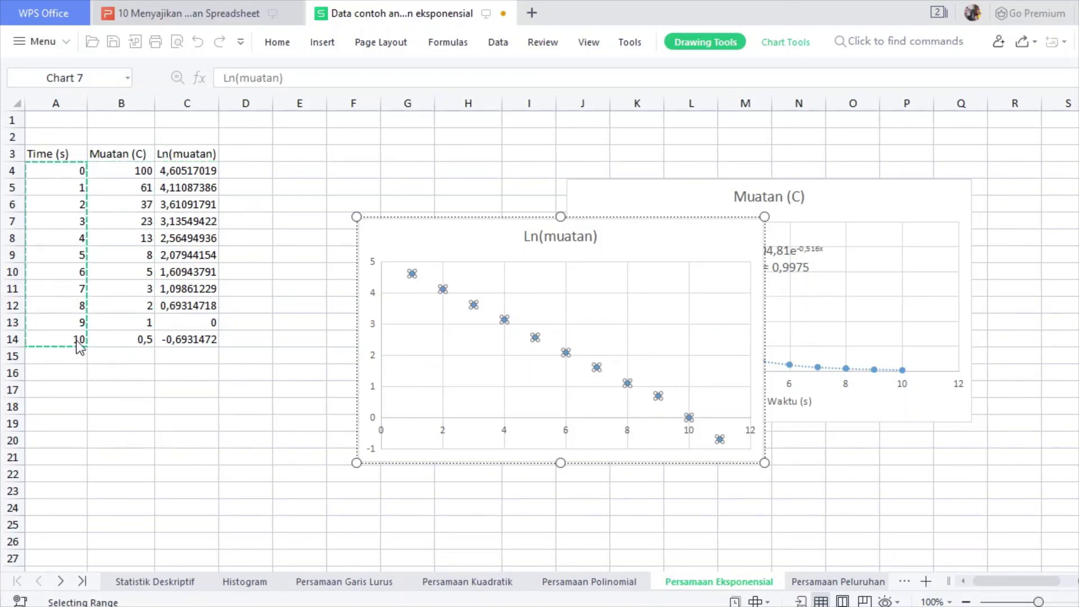
{"action": "key", "text": "Return"}
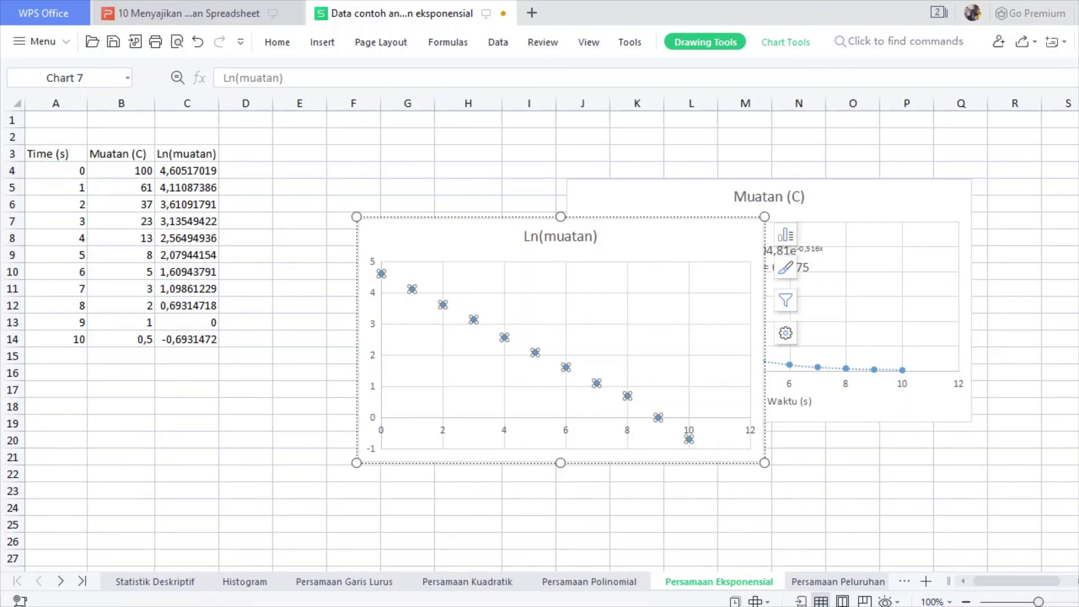
Add a linear trendline with equation and R-squared value to the Ln(muatan) chart, and move the chart up beside the data table
{"action": "left_click", "coordinate": [726, 437]}
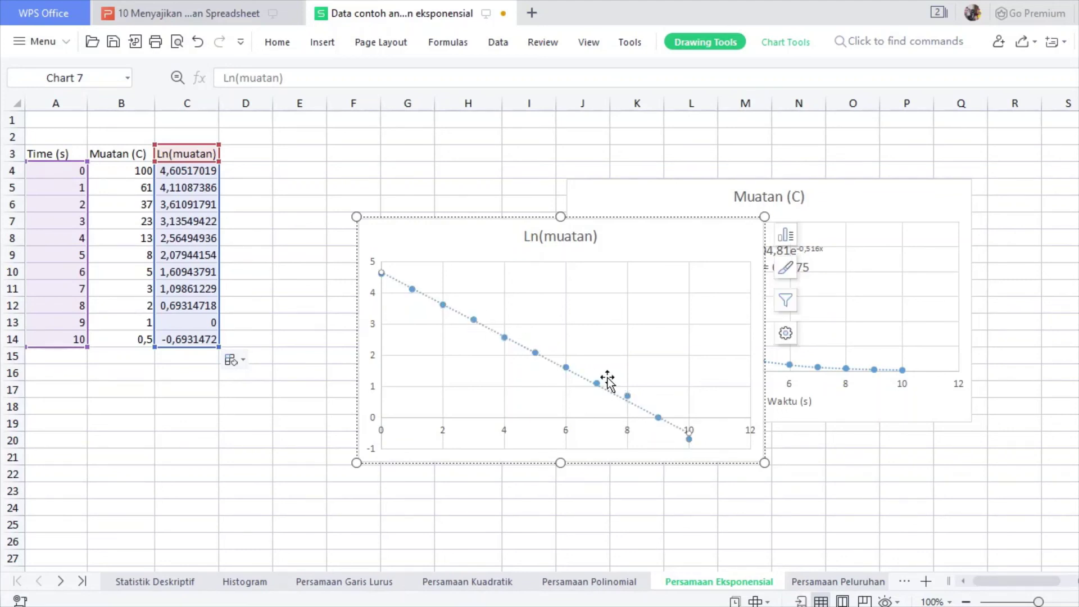
{"action": "double_click", "coordinate": [574, 374]}
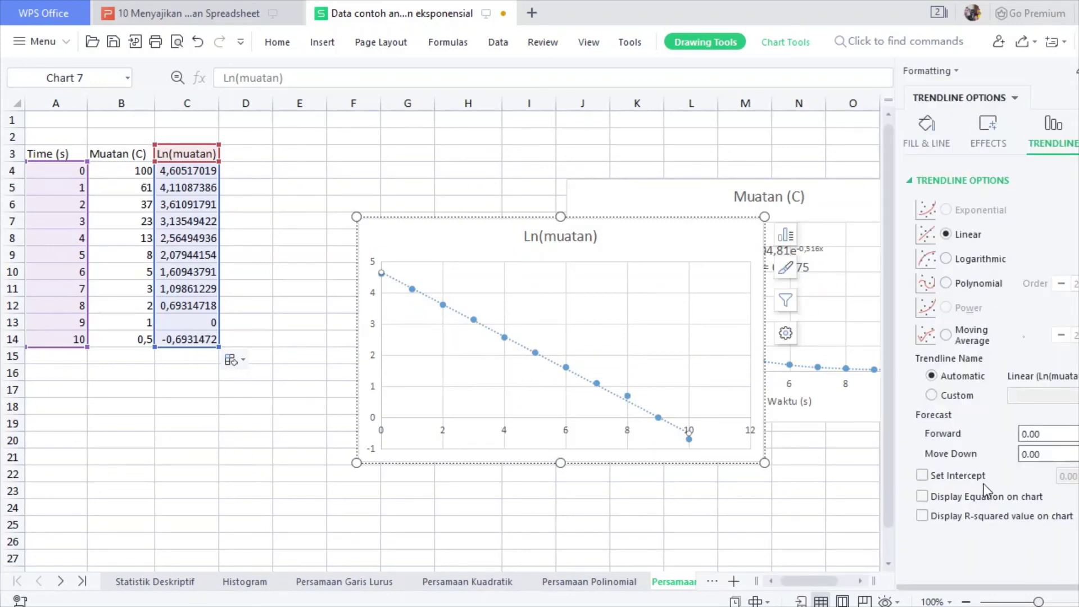
{"action": "left_click", "coordinate": [980, 498]}
{"action": "left_click", "coordinate": [979, 517]}
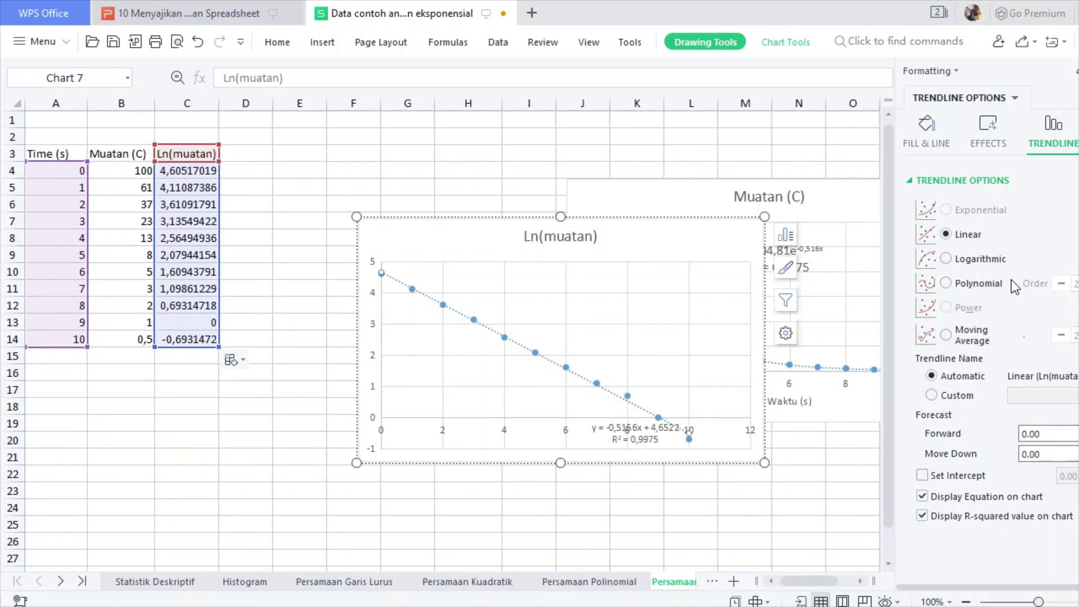
{"action": "left_click", "coordinate": [1078, 71]}
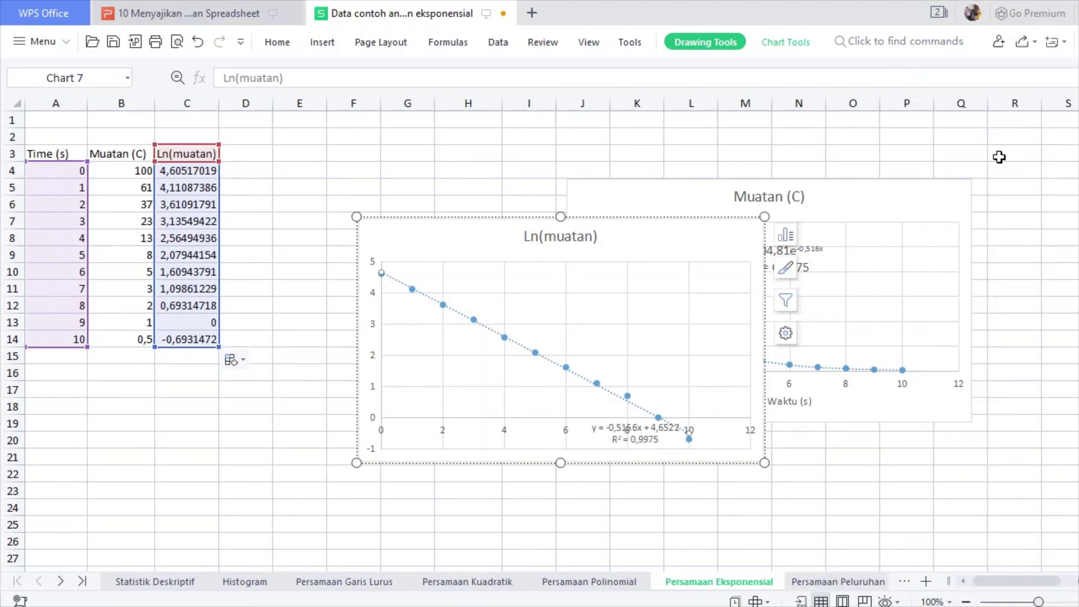
{"action": "left_click_drag", "start_coordinate": [650, 226], "coordinate": [582, 159]}
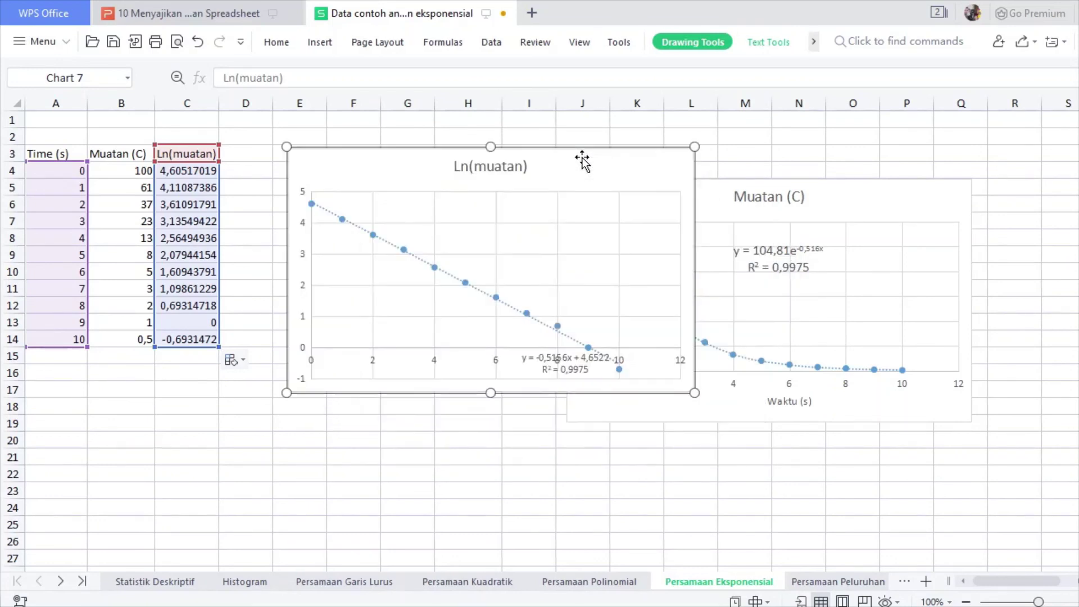
{"action": "left_click", "coordinate": [196, 433]}
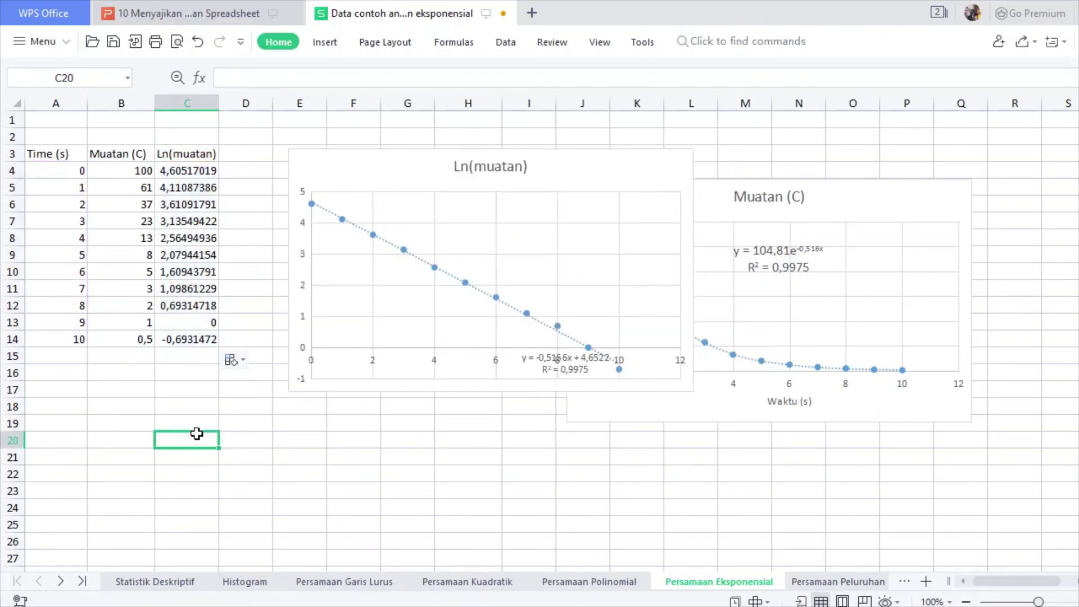
Label cell C20 "Kemiringan (m)", enter -0,5156 in C21, and widen column C to fit its contents
{"action": "type", "text": "Kemiringan"}
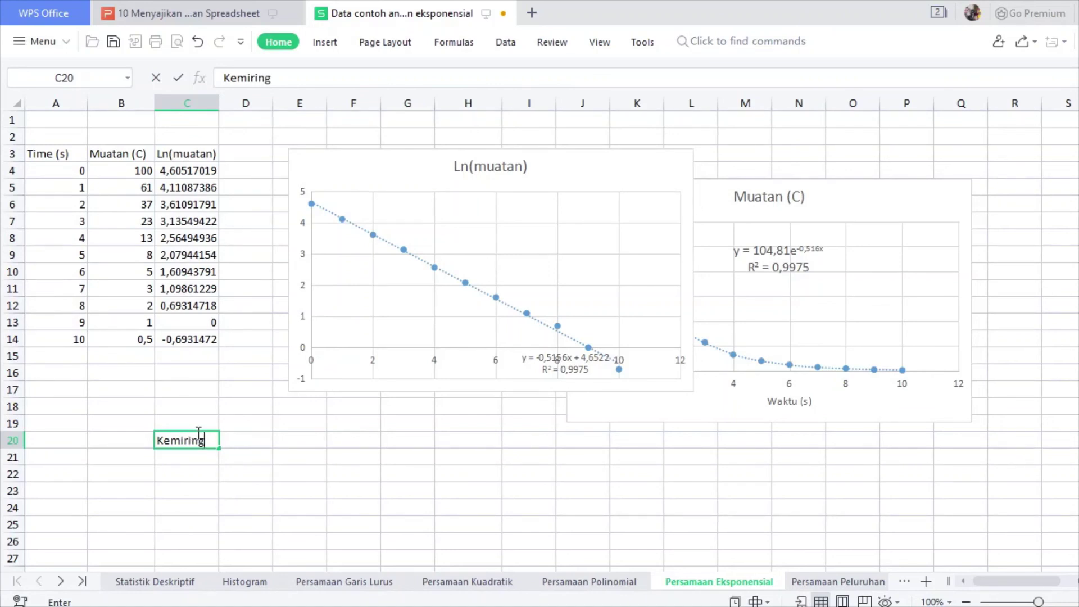
{"action": "type", "text": ")"}
{"action": "key", "text": "Return"}
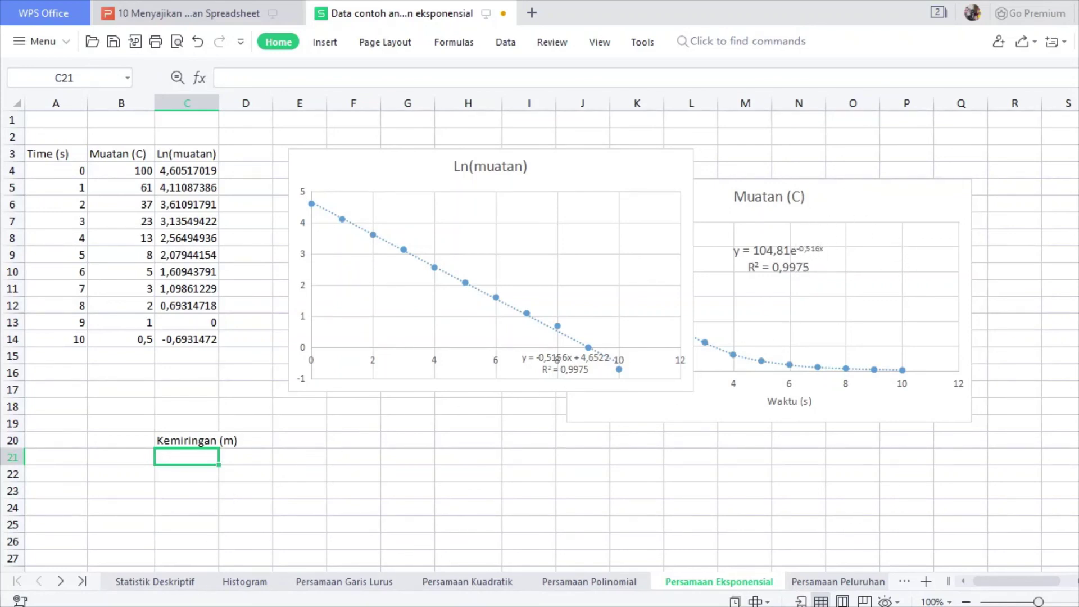
{"action": "type", "text": "-"}
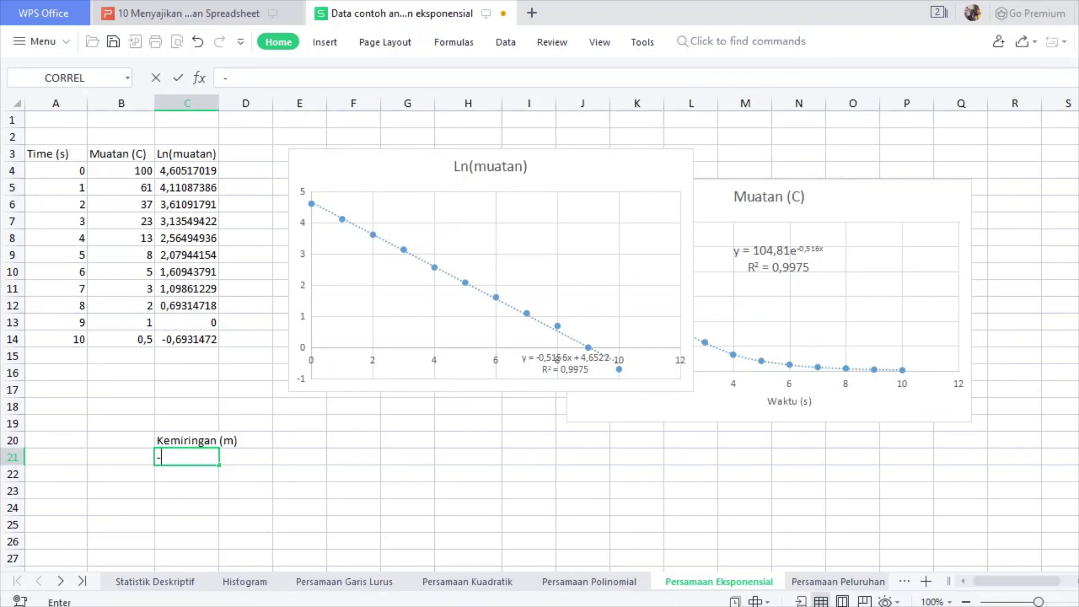
{"action": "type", "text": "0,5156"}
{"action": "key", "text": "Return"}
{"action": "key", "text": "Up"}
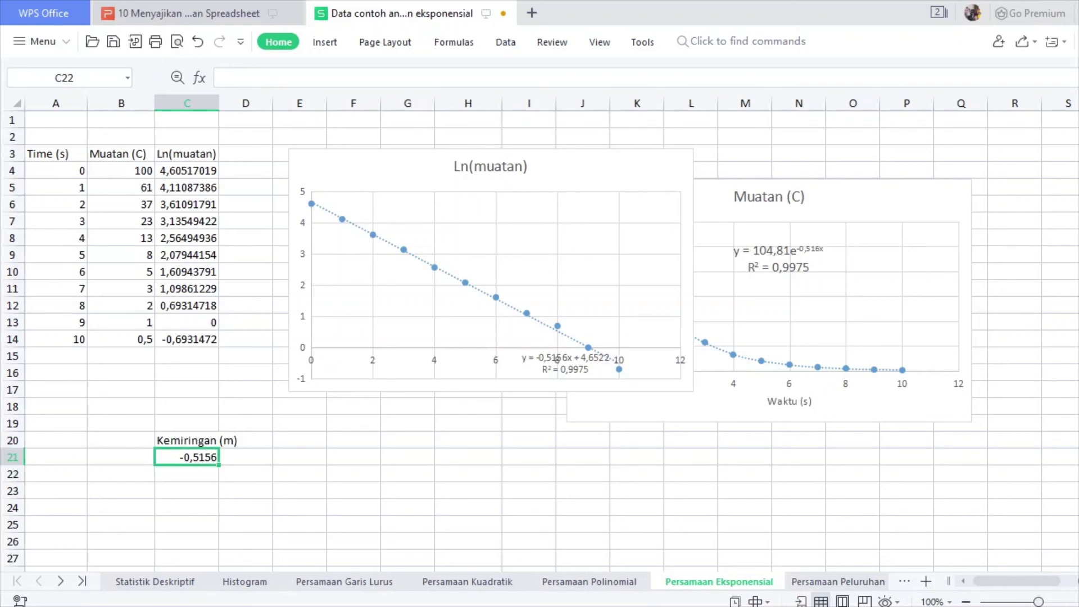
{"action": "double_click", "coordinate": [220, 104]}
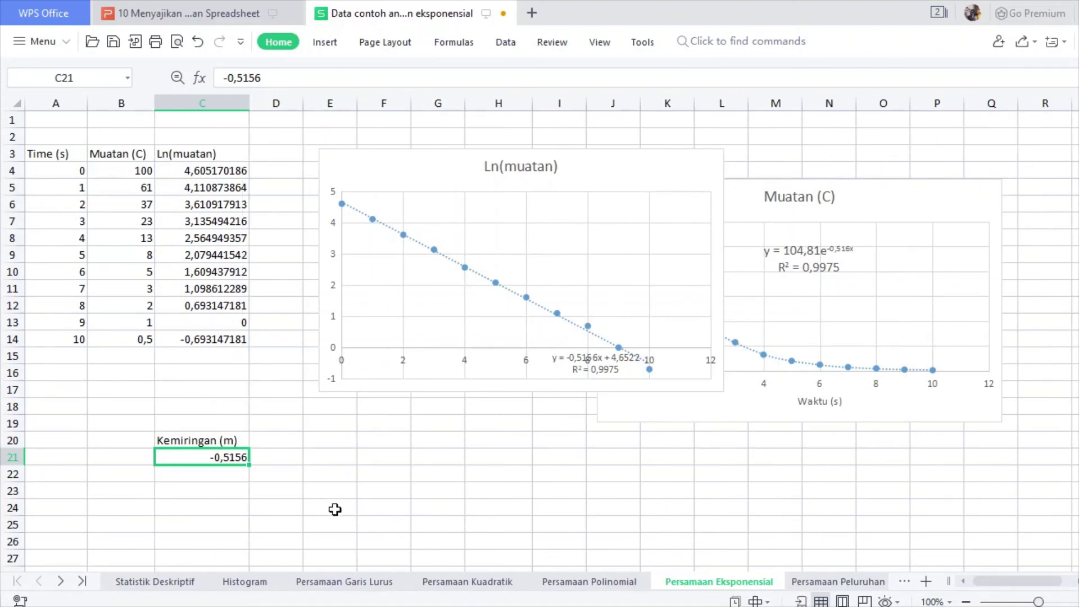
Label cell D20 "ln(Yo)" and enter the intercept 4,6522 in D21
{"action": "left_click", "coordinate": [290, 443]}
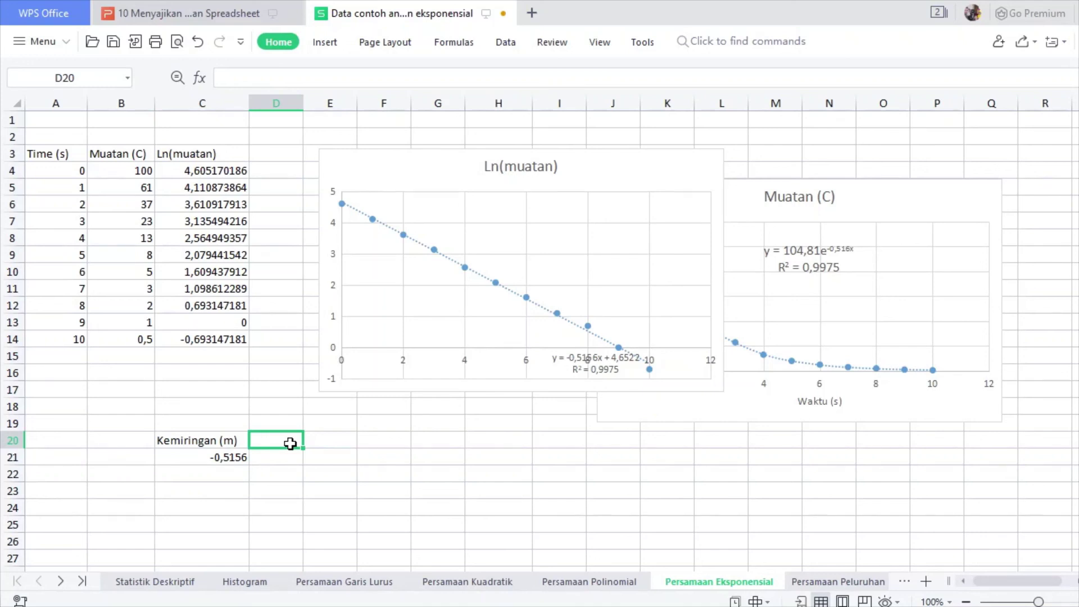
{"action": "type", "text": "ln"}
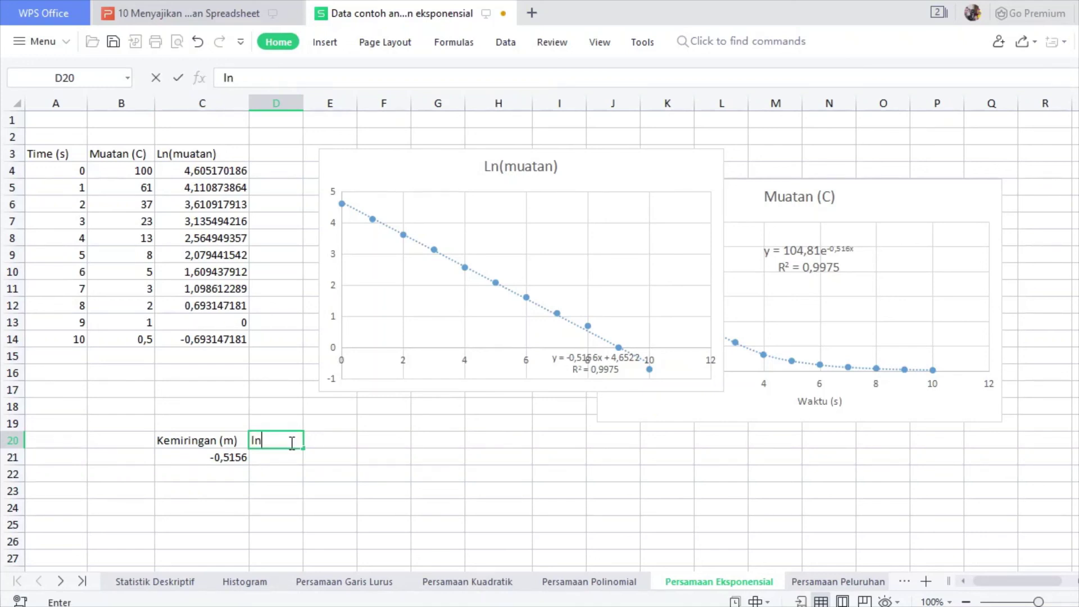
{"action": "type", "text": "(Yo)"}
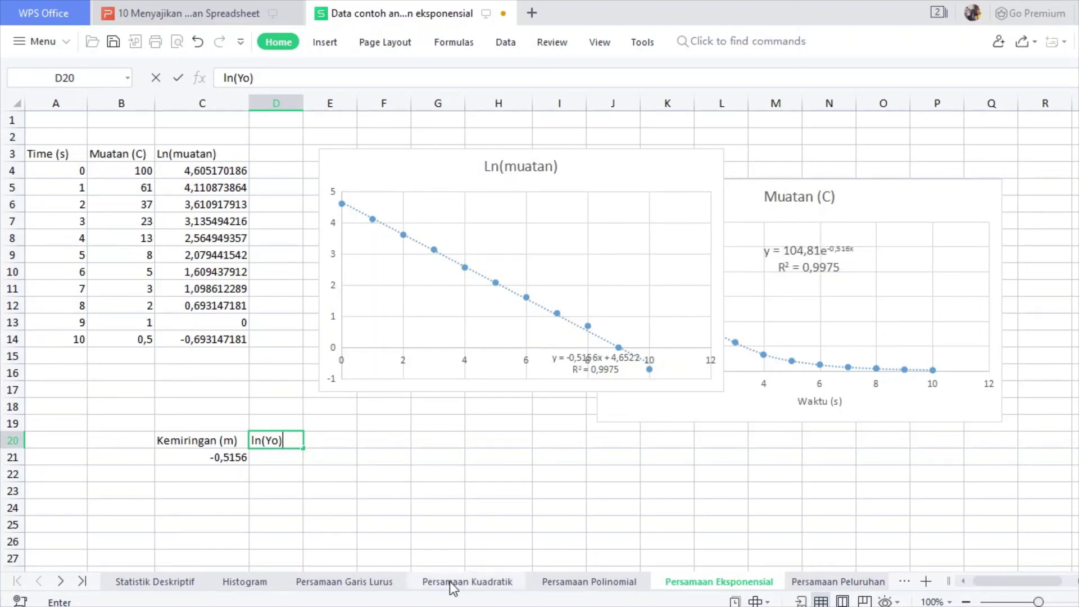
{"action": "left_click", "coordinate": [269, 455]}
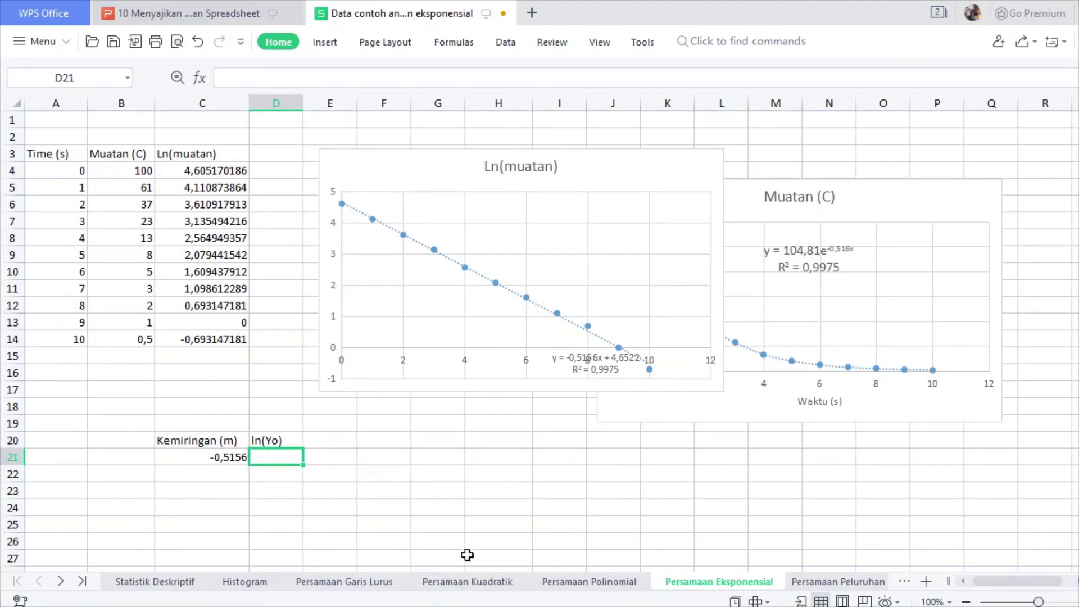
{"action": "type", "text": "4,6"}
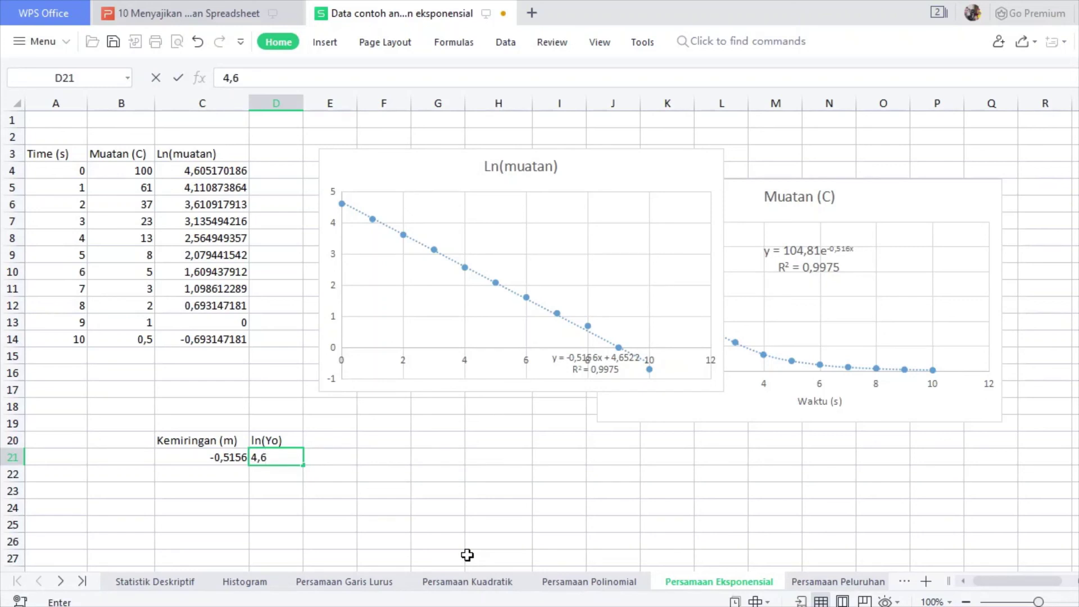
{"action": "type", "text": "522"}
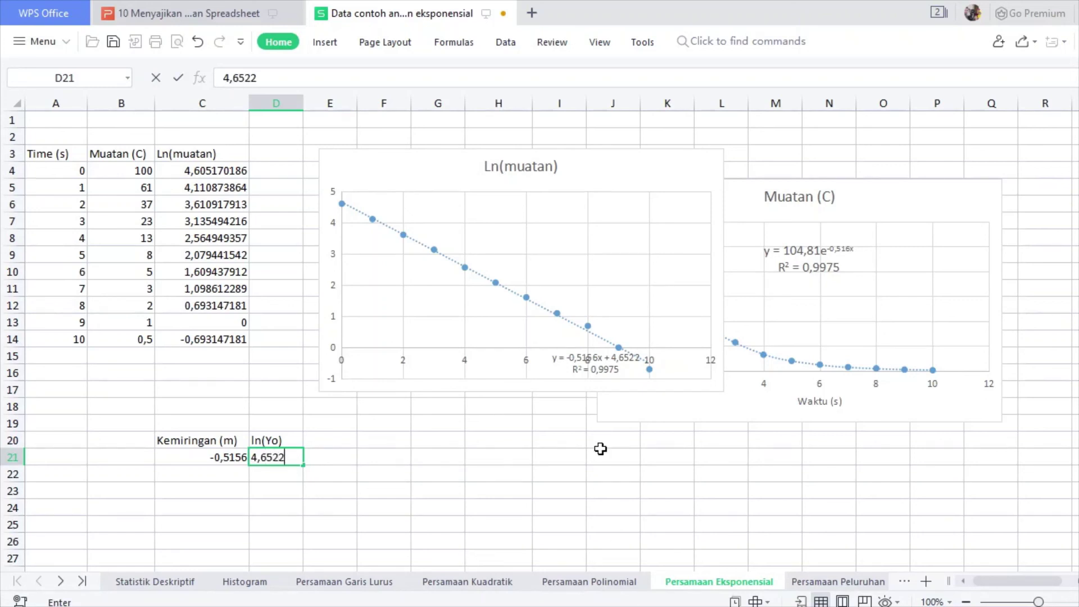
Move the Ln(muatan) chart's trendline equation label into the empty area above the line, enlarge its text, and make it bold
{"action": "left_click", "coordinate": [612, 360]}
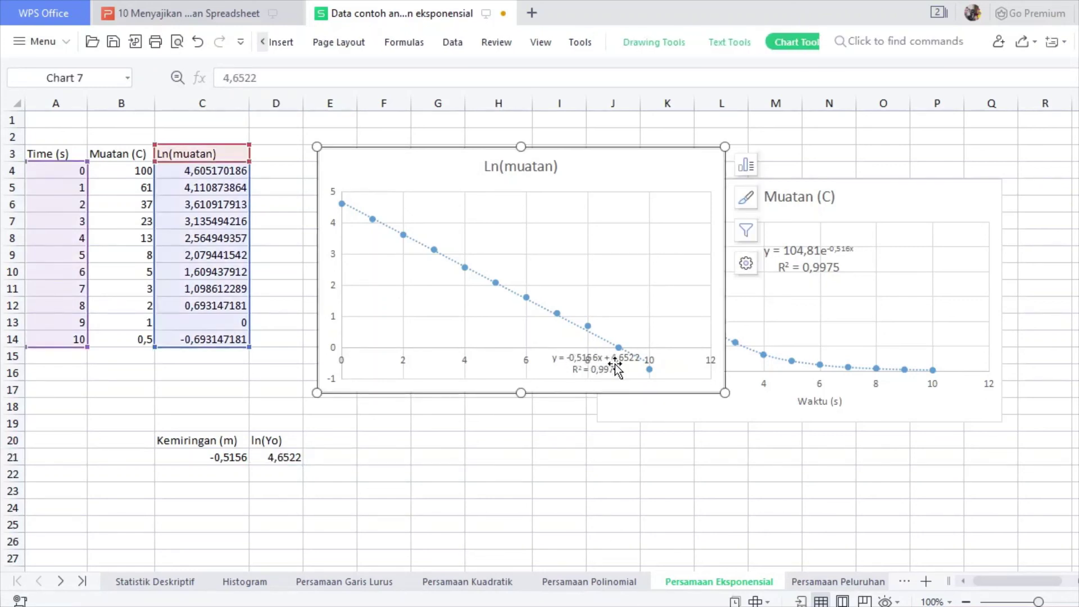
{"action": "left_click", "coordinate": [616, 366]}
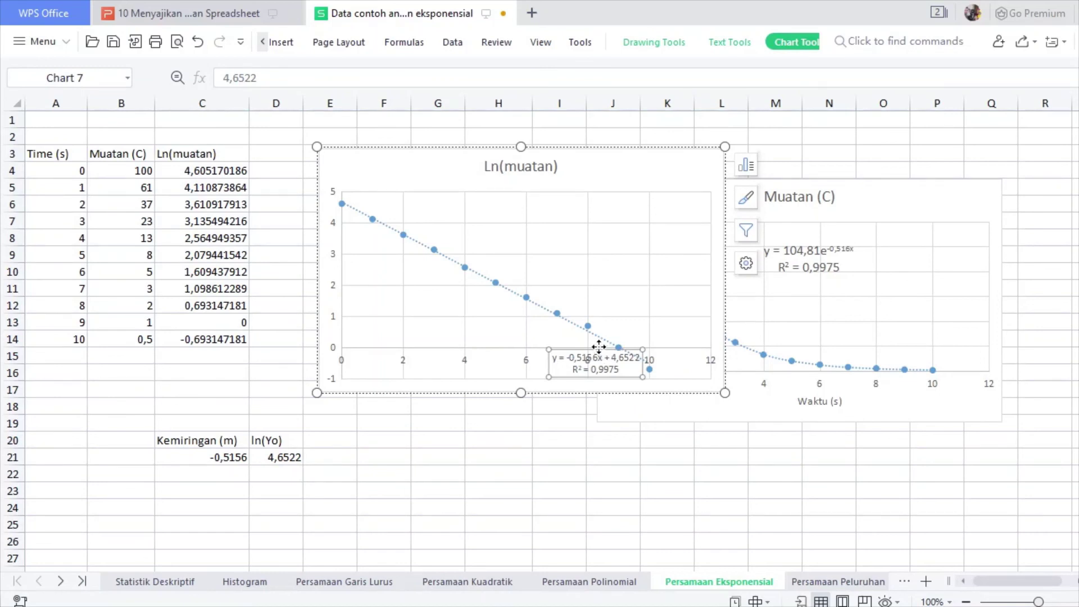
{"action": "left_click_drag", "start_coordinate": [600, 347], "coordinate": [584, 222]}
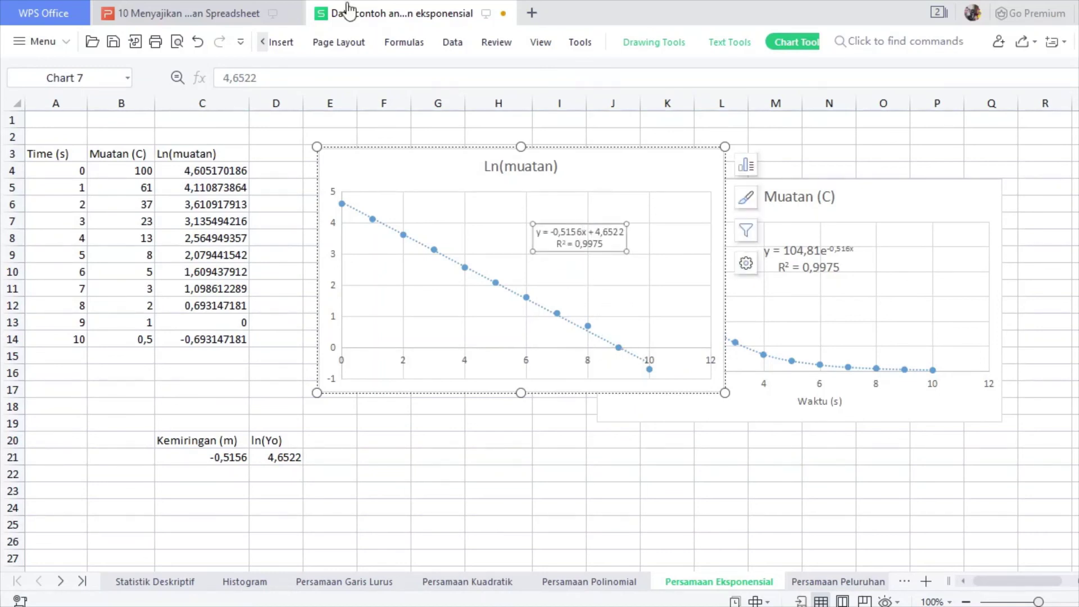
{"action": "left_click", "coordinate": [263, 43]}
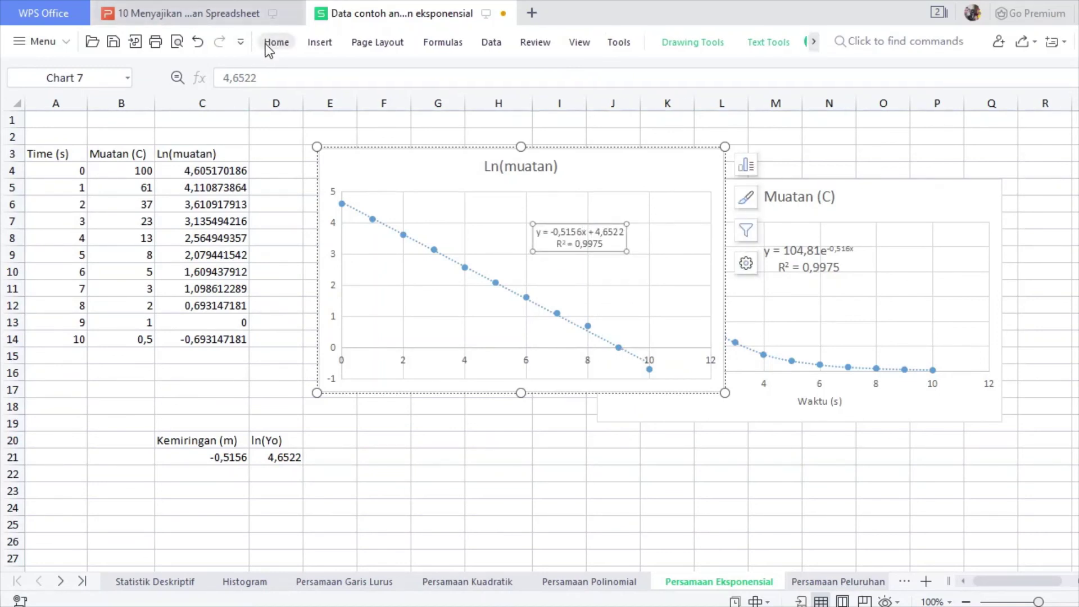
{"action": "left_click", "coordinate": [269, 44]}
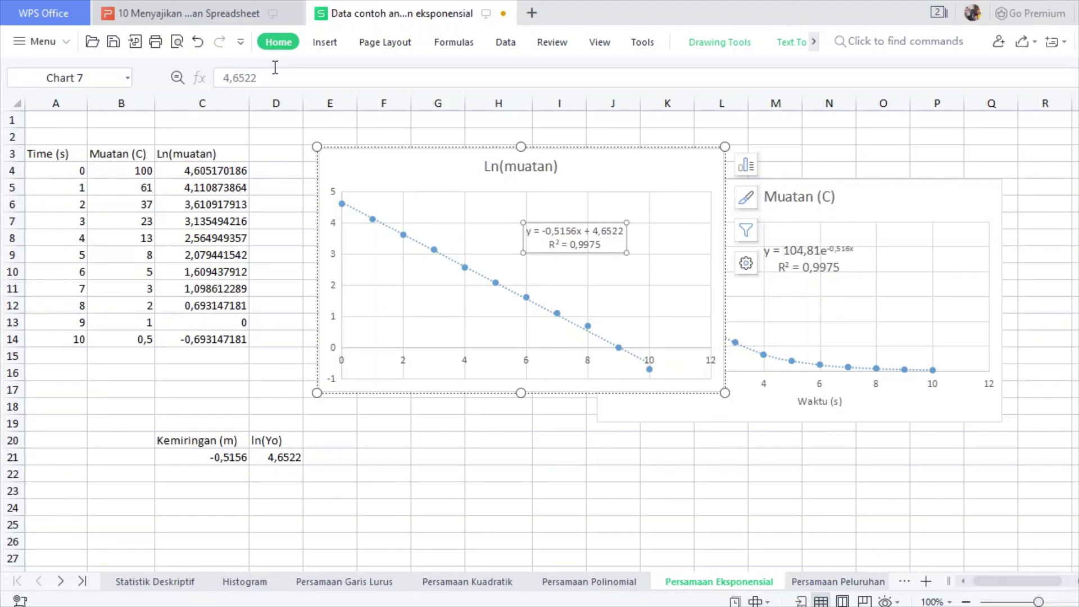
{"action": "key", "text": "Return"}
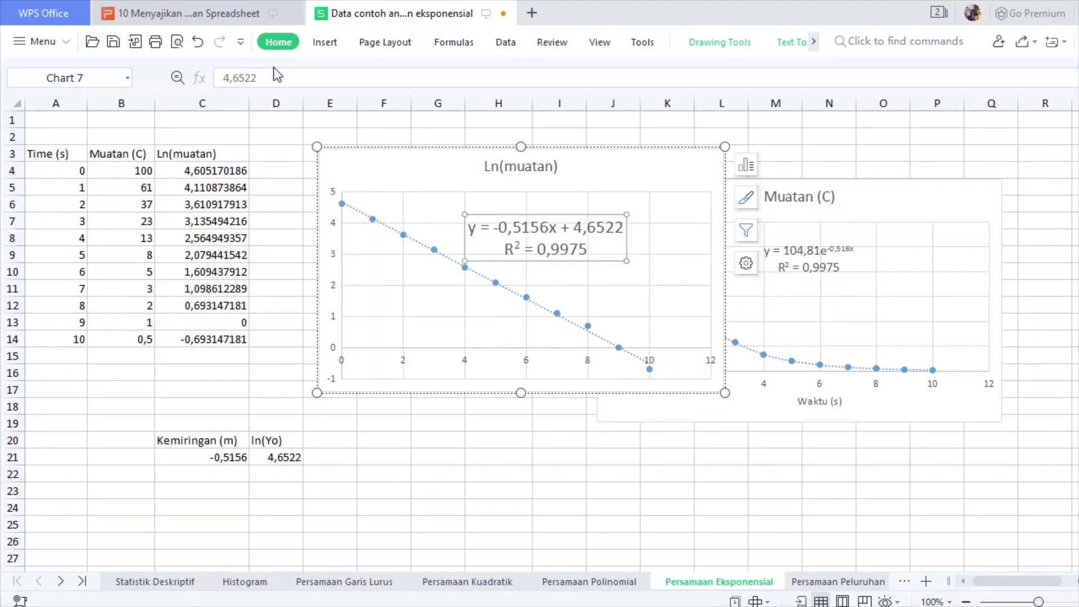
{"action": "key", "text": "ctrl+b"}
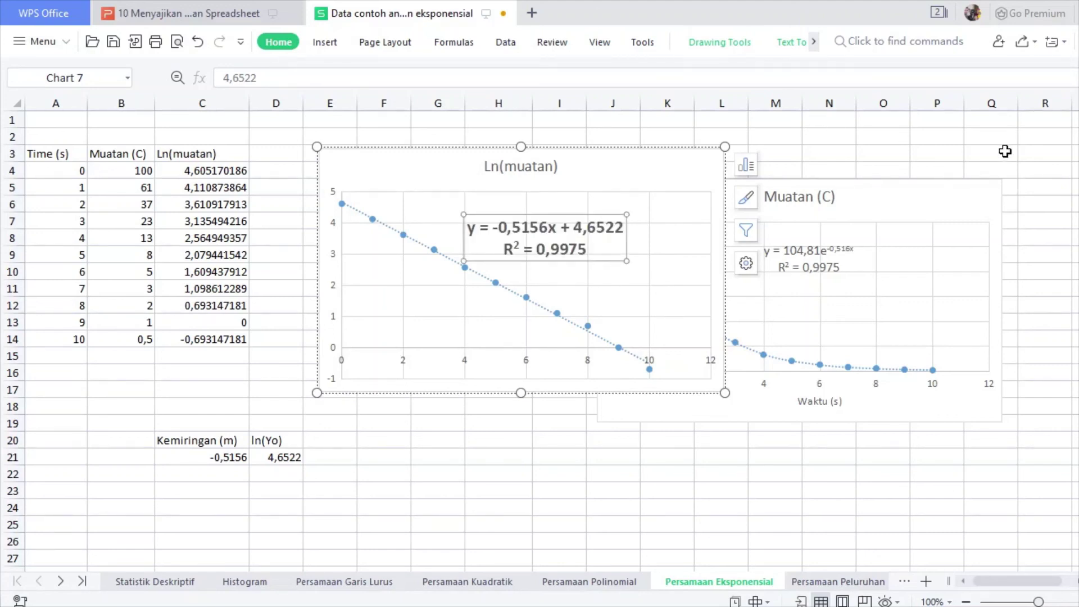
Make the trendline equation label in the Muatan (C) chart bold
{"action": "left_click", "coordinate": [821, 252]}
{"action": "key", "text": "ctrl+b"}
{"action": "left_click", "coordinate": [453, 444]}
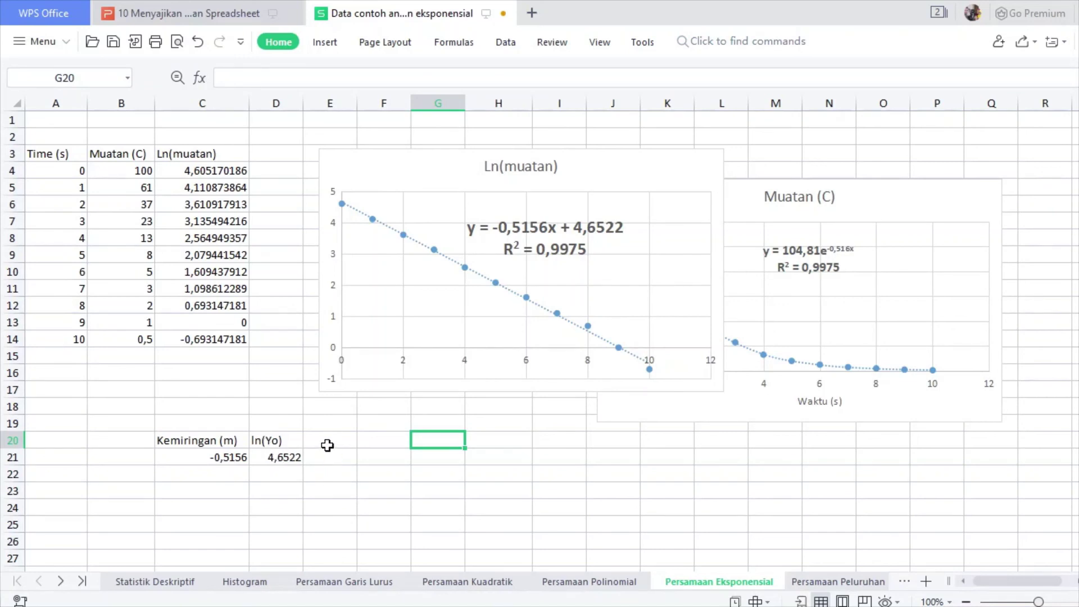
Label cell E20 "Yo" and calculate it in E21 with the formula =EXP(D21)
{"action": "left_click", "coordinate": [327, 445]}
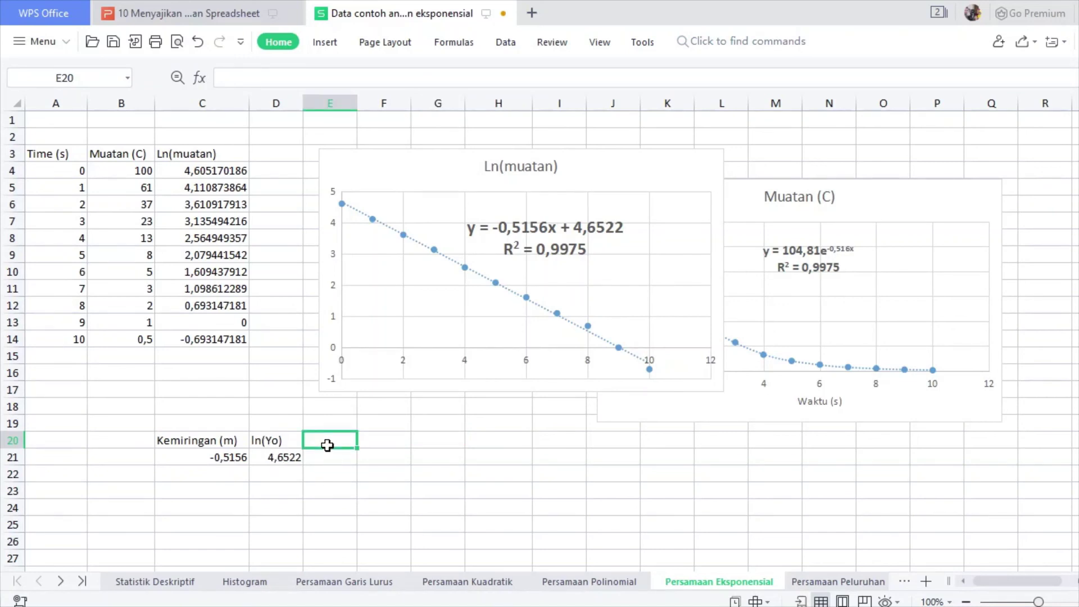
{"action": "type", "text": "Yo"}
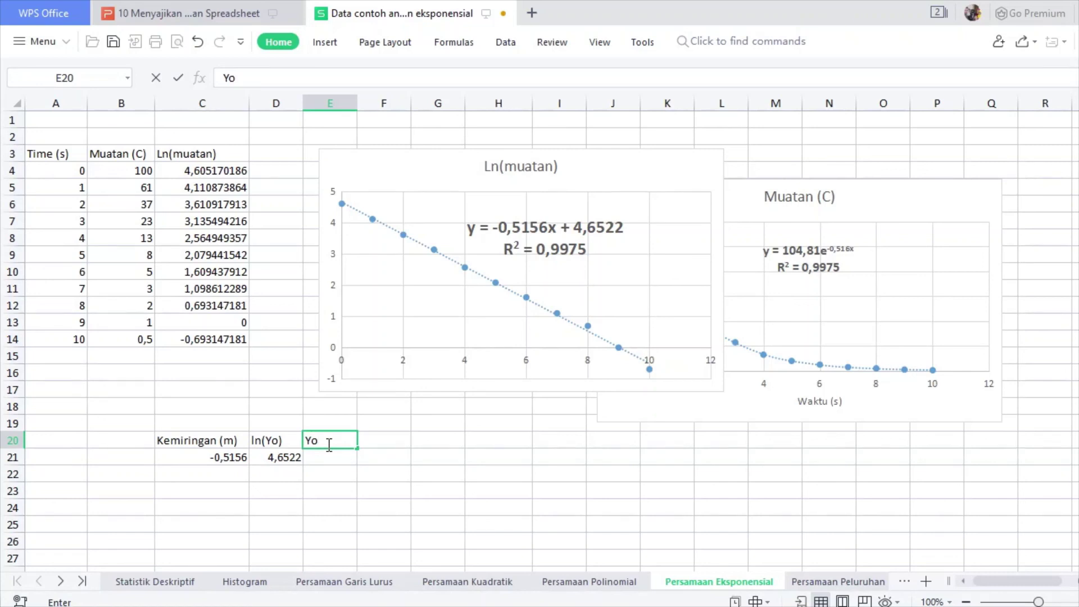
{"action": "key", "text": "Return"}
{"action": "type", "text": "="}
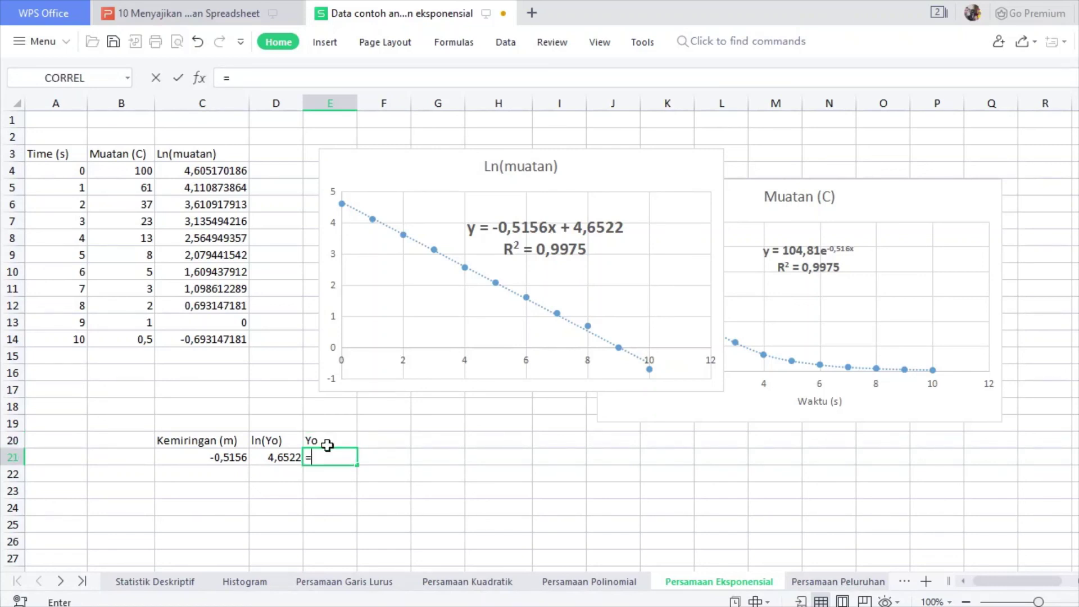
{"action": "type", "text": "exp("}
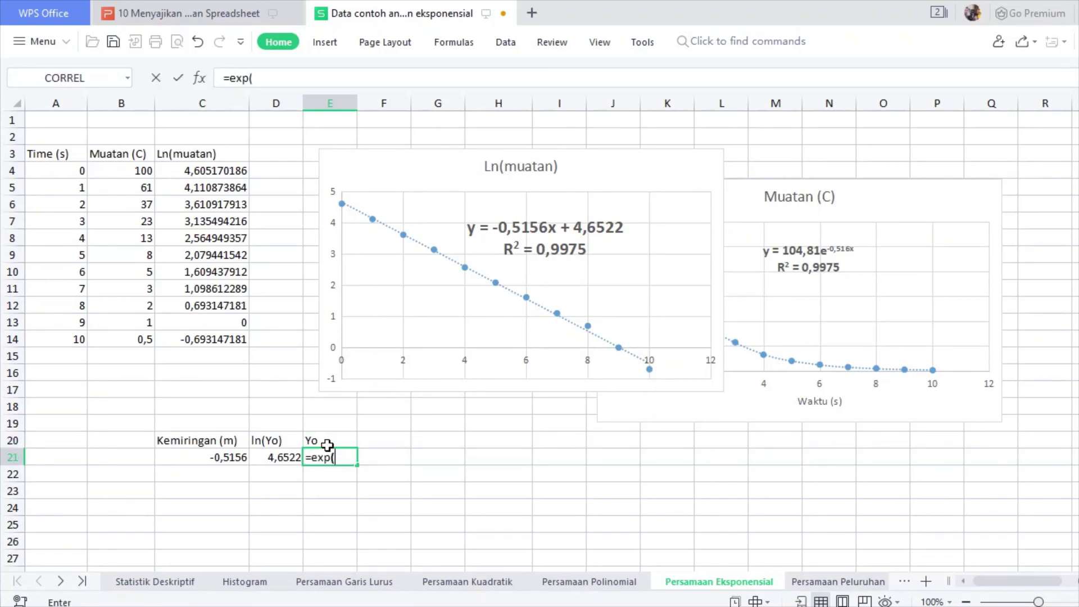
{"action": "left_click", "coordinate": [283, 458]}
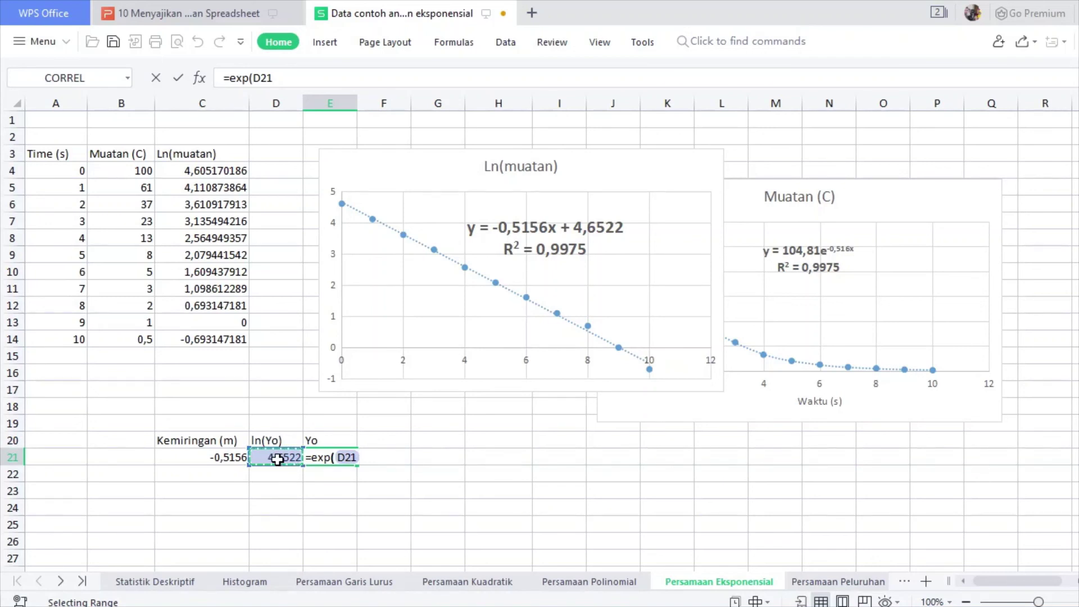
{"action": "key", "text": "Return"}
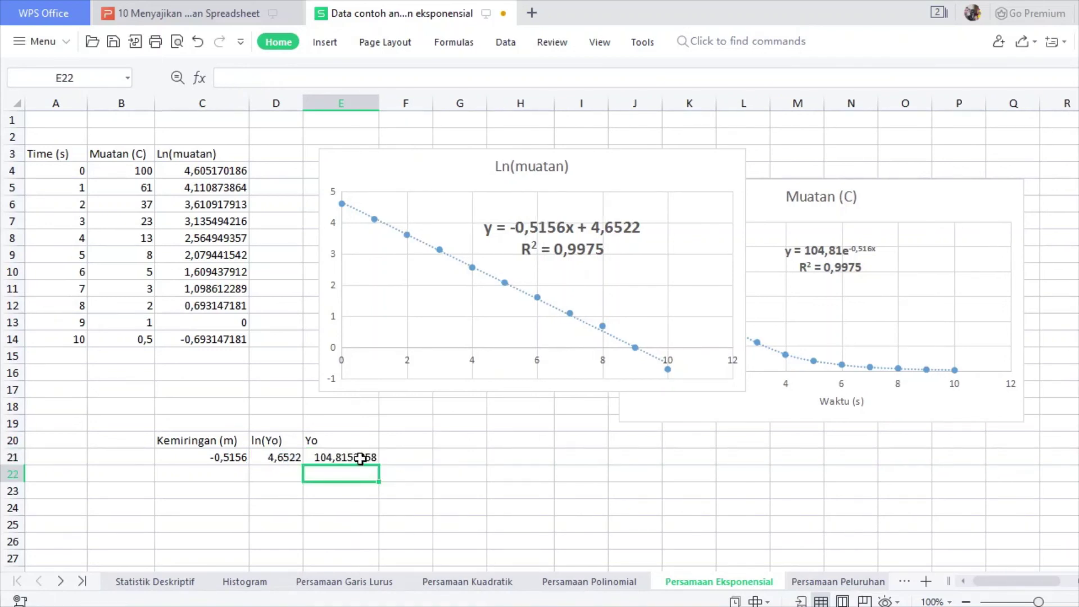
Make the fit parameter labels and values in C20:E21 bold
{"action": "left_click", "coordinate": [360, 458]}
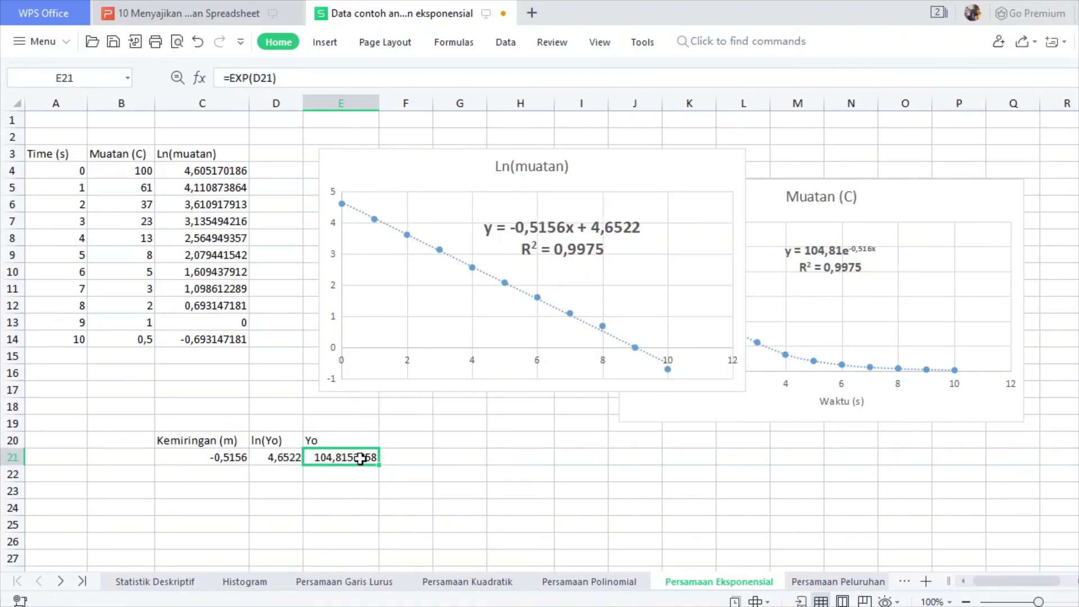
{"action": "left_click", "coordinate": [206, 444]}
{"action": "left_click_drag", "start_coordinate": [248, 447], "coordinate": [336, 457]}
{"action": "key", "text": "ctrl+b"}
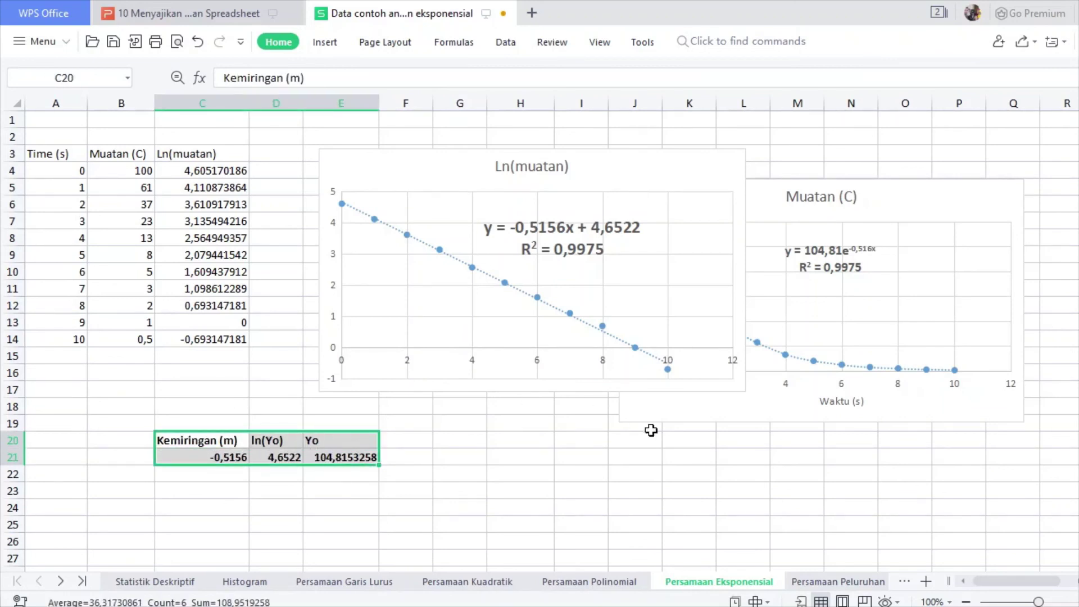
{"action": "left_click", "coordinate": [571, 470]}
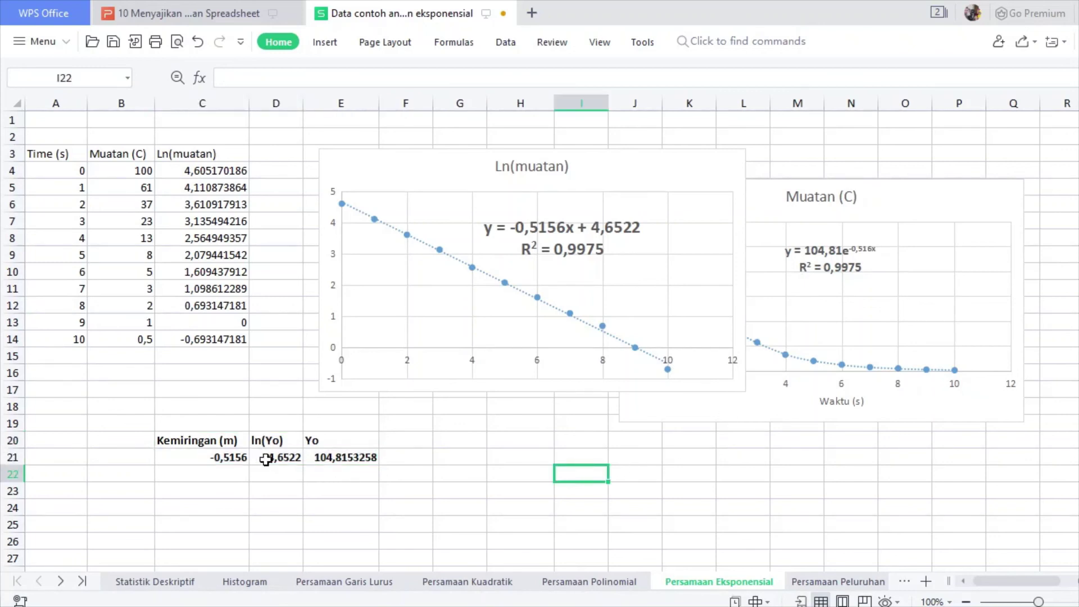